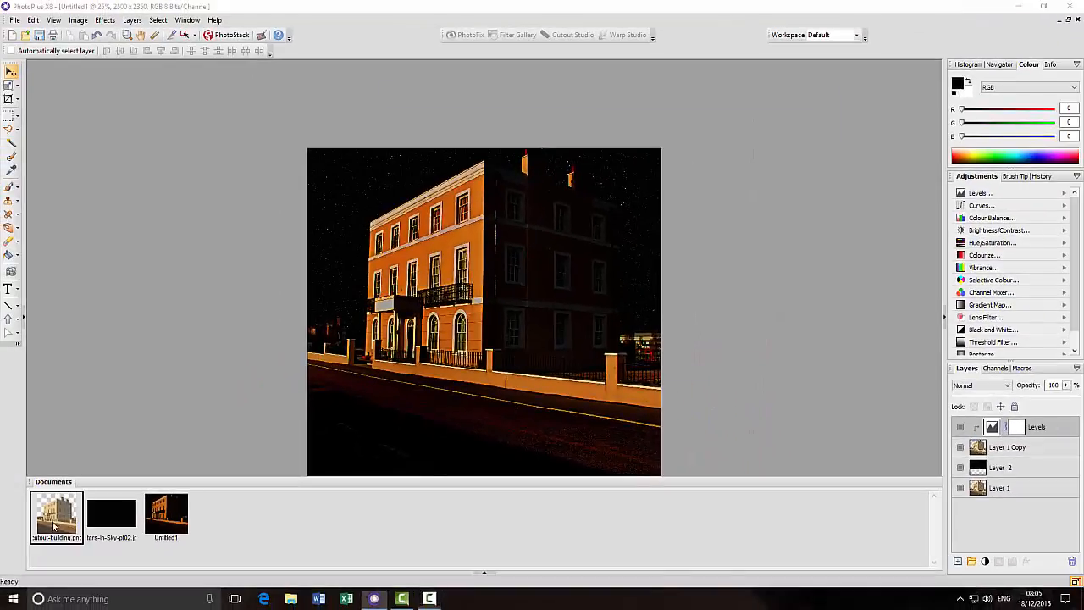
# Review the open documents: the cutout building, the Stars-In-Sky-pt02 starfield and the combined night scene in Untitled1
pyautogui.click(53, 526)
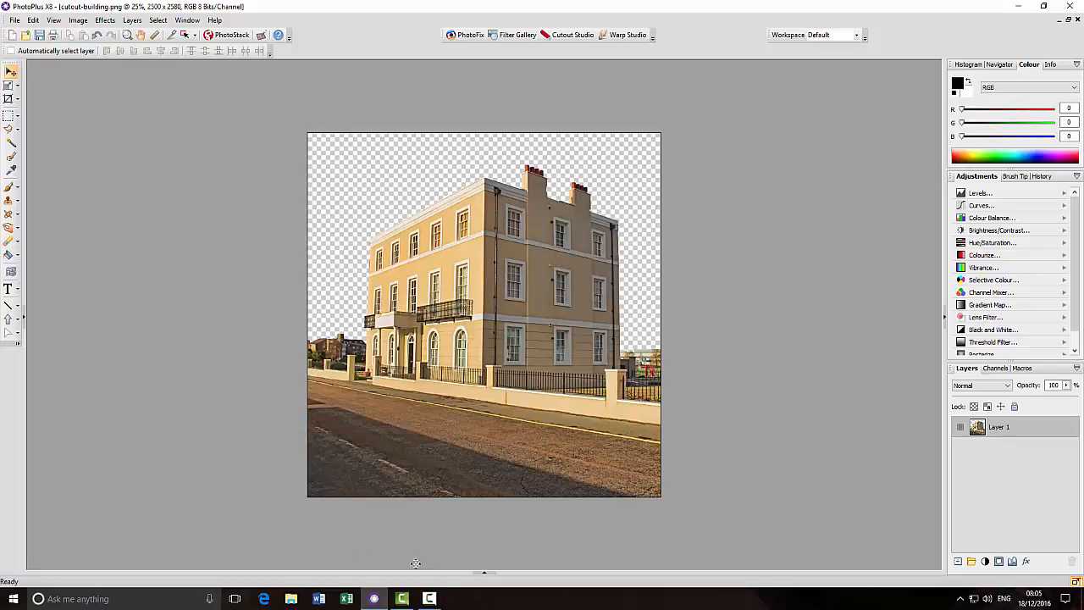
pyautogui.click(484, 573)
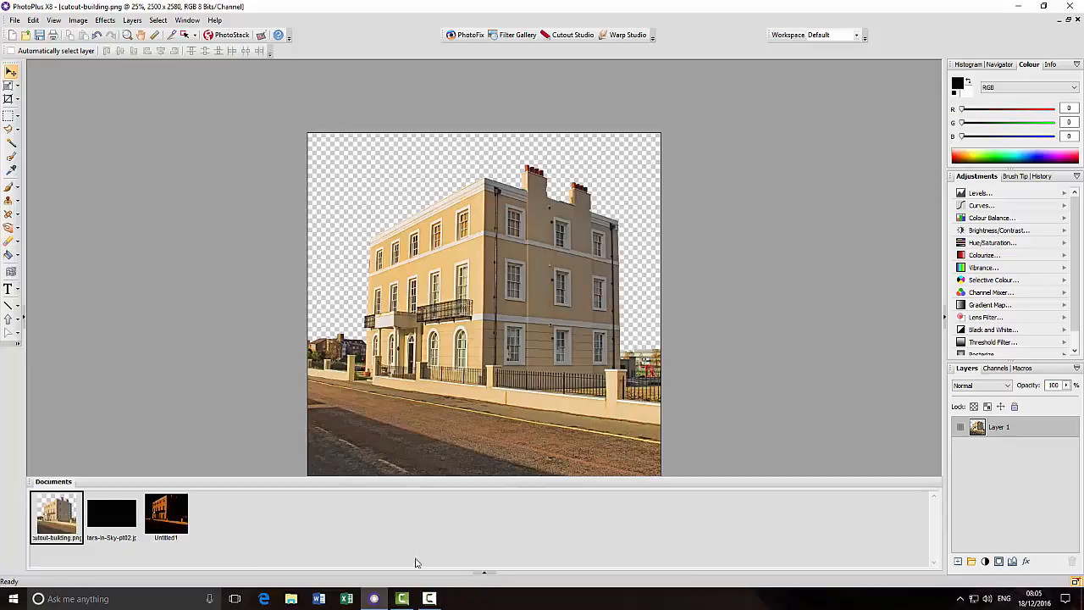
pyautogui.click(119, 527)
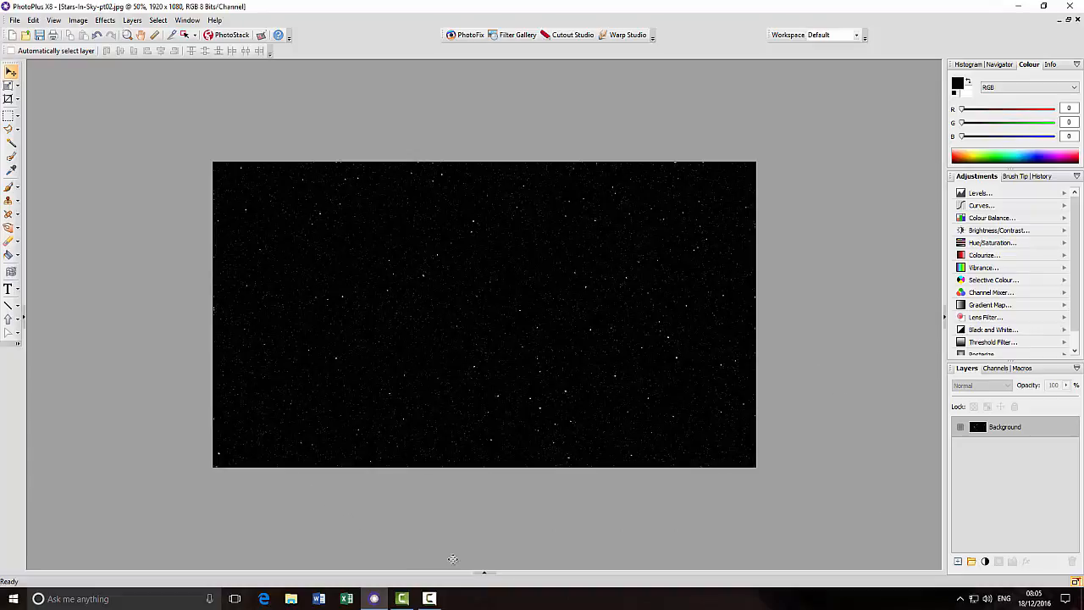
pyautogui.click(484, 575)
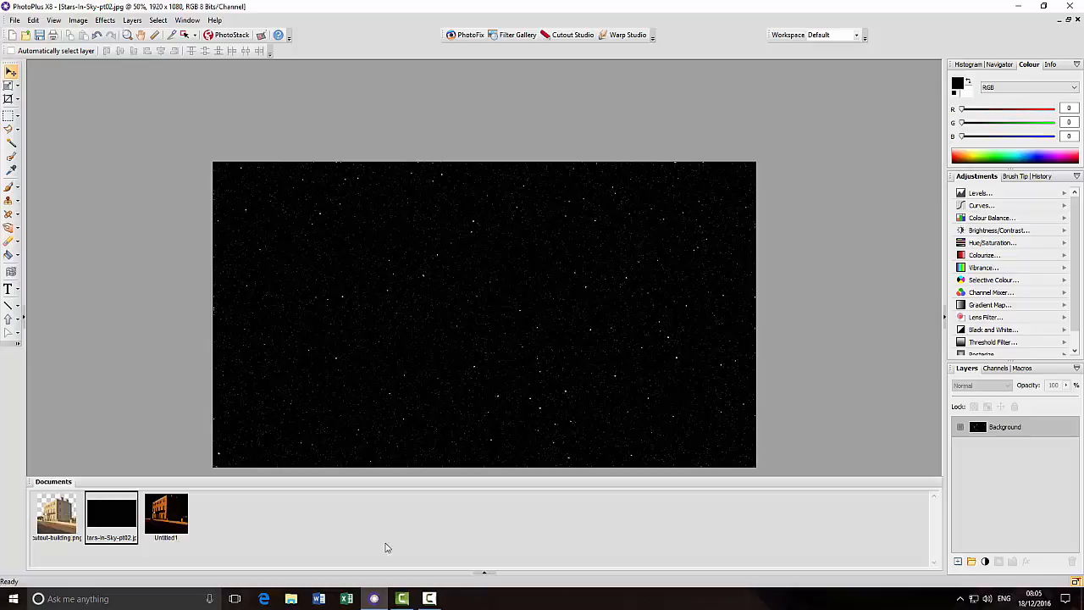
pyautogui.click(182, 520)
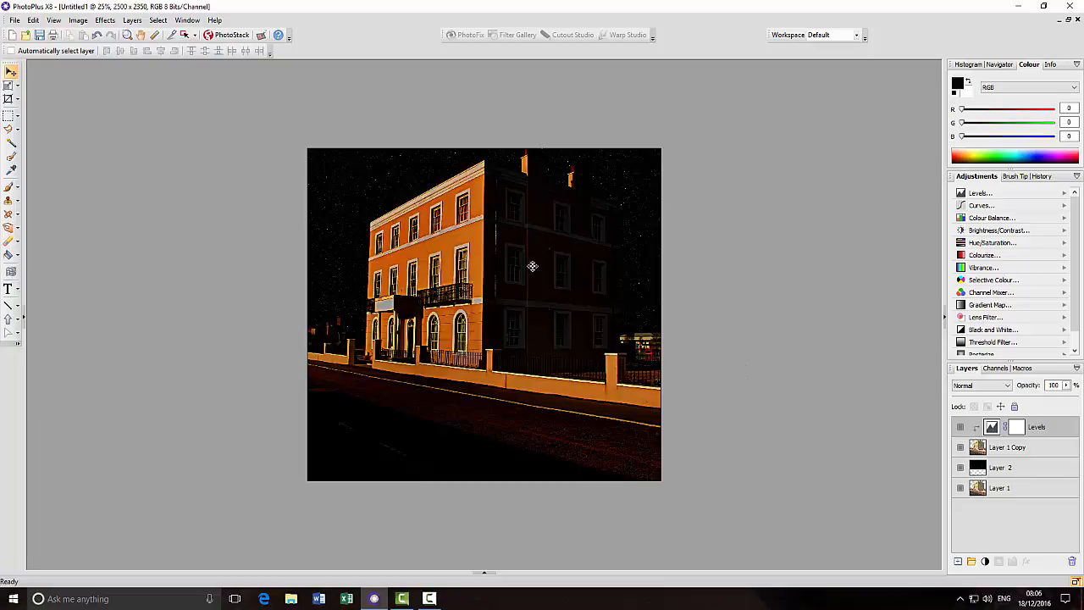
# Create a new 1920 x 1080 pixel RGB image at 300 pixels/inch, 8 bits per channel, with a white background
pyautogui.click(15, 22)
pyautogui.click(39, 32)
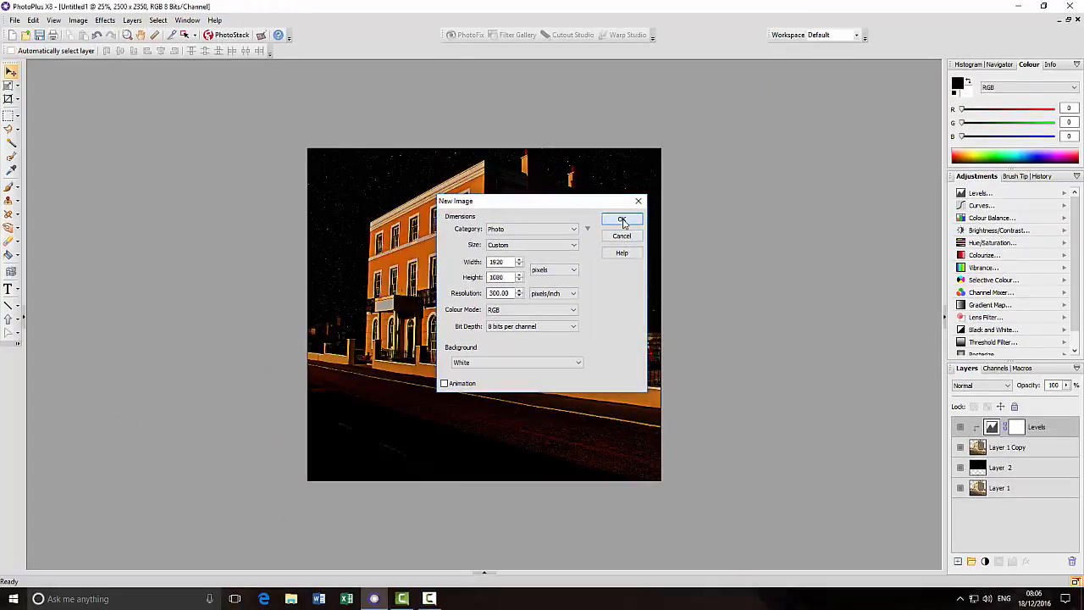
pyautogui.click(622, 219)
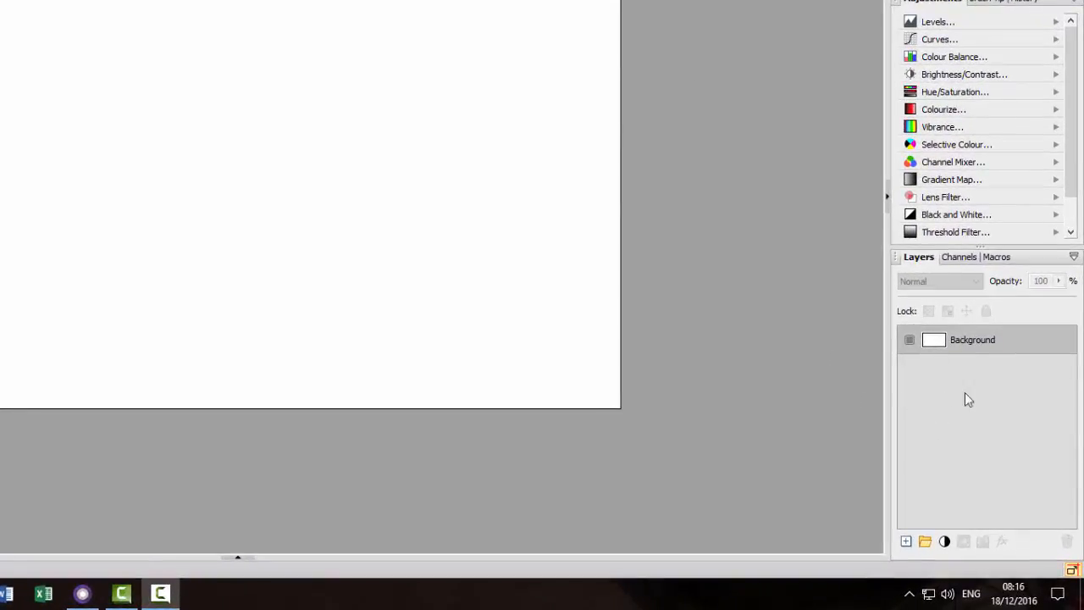
# Add a new layer in Normal mode at 100% opacity above the background and flood fill it with black
pyautogui.click(906, 542)
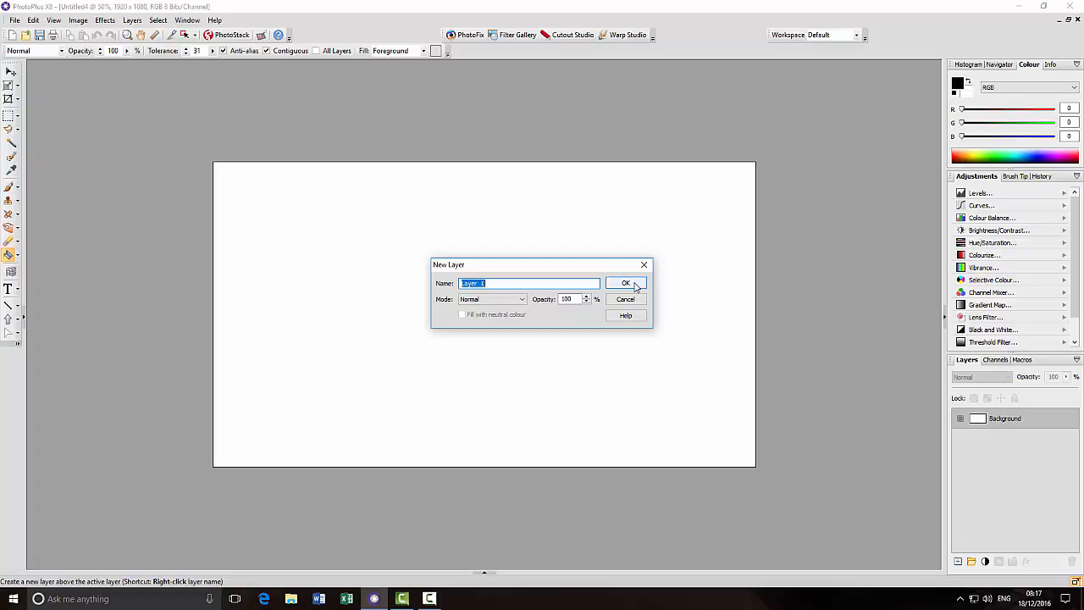
pyautogui.click(437, 149)
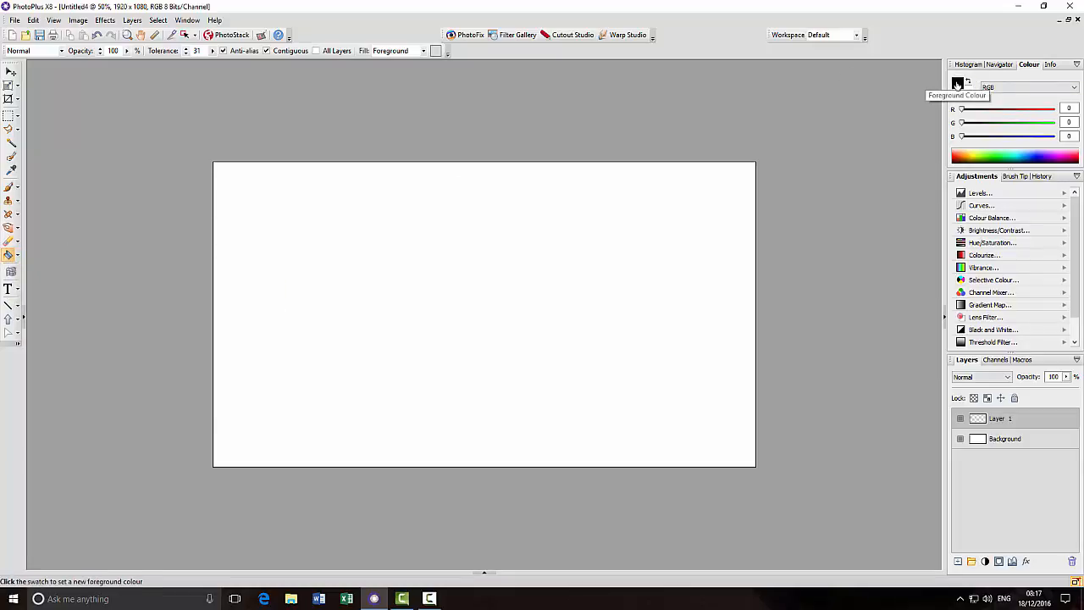
pyautogui.click(494, 243)
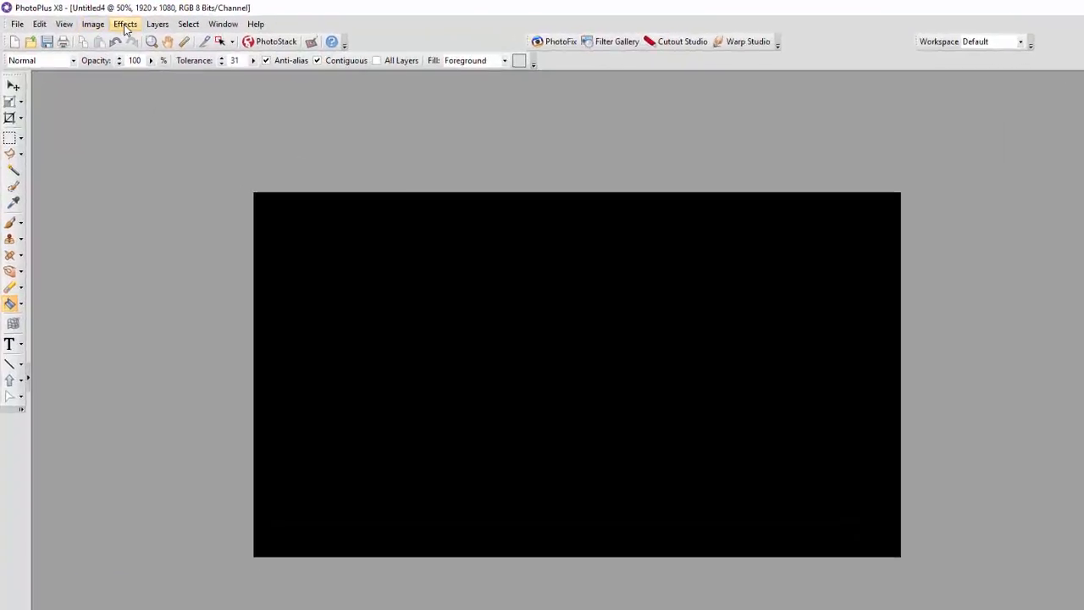
# Apply Add Noise to the black layer at 100 percent, with Gaussian distribution, all channels and Monochromatic enabled
pyautogui.click(125, 24)
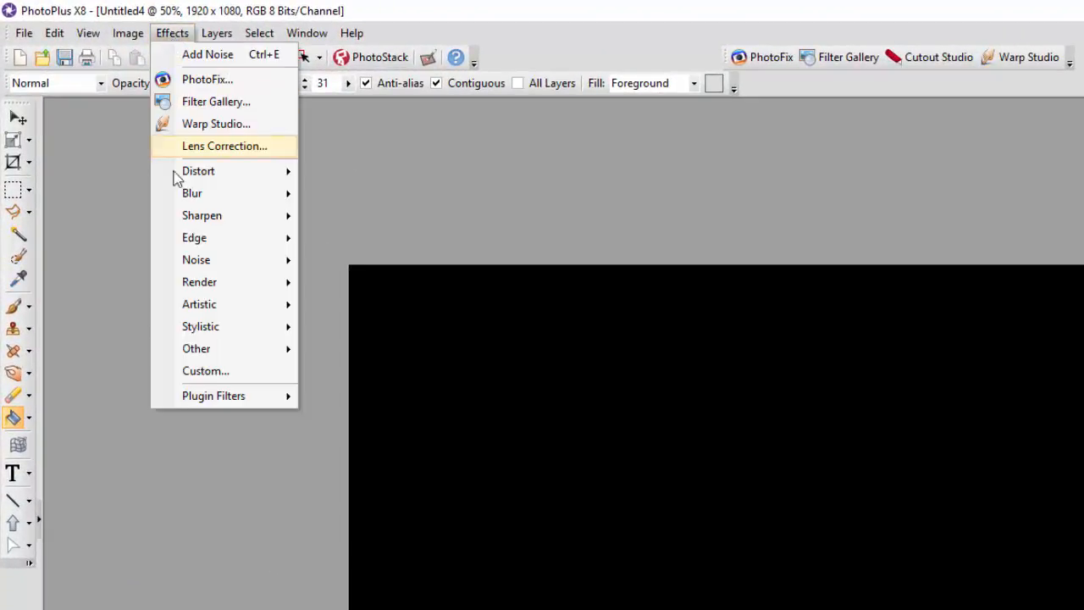
pyautogui.moveTo(231, 261)
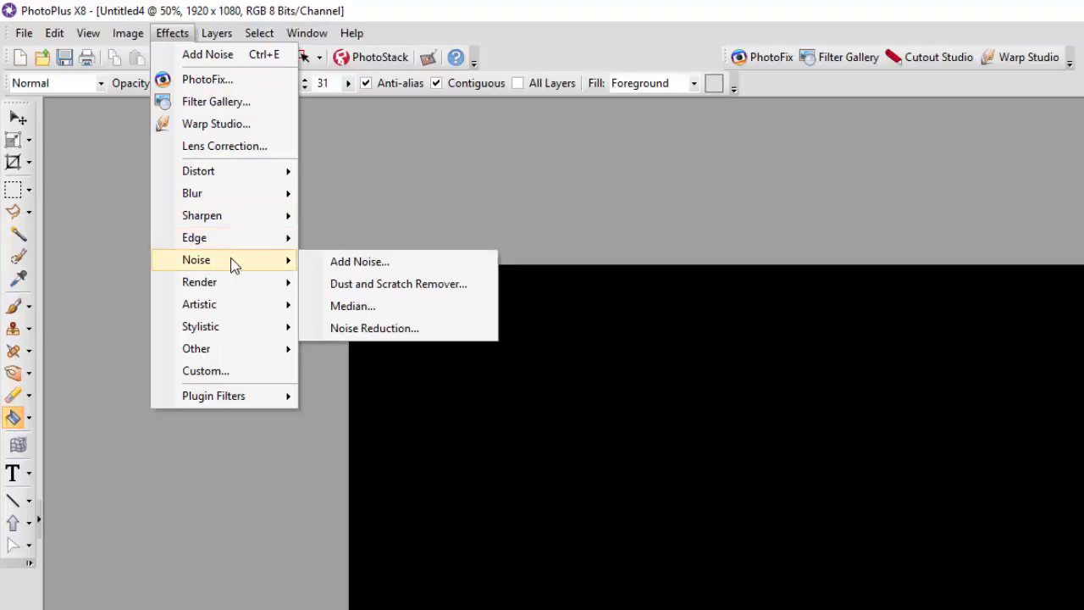
pyautogui.click(359, 263)
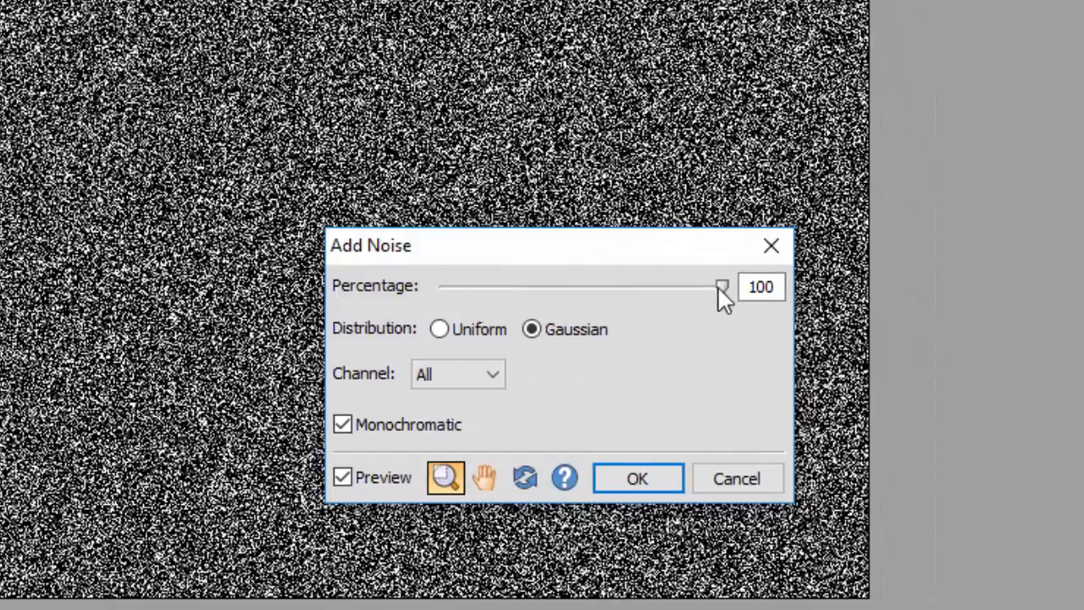
pyautogui.moveTo(718, 290)
pyautogui.mouseDown()
pyautogui.moveTo(641, 289)
pyautogui.moveTo(698, 290)
pyautogui.mouseUp()
pyautogui.moveTo(719, 285); pyautogui.dragTo(745, 288)
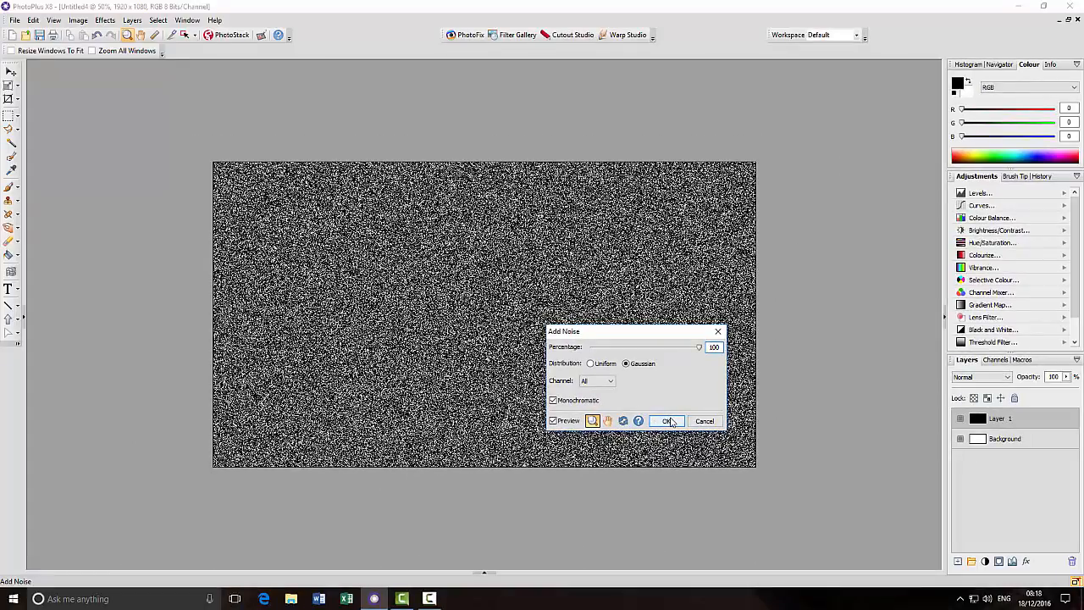
pyautogui.click(667, 421)
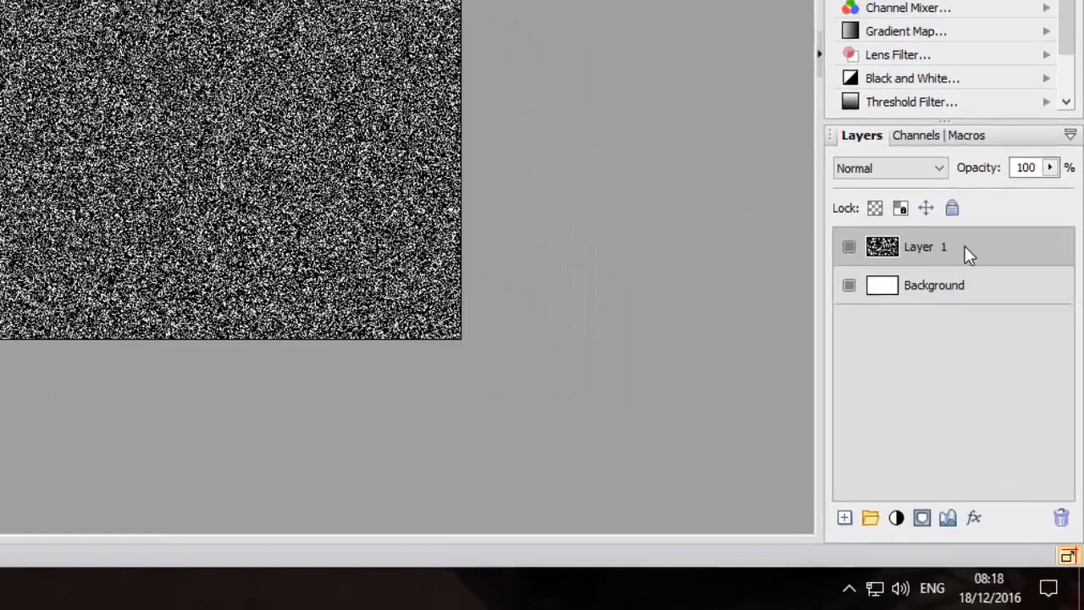
# Duplicate the noise layer Layer 1 within the same document and hide the duplicate
pyautogui.rightClick(932, 227)
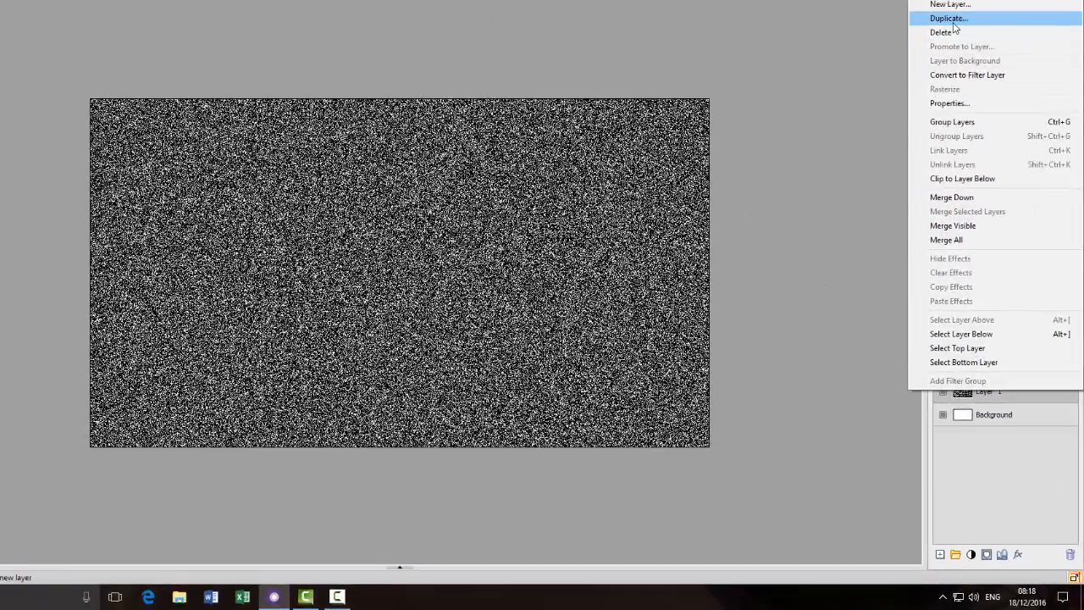
pyautogui.click(953, 26)
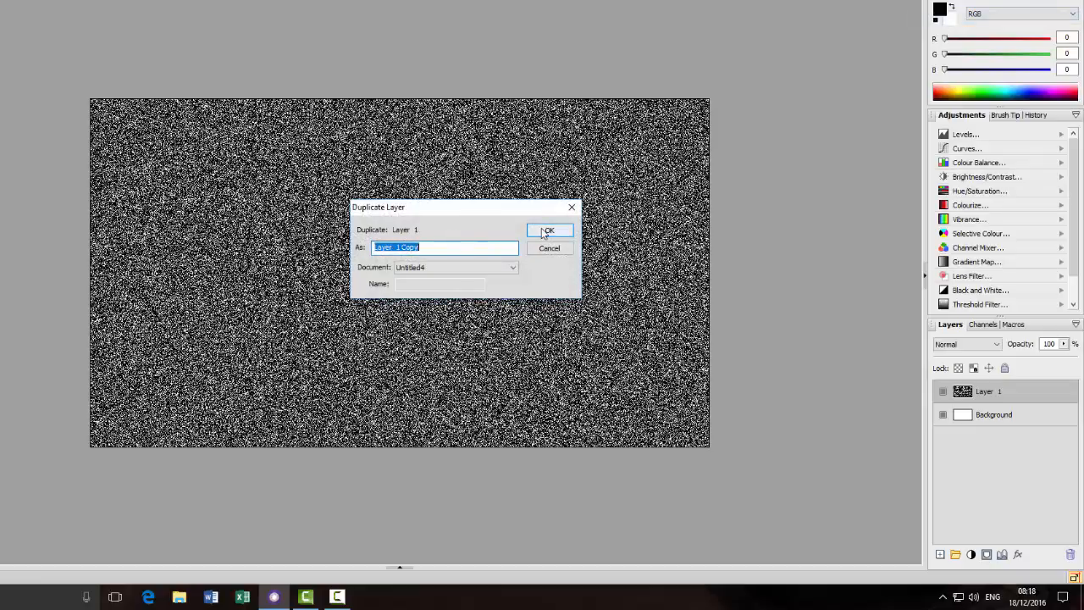
pyautogui.click(547, 231)
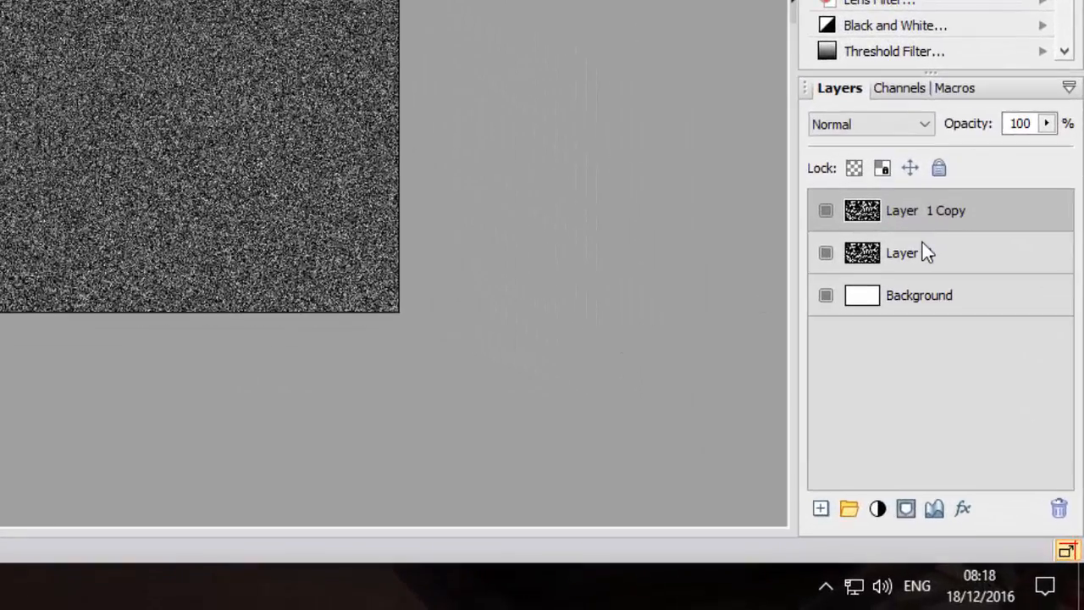
pyautogui.click(826, 210)
# Apply a Gaussian Blur with a radius of 0.5 to the original noise layer, Layer 1
pyautogui.click(956, 260)
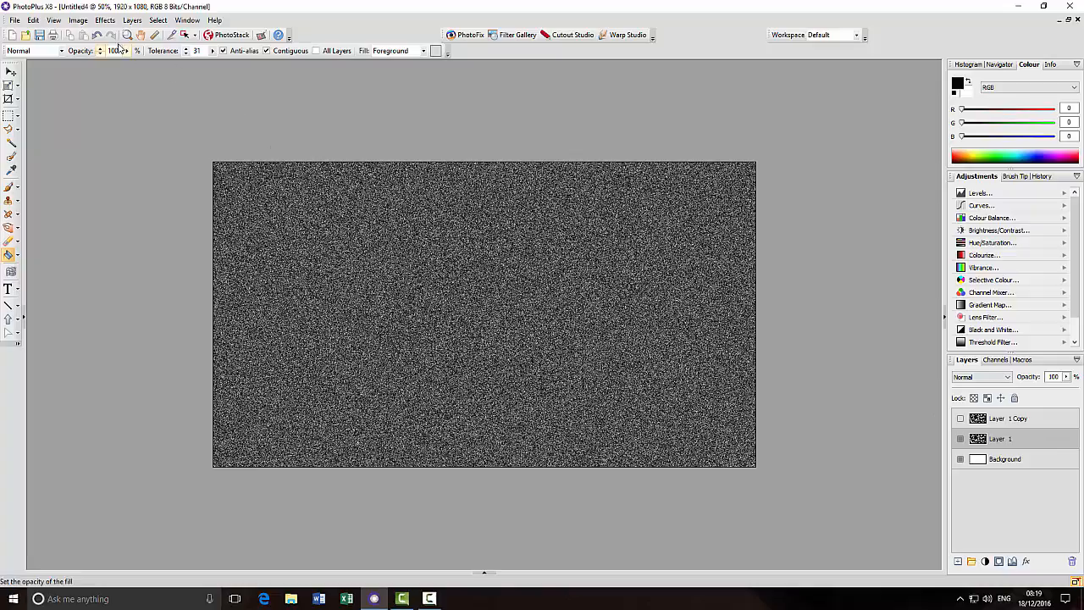
pyautogui.click(104, 20)
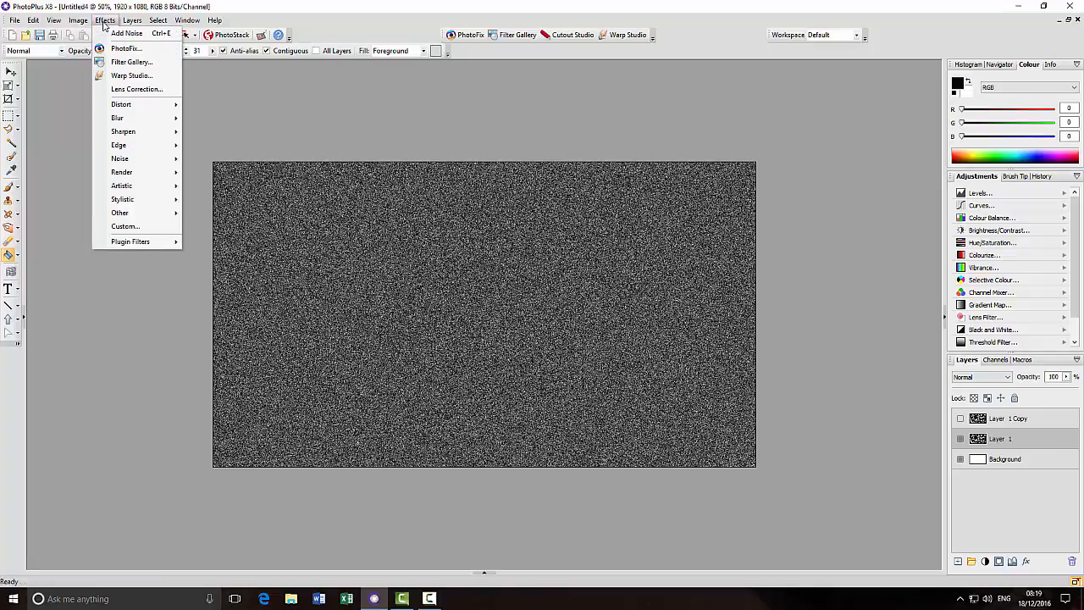
pyautogui.moveTo(139, 124)
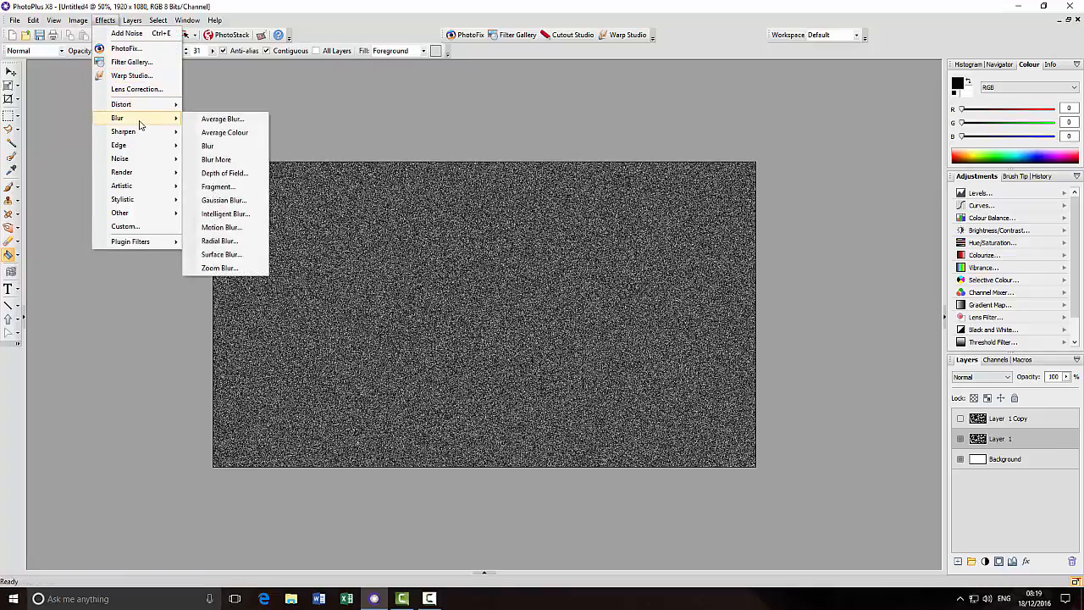
pyautogui.click(221, 201)
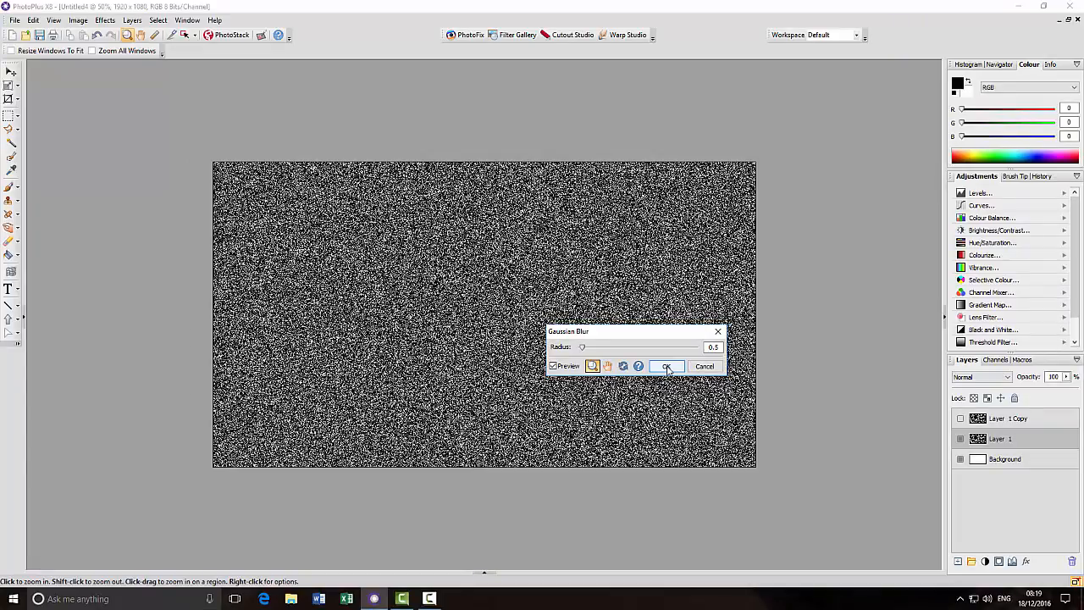
pyautogui.click(666, 367)
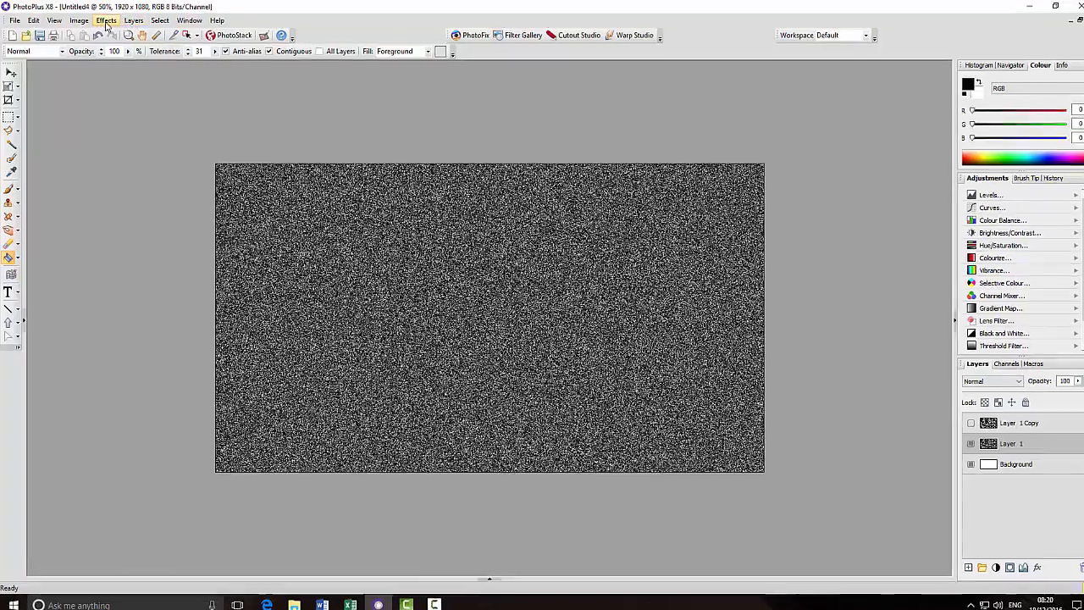
# Darken Layer 1 with a Levels adjustment, raising the RGB black input level to 129
pyautogui.click(105, 22)
pyautogui.moveTo(85, 28)
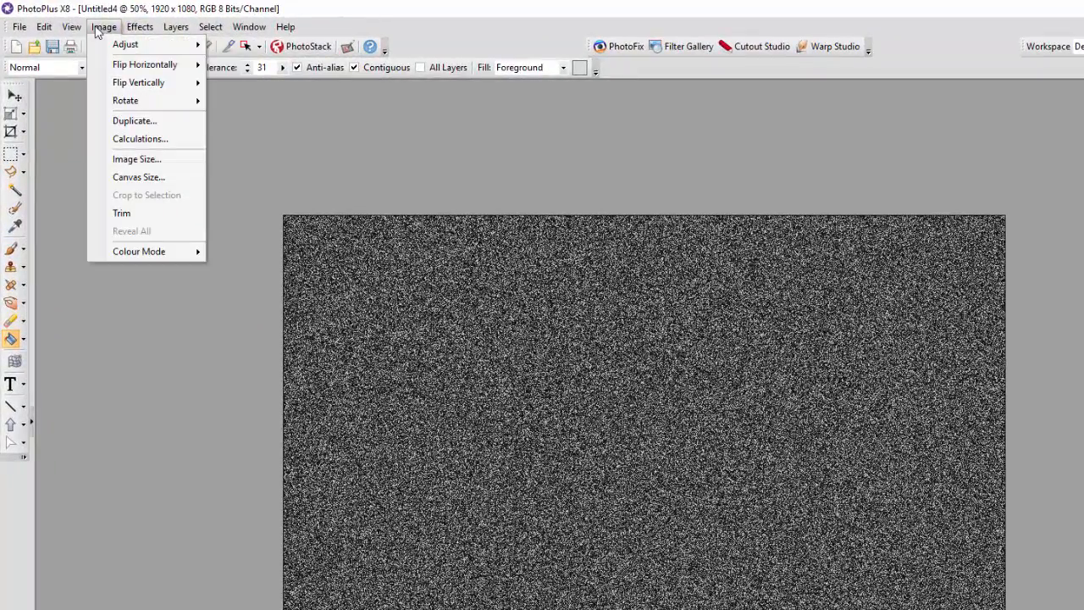
pyautogui.moveTo(162, 48)
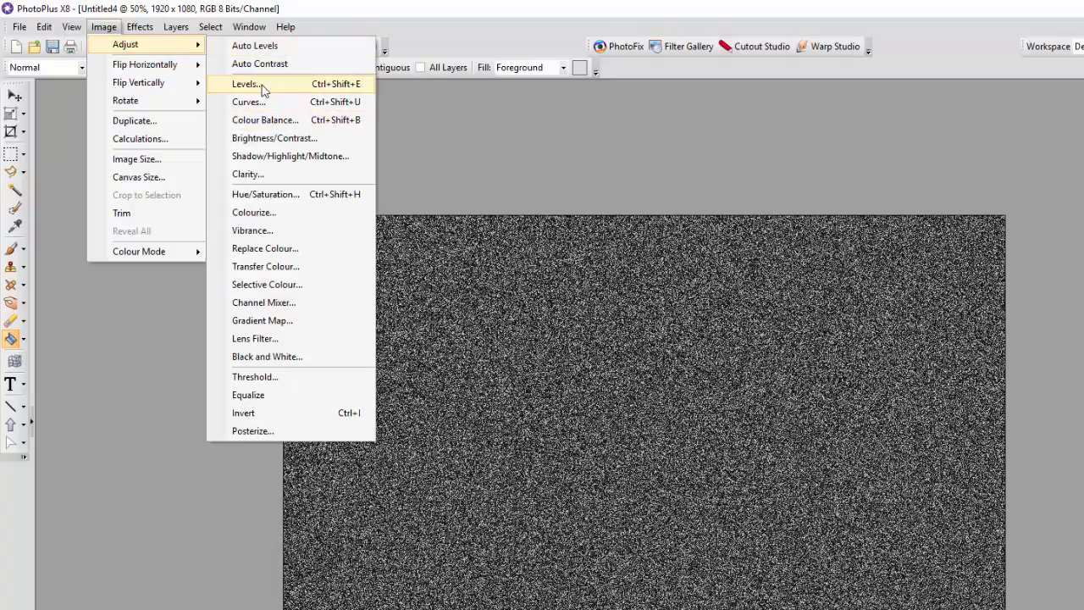
pyautogui.click(345, 90)
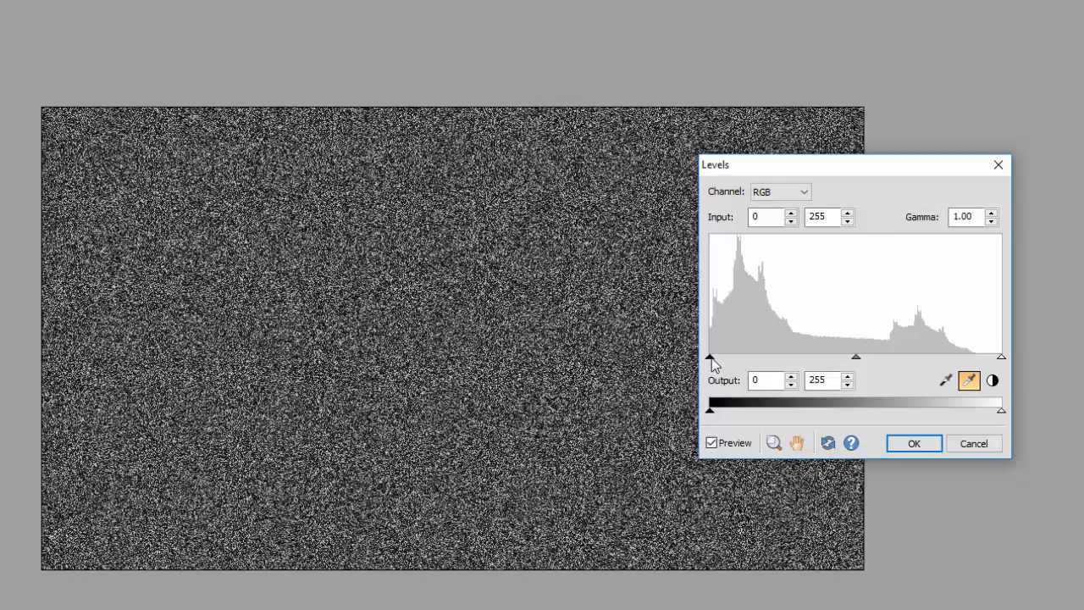
pyautogui.moveTo(712, 360); pyautogui.dragTo(857, 360)
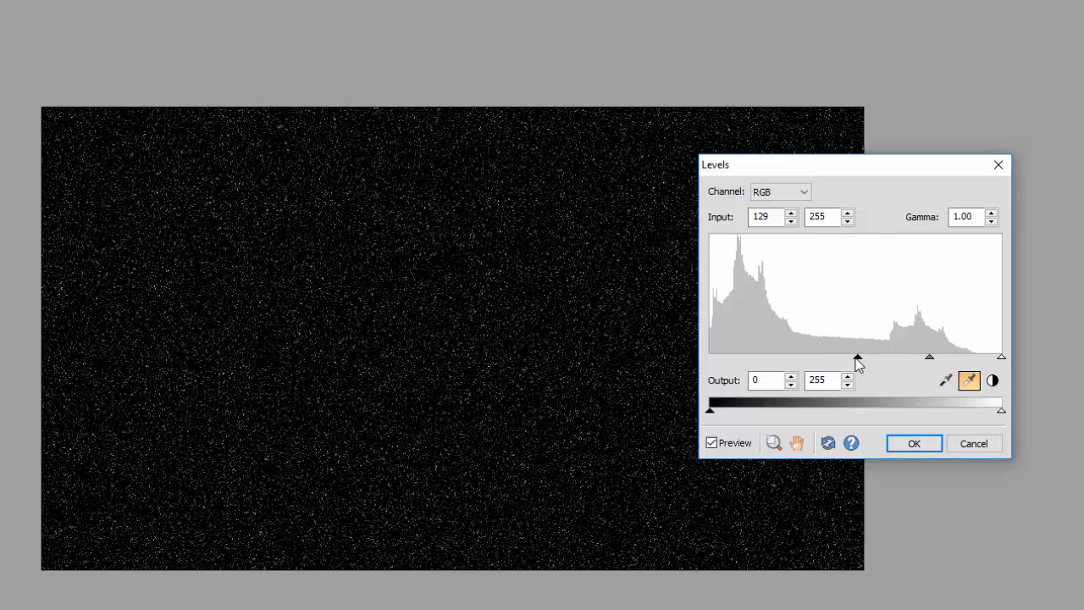
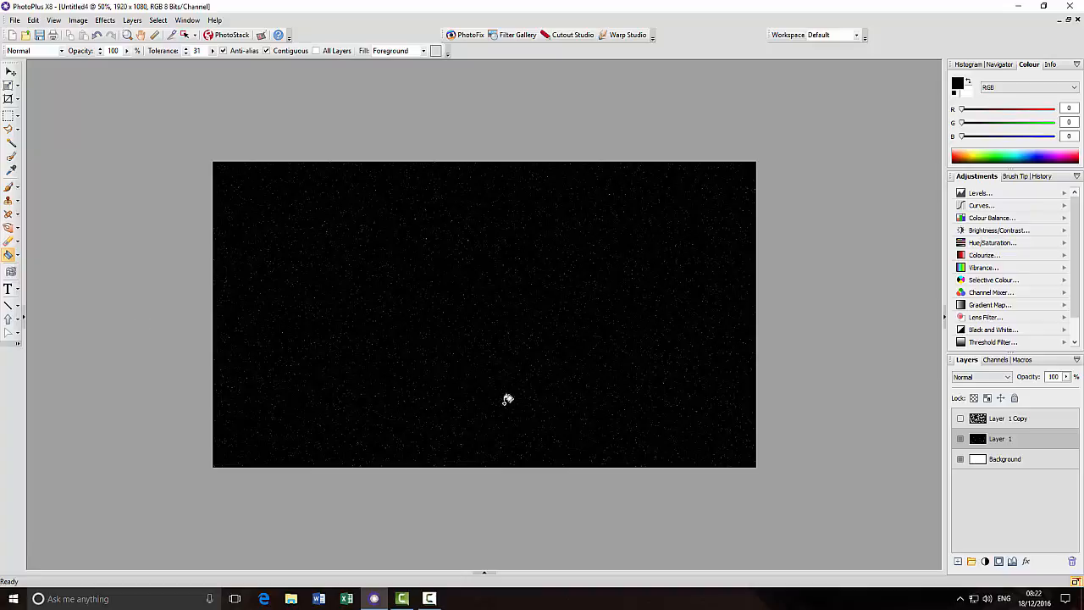
# Show Layer 1 Copy again and apply a Gaussian Blur with a radius of 2.0 to it
pyautogui.click(960, 419)
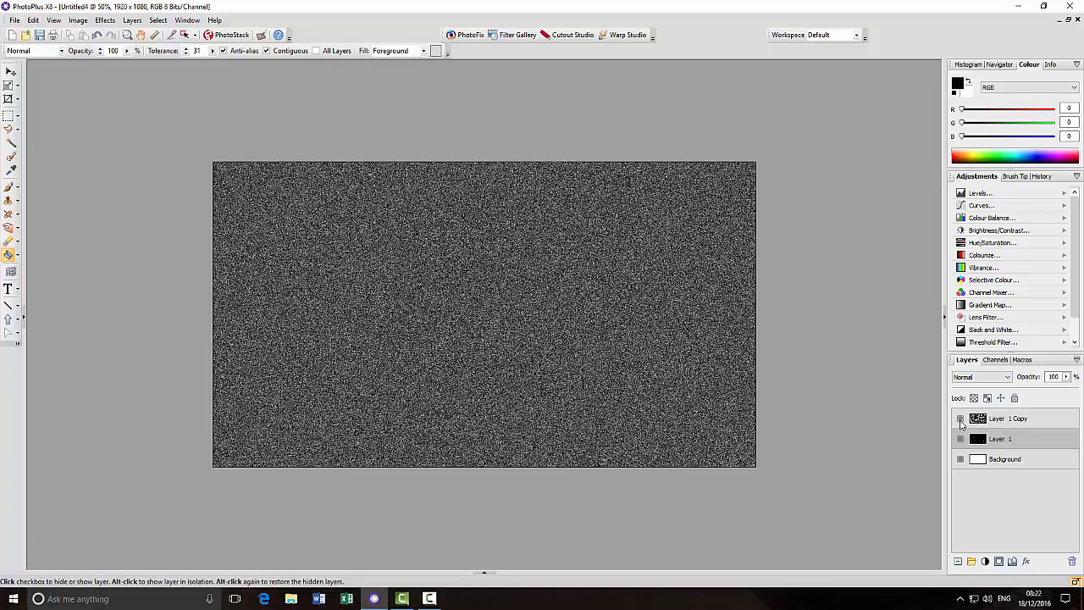
pyautogui.click(1041, 421)
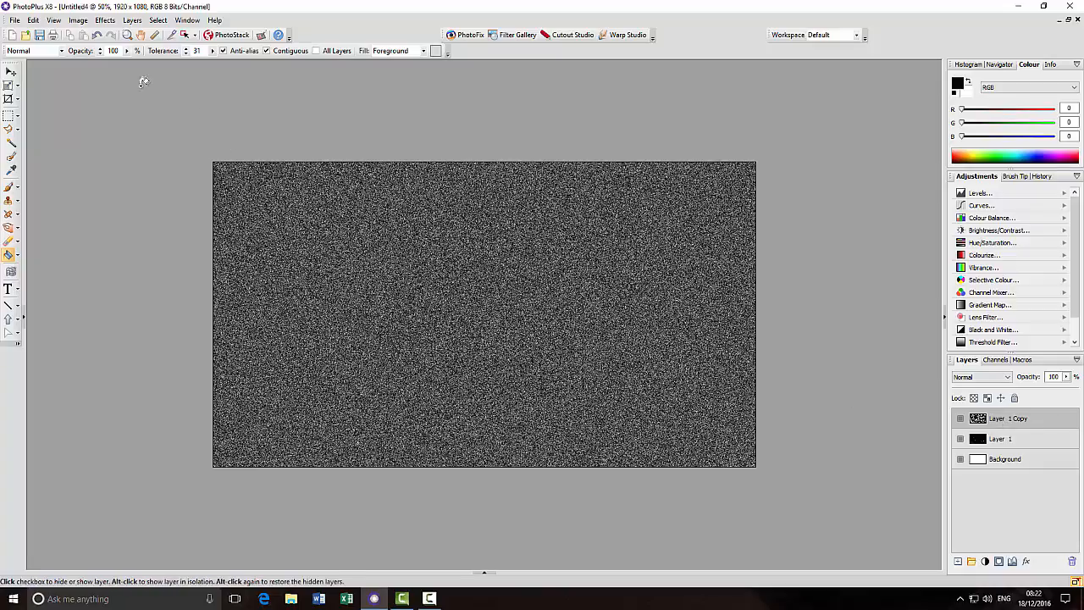
pyautogui.click(106, 21)
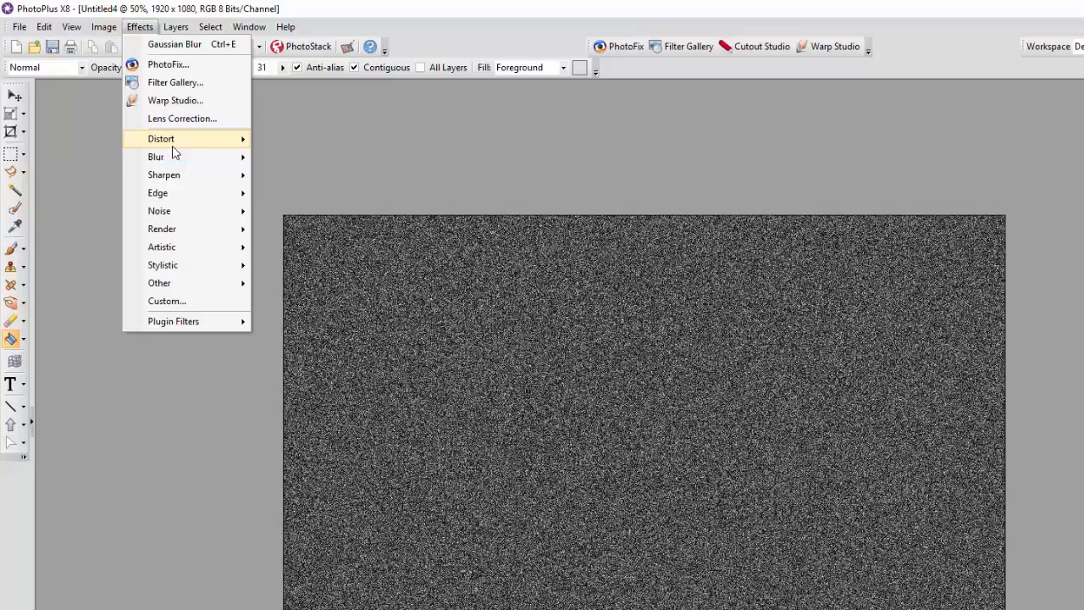
pyautogui.moveTo(181, 157)
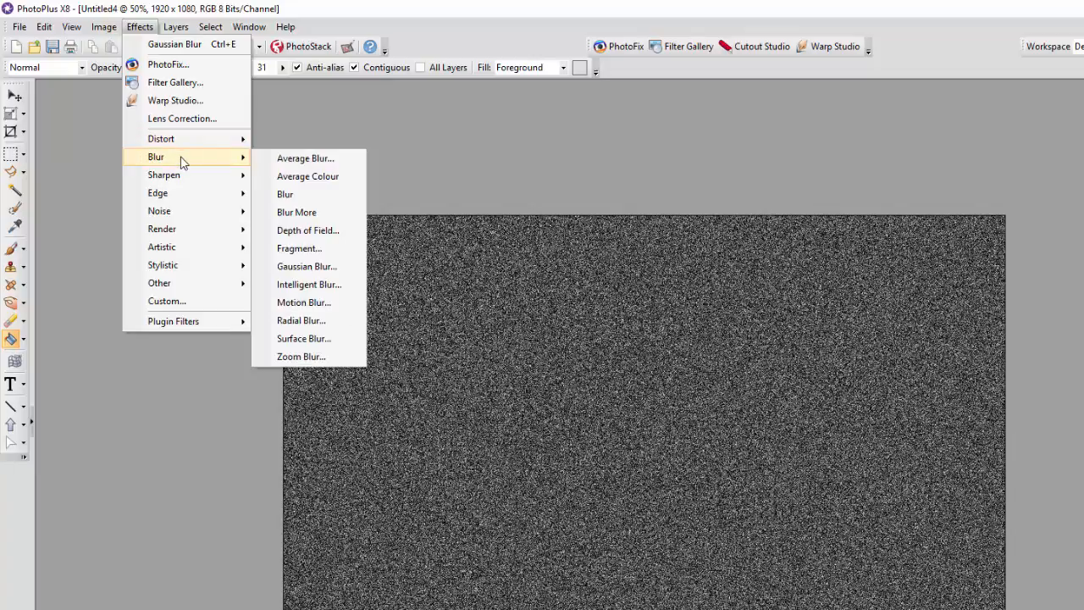
pyautogui.click(309, 267)
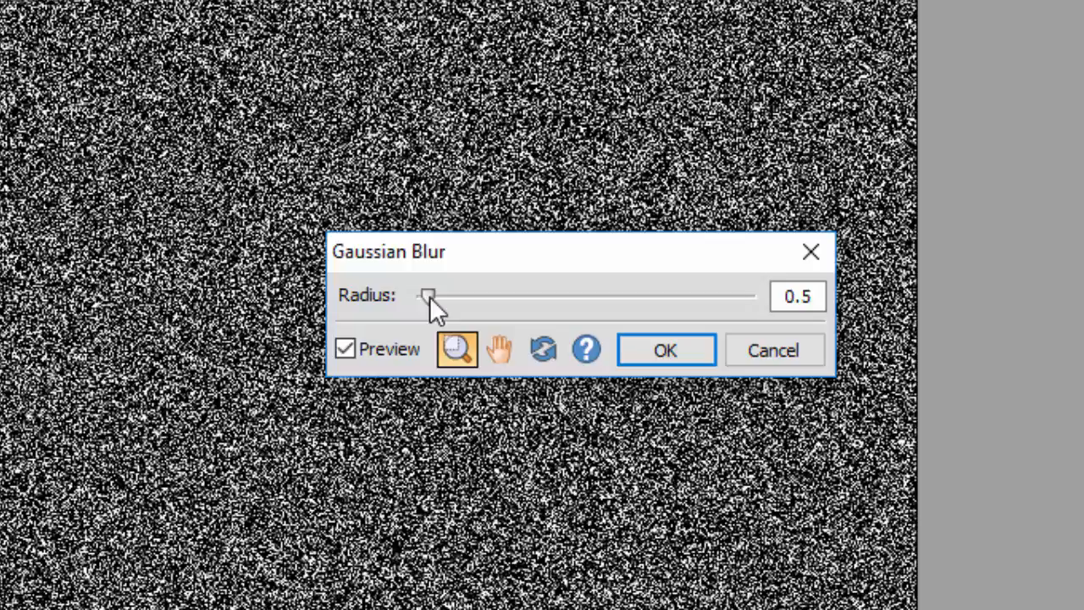
pyautogui.moveTo(658, 407); pyautogui.dragTo(661, 407)
pyautogui.moveTo(431, 296); pyautogui.dragTo(466, 295)
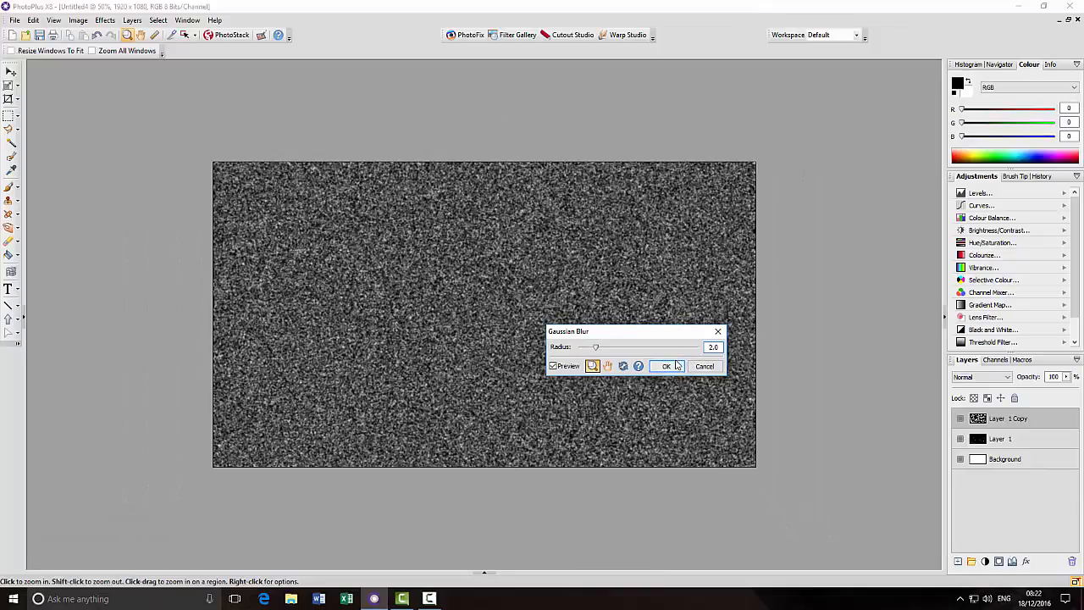
pyautogui.click(667, 366)
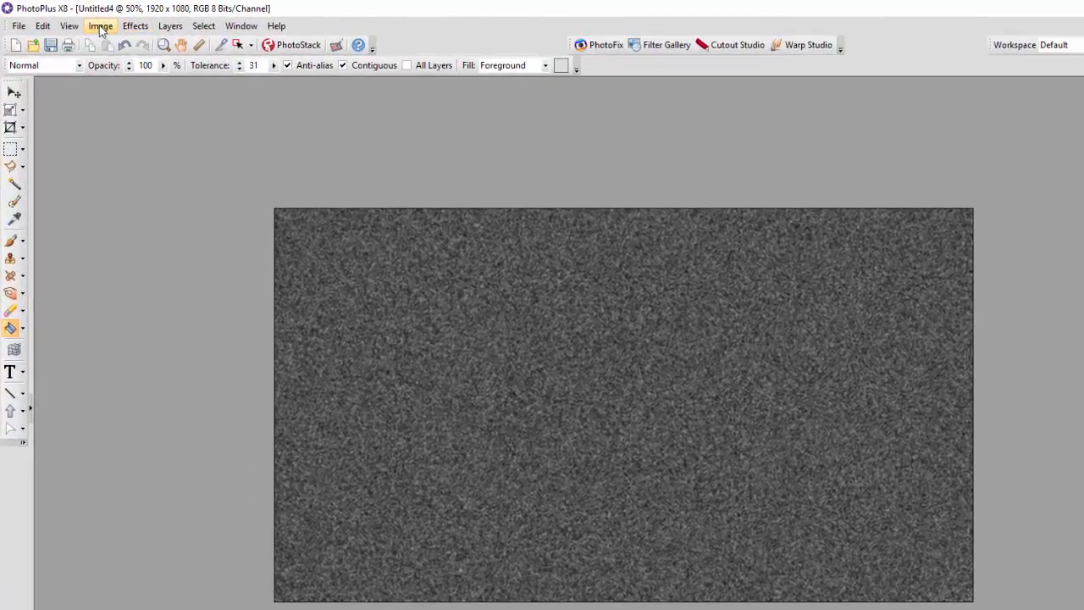
# Apply a Levels adjustment to Layer 1 Copy with the RGB black input at 123 and the white input at 140
pyautogui.click(100, 26)
pyautogui.moveTo(118, 42)
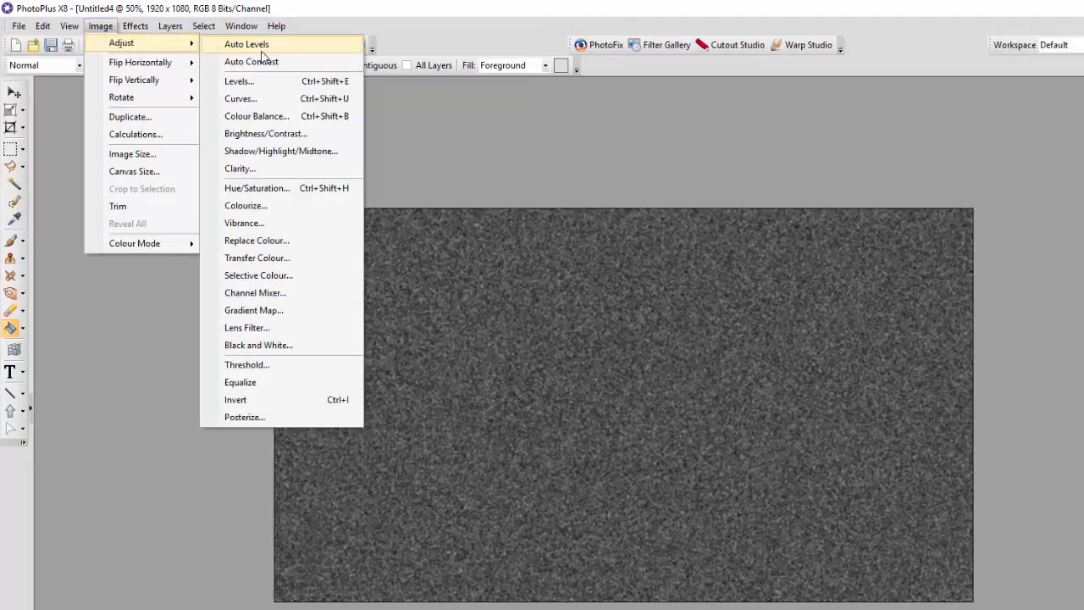
pyautogui.click(271, 82)
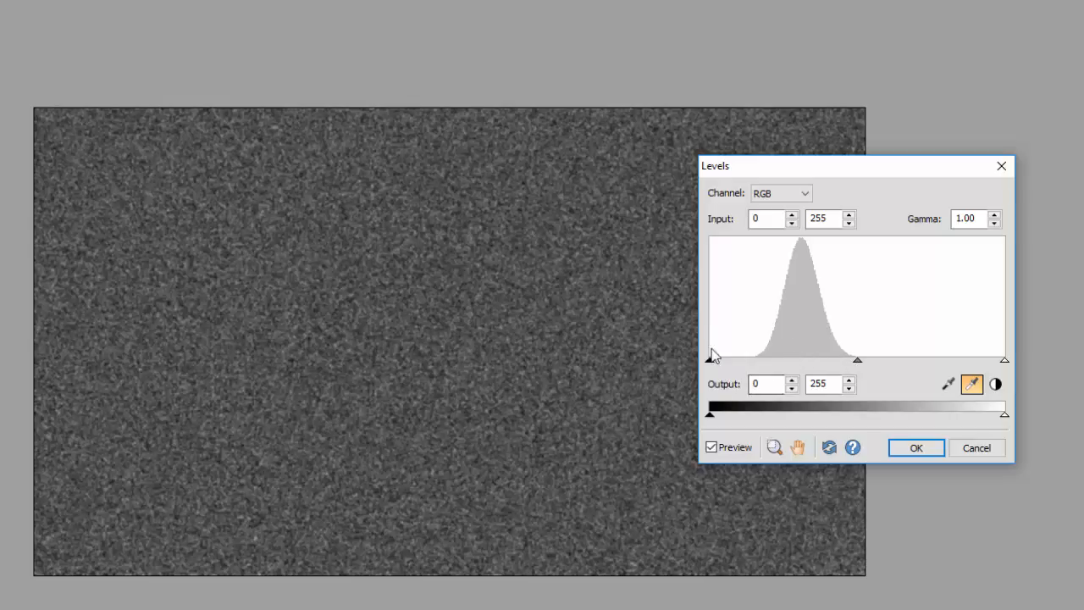
pyautogui.moveTo(709, 361); pyautogui.dragTo(845, 367)
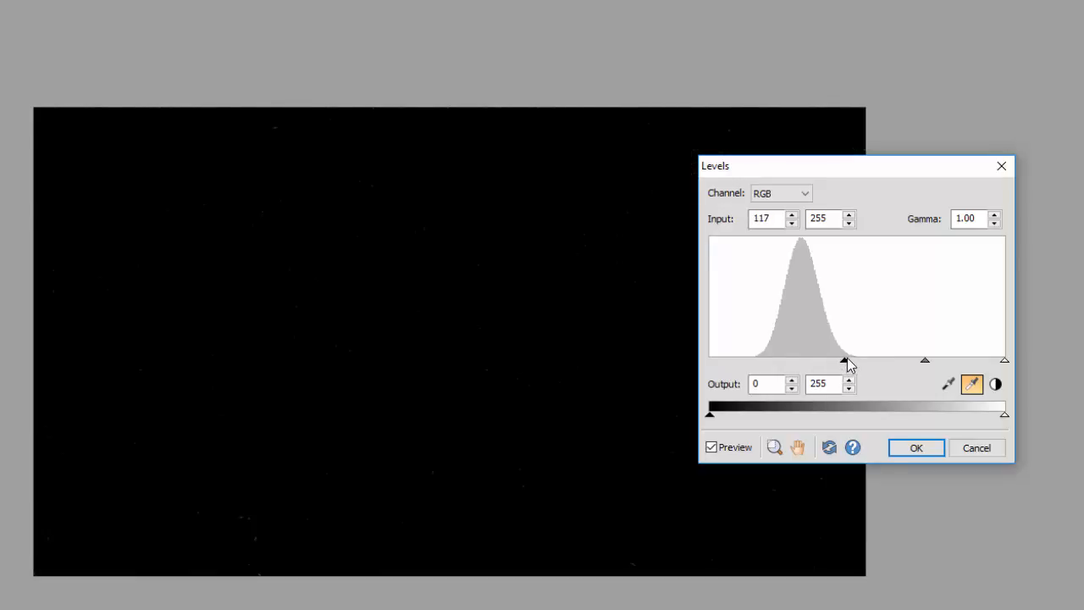
pyautogui.moveTo(846, 362); pyautogui.dragTo(854, 362)
pyautogui.moveTo(853, 362); pyautogui.dragTo(850, 361)
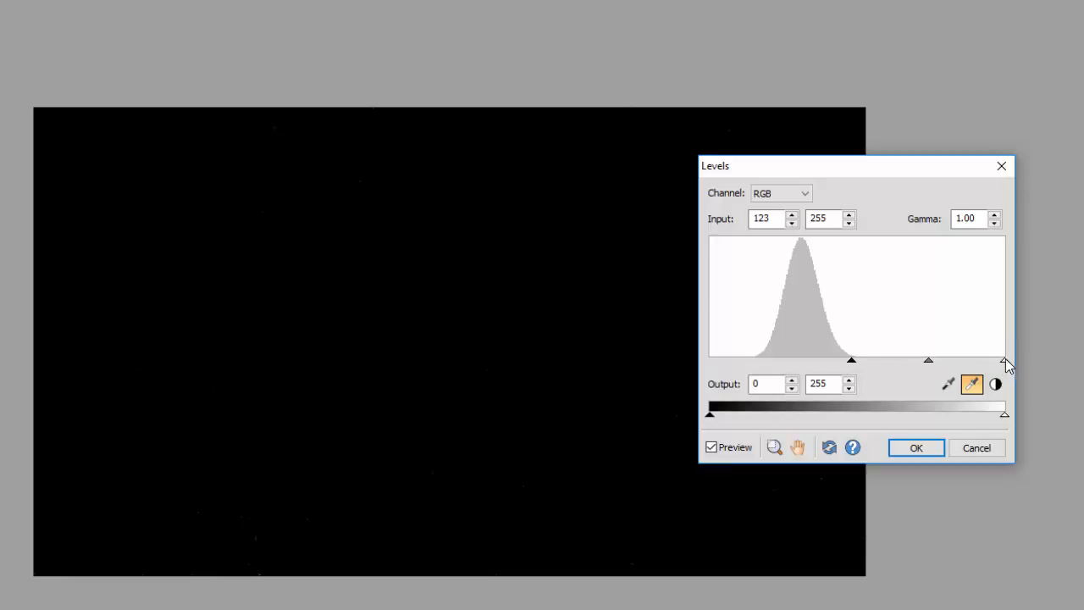
pyautogui.moveTo(1005, 361); pyautogui.dragTo(873, 362)
pyautogui.moveTo(875, 362); pyautogui.dragTo(871, 362)
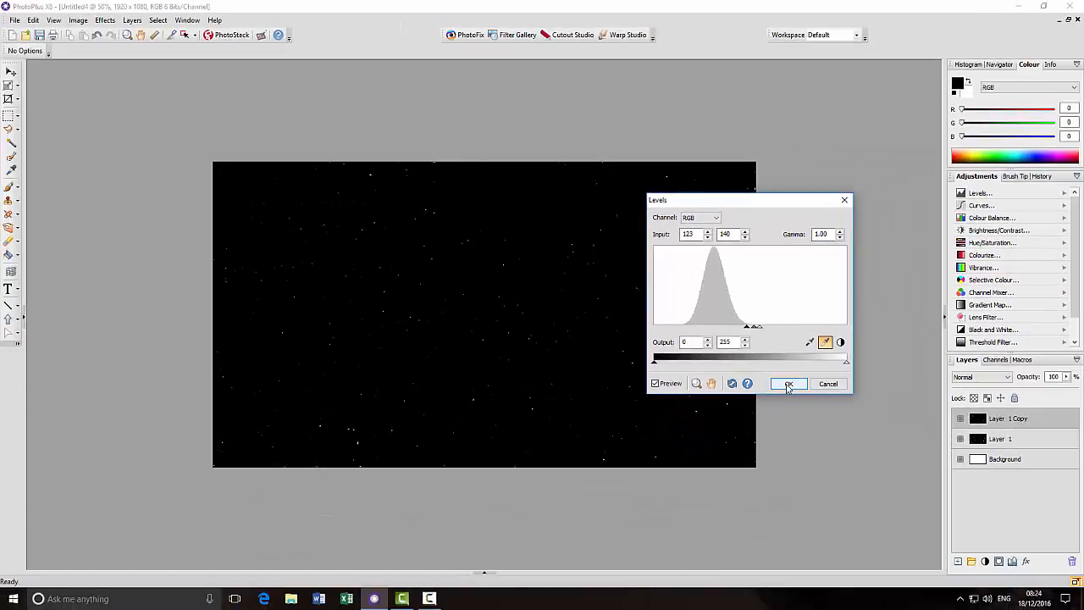
pyautogui.click(787, 385)
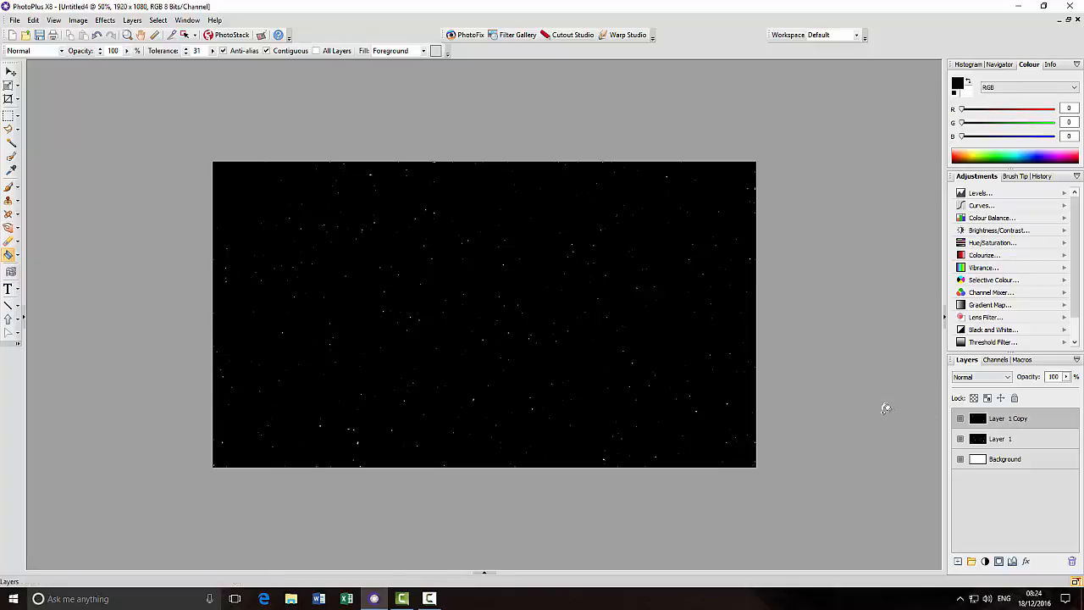
# Activate the Magic Wand Tool and set its tolerance to 50
pyautogui.scroll(1, 885, 409)
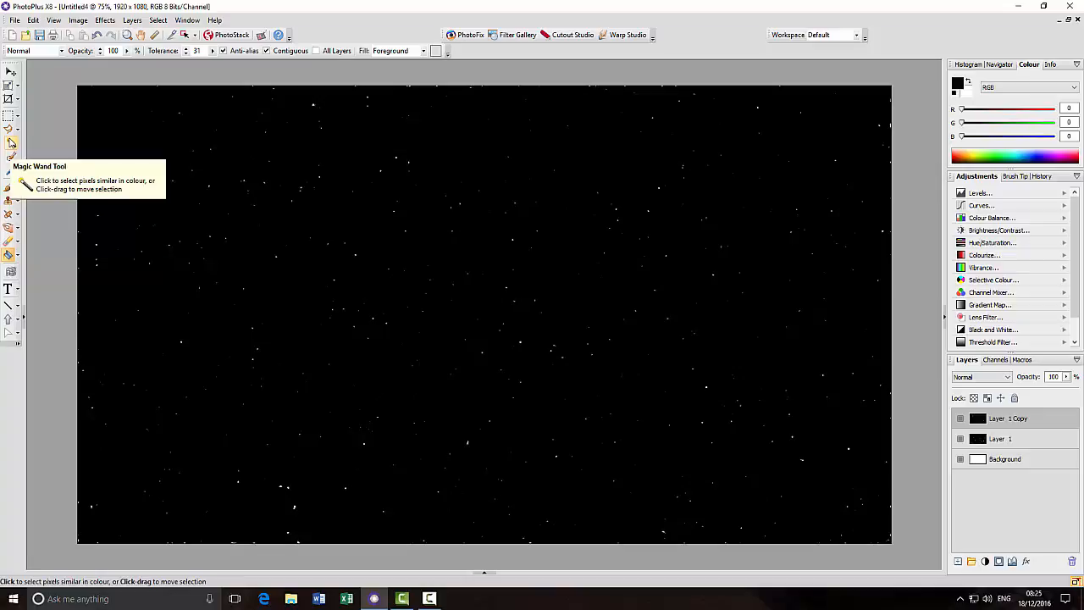
pyautogui.click(11, 144)
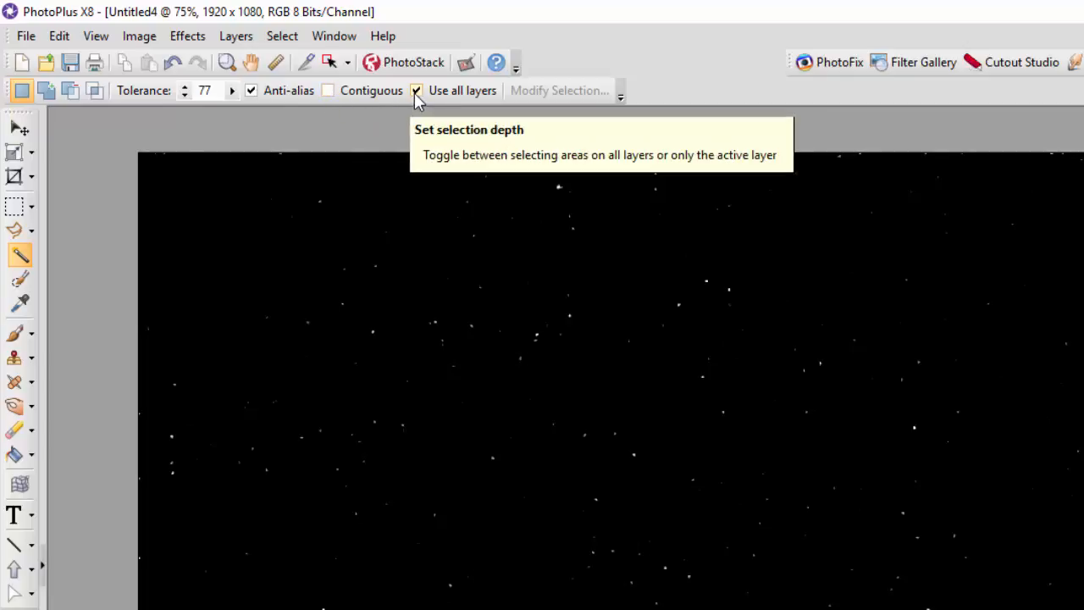
pyautogui.doubleClick(206, 92)
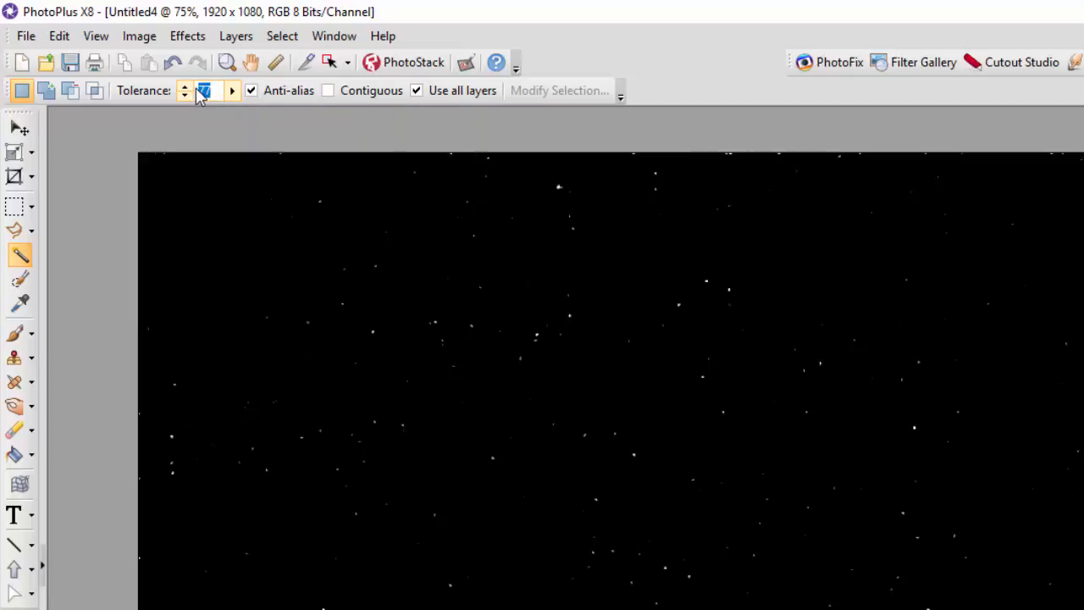
pyautogui.press('BackSpace')
pyautogui.write('50')
pyautogui.click(692, 89)
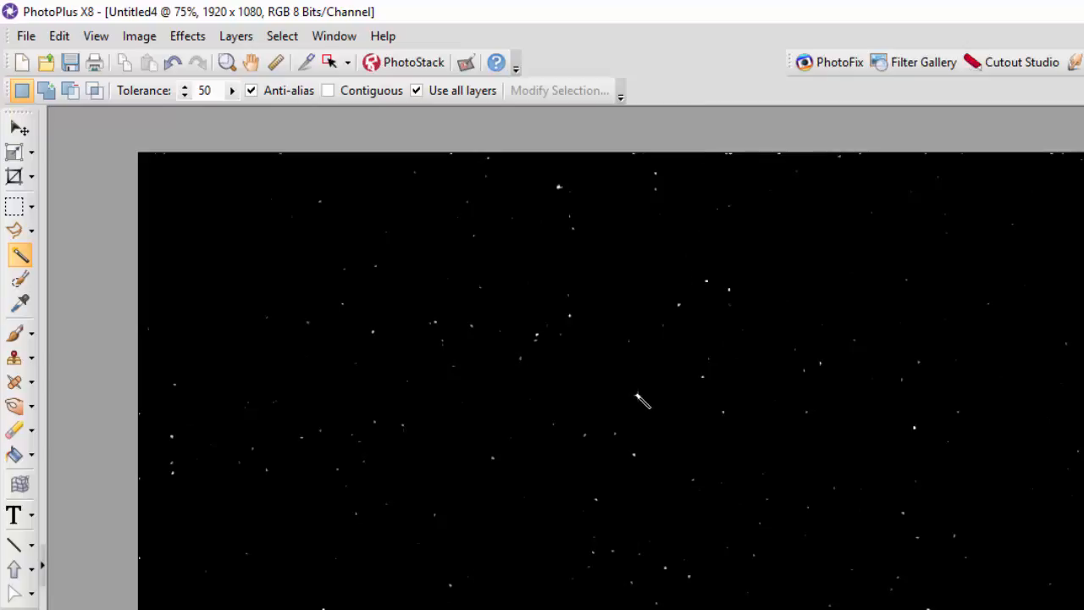
# Select the brighter stars across the image by sampling one bright star with the Magic Wand
pyautogui.hotkey('ctrl', '+')
pyautogui.hotkey('ctrl', '+')
pyautogui.hotkey('ctrl', '+')
pyautogui.hotkey('ctrl', '+')
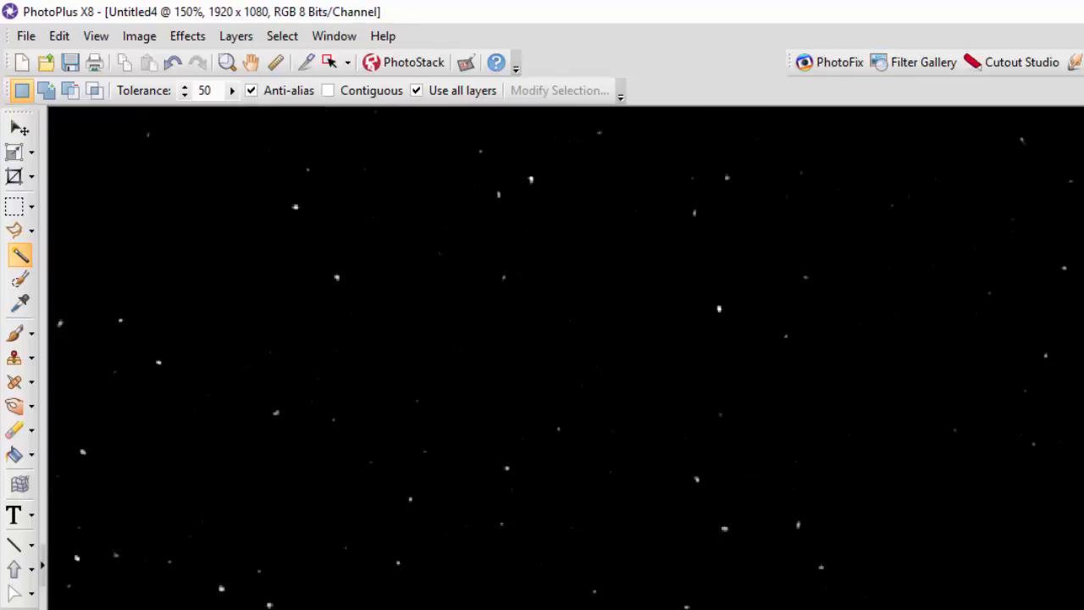
pyautogui.hotkey('ctrl', '+')
pyautogui.hotkey('ctrl', '+')
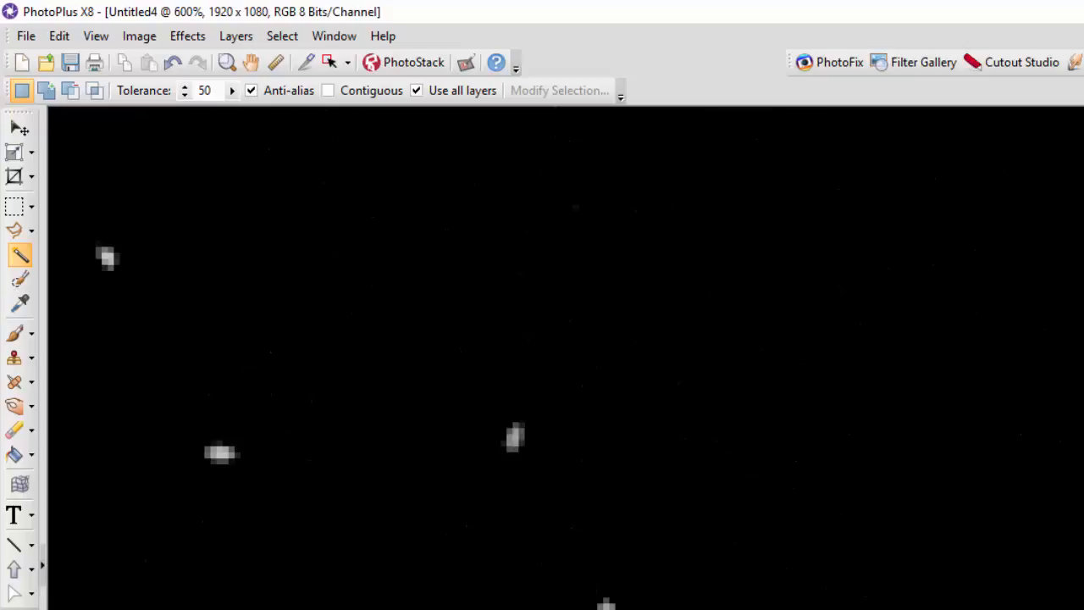
pyautogui.hscroll(-10, 565, 358)
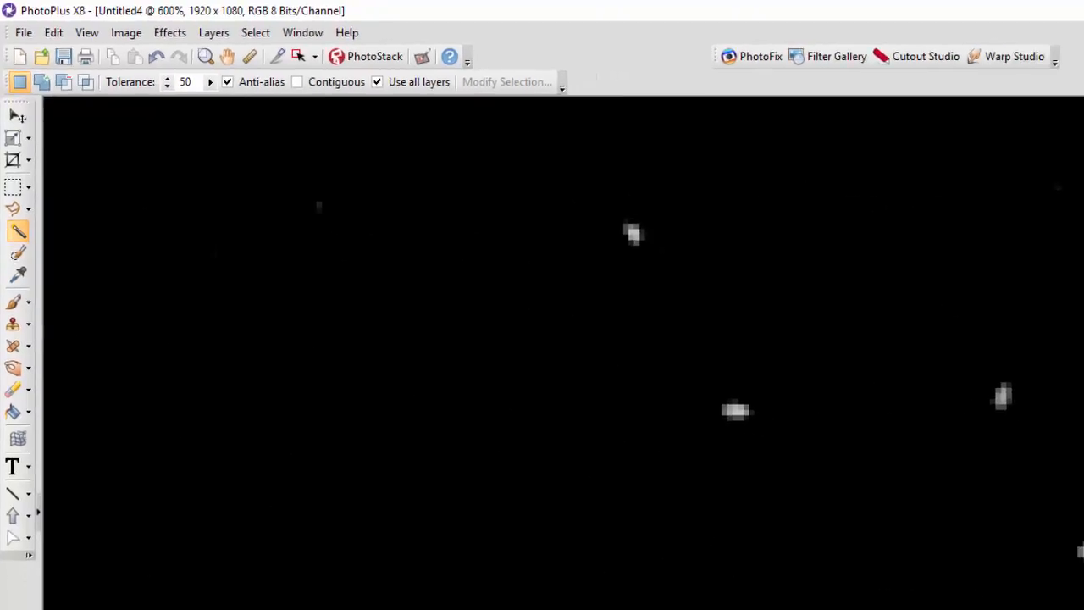
pyautogui.scroll(1, 835, 574)
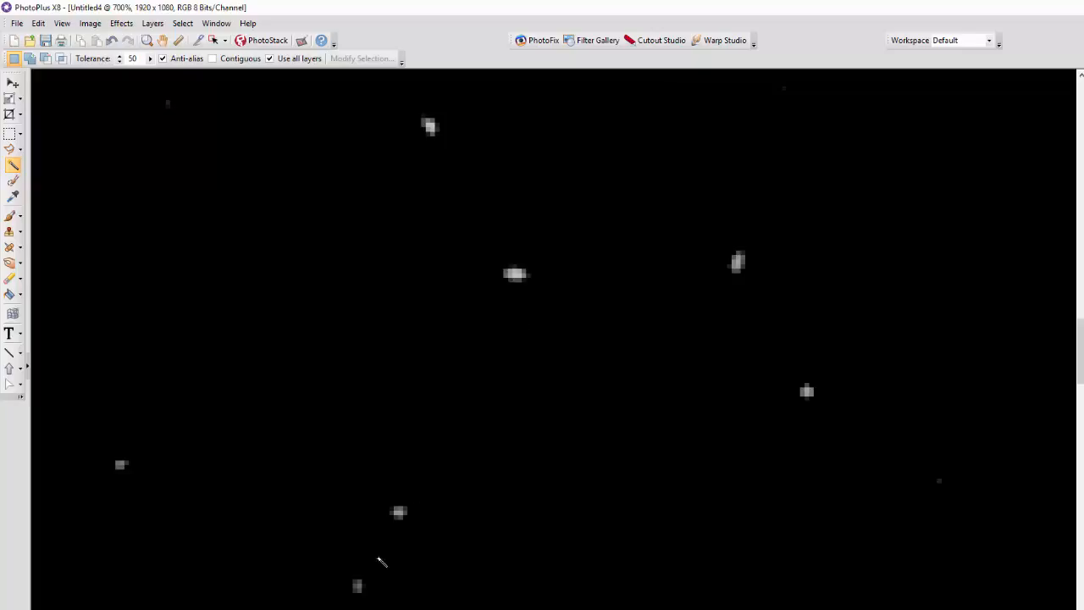
pyautogui.click(516, 274)
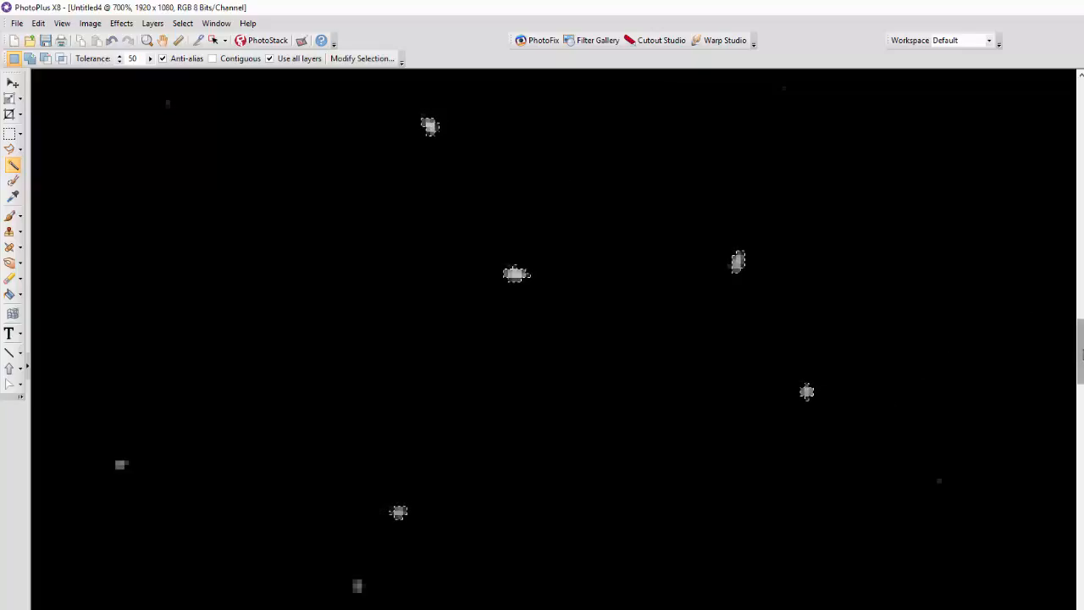
# Add the dimmer stars to the selection by sampling a faint grey star in add-to-selection mode
pyautogui.moveTo(1081, 347); pyautogui.dragTo(1081, 377)
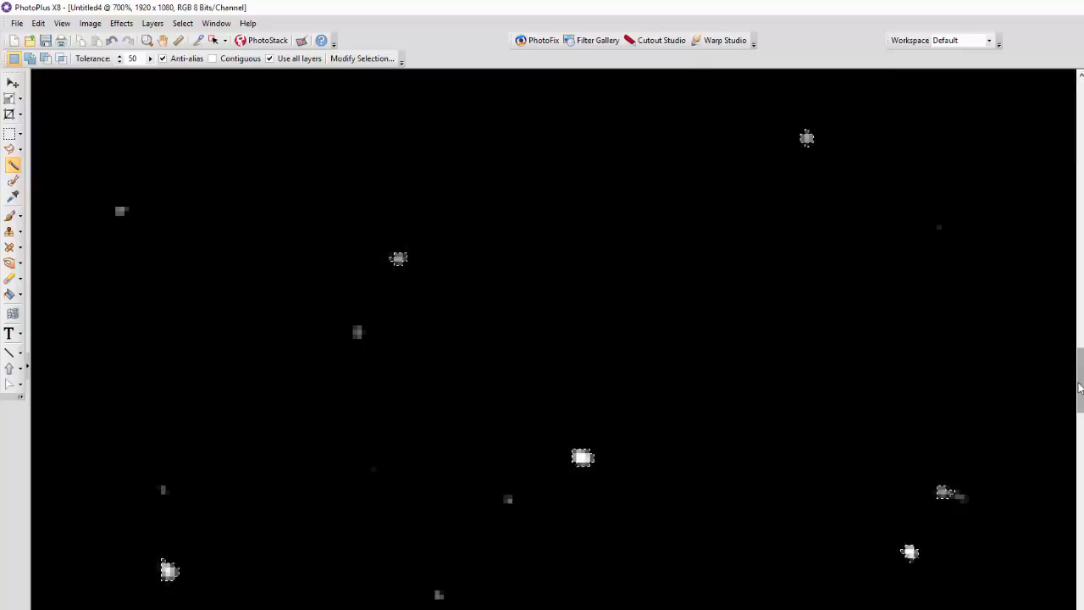
pyautogui.moveTo(1081, 384)
pyautogui.mouseDown()
pyautogui.moveTo(1081, 528)
pyautogui.moveTo(1081, 382)
pyautogui.moveTo(1081, 399)
pyautogui.mouseUp()
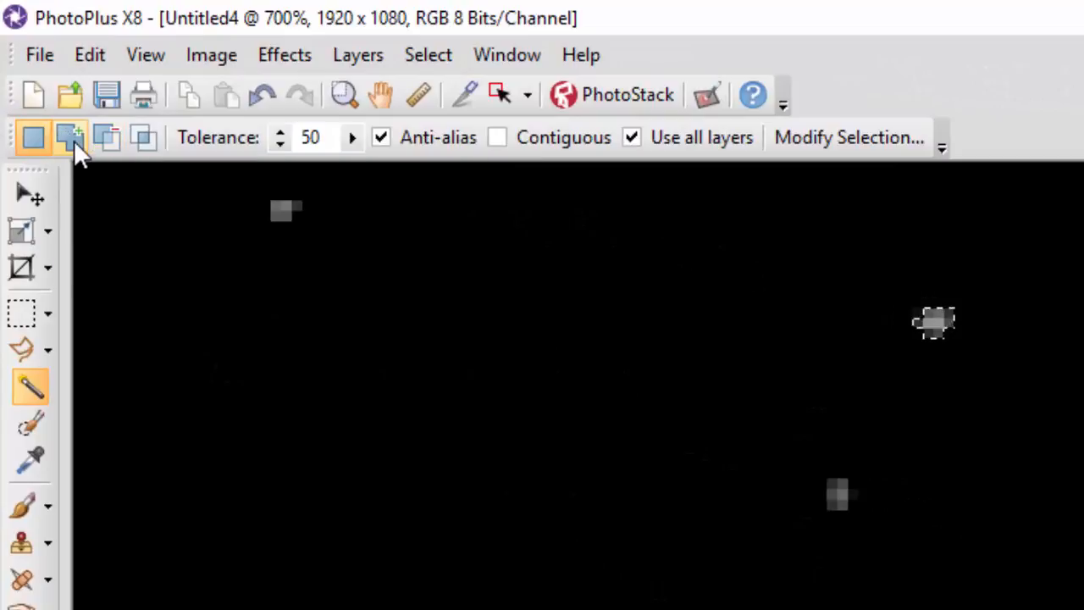
pyautogui.click(72, 135)
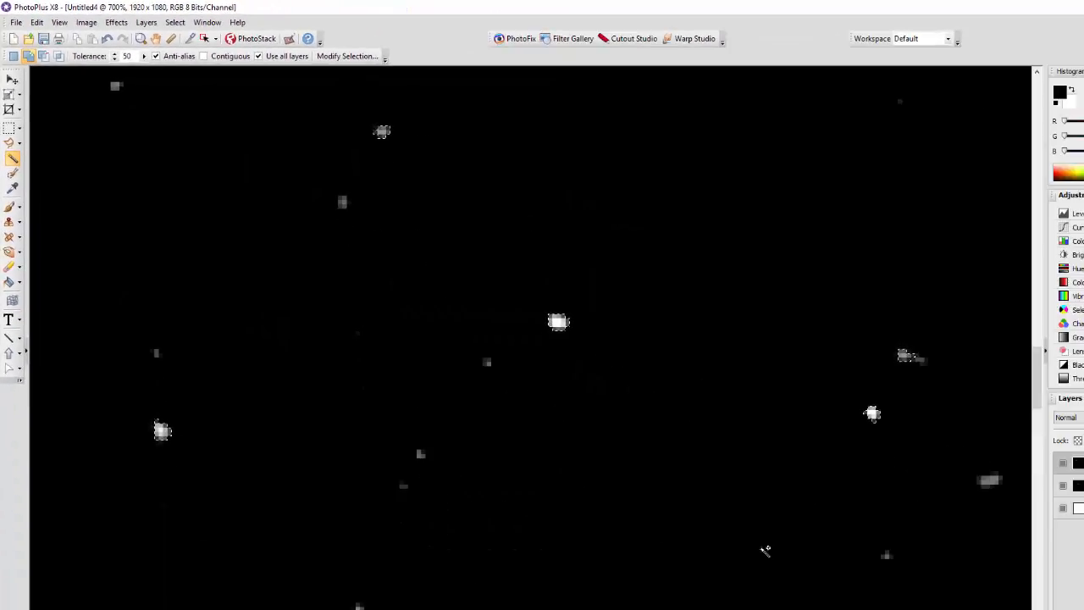
pyautogui.click(423, 456)
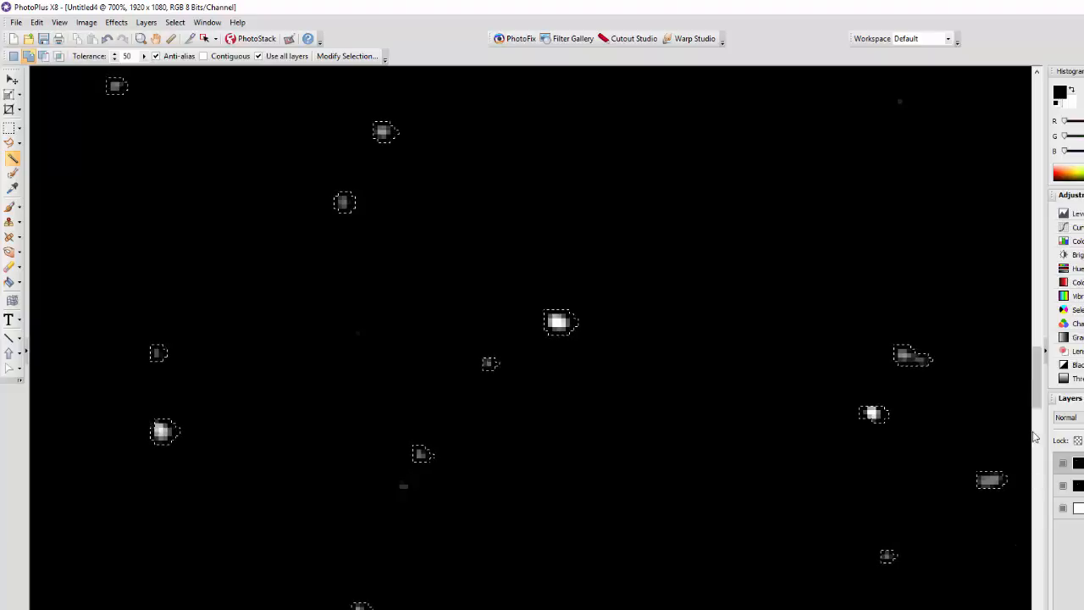
pyautogui.moveTo(1037, 366)
pyautogui.mouseDown()
pyautogui.moveTo(1055, 461)
pyautogui.moveTo(1040, 351)
pyautogui.mouseUp()
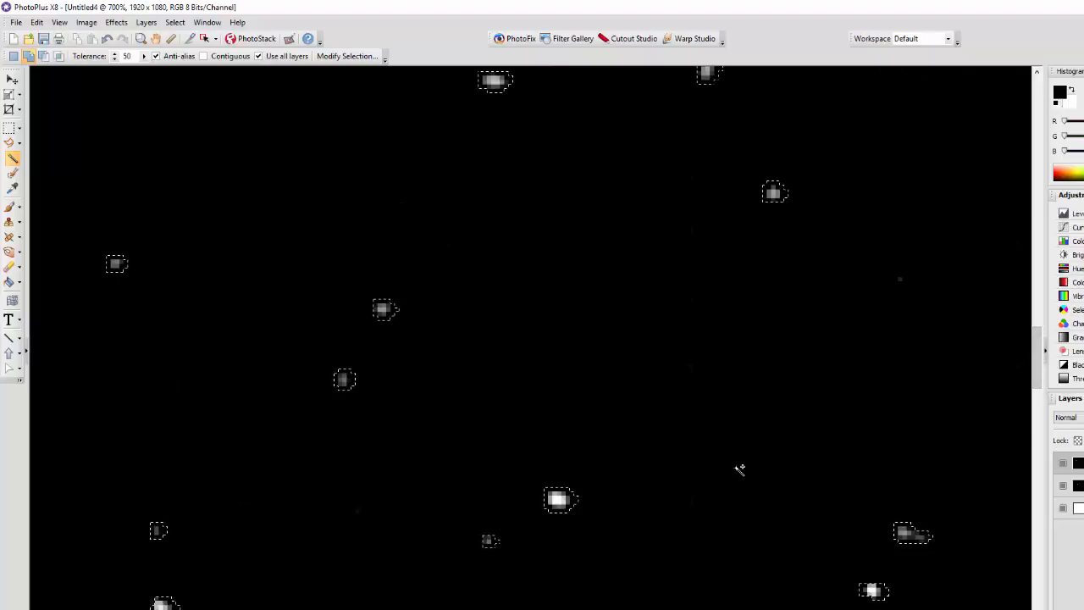
pyautogui.scroll(-6, 607, 408)
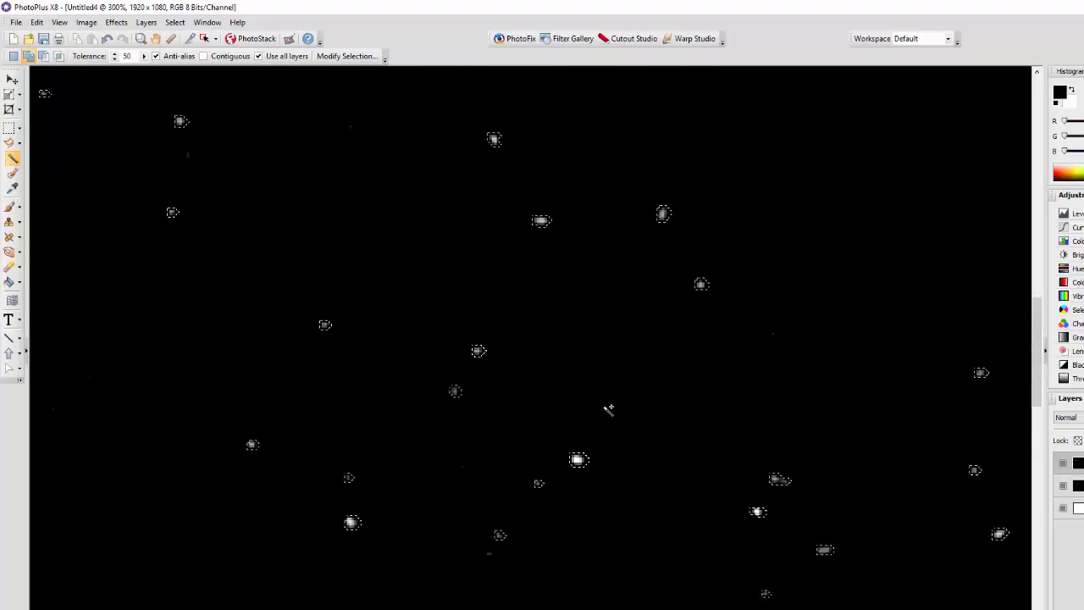
pyautogui.scroll(-1, 607, 411)
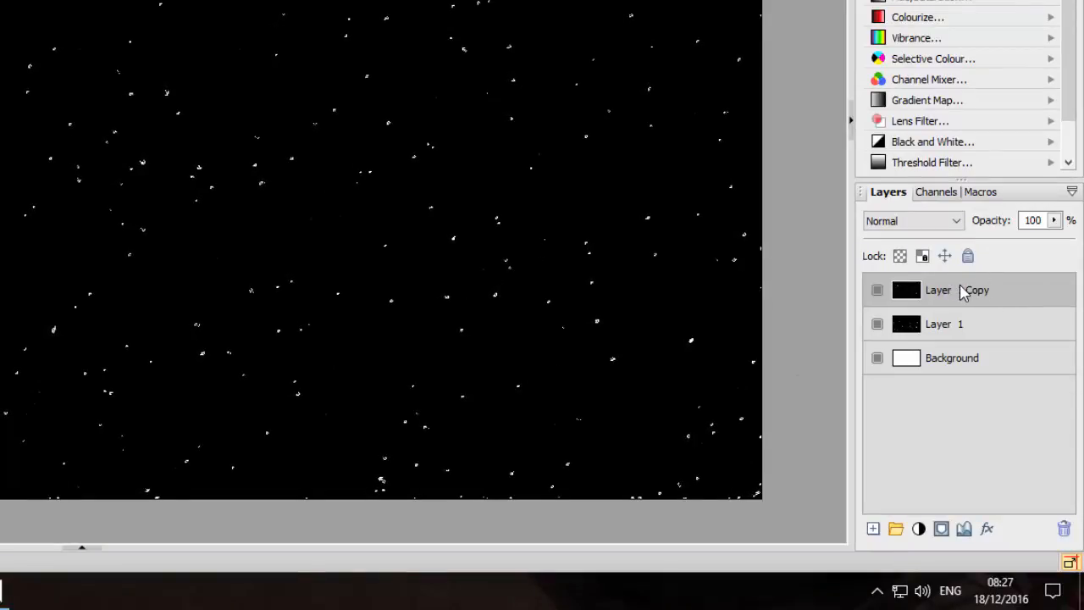
# Add a new layer above Layer 1 Copy and flood-fill the selected stars on it with white
pyautogui.click(872, 528)
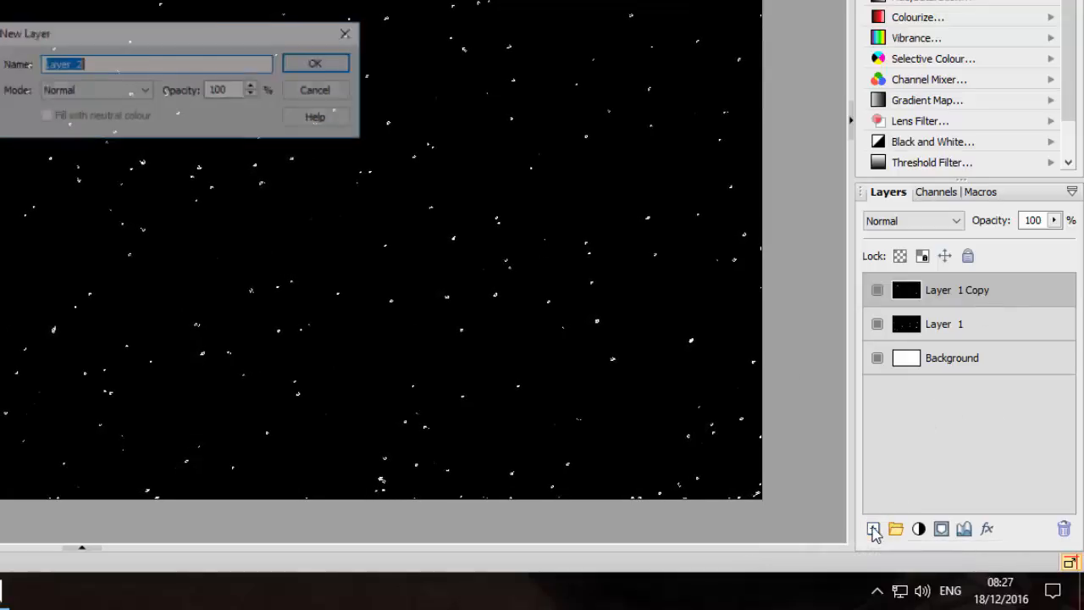
pyautogui.click(317, 66)
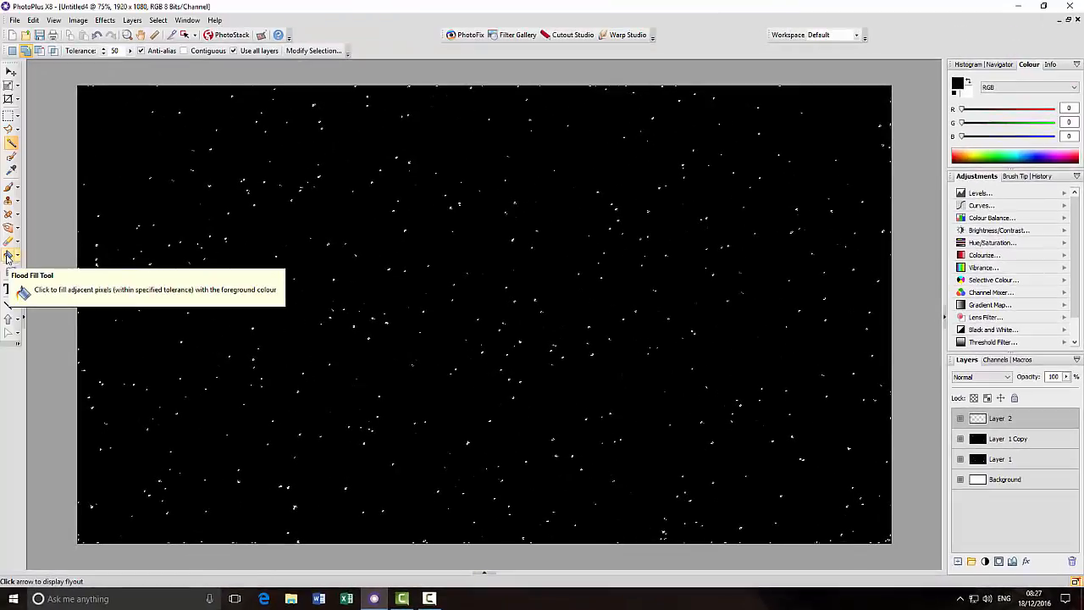
pyautogui.click(8, 257)
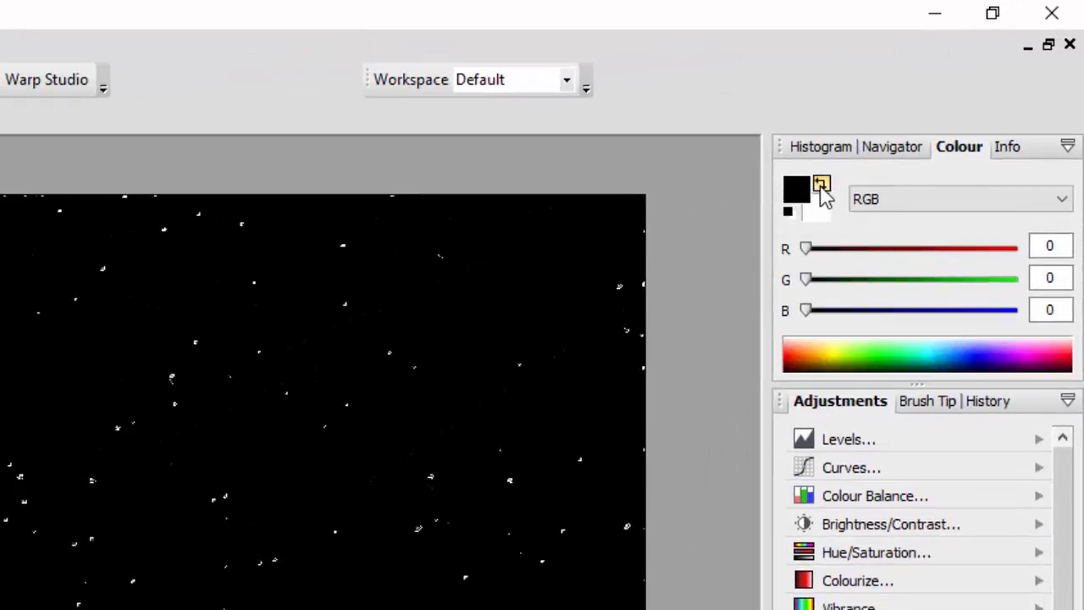
pyautogui.click(821, 185)
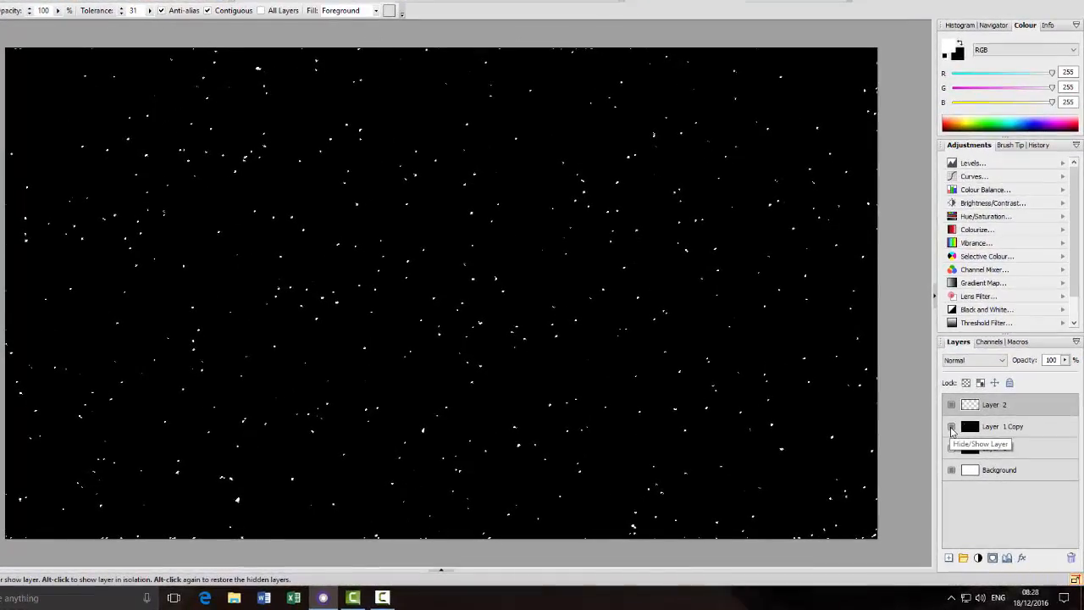
# Toggle the visibility of Layer 1 Copy, Layer 1 and Layer 2 to compare what each contributes to the sky
pyautogui.click(951, 427)
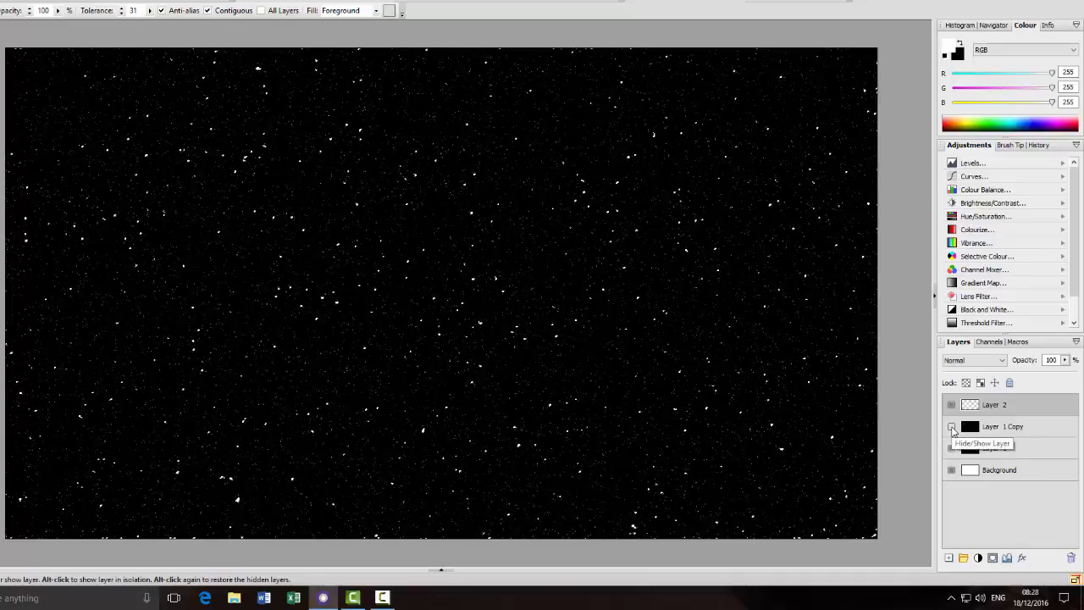
pyautogui.click(952, 428)
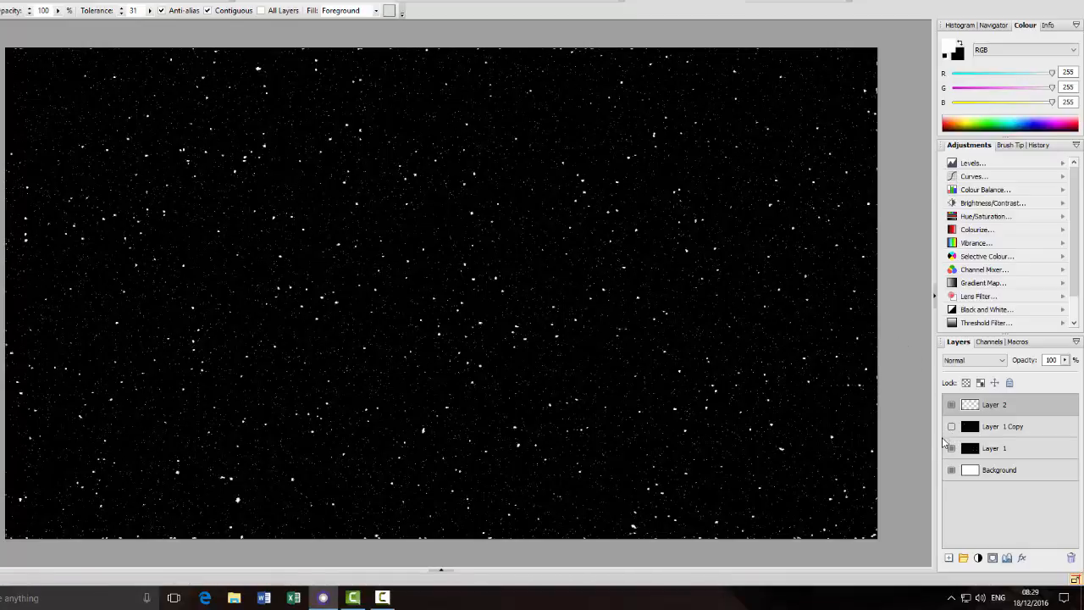
pyautogui.click(951, 426)
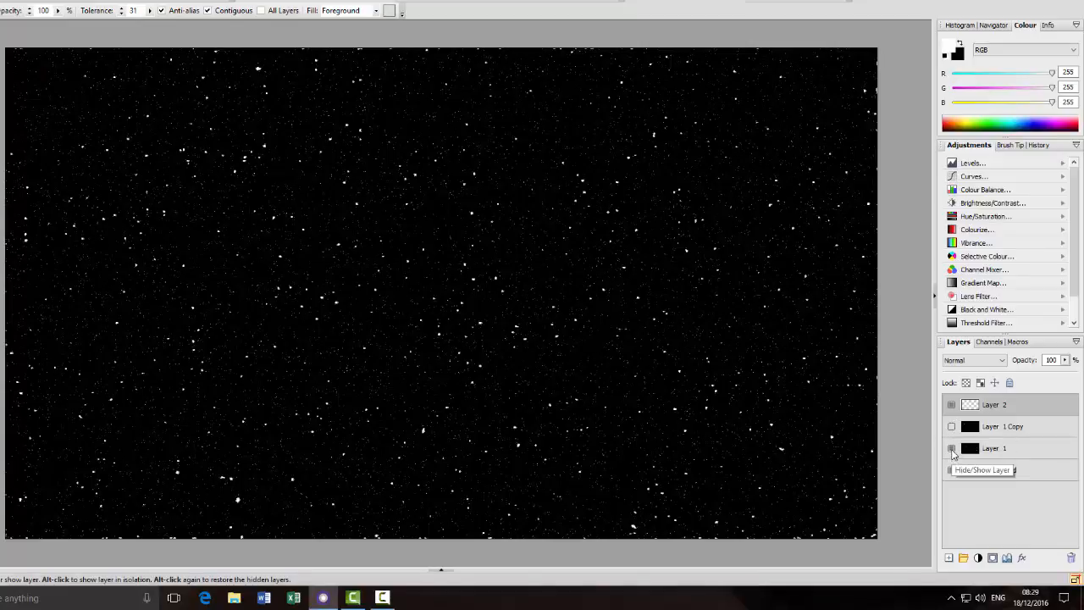
pyautogui.click(951, 449)
pyautogui.click(950, 449)
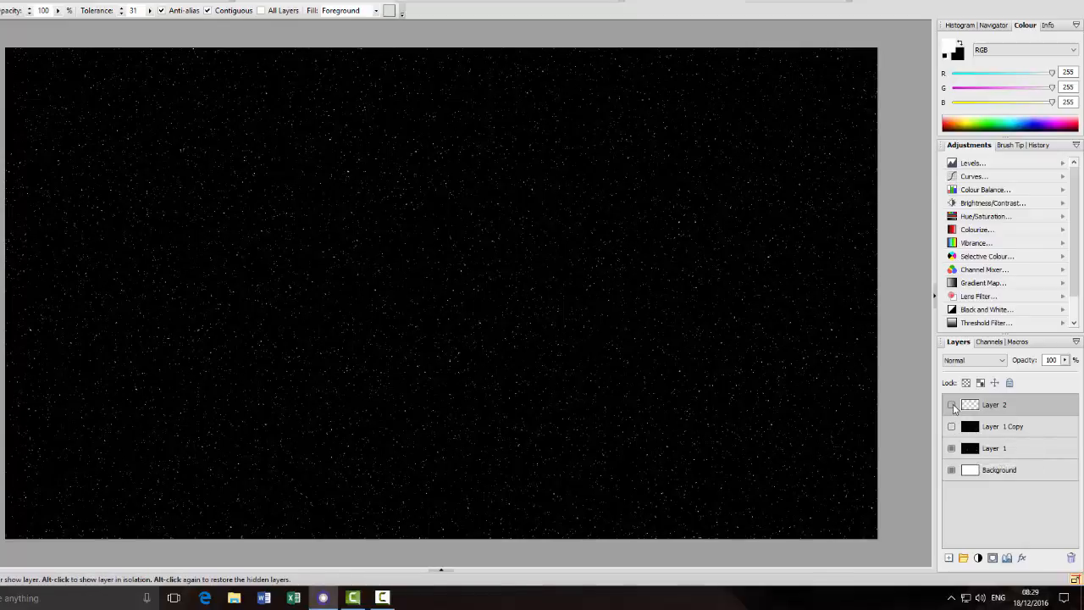
pyautogui.click(951, 406)
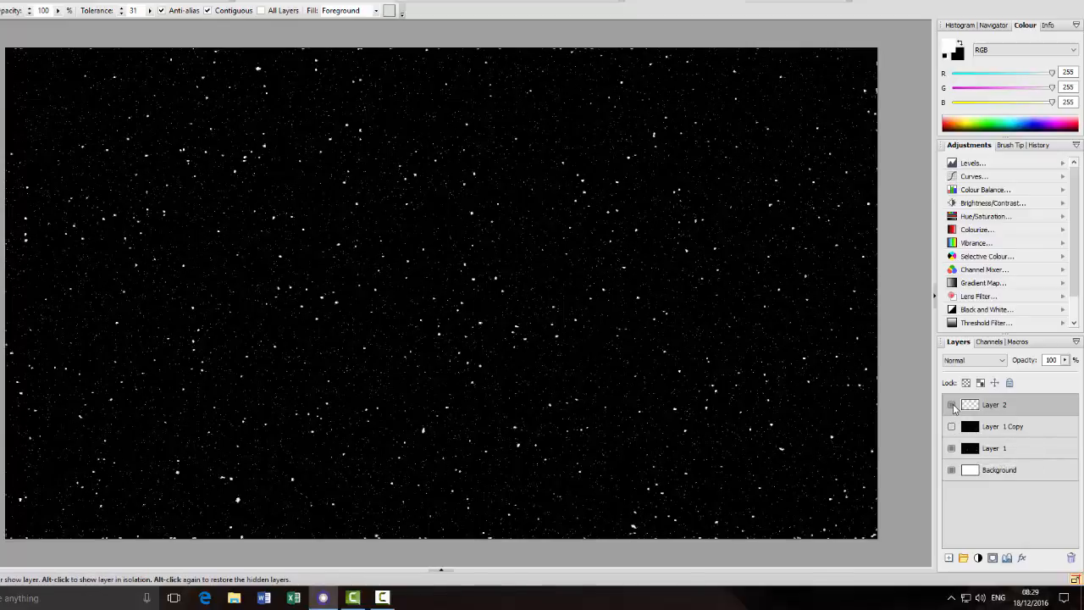
# Delete Layer 1 Copy and make the white star layer, Layer 2, active
pyautogui.click(1032, 434)
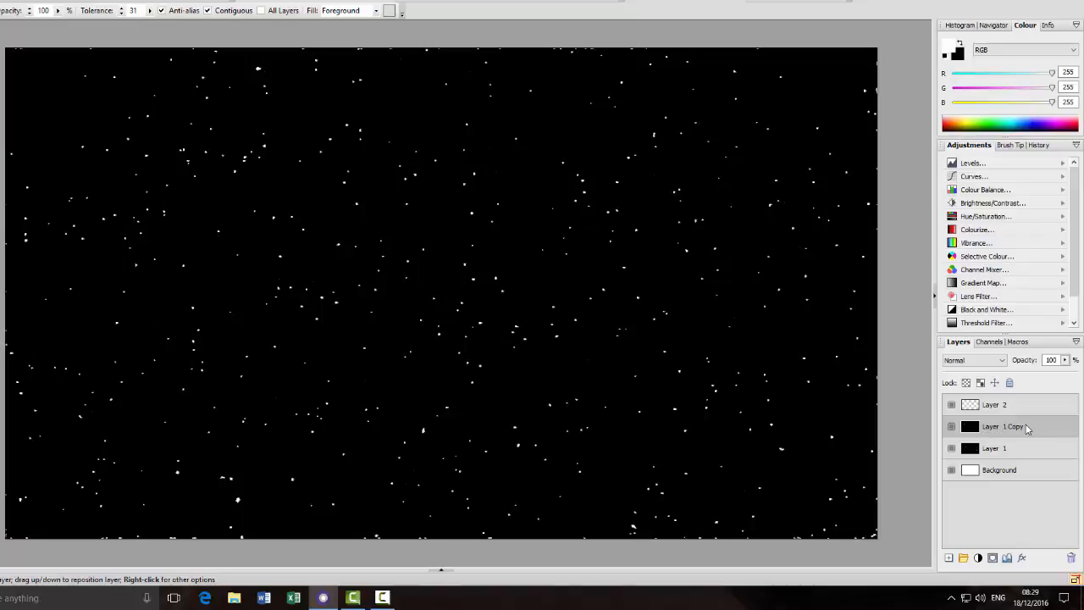
pyautogui.rightClick(1017, 428)
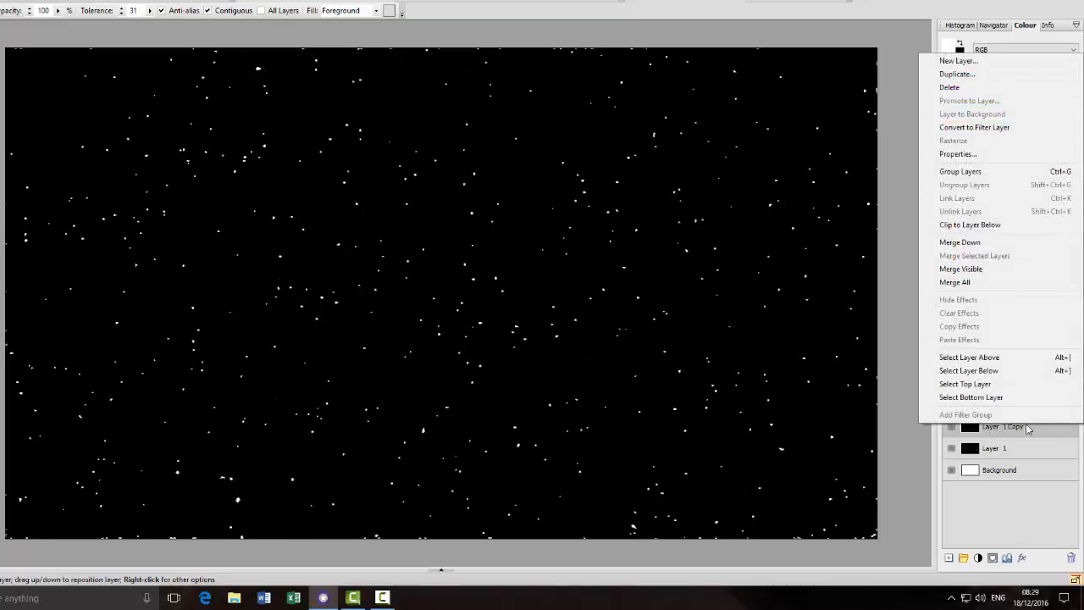
pyautogui.click(949, 88)
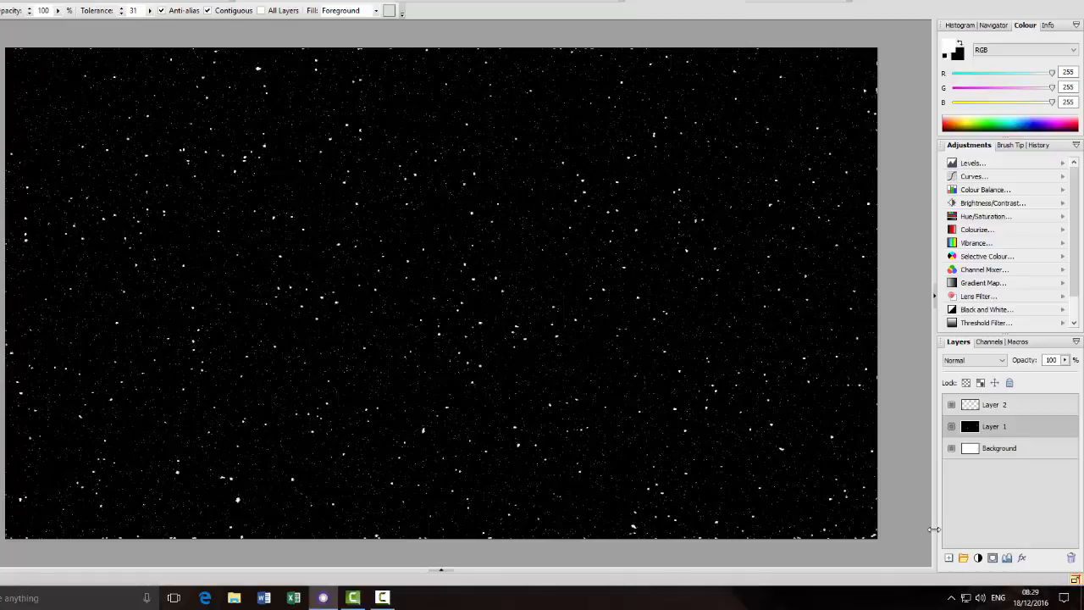
pyautogui.click(1028, 409)
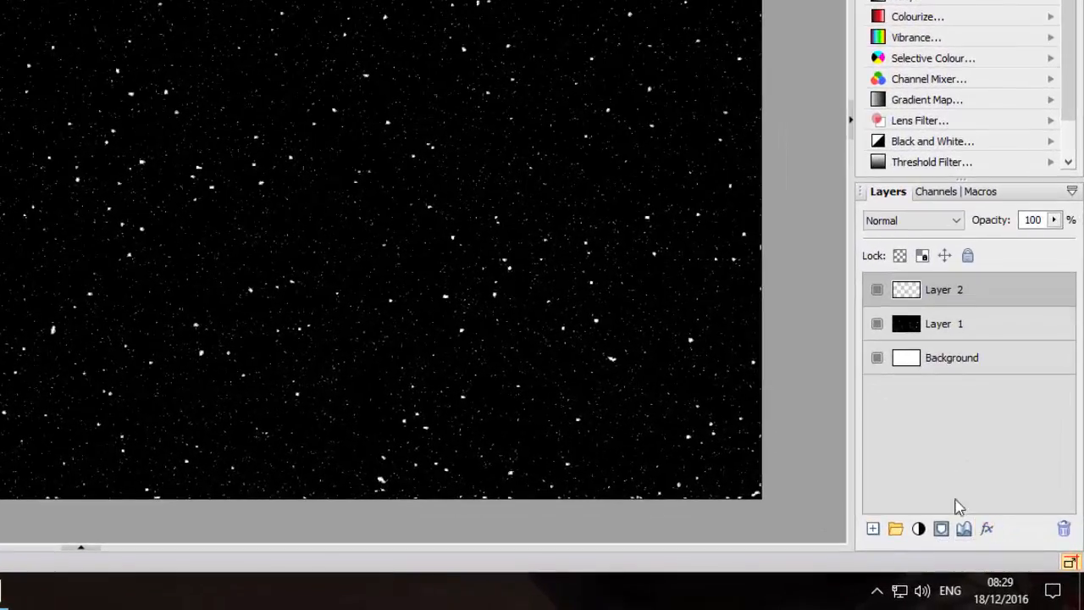
# Add an Outer Glow effect to Layer 2 and set its colour to bright yellow, #F3F352
pyautogui.click(988, 529)
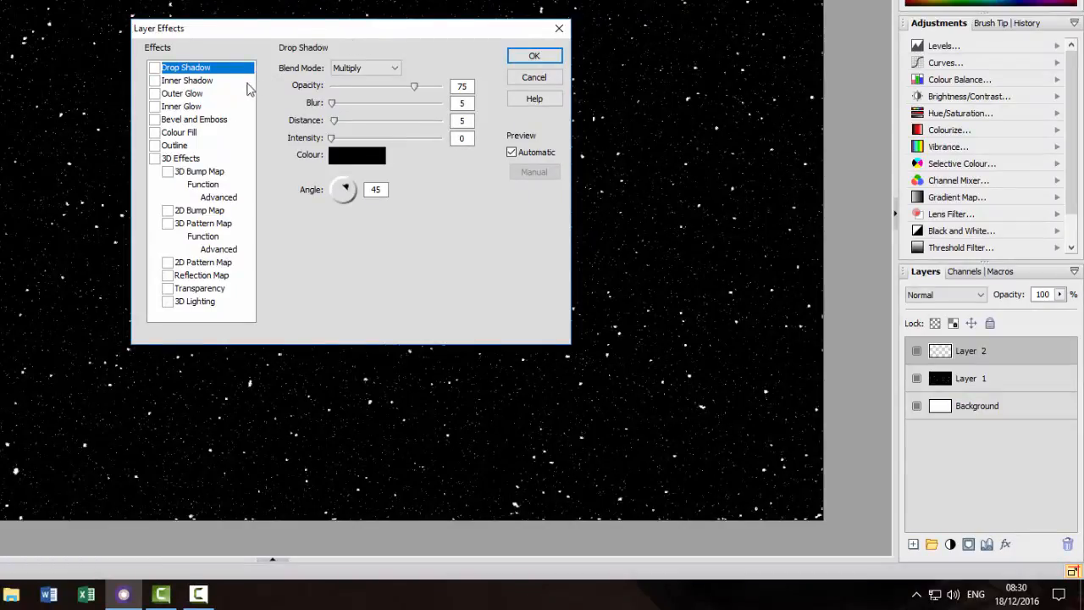
pyautogui.click(155, 94)
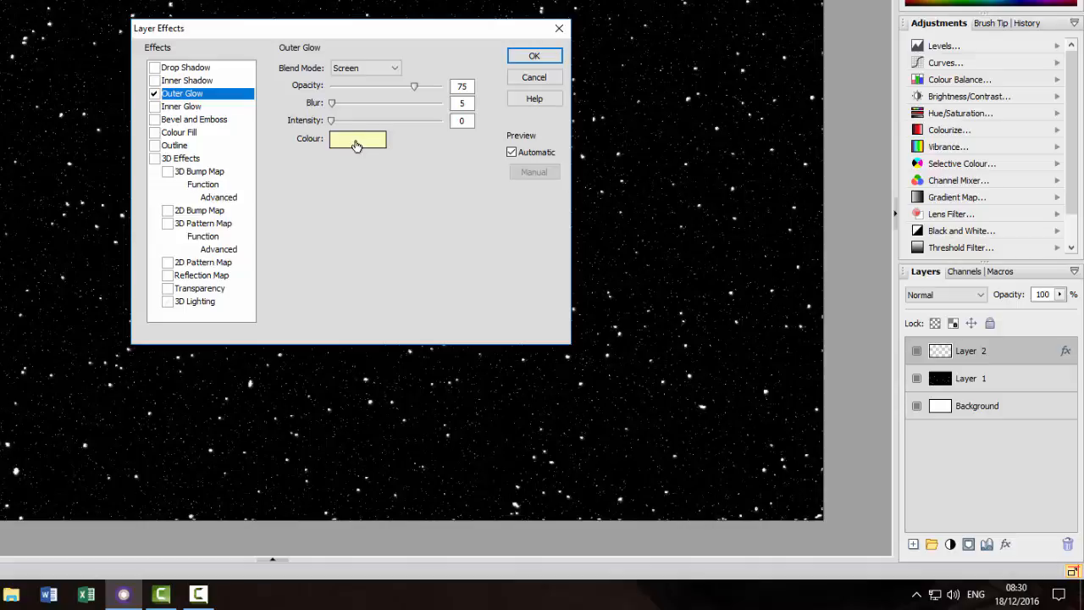
pyautogui.click(355, 144)
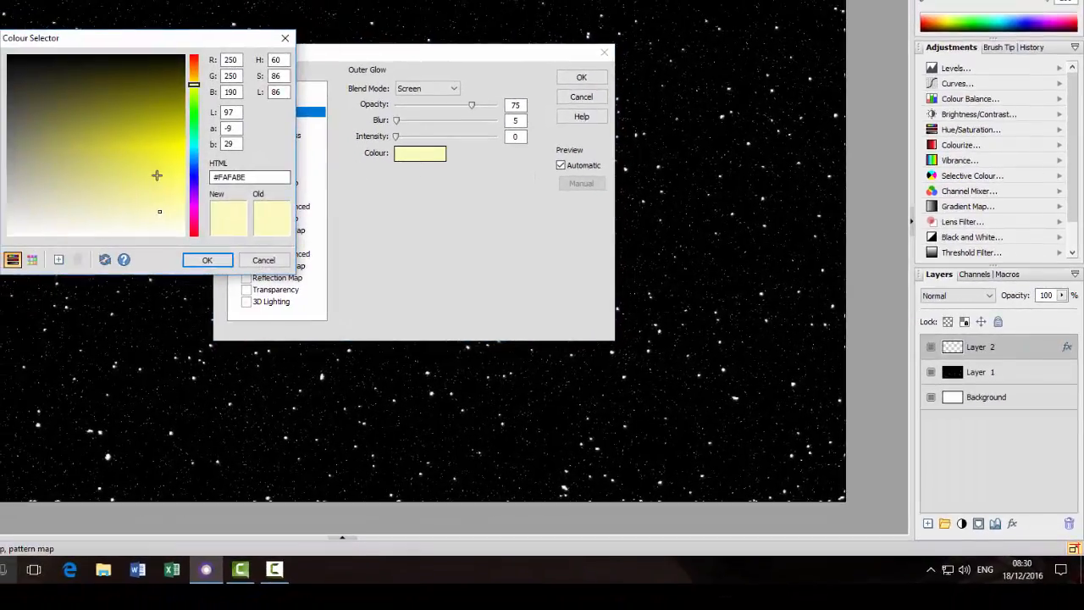
pyautogui.click(164, 170)
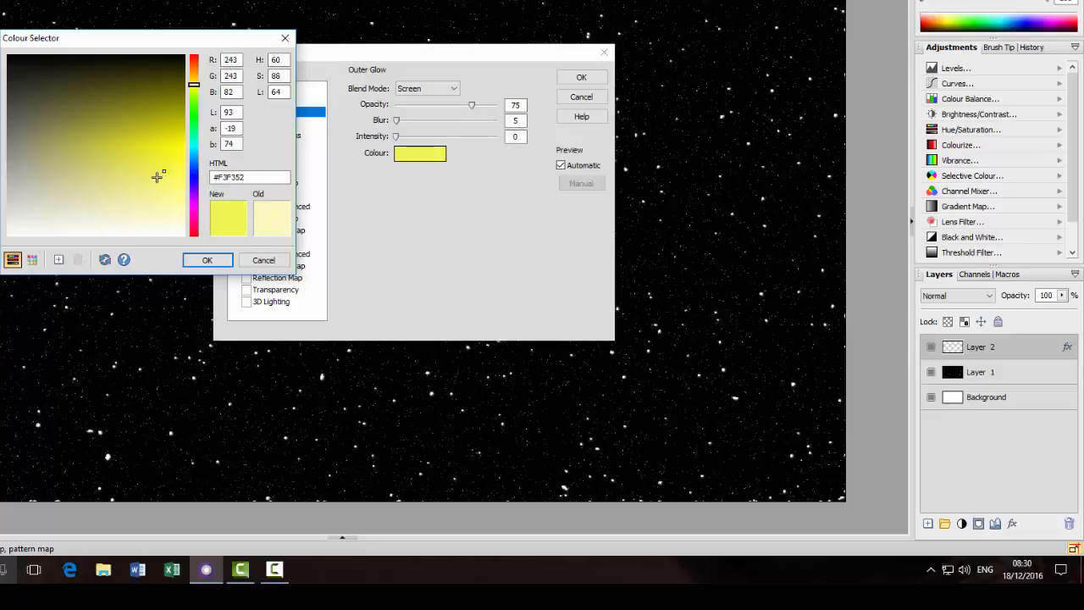
pyautogui.click(207, 261)
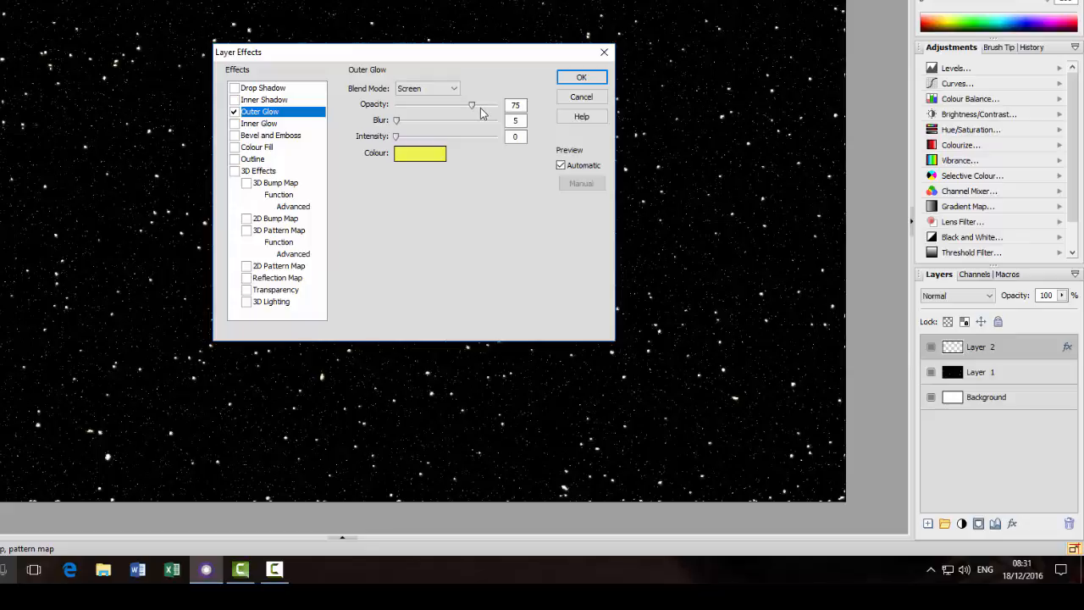
# Set the Outer Glow to 100 opacity, 54 blur and 18 intensity, and apply the effect
pyautogui.moveTo(474, 106); pyautogui.dragTo(512, 105)
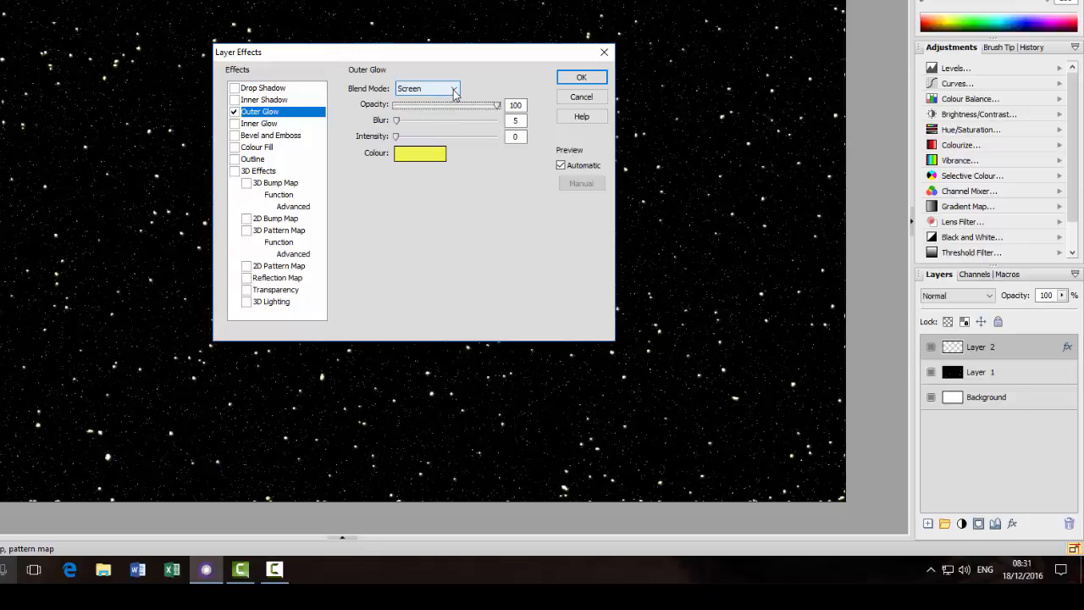
pyautogui.moveTo(397, 122)
pyautogui.mouseDown()
pyautogui.moveTo(420, 124)
pyautogui.moveTo(407, 124)
pyautogui.mouseUp()
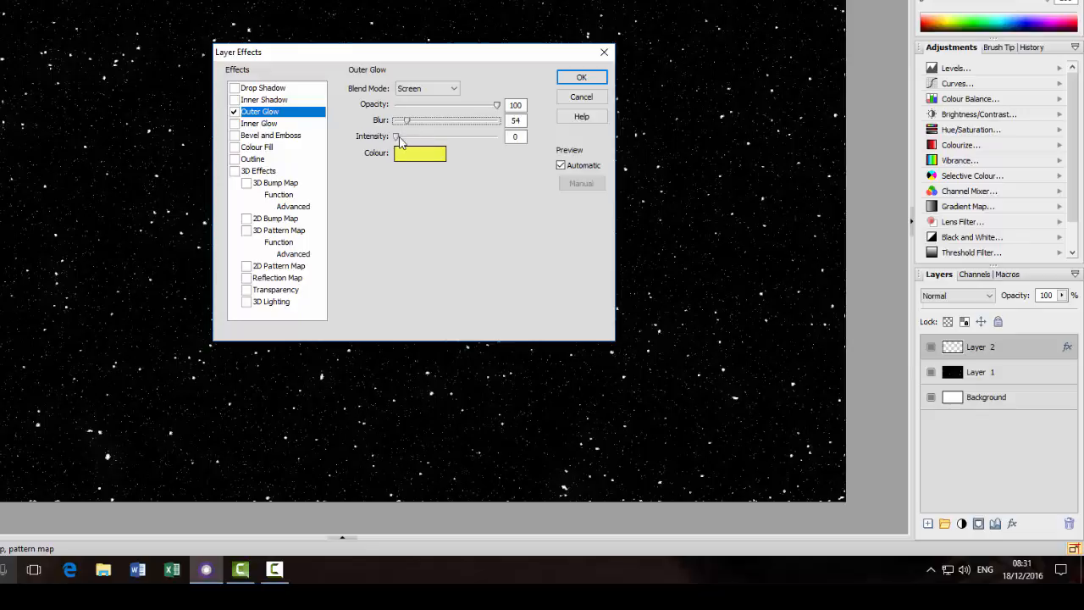
pyautogui.moveTo(398, 142); pyautogui.dragTo(491, 141)
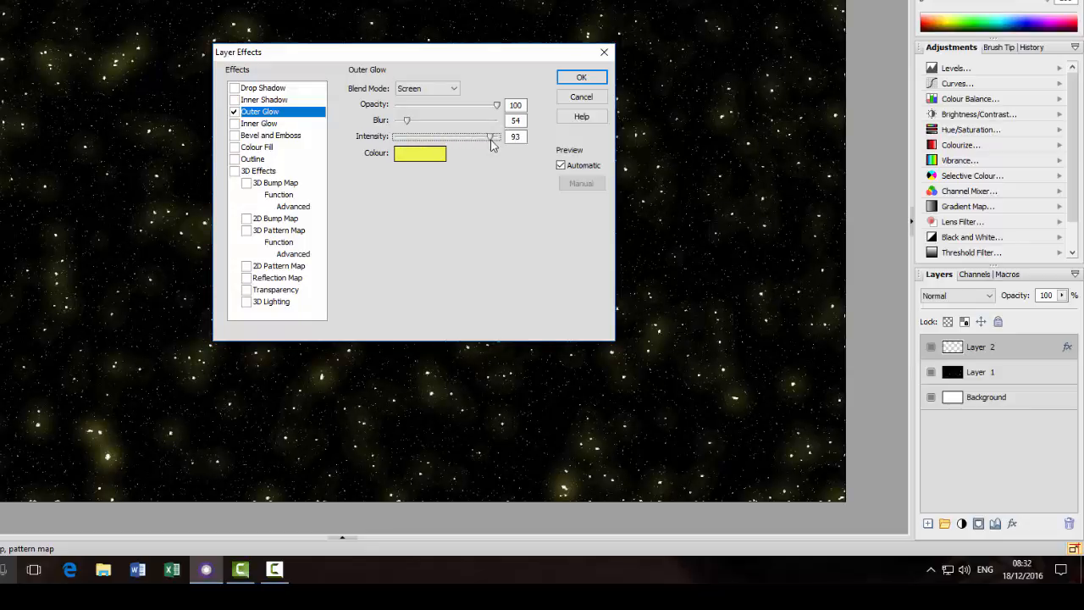
pyautogui.moveTo(484, 144); pyautogui.dragTo(472, 142)
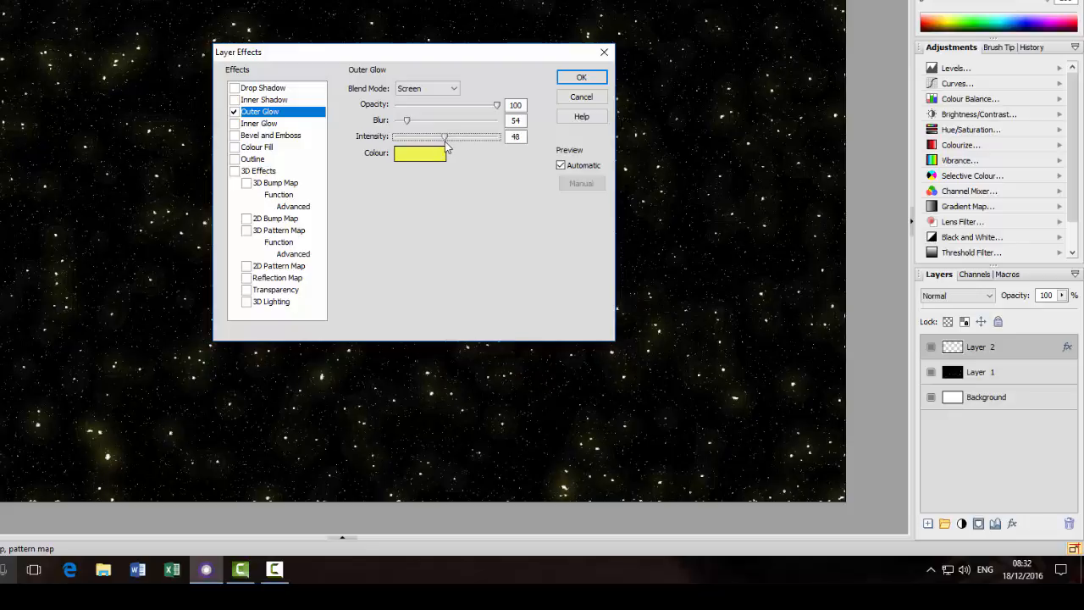
pyautogui.moveTo(448, 139); pyautogui.dragTo(415, 145)
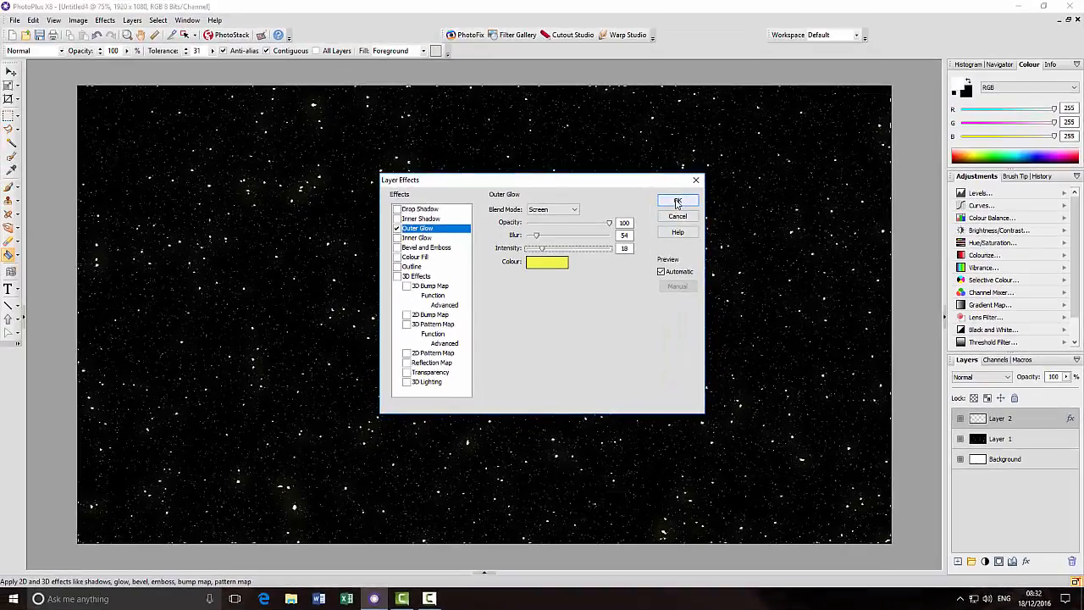
pyautogui.click(677, 202)
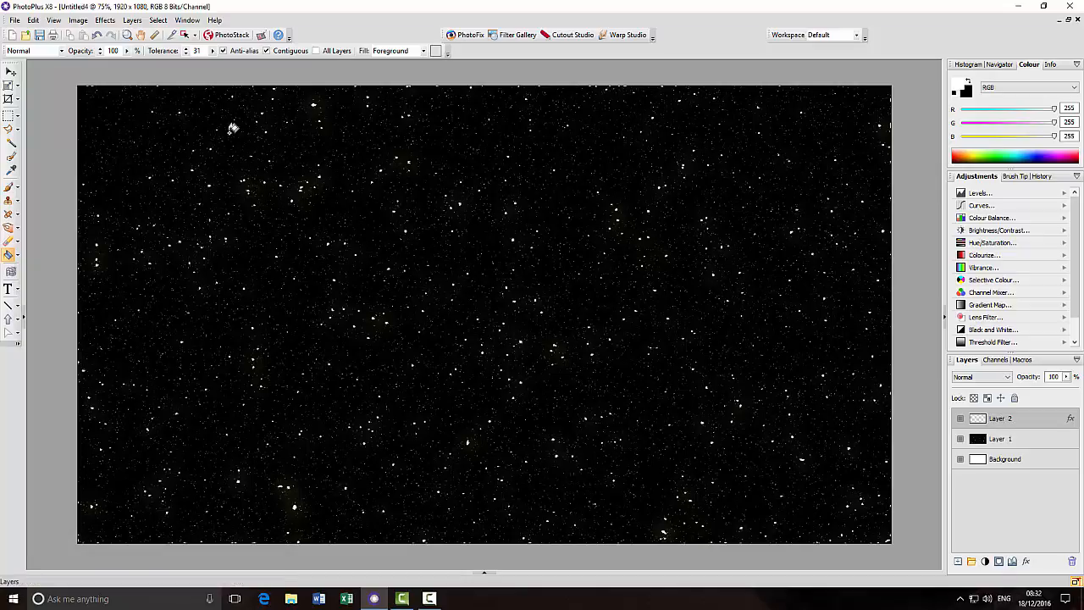
# Merge all visible layers into a single background
pyautogui.click(133, 20)
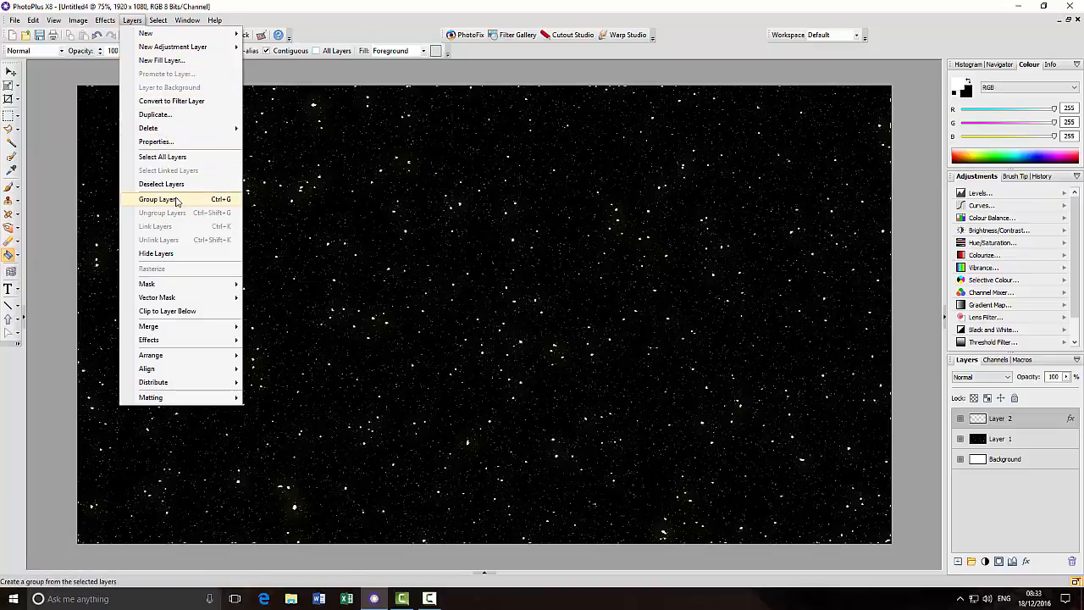
pyautogui.moveTo(224, 327)
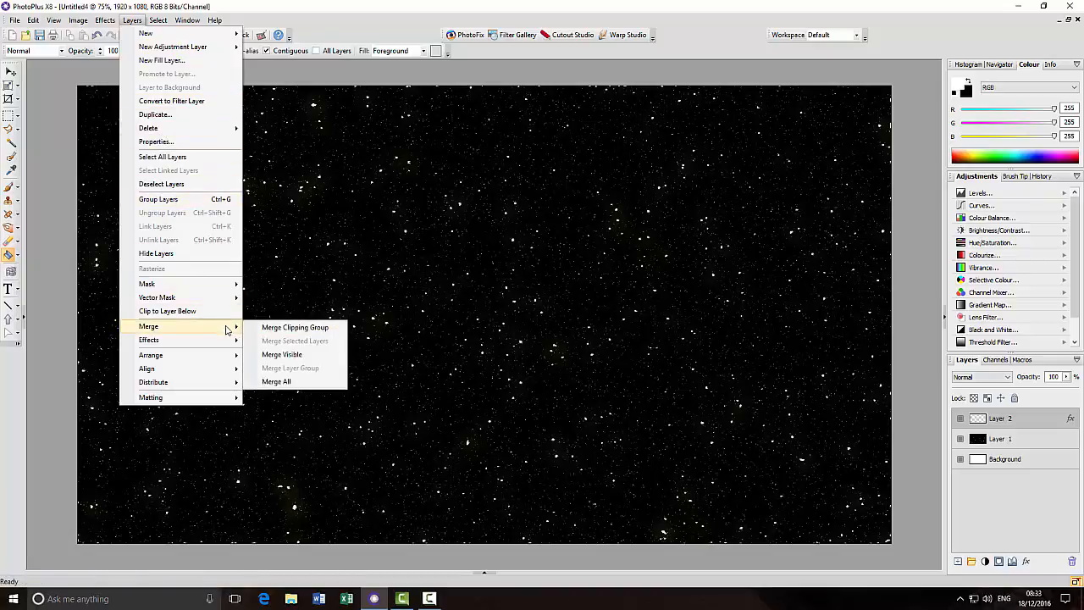
pyautogui.click(291, 355)
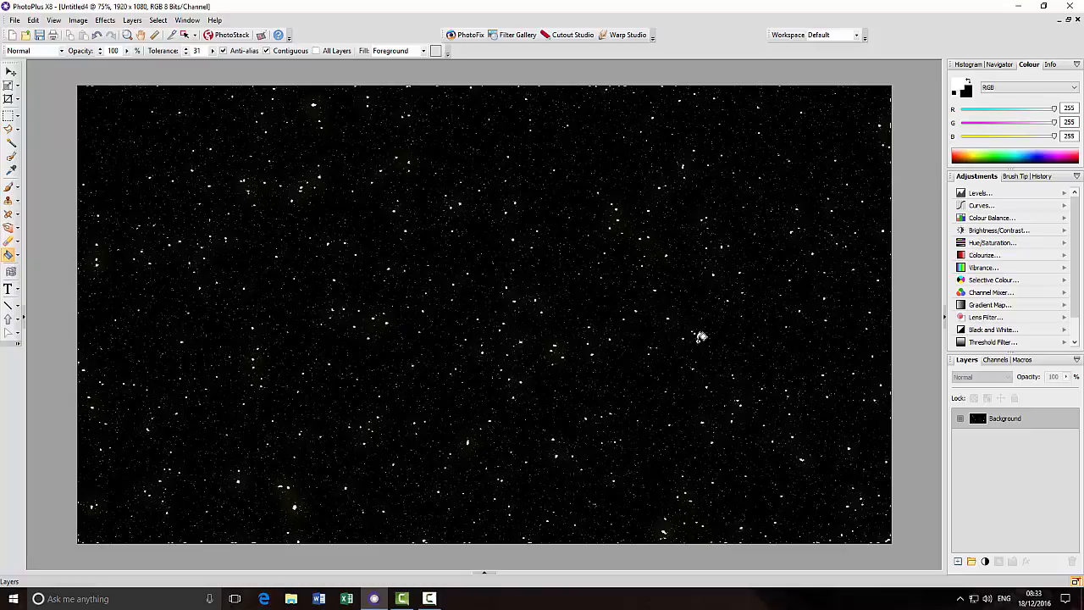
# Add a new layer above the Background and apply the Plasma effect to it with grain 95 and seed 73
pyautogui.click(958, 562)
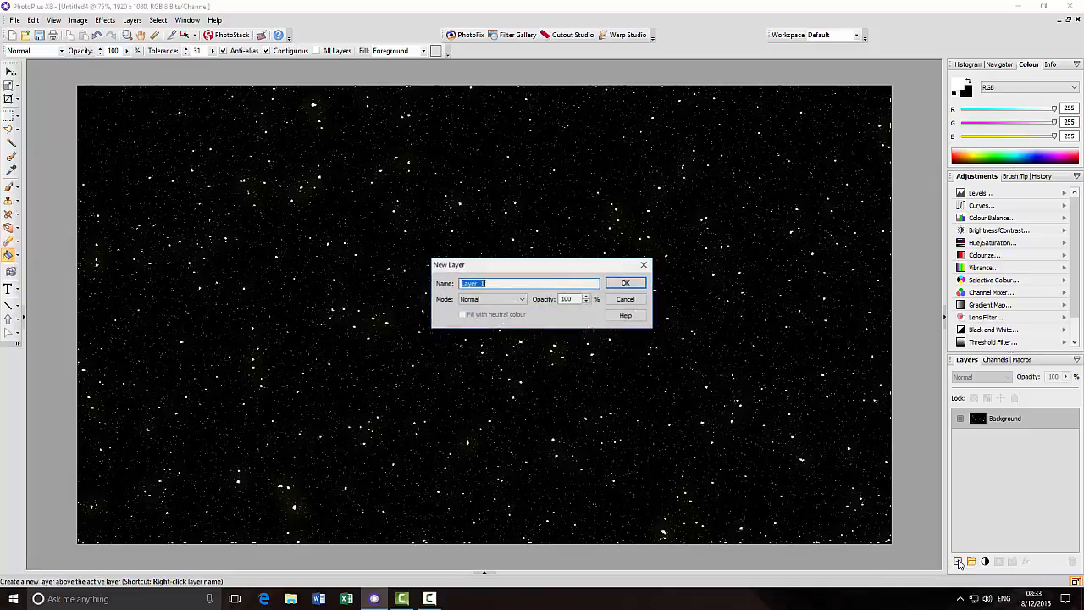
pyautogui.click(624, 285)
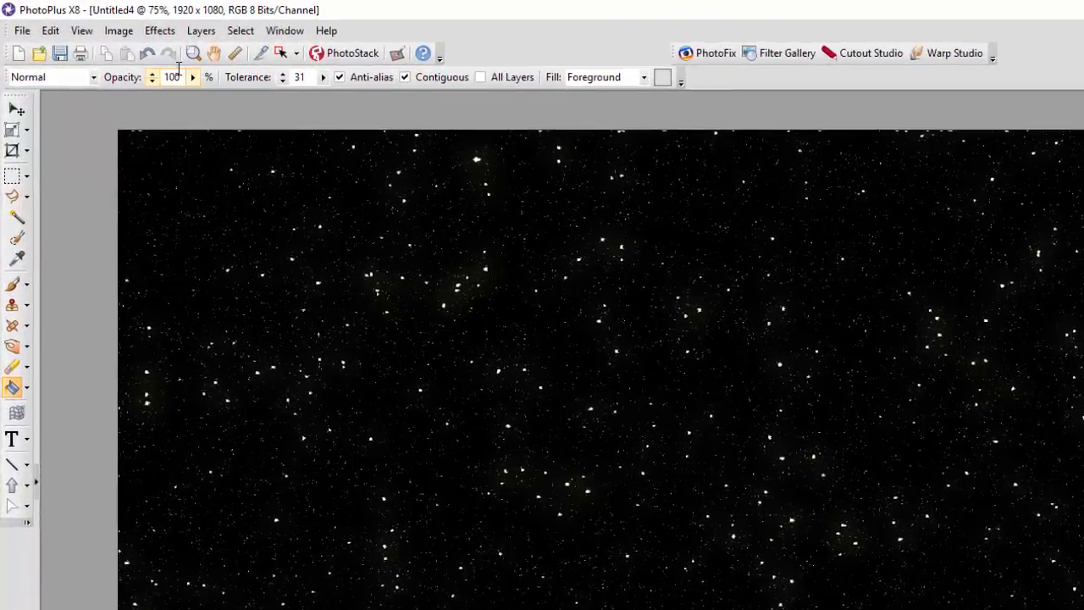
pyautogui.click(205, 40)
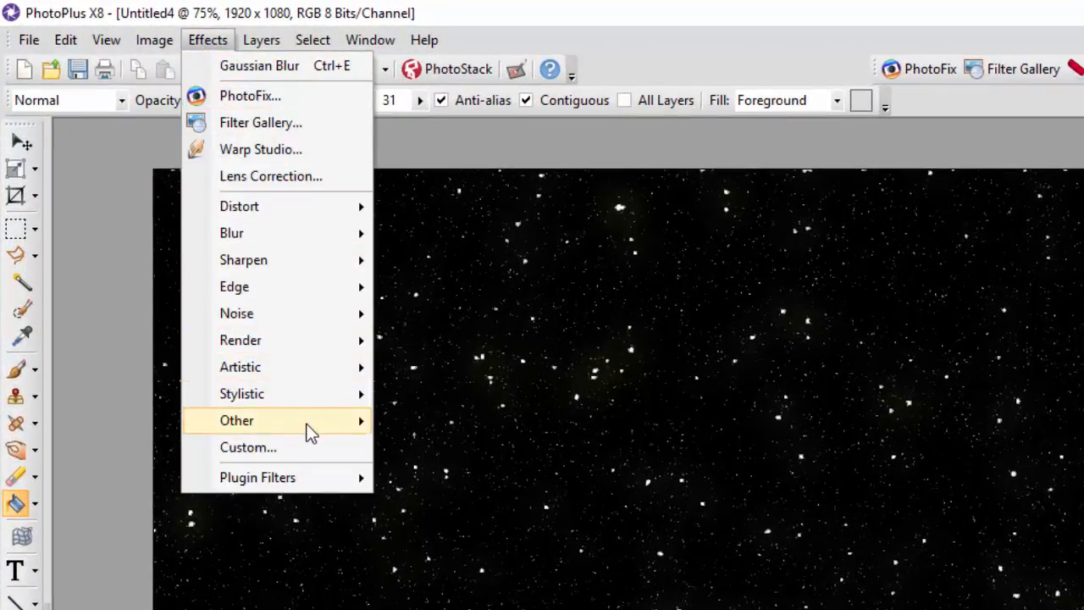
pyautogui.moveTo(308, 431)
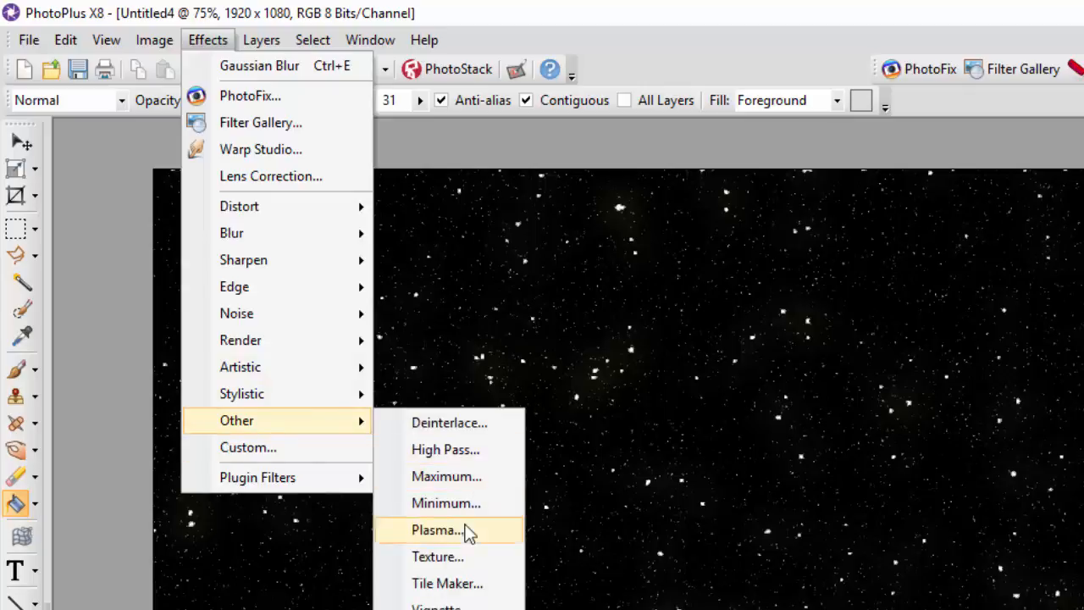
pyautogui.click(458, 534)
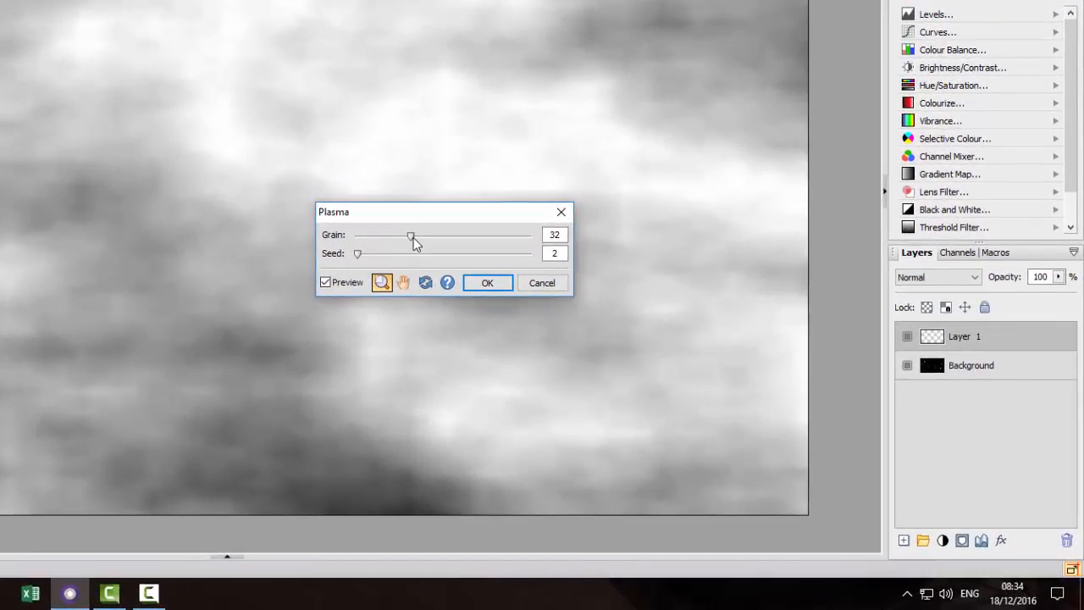
pyautogui.moveTo(413, 238); pyautogui.dragTo(479, 238)
pyautogui.moveTo(358, 256); pyautogui.dragTo(403, 254)
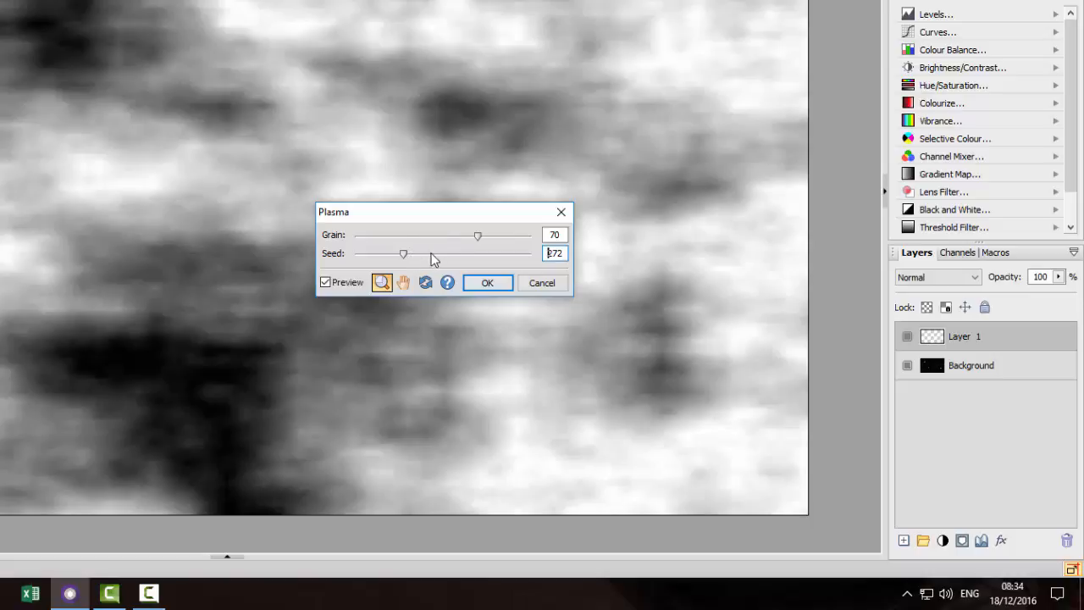
pyautogui.moveTo(478, 236); pyautogui.dragTo(525, 239)
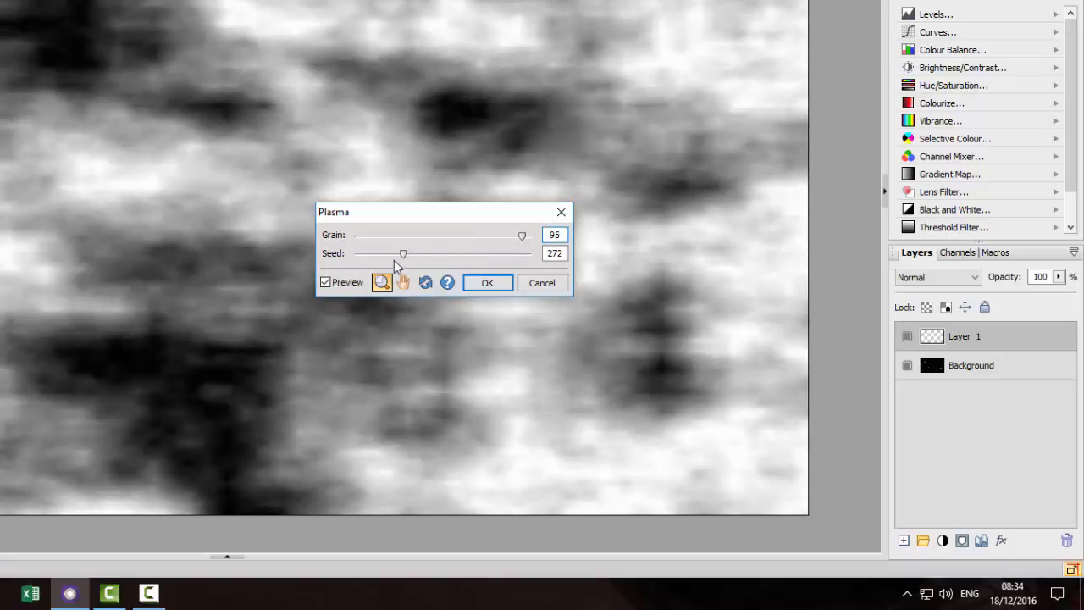
pyautogui.moveTo(403, 253); pyautogui.dragTo(369, 255)
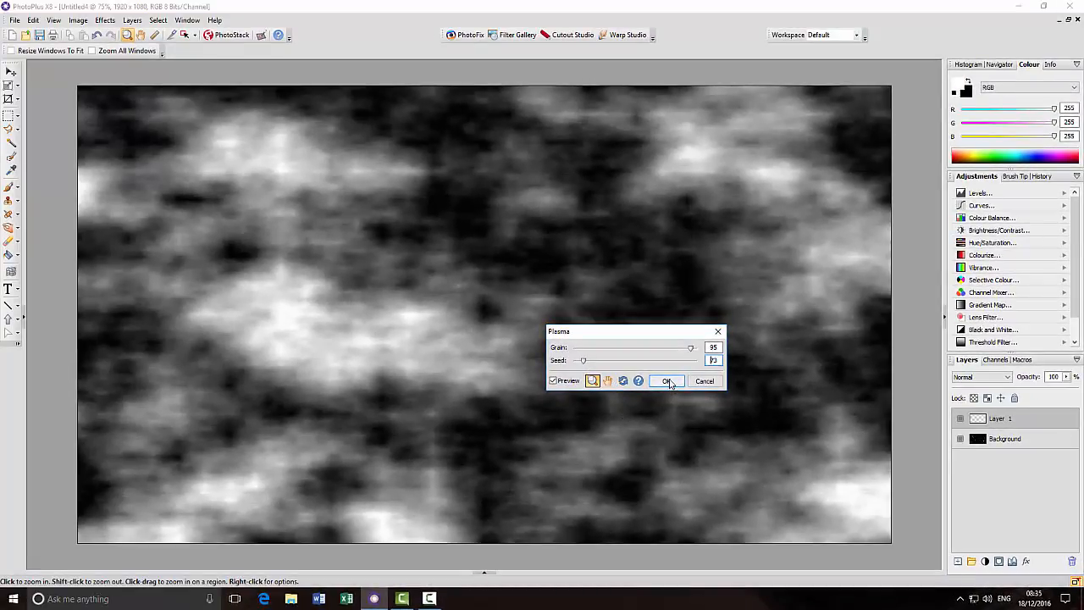
pyautogui.click(667, 381)
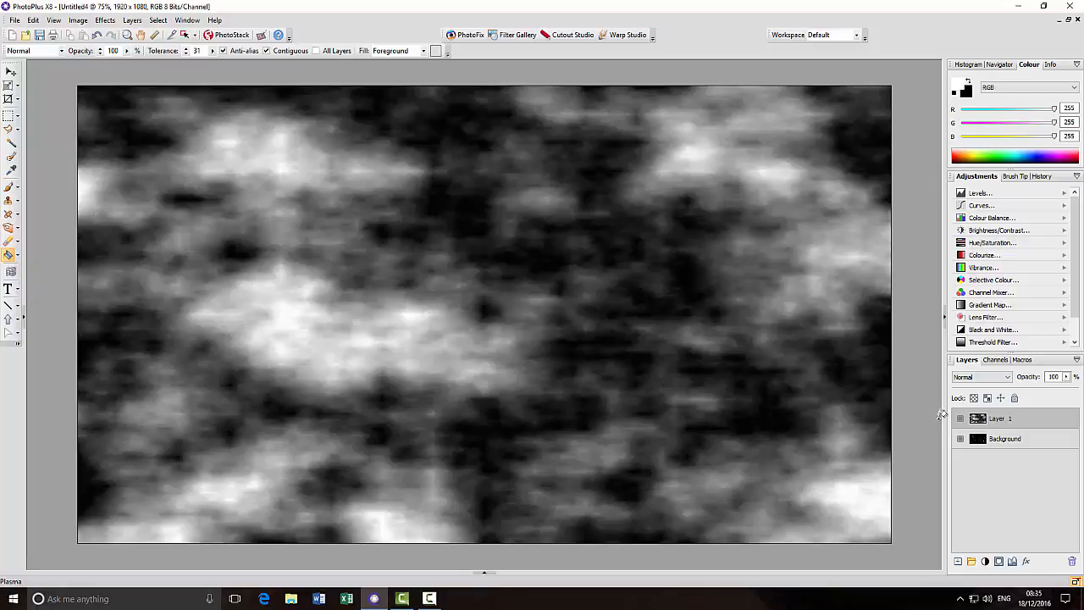
# Try the Overlay blend mode on the plasma layer, and settle on Soft Light
pyautogui.click(1008, 377)
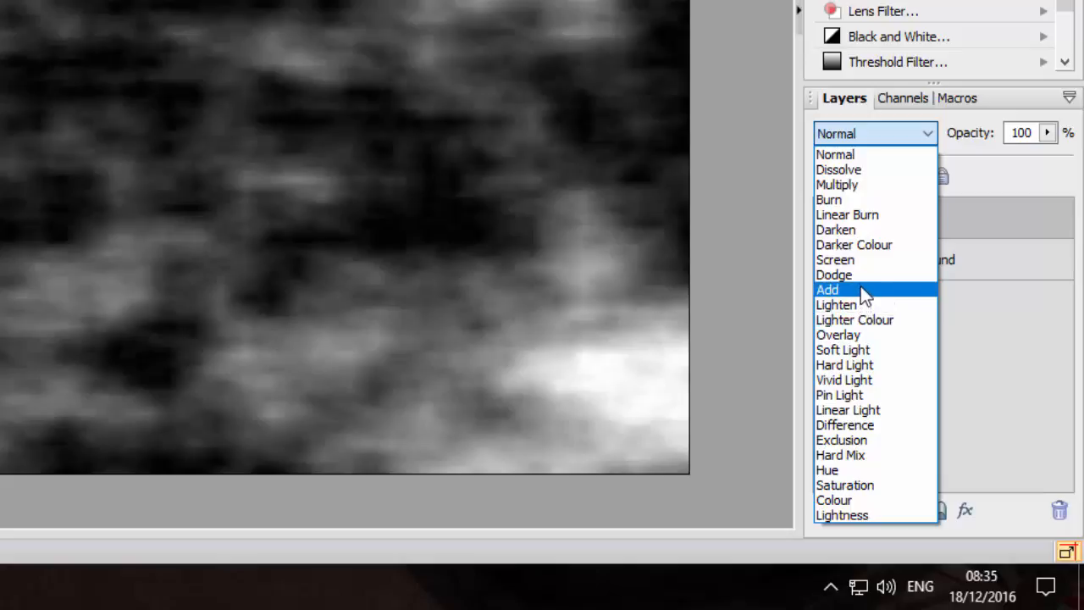
pyautogui.click(858, 334)
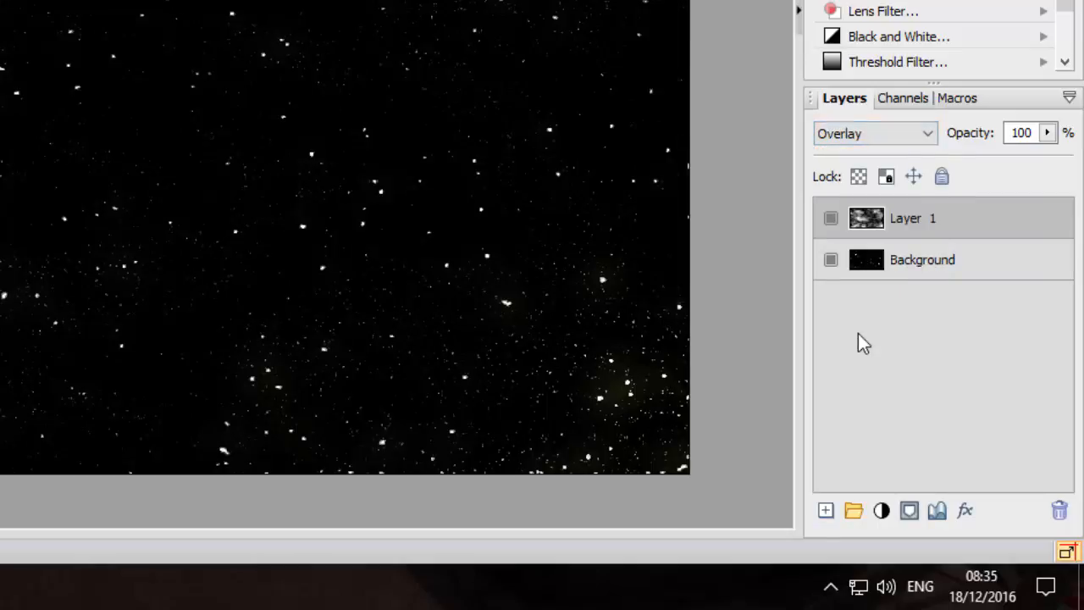
pyautogui.click(929, 134)
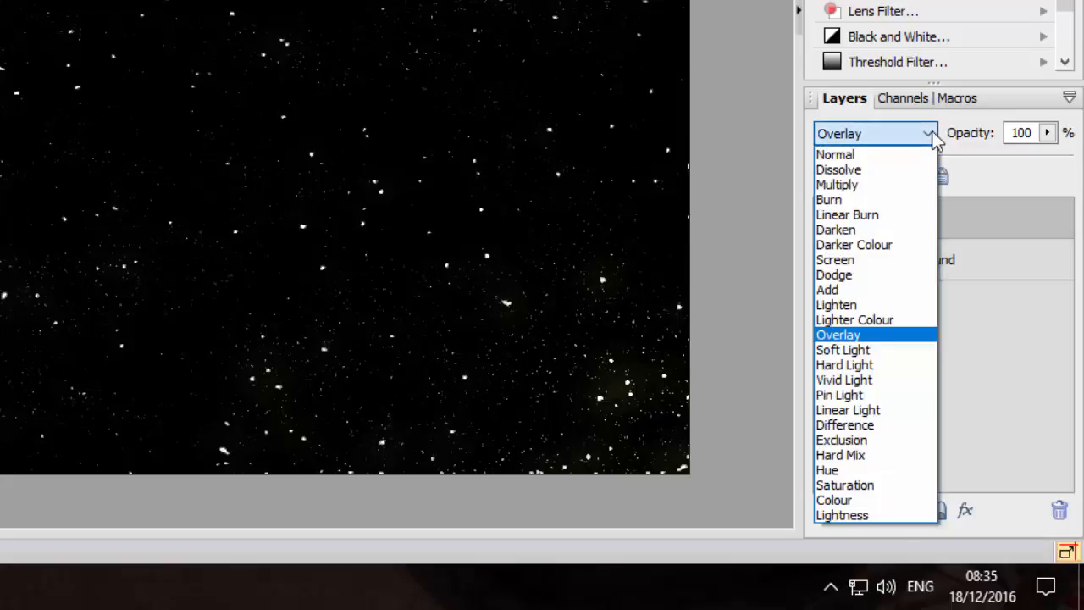
pyautogui.click(874, 351)
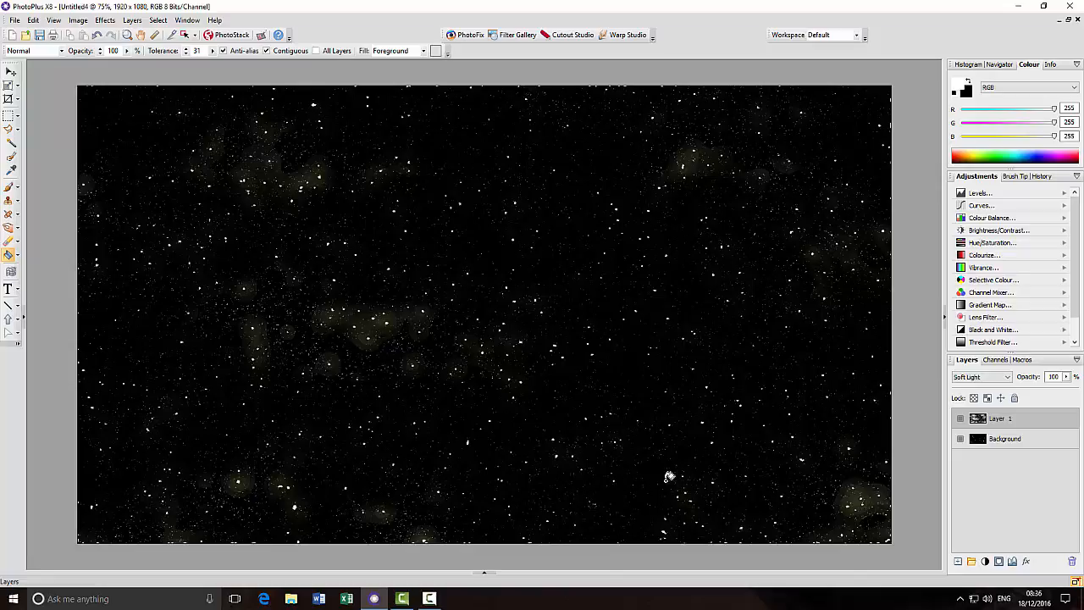
# Make the Background layer active, choose the Paintbrush tool and set the foreground colour to blue #1A53CC
pyautogui.click(1032, 446)
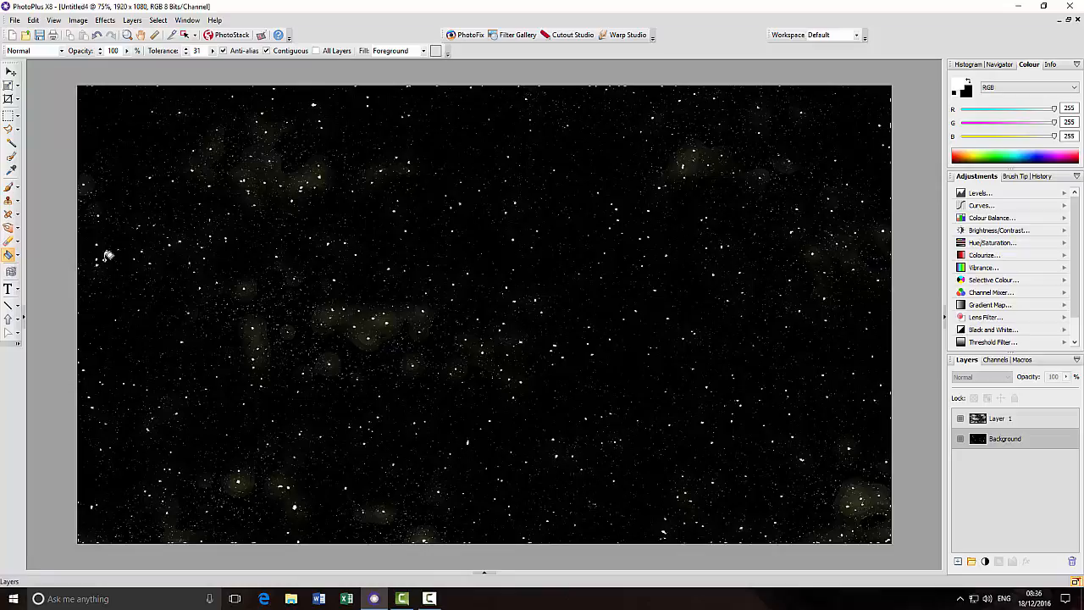
pyautogui.click(10, 188)
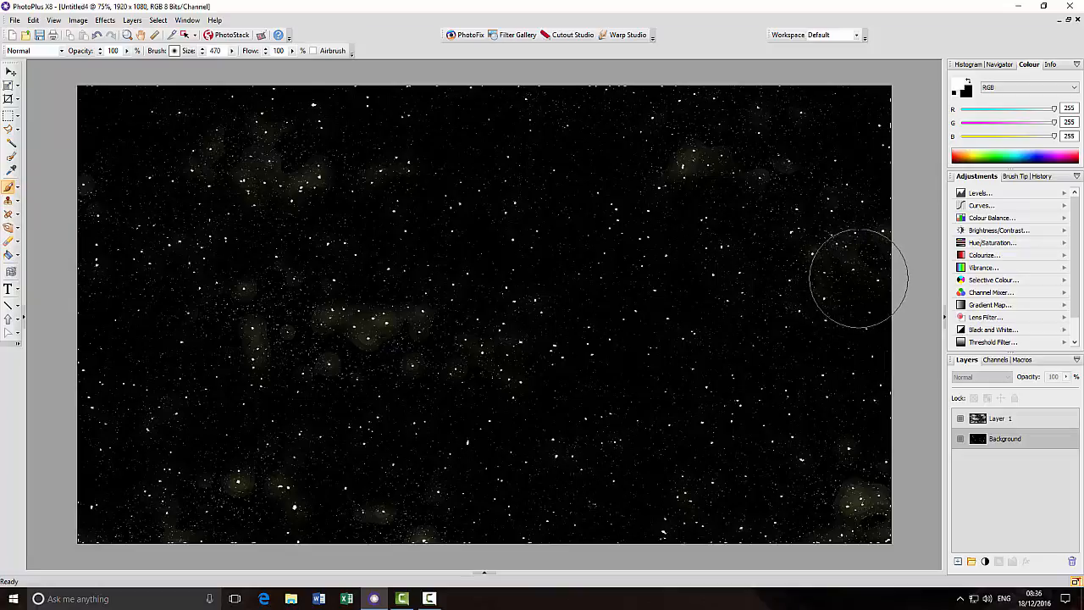
pyautogui.click(958, 87)
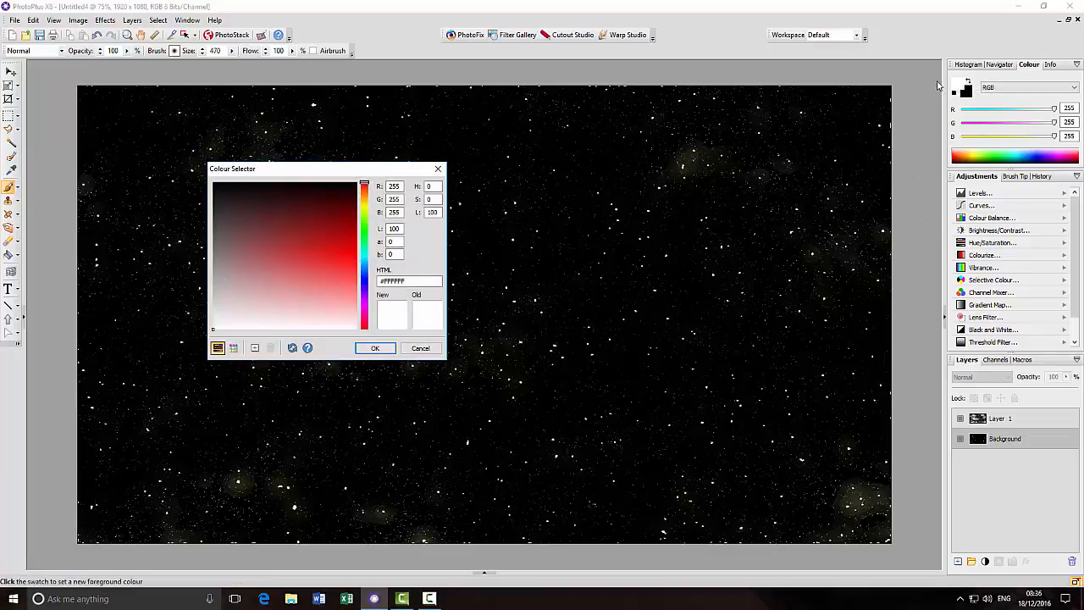
pyautogui.click(363, 271)
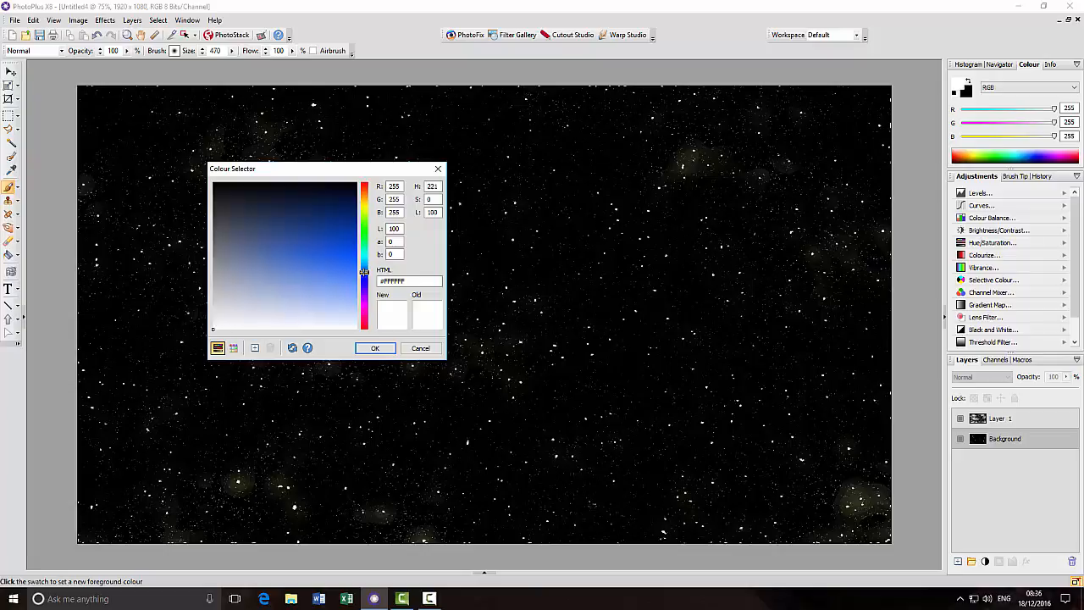
pyautogui.click(339, 231)
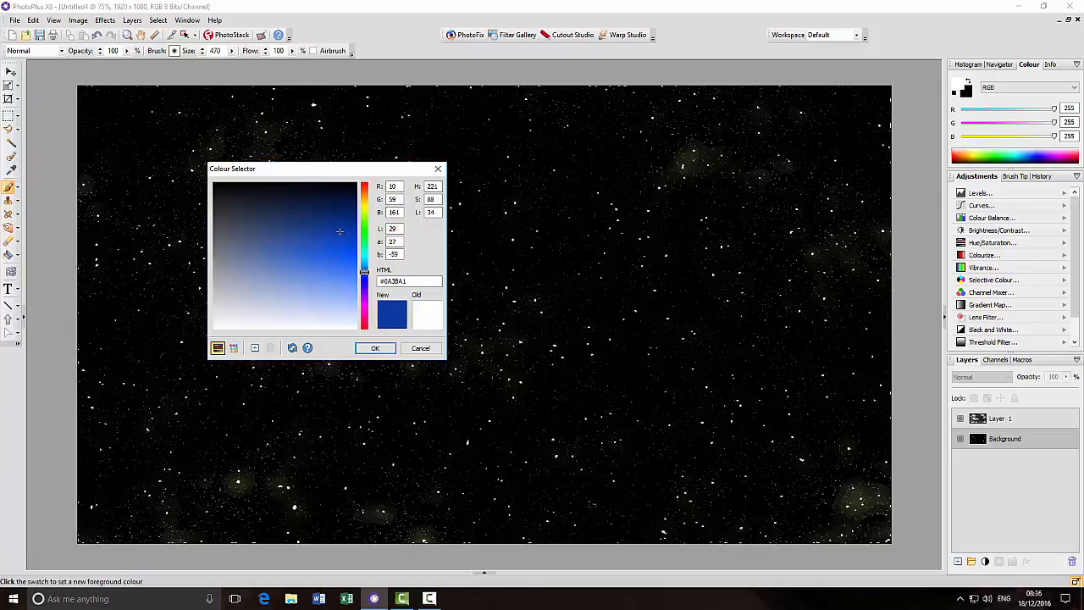
pyautogui.click(334, 242)
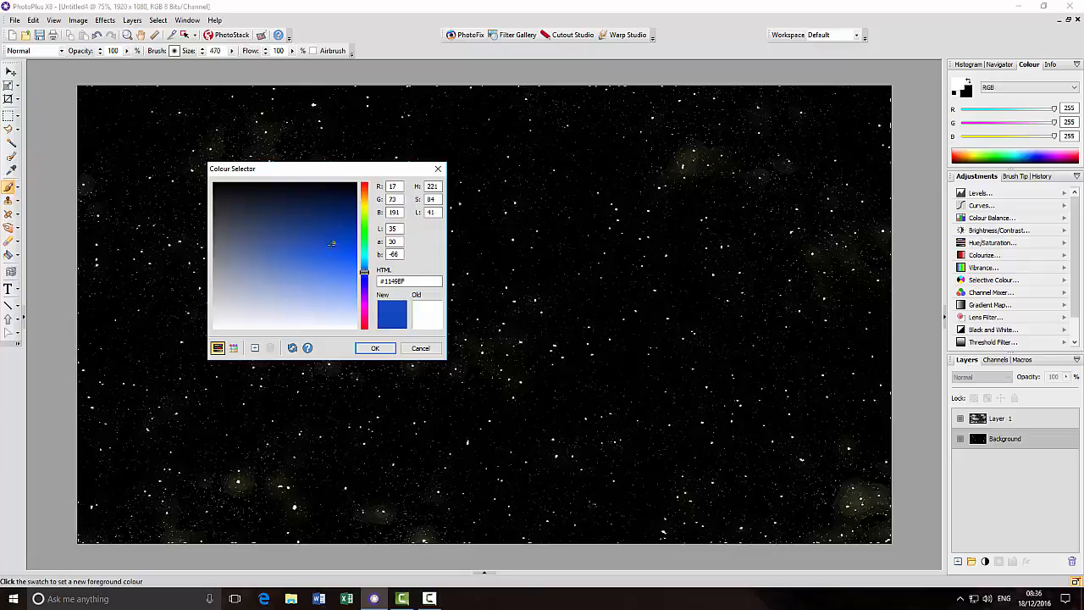
pyautogui.click(324, 248)
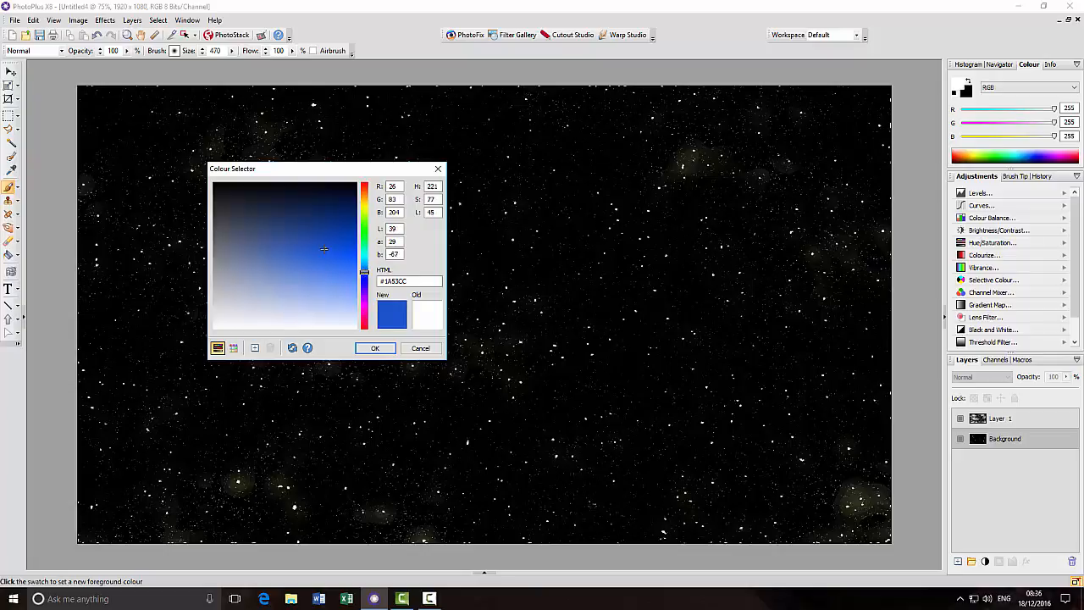
pyautogui.click(375, 348)
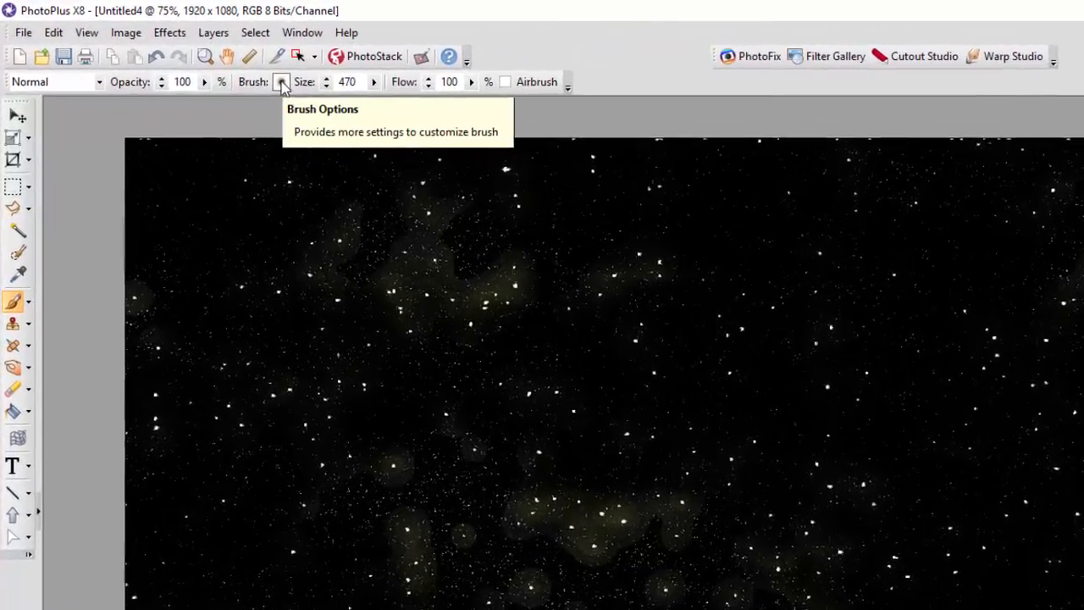
# Try harder edges for the paintbrush up to hardness 100, and return the hardness to 0
pyautogui.click(297, 88)
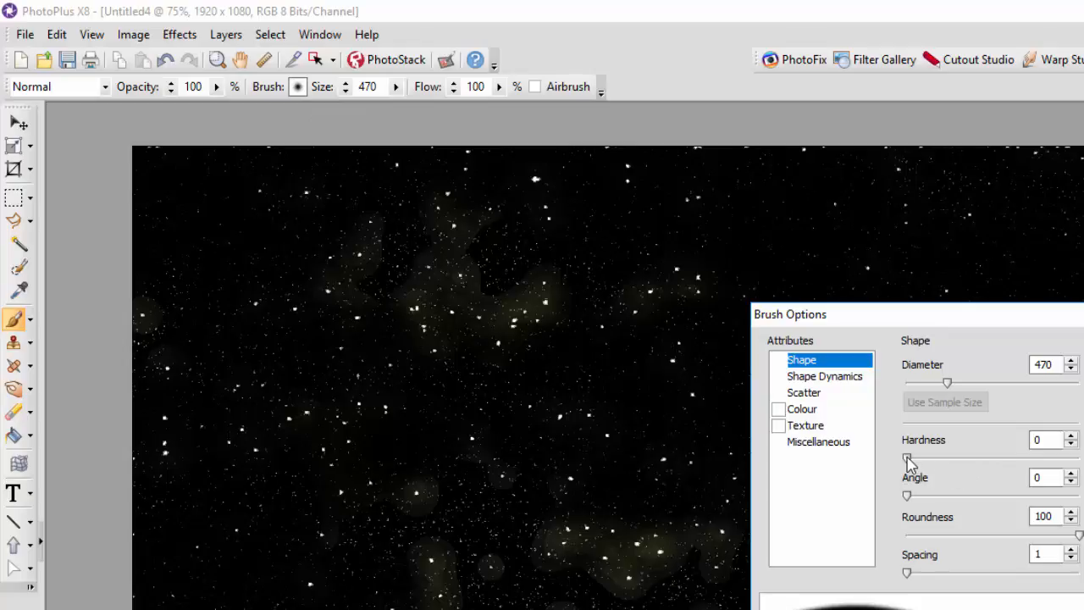
pyautogui.moveTo(908, 460); pyautogui.dragTo(1007, 468)
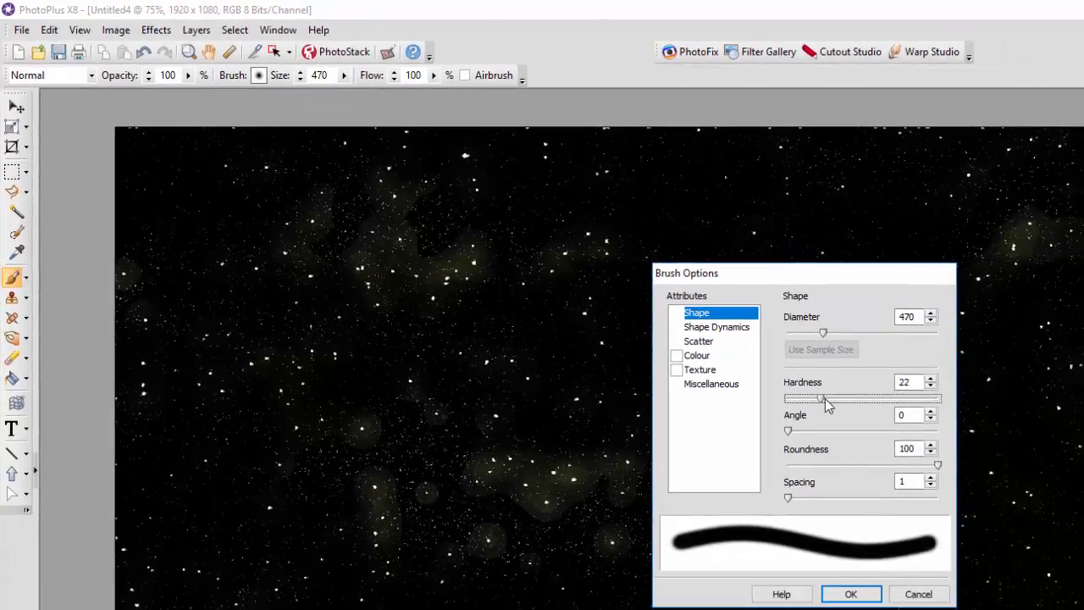
pyautogui.moveTo(872, 404); pyautogui.dragTo(948, 409)
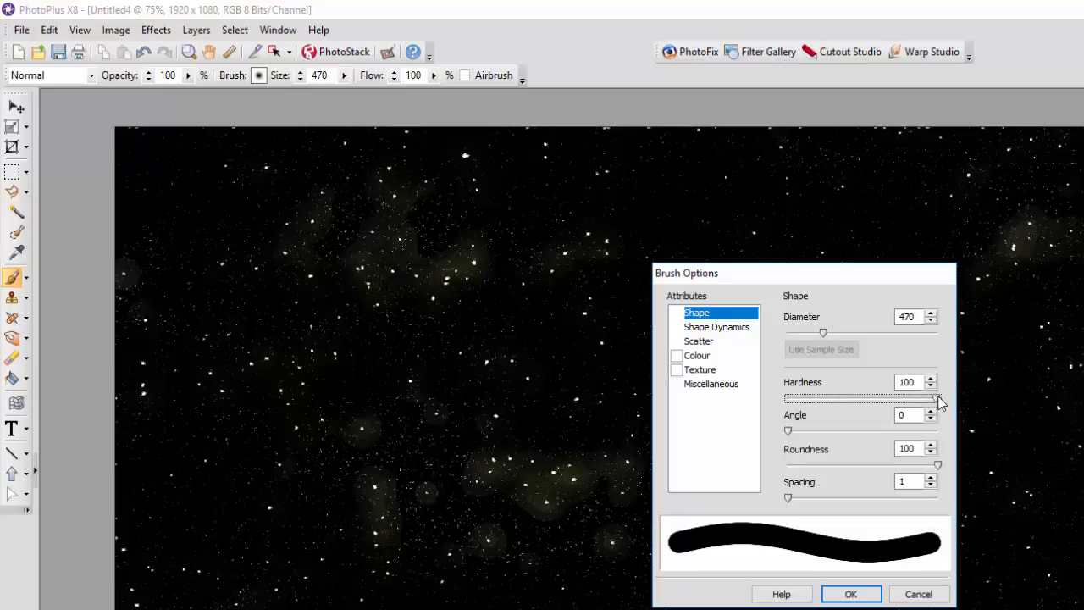
pyautogui.moveTo(938, 403); pyautogui.dragTo(787, 403)
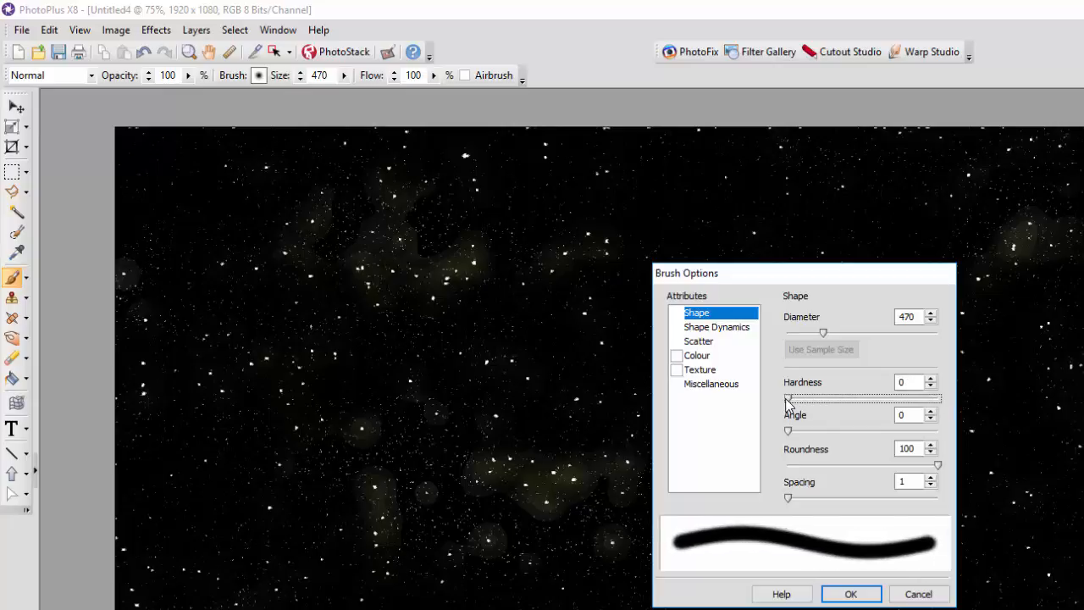
pyautogui.click(849, 591)
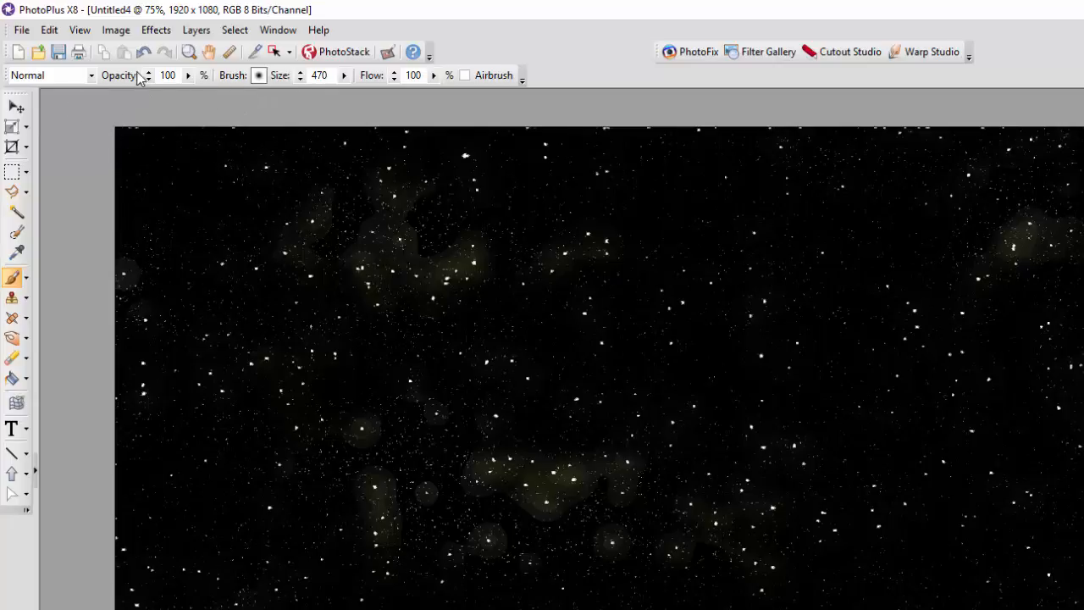
# Set the paintbrush to 8% opacity and size 370, and paint a soft blue patch left of the sky's centre
pyautogui.click(192, 80)
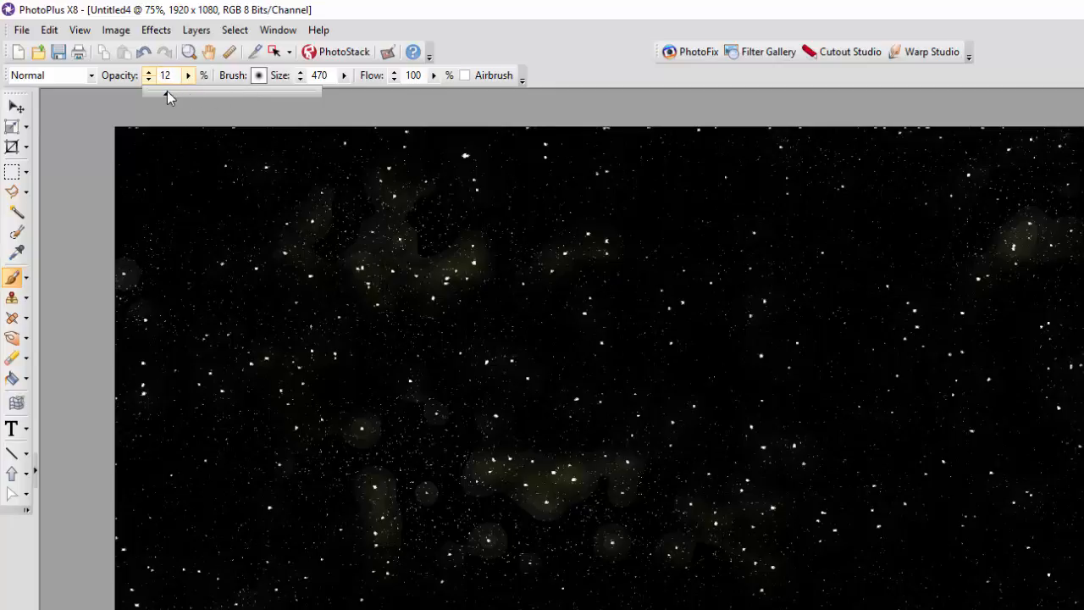
pyautogui.moveTo(161, 92); pyautogui.dragTo(163, 94)
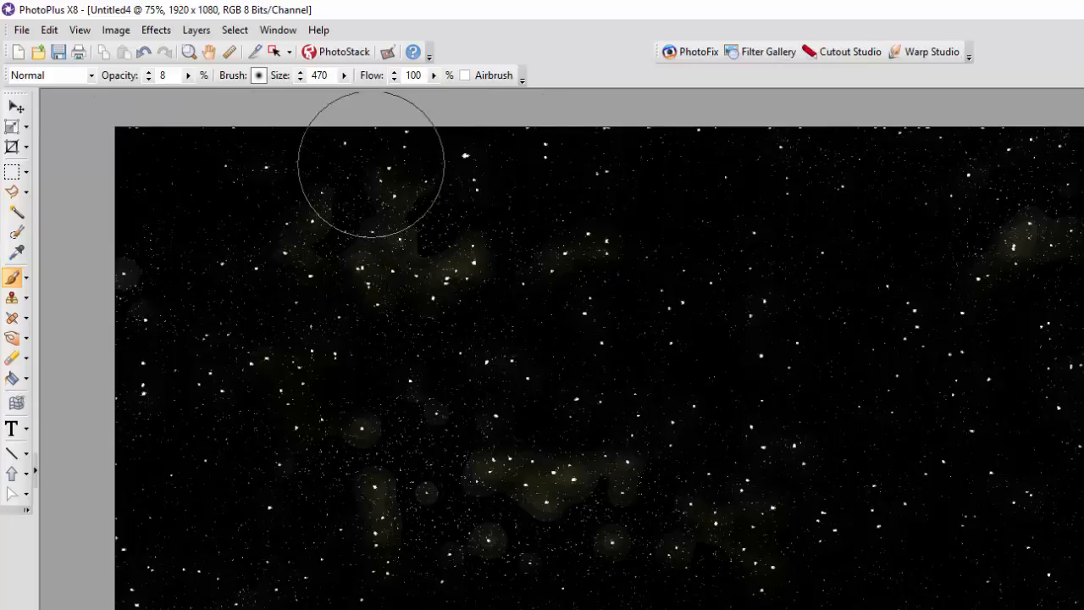
pyautogui.click(345, 75)
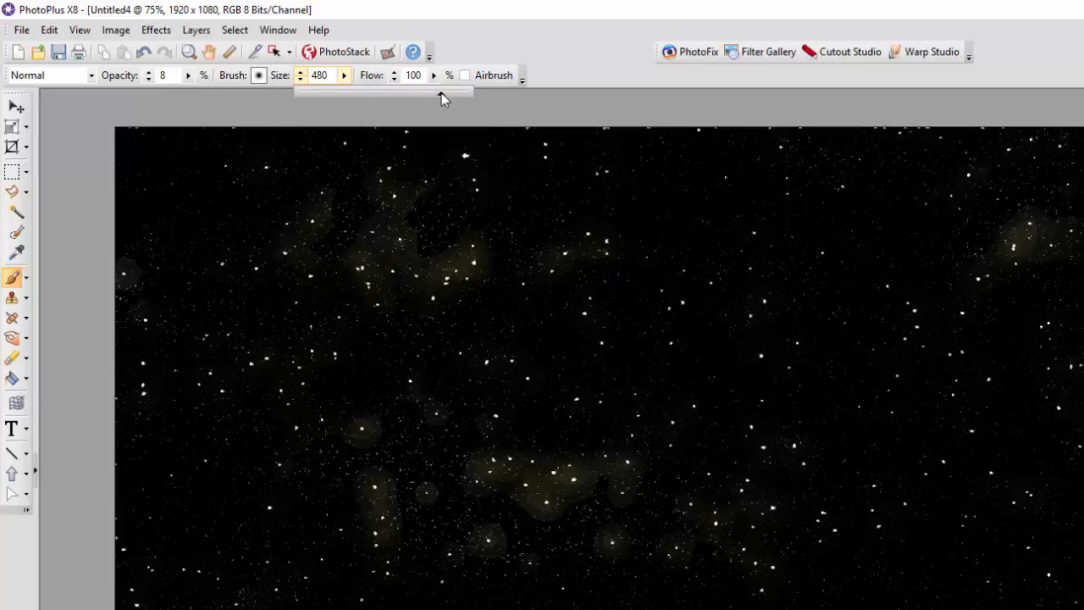
pyautogui.moveTo(441, 92); pyautogui.dragTo(431, 92)
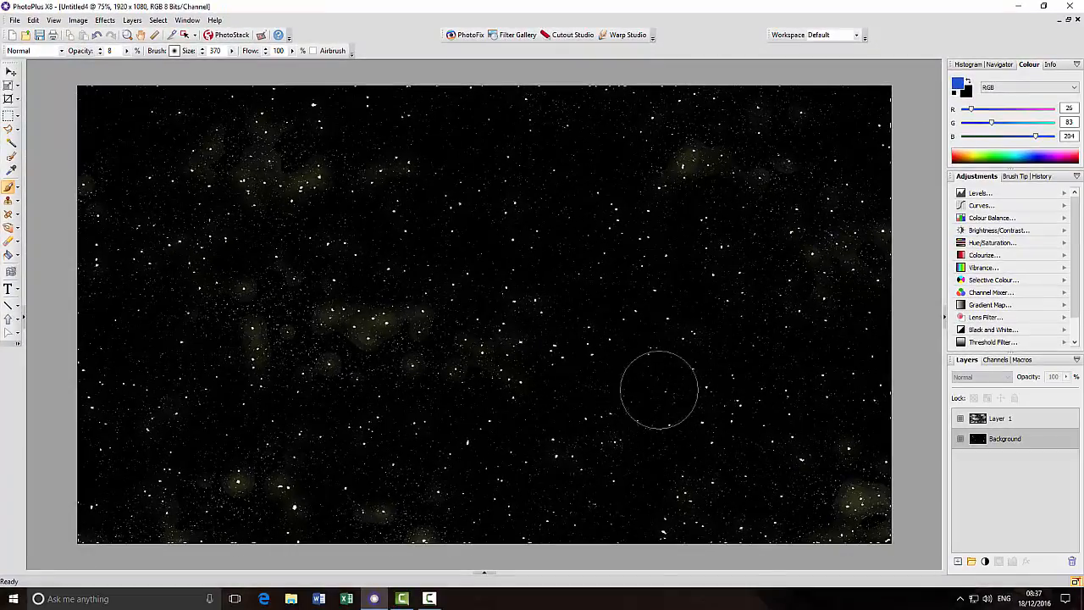
pyautogui.moveTo(394, 333); pyautogui.dragTo(398, 335)
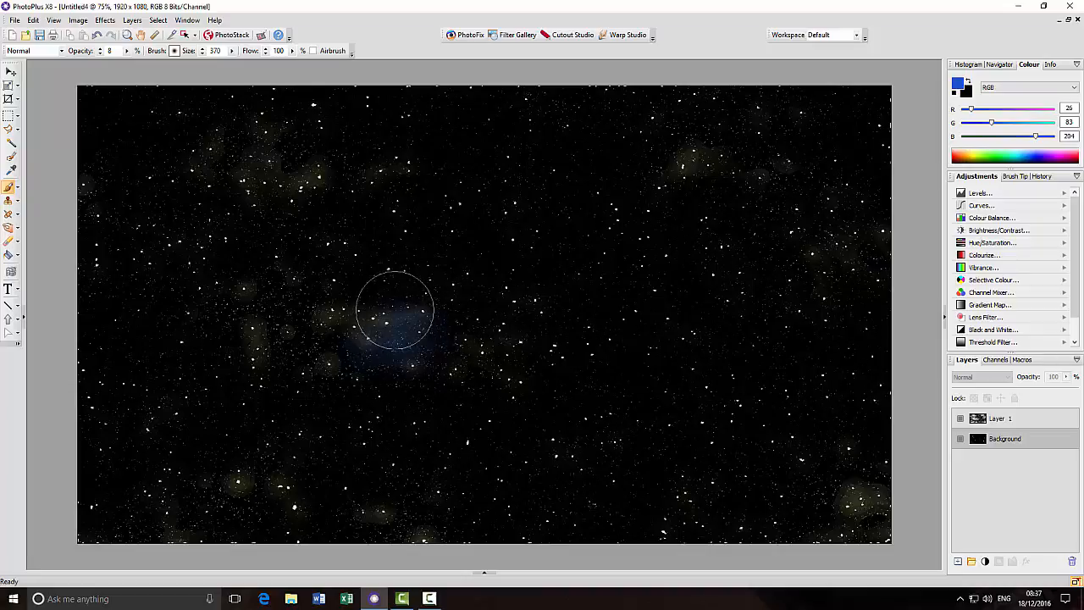
# Lower the brush opacity to 5% and paint faint blue patches near the right and left edges of the sky
pyautogui.click(127, 51)
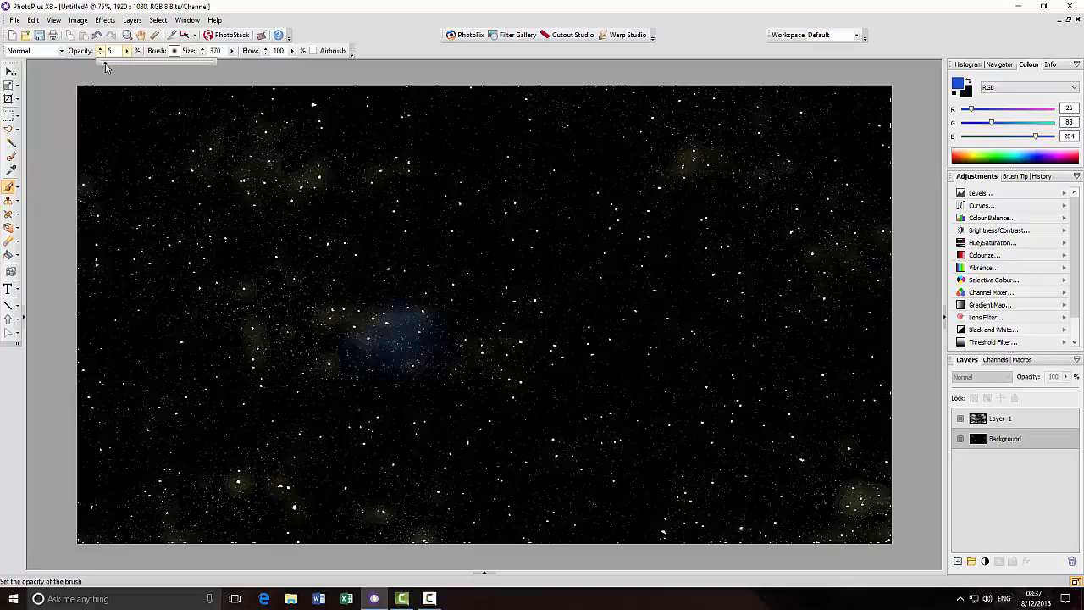
pyautogui.moveTo(106, 65); pyautogui.dragTo(105, 64)
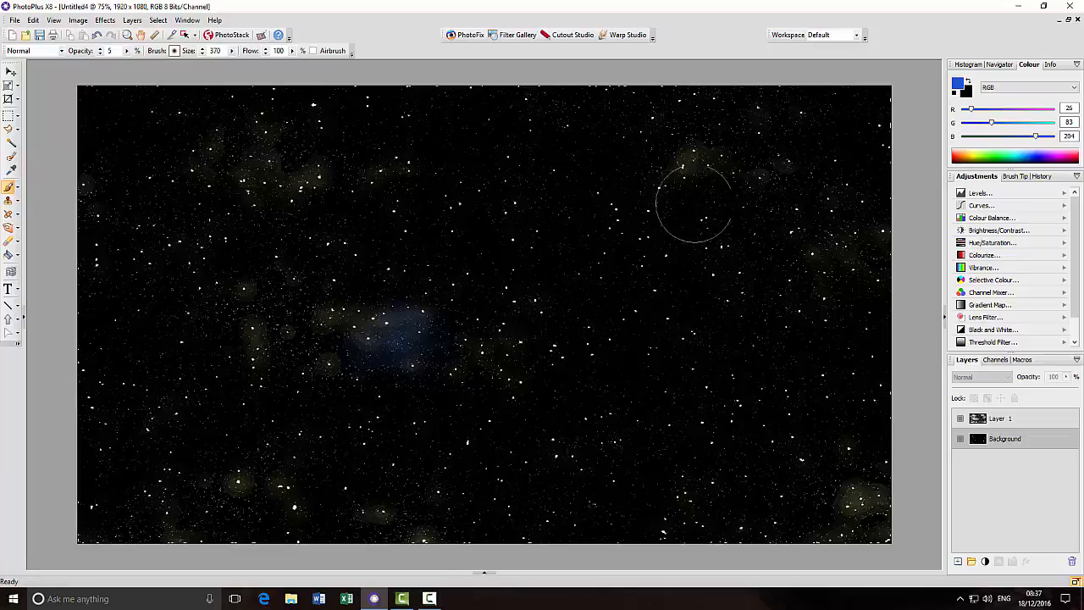
pyautogui.moveTo(695, 203)
pyautogui.mouseDown()
pyautogui.moveTo(761, 168)
pyautogui.moveTo(802, 251)
pyautogui.moveTo(792, 222)
pyautogui.moveTo(728, 163)
pyautogui.moveTo(737, 118)
pyautogui.moveTo(769, 135)
pyautogui.mouseUp()
pyautogui.moveTo(823, 254); pyautogui.dragTo(836, 269)
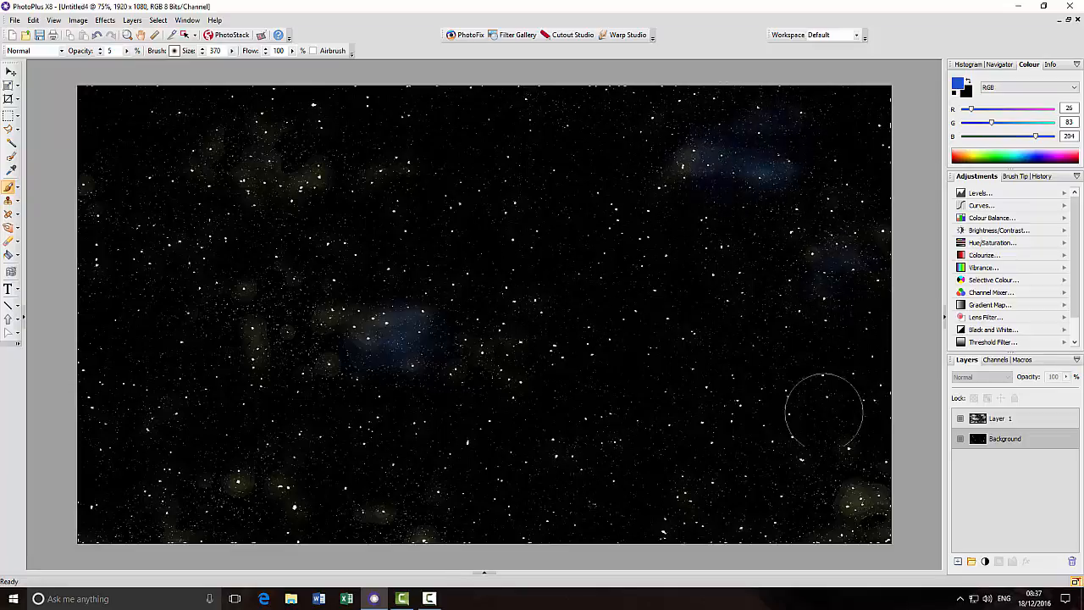
pyautogui.moveTo(819, 484); pyautogui.dragTo(718, 483)
pyautogui.moveTo(207, 501); pyautogui.dragTo(193, 503)
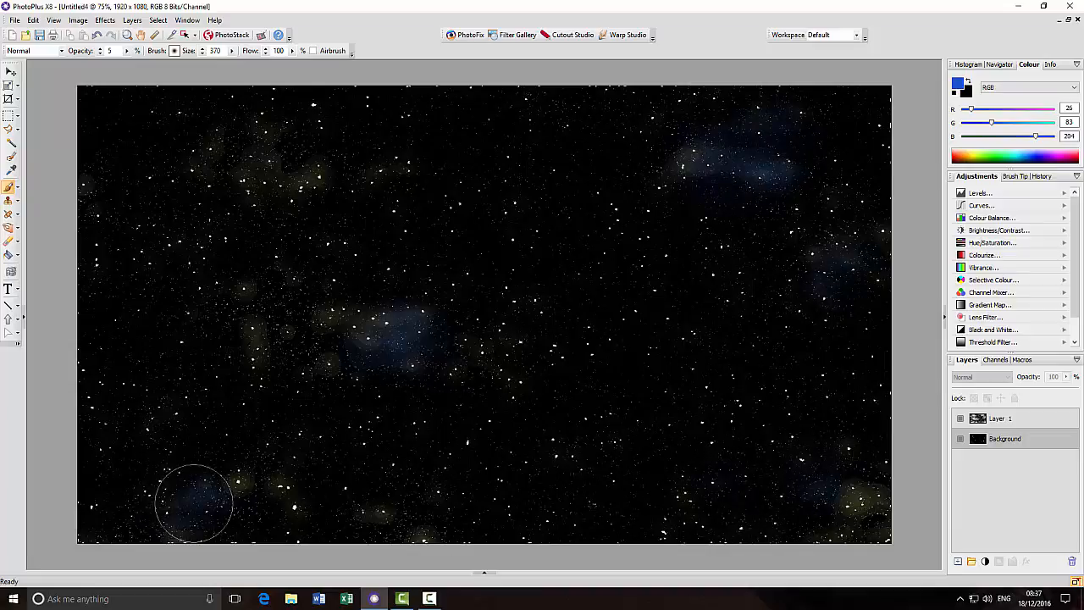
pyautogui.moveTo(160, 398); pyautogui.dragTo(159, 415)
pyautogui.moveTo(161, 282); pyautogui.dragTo(158, 269)
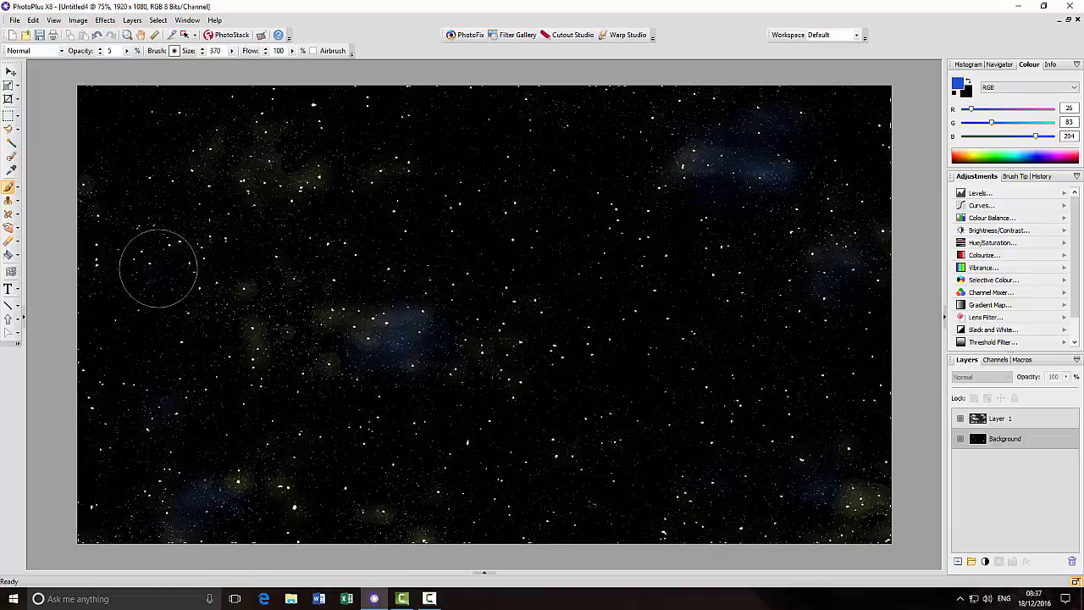
pyautogui.moveTo(198, 155); pyautogui.dragTo(230, 165)
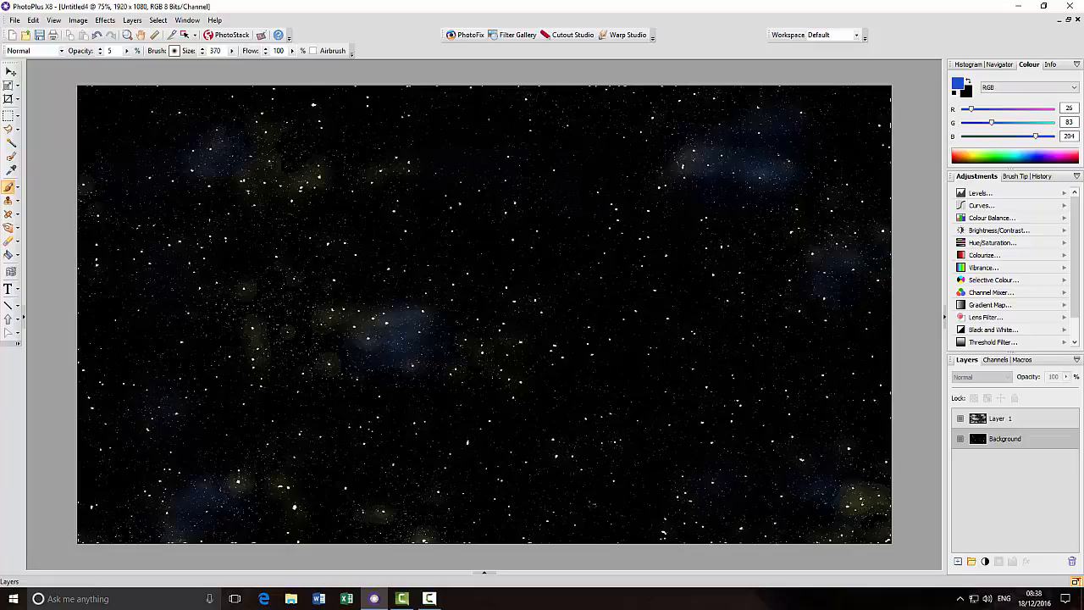
# Extend the blue glow beside the upper-right cloud and leftward from the patch near the sky's centre
pyautogui.click(673, 176)
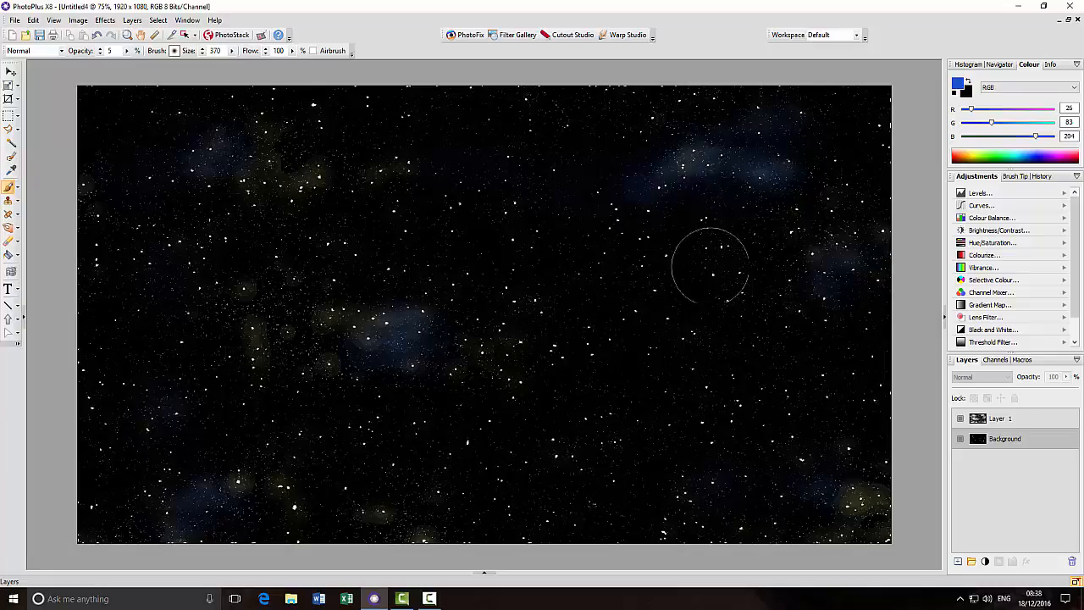
pyautogui.click(759, 332)
pyautogui.click(340, 320)
pyautogui.click(318, 311)
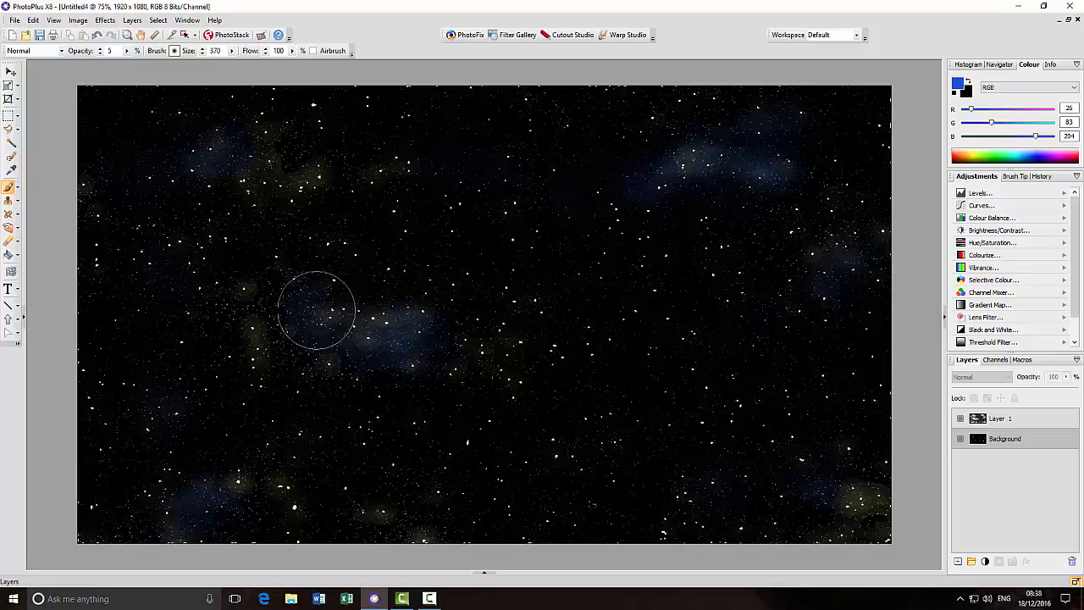
pyautogui.click(347, 313)
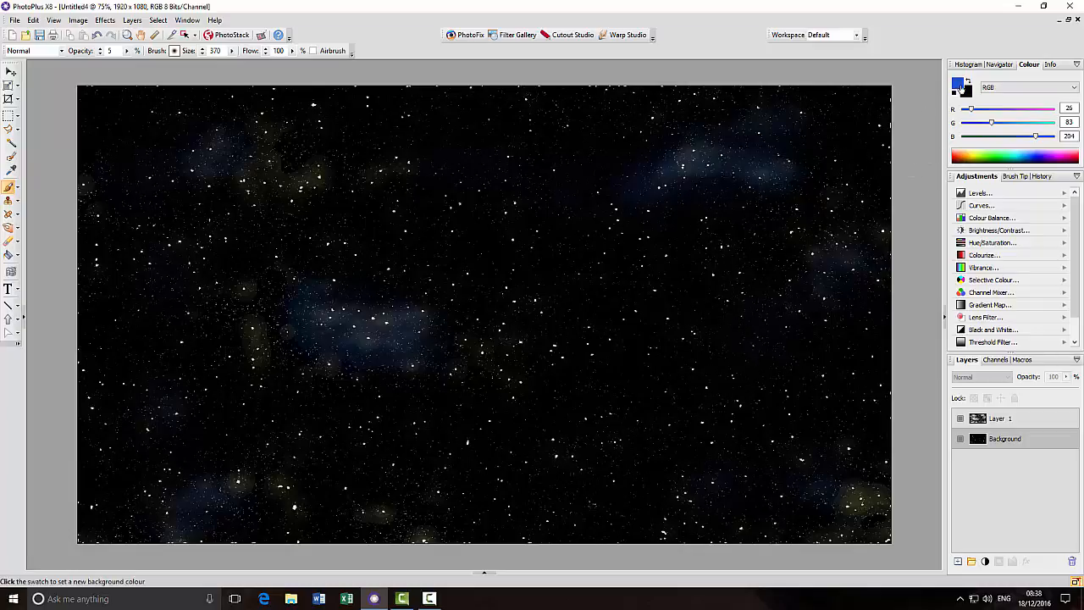
# Change the foreground colour to deep crimson #A8062C
pyautogui.click(957, 85)
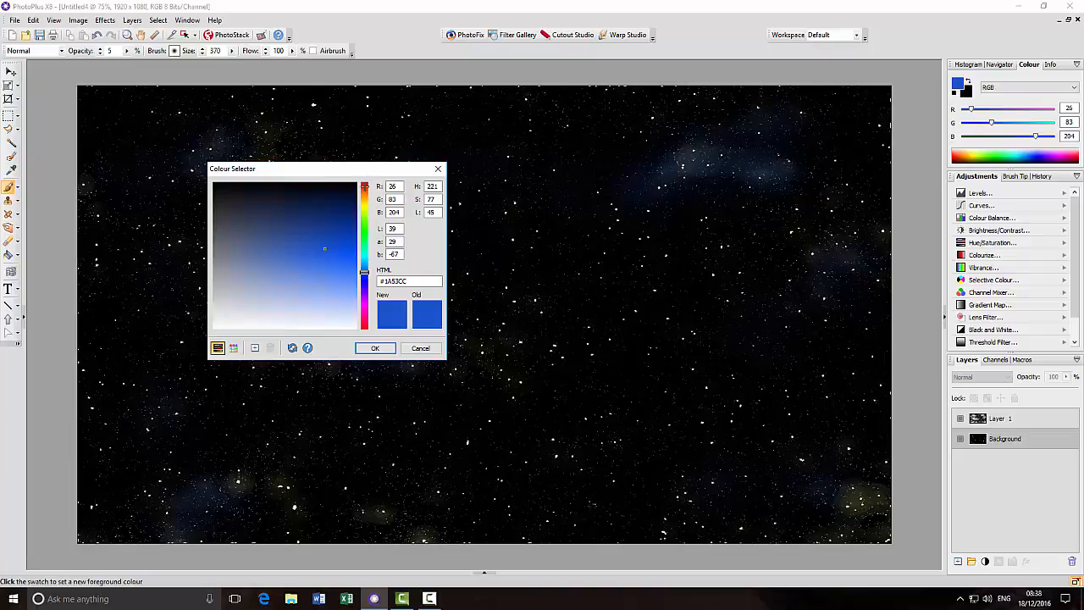
pyautogui.click(364, 186)
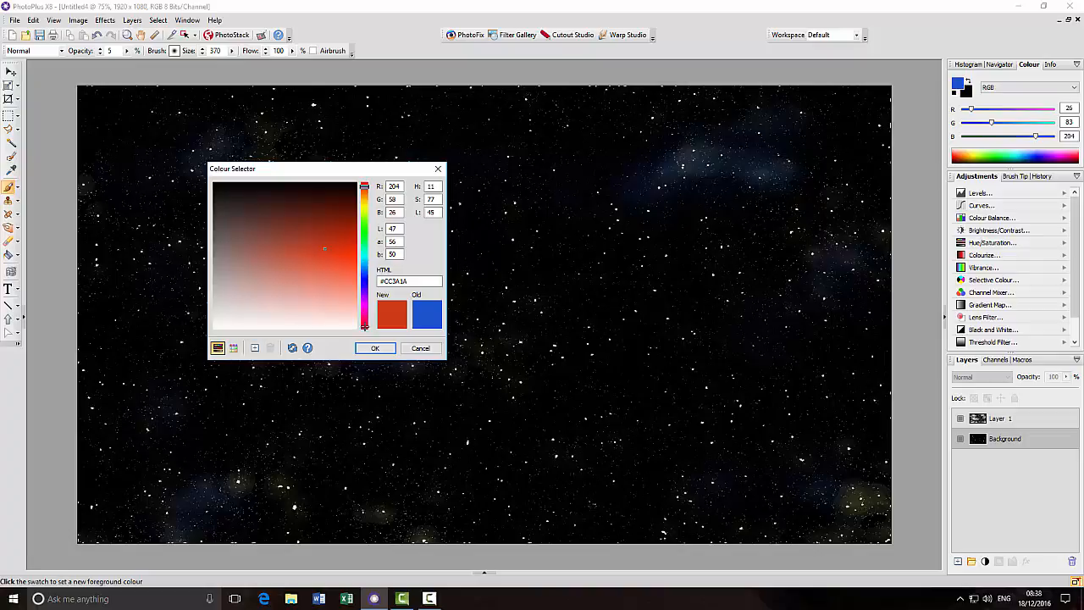
pyautogui.click(364, 324)
pyautogui.click(364, 323)
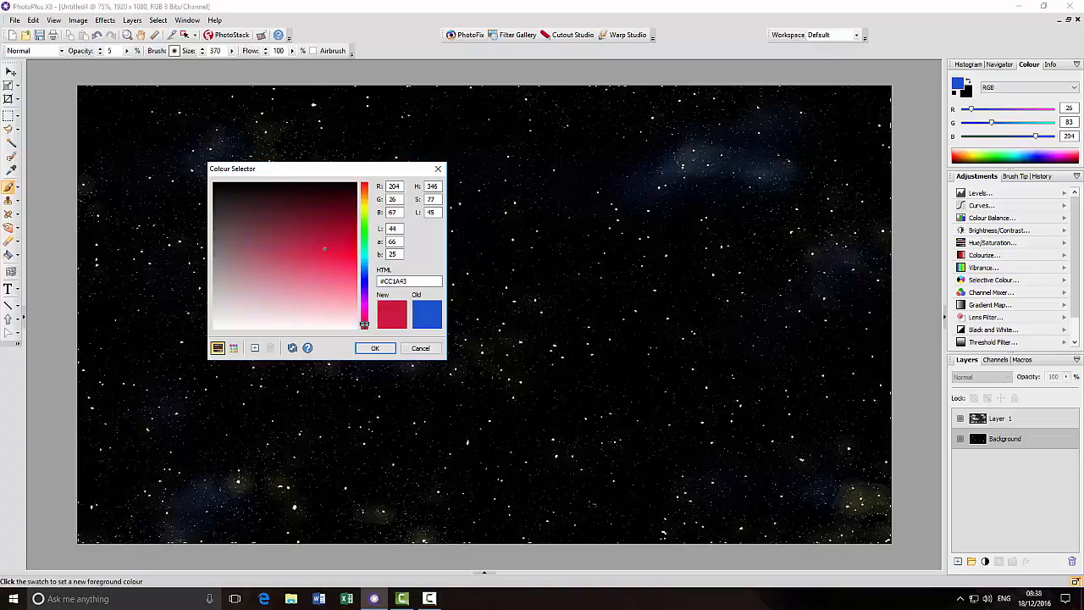
pyautogui.moveTo(343, 240); pyautogui.dragTo(346, 232)
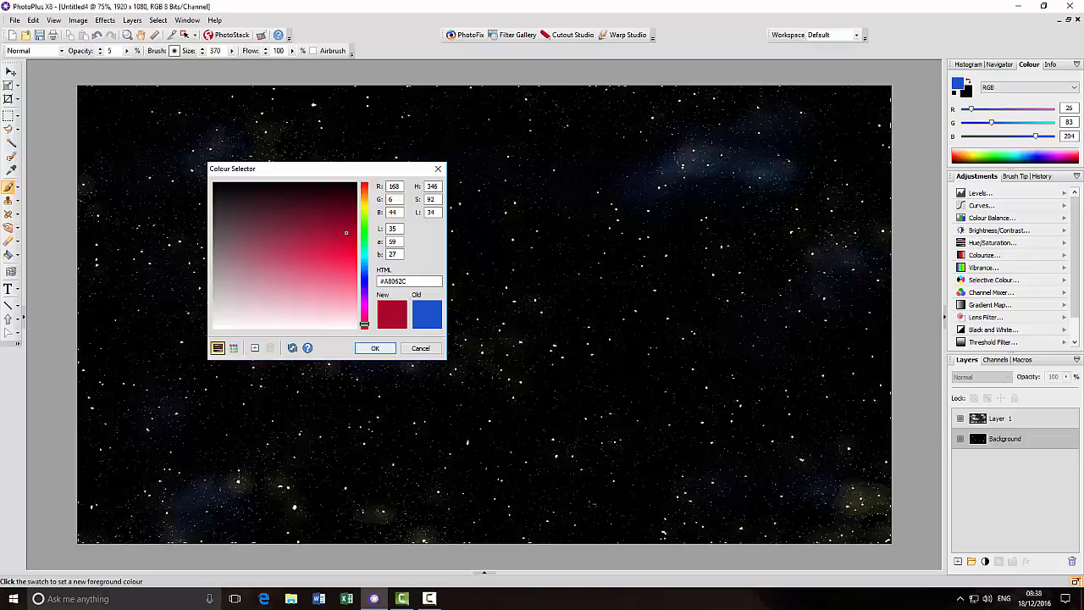
pyautogui.click(375, 348)
# Paint faint crimson patches beside the central blue cloud, at the middle right and along the lower part of the sky
pyautogui.moveTo(779, 465); pyautogui.dragTo(787, 496)
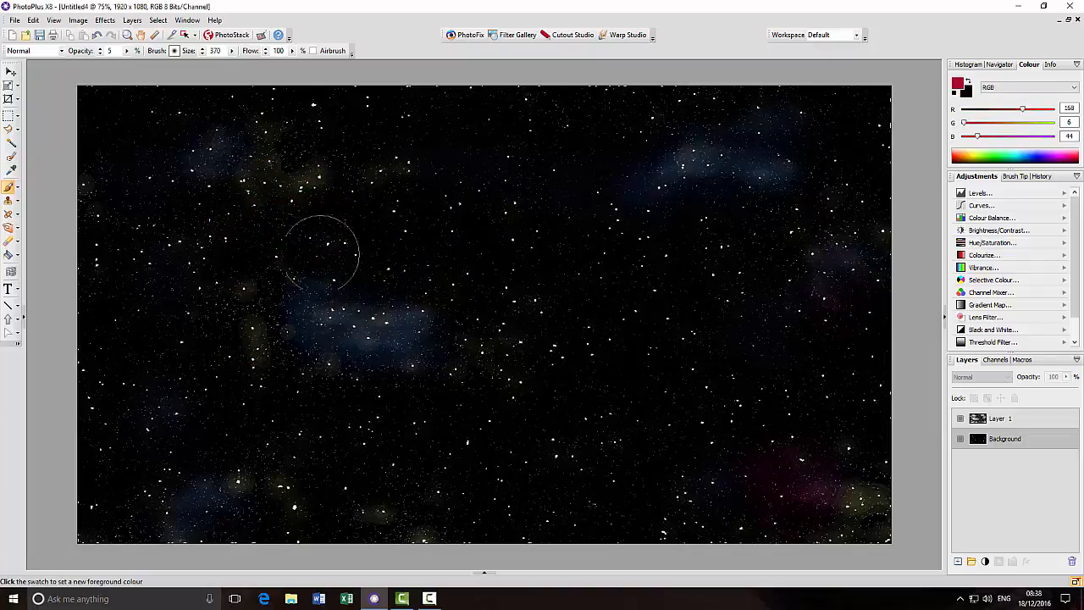
pyautogui.moveTo(316, 245)
pyautogui.mouseDown()
pyautogui.moveTo(313, 309)
pyautogui.moveTo(346, 311)
pyautogui.moveTo(279, 297)
pyautogui.moveTo(204, 322)
pyautogui.mouseUp()
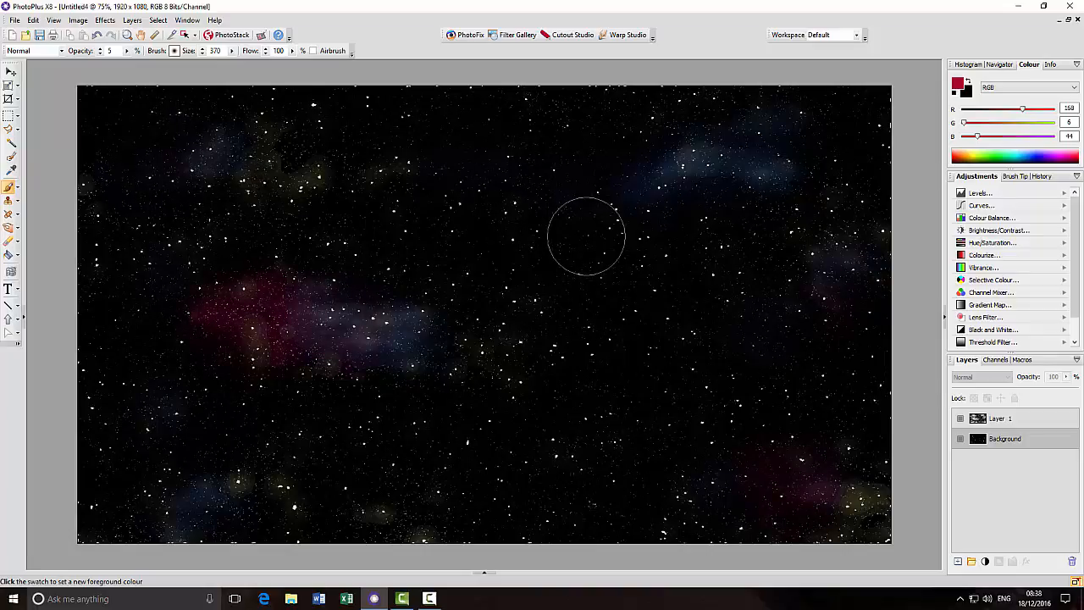
pyautogui.moveTo(723, 260); pyautogui.dragTo(748, 260)
pyautogui.moveTo(623, 446)
pyautogui.mouseDown()
pyautogui.moveTo(617, 464)
pyautogui.moveTo(541, 510)
pyautogui.moveTo(467, 487)
pyautogui.moveTo(409, 493)
pyautogui.mouseUp()
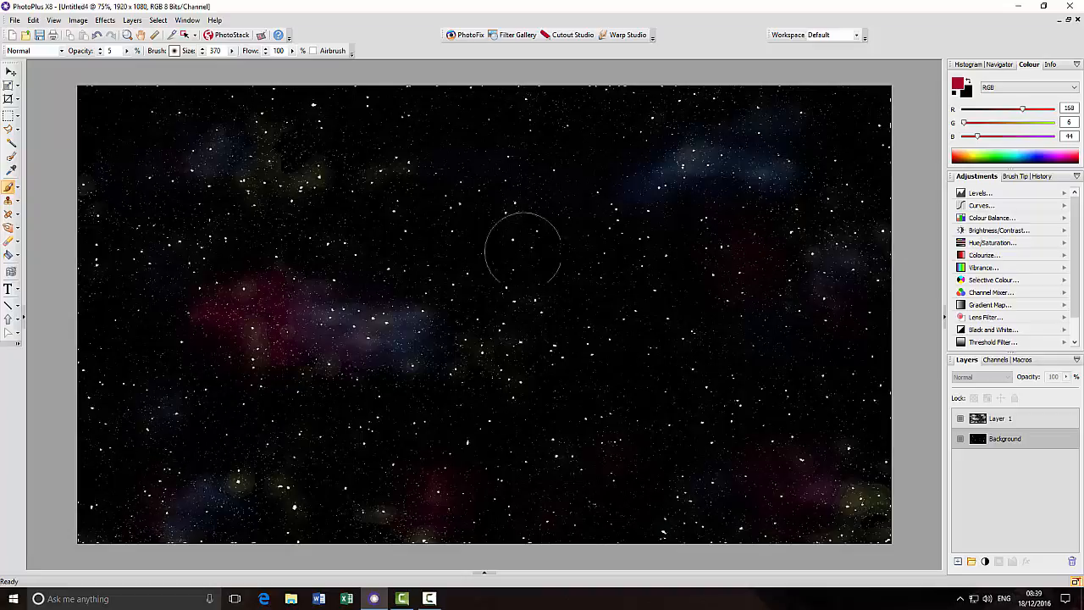
pyautogui.moveTo(810, 412)
pyautogui.mouseDown()
pyautogui.moveTo(847, 496)
pyautogui.moveTo(864, 502)
pyautogui.mouseUp()
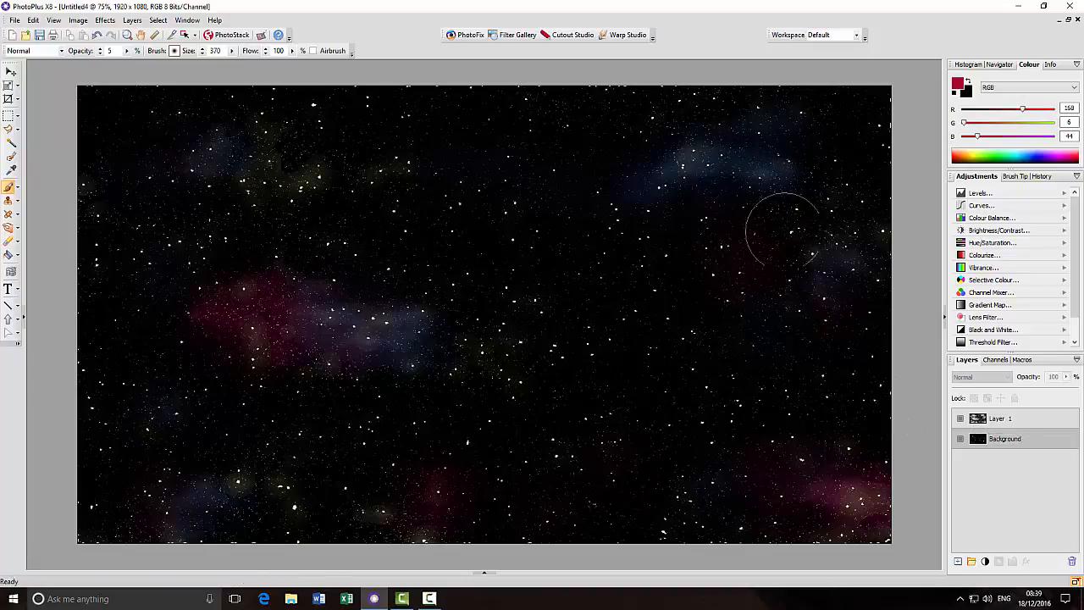
# Add a Hue/Saturation adjustment above the Background layer and reduce the saturation to -38
pyautogui.click(1042, 418)
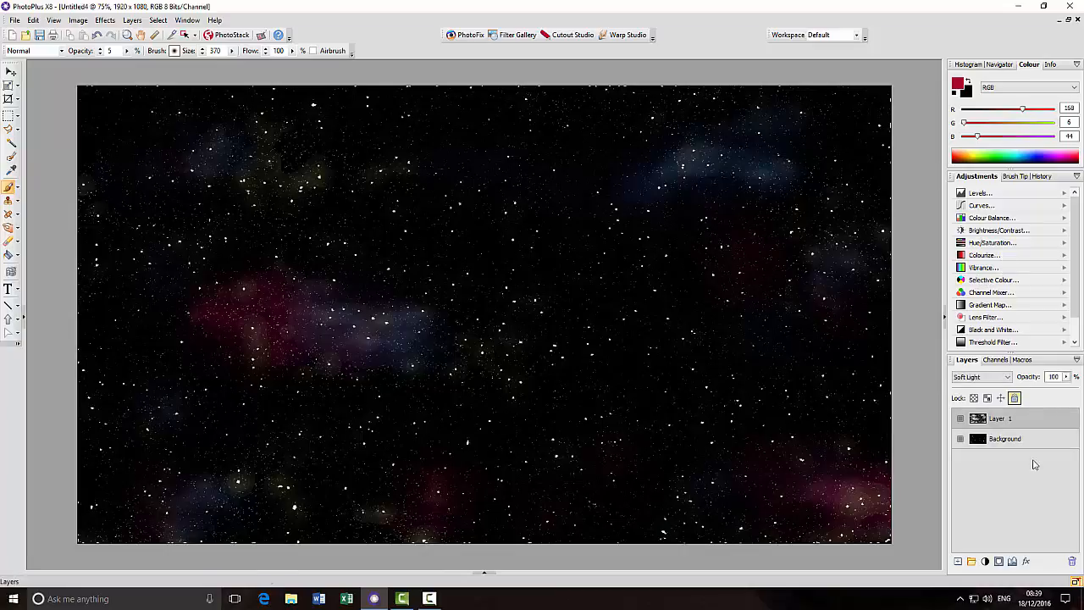
pyautogui.click(1030, 439)
pyautogui.click(1004, 244)
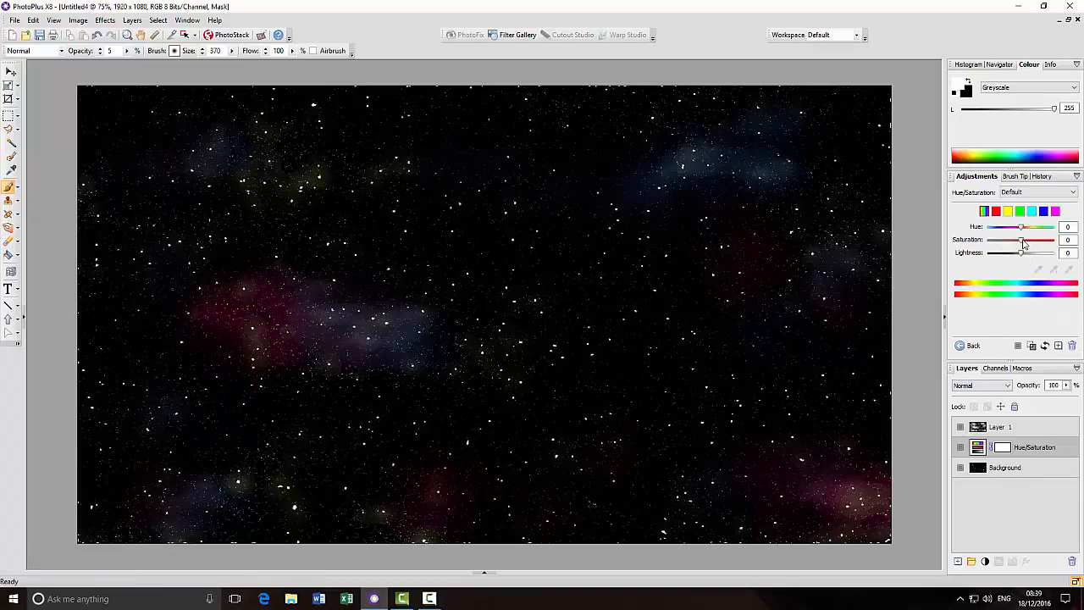
pyautogui.moveTo(1022, 240)
pyautogui.mouseDown()
pyautogui.moveTo(1056, 241)
pyautogui.moveTo(1006, 248)
pyautogui.mouseUp()
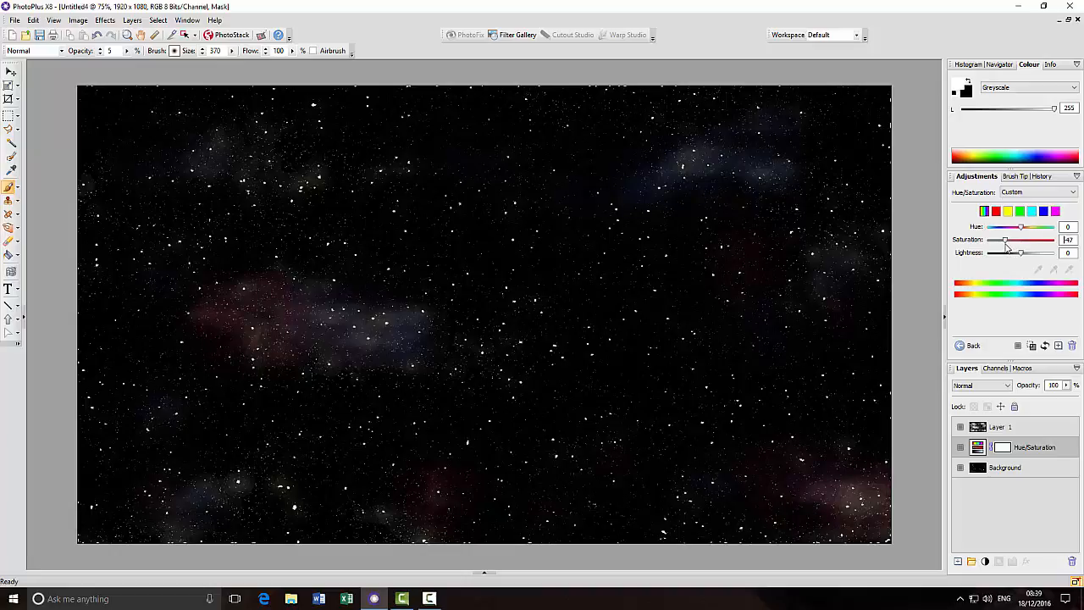
pyautogui.moveTo(1006, 245); pyautogui.dragTo(1007, 246)
# Merge all layers into a single background
pyautogui.click(131, 21)
pyautogui.moveTo(180, 327)
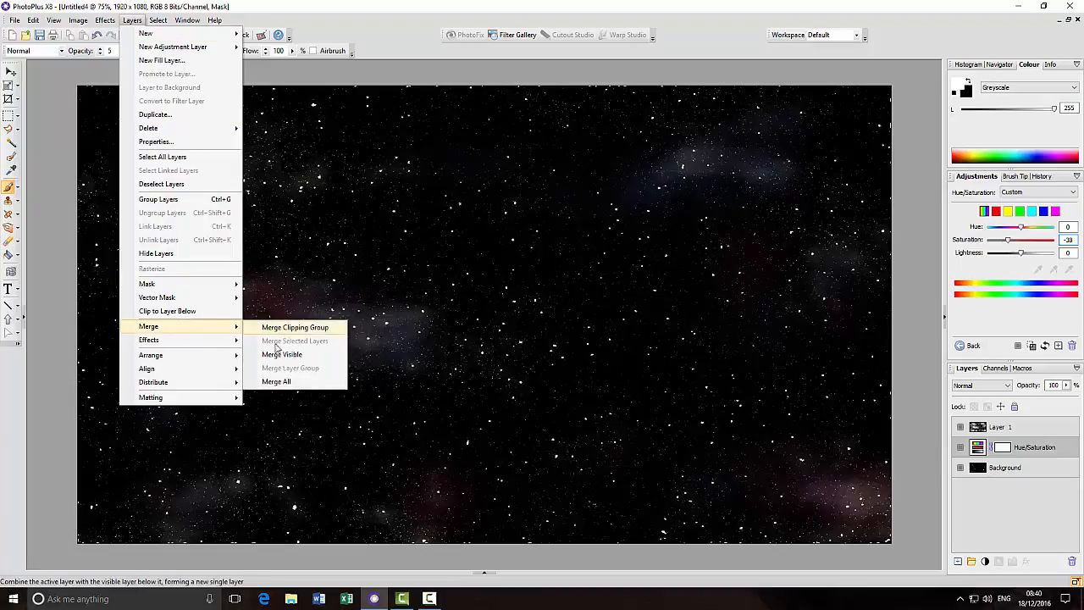
pyautogui.click(287, 384)
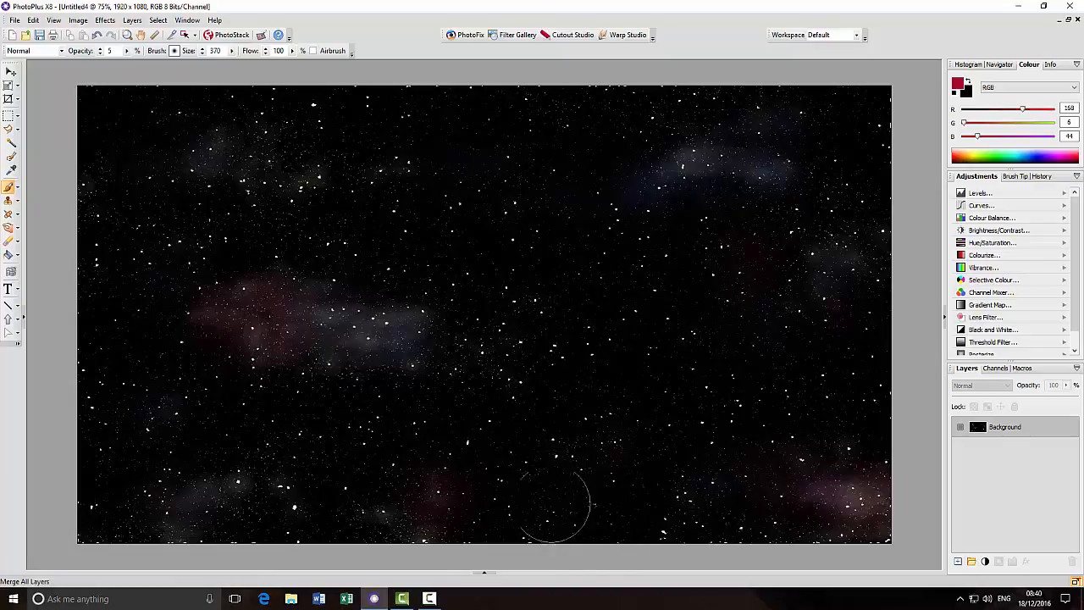
# Select the entire starry sky image
pyautogui.click(157, 22)
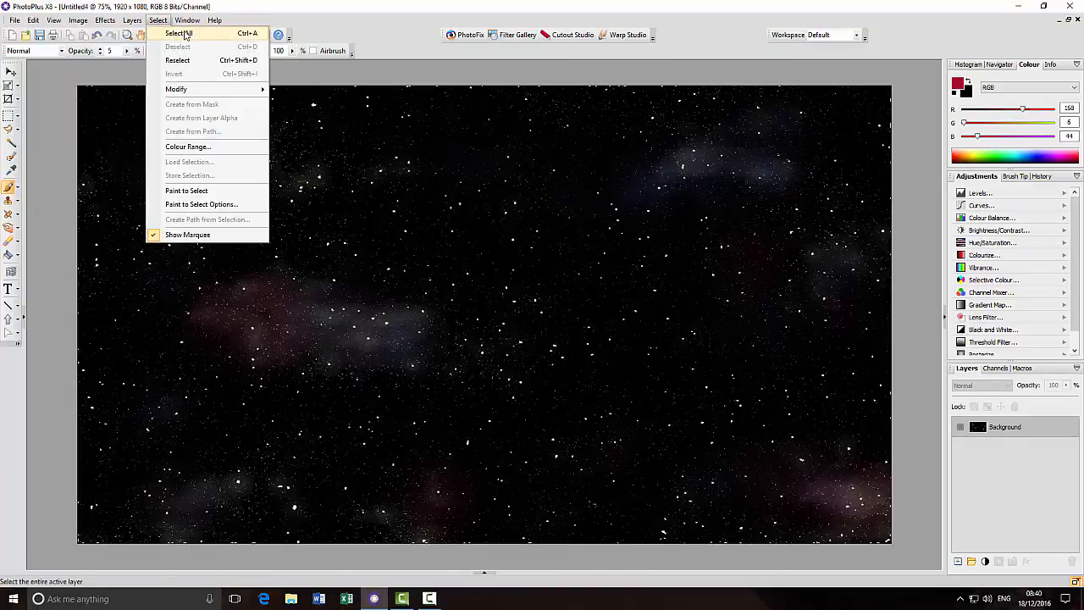
pyautogui.click(185, 35)
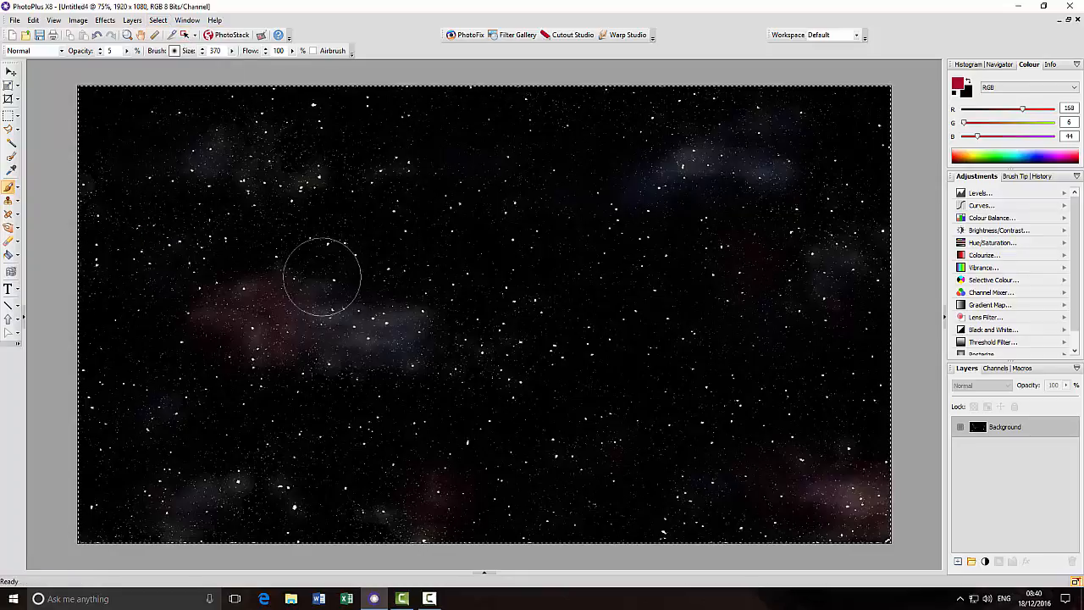
# Duplicate Layer 1 in the cutout-building.png document and make the original Layer 1 active
pyautogui.click(483, 574)
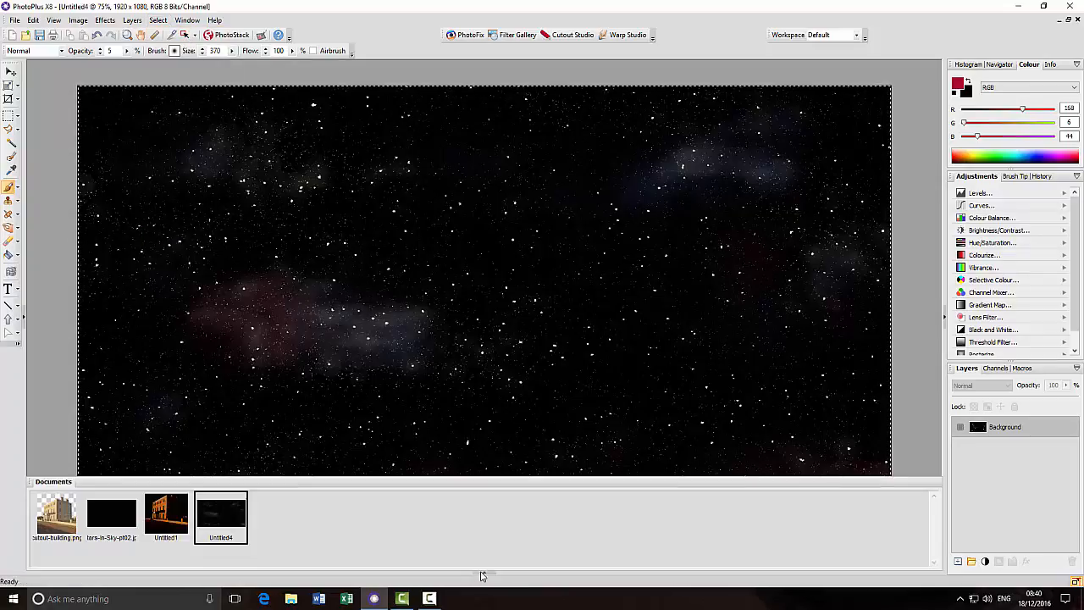
pyautogui.click(61, 502)
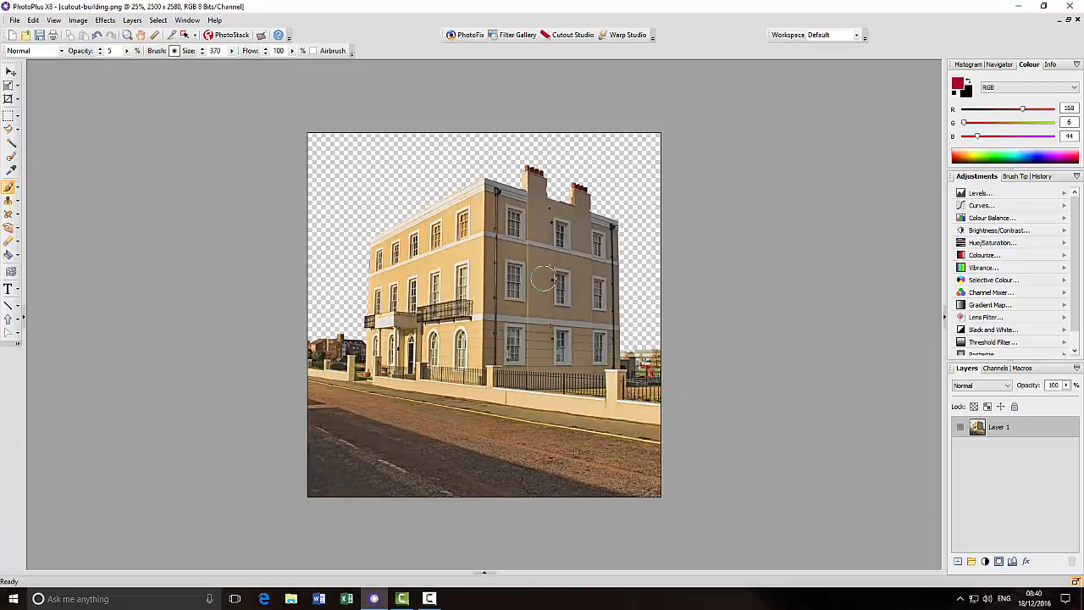
pyautogui.rightClick(1019, 433)
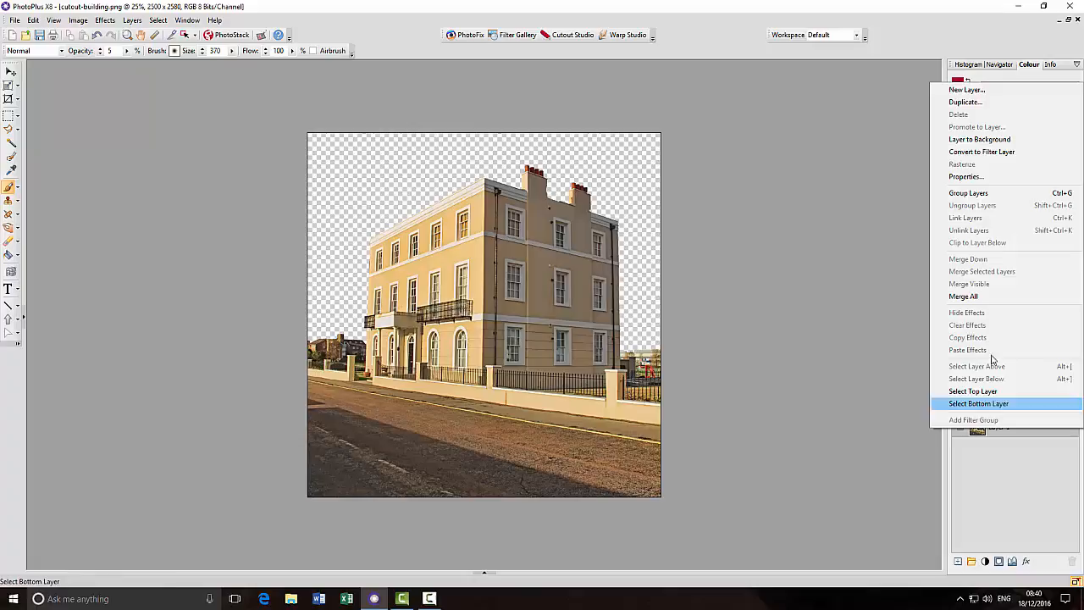
pyautogui.click(976, 105)
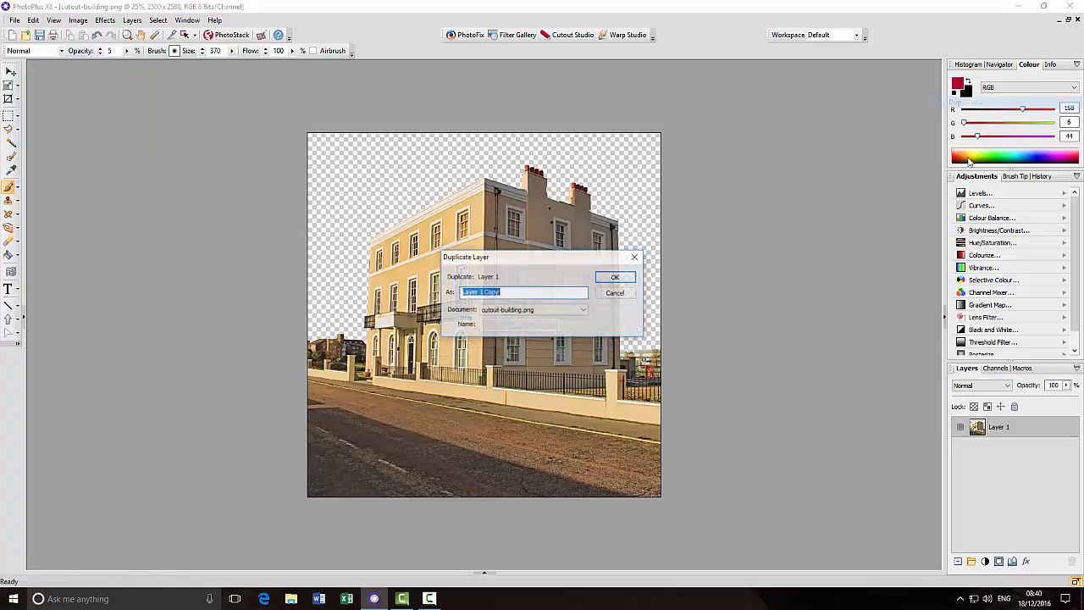
pyautogui.click(615, 278)
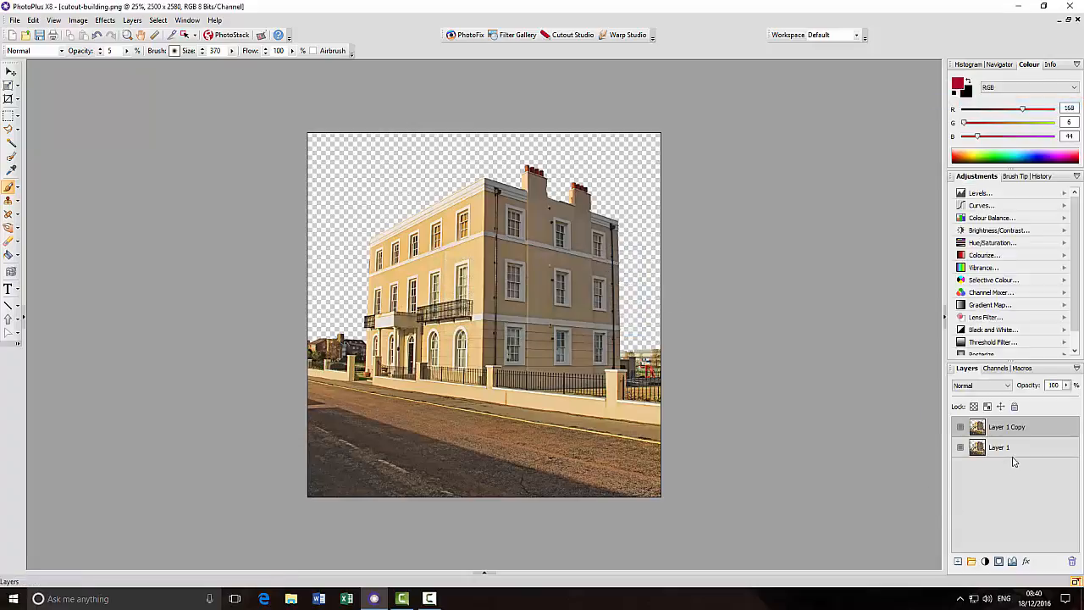
pyautogui.click(1024, 444)
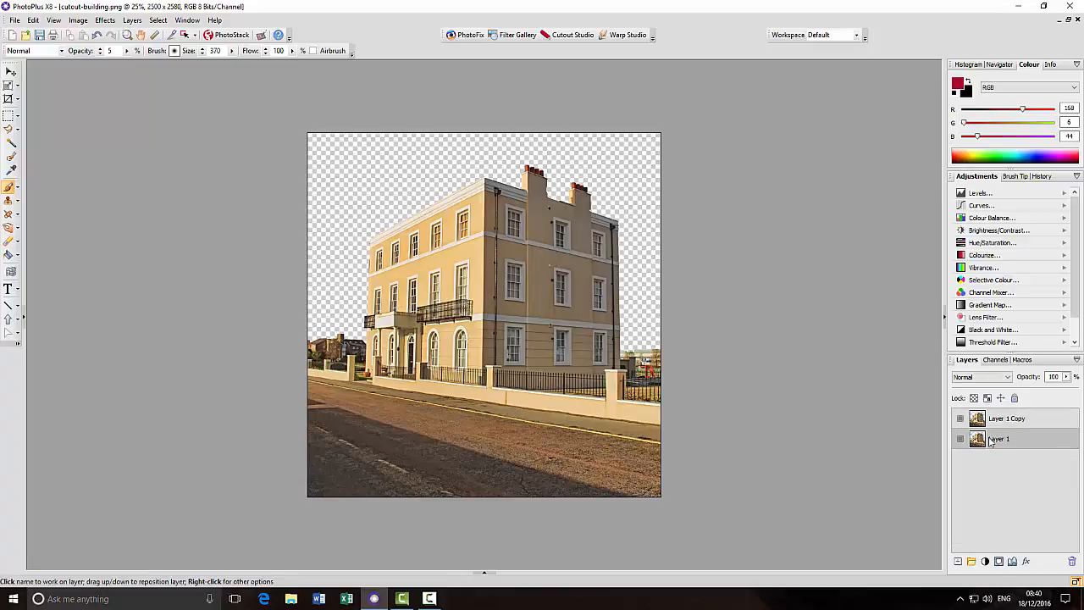
# Copy the selected starry sky from the Untitled4 document
pyautogui.click(33, 19)
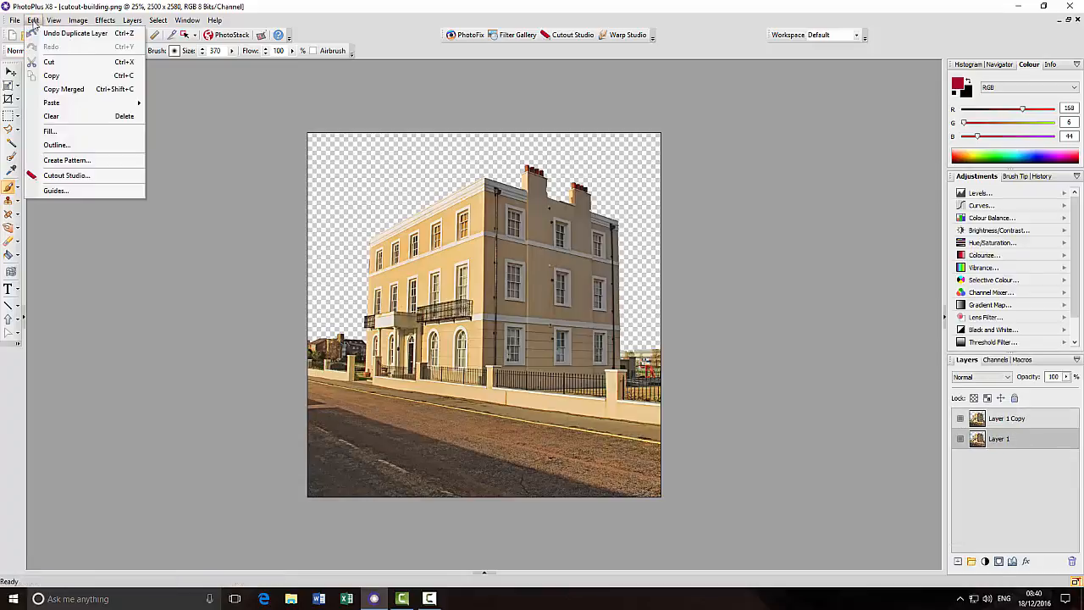
pyautogui.moveTo(111, 103)
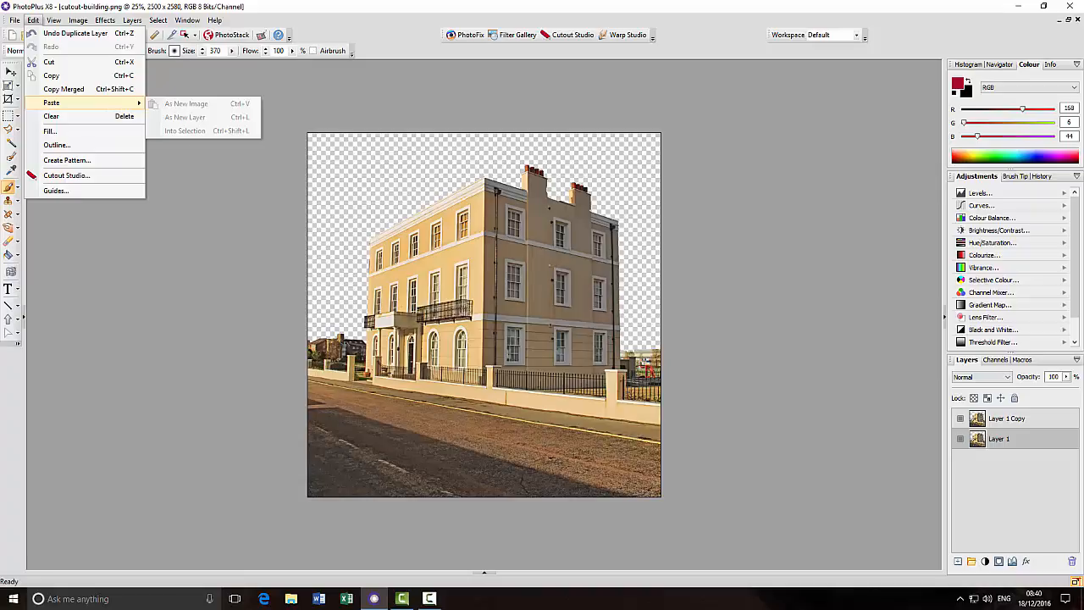
pyautogui.click(485, 574)
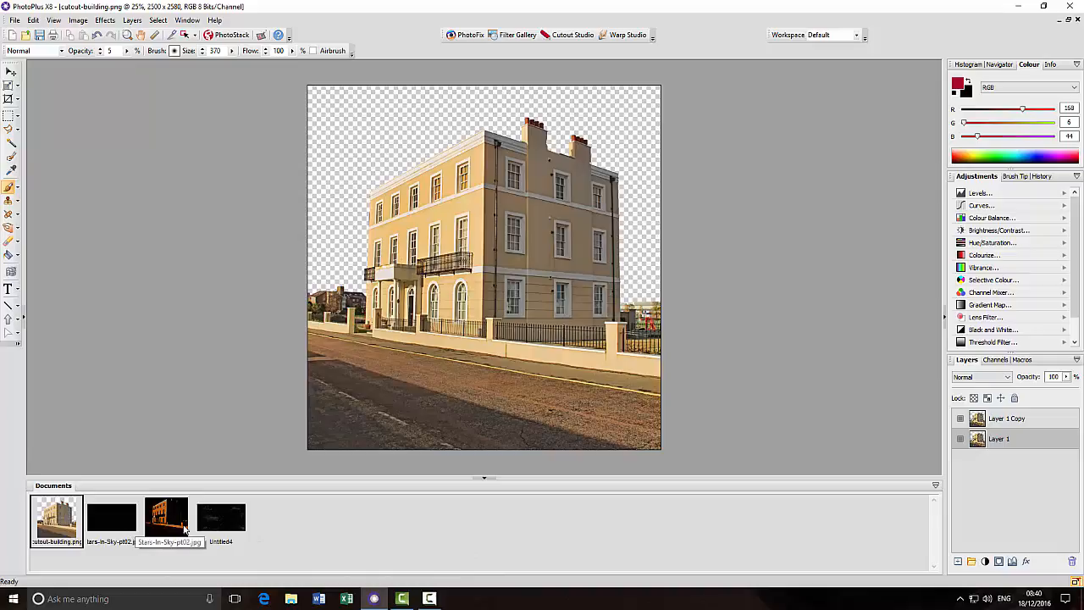
pyautogui.click(220, 518)
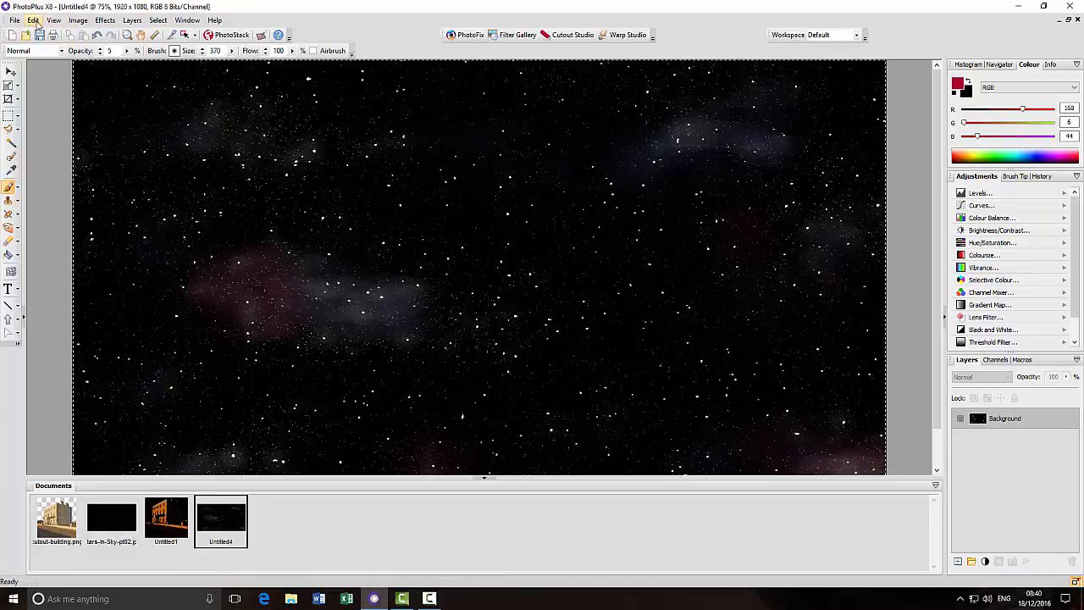
pyautogui.click(34, 20)
pyautogui.click(48, 73)
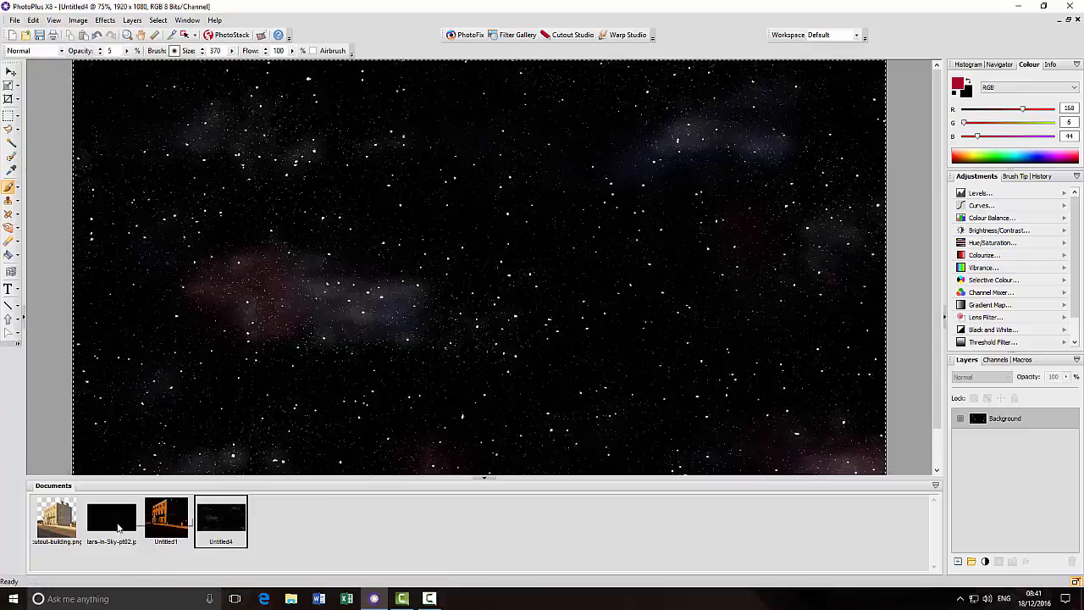
# Paste the copied sky into cutout-building.png as a new layer between Layer 1 and Layer 1 Copy
pyautogui.click(56, 518)
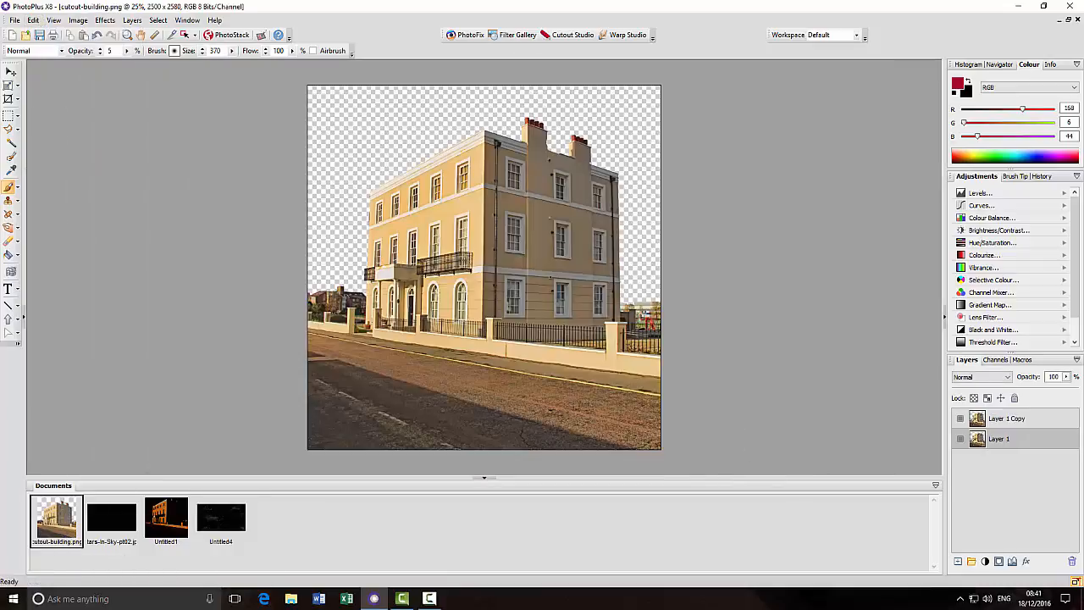
pyautogui.click(33, 21)
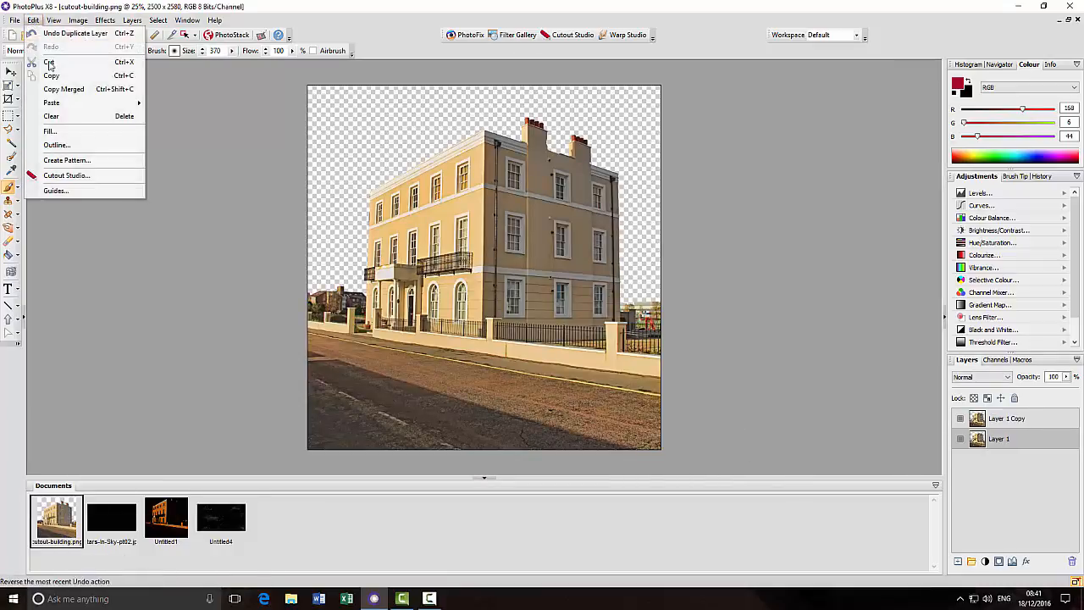
pyautogui.moveTo(133, 105)
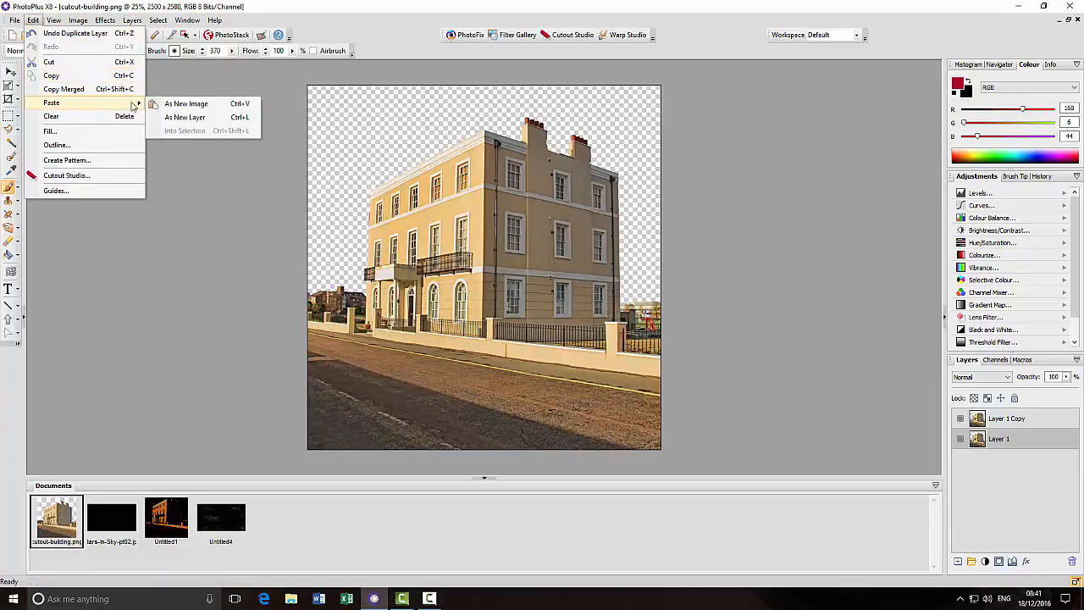
pyautogui.click(180, 124)
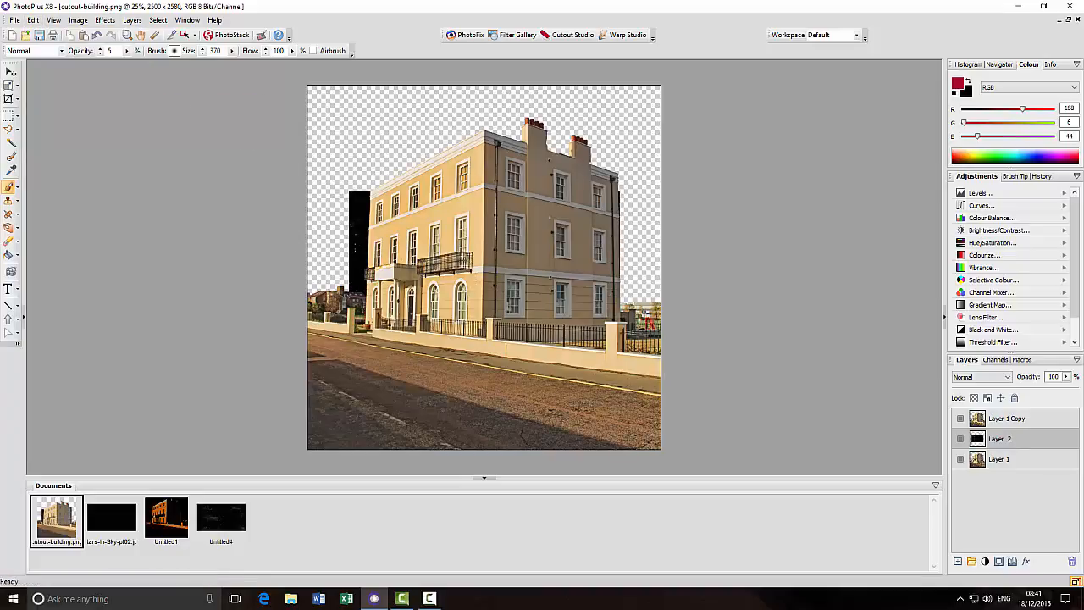
# Enlarge the pasted sky layer with the Deform tool and position it to cover the whole transparent area behind the building
pyautogui.click(8, 85)
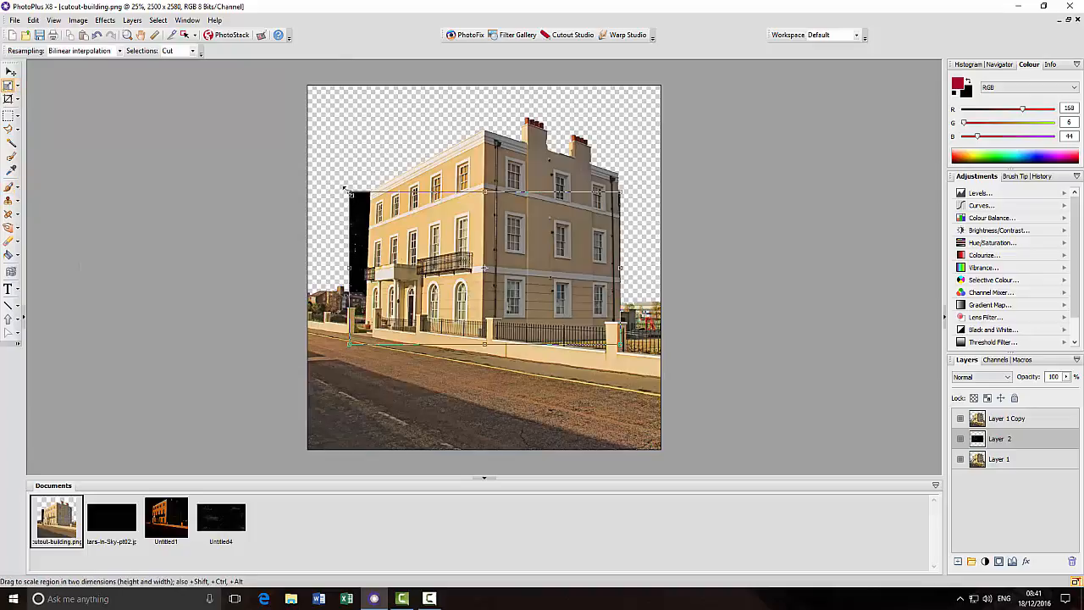
pyautogui.moveTo(346, 190); pyautogui.dragTo(286, 83)
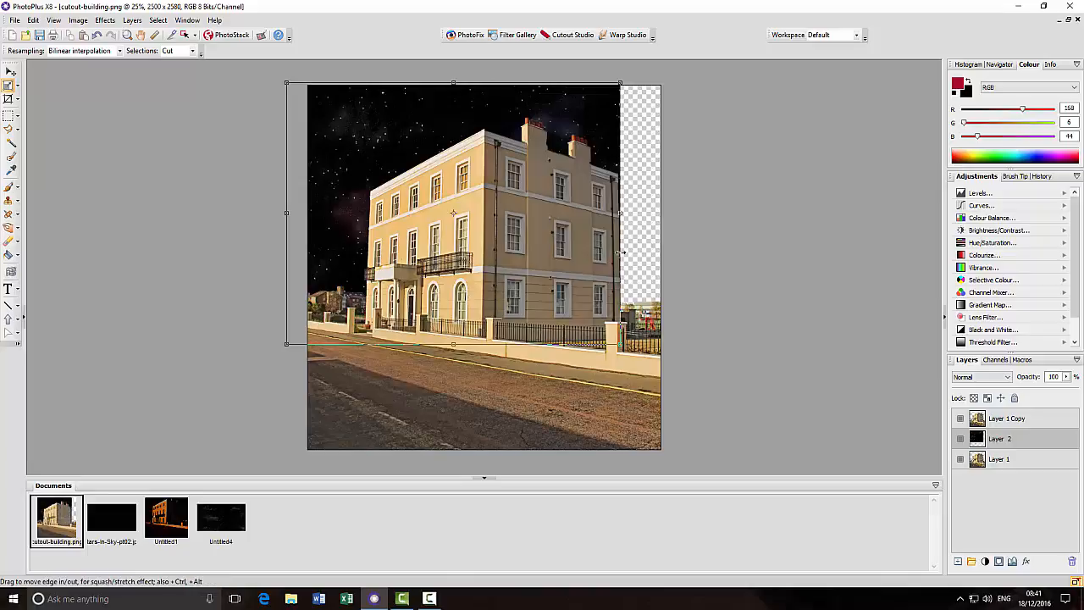
pyautogui.moveTo(620, 213); pyautogui.dragTo(670, 227)
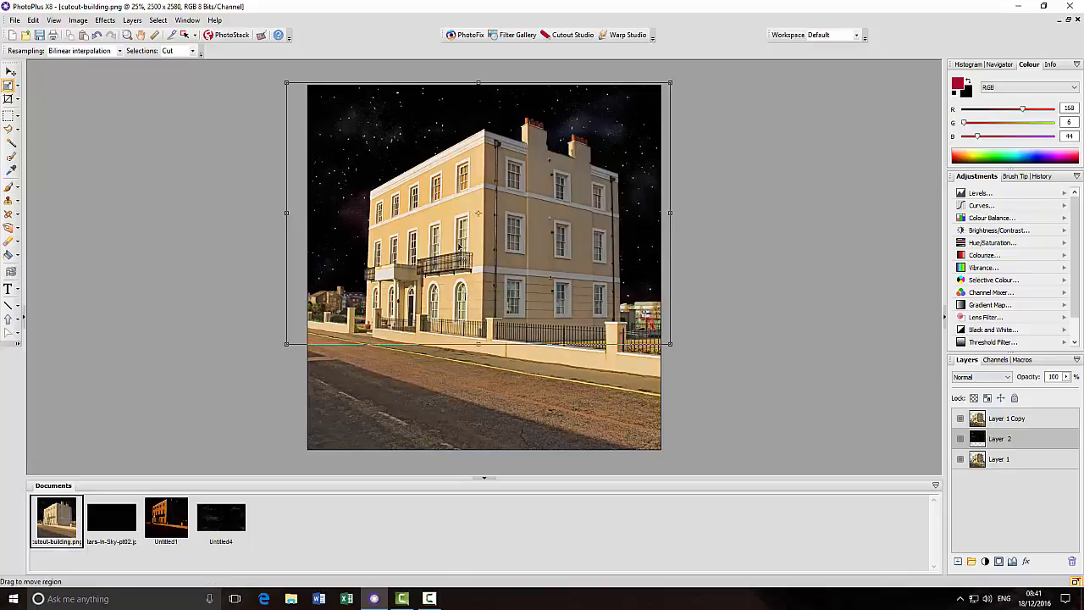
pyautogui.moveTo(478, 83); pyautogui.dragTo(478, 67)
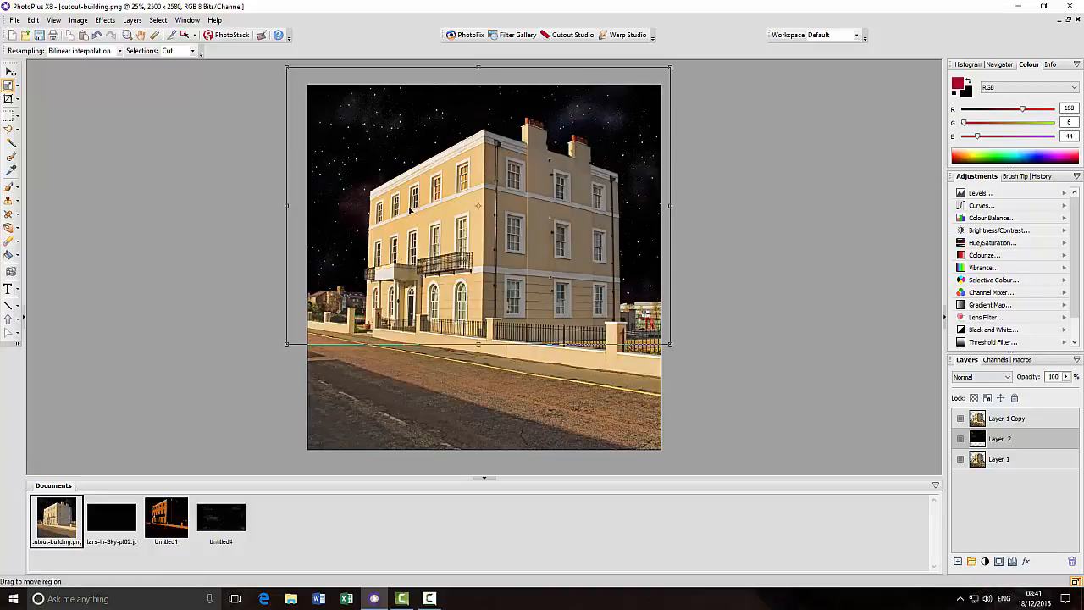
pyautogui.moveTo(410, 210); pyautogui.dragTo(405, 207)
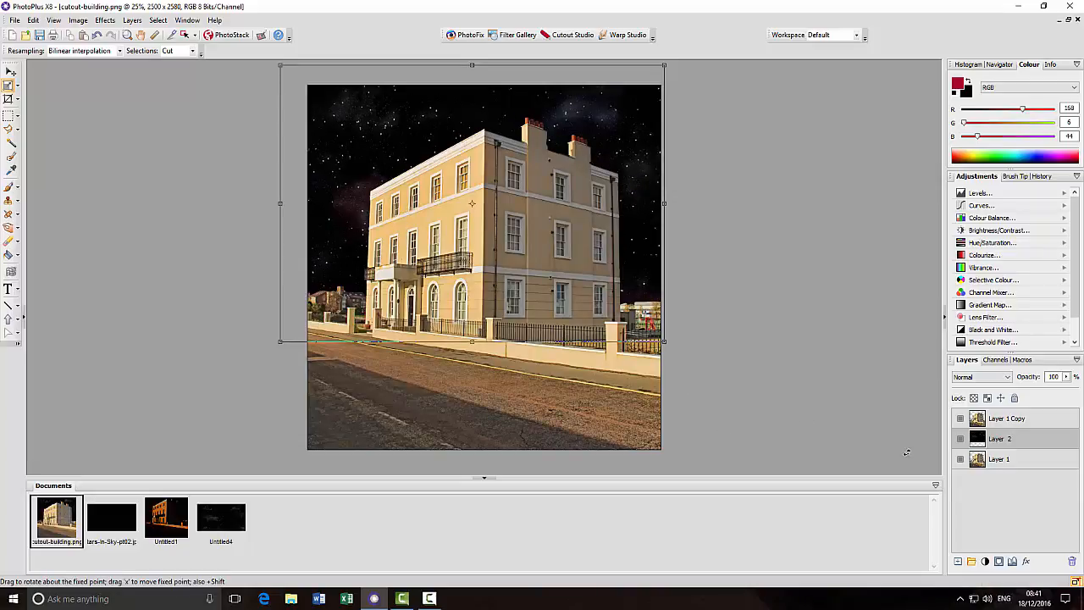
# Add a Levels adjustment clipped to Layer 1 Copy and raise its black input level strongly to darken the building
pyautogui.click(1032, 420)
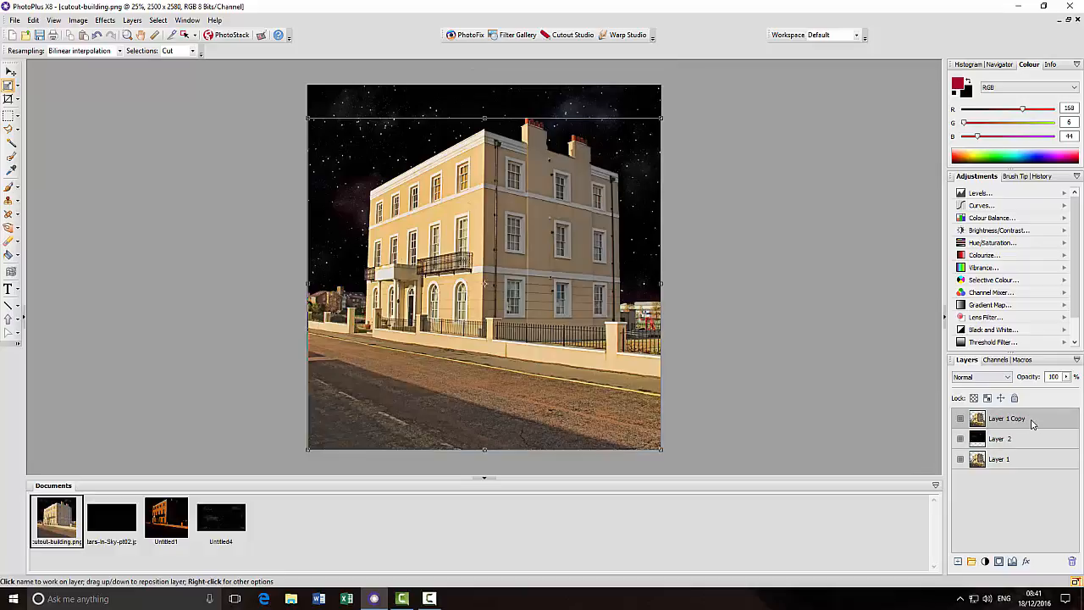
pyautogui.click(975, 194)
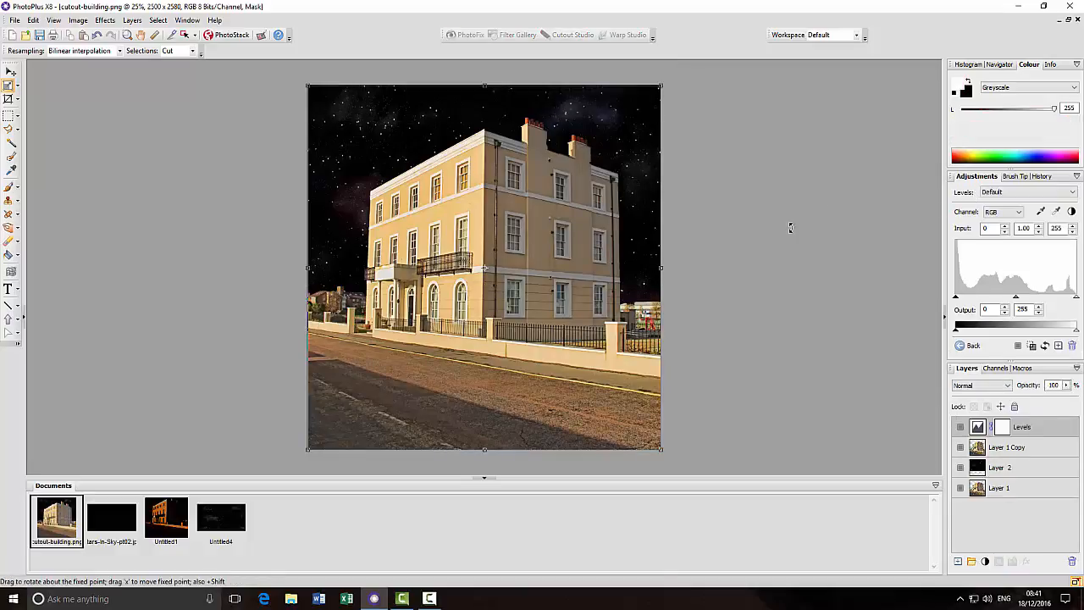
pyautogui.rightClick(1032, 427)
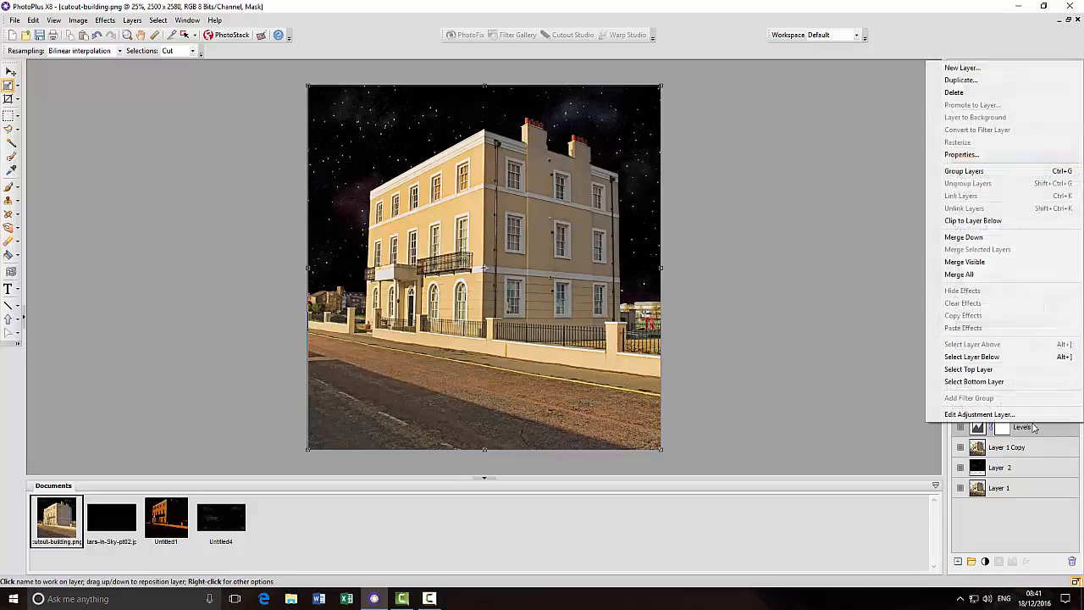
pyautogui.click(989, 223)
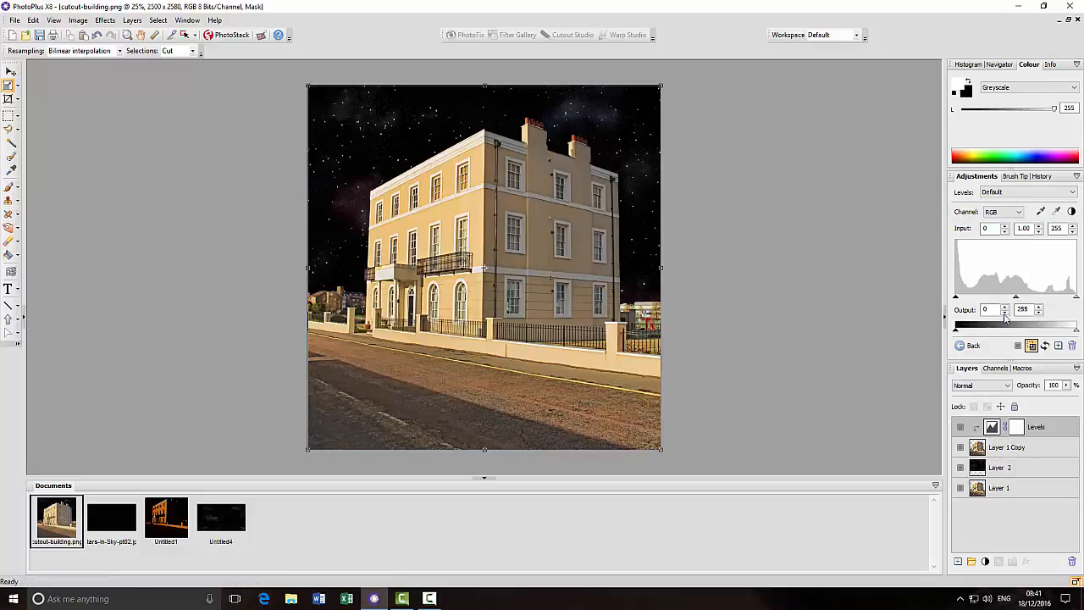
pyautogui.moveTo(956, 299); pyautogui.dragTo(1056, 299)
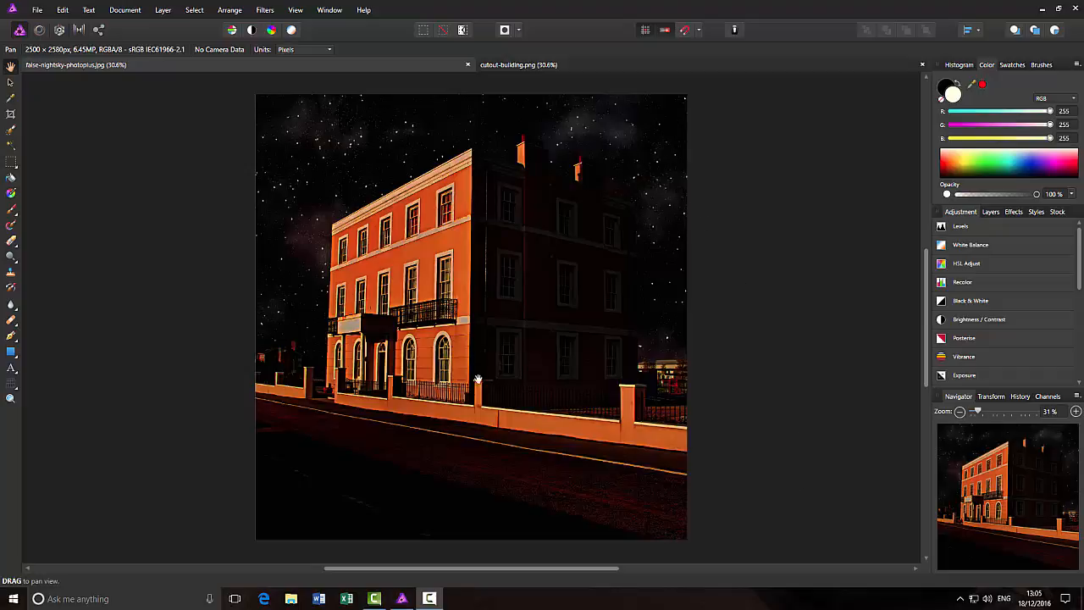
# In Affinity Photo, create a new 1920 x 1080 px photo document at 300 DPI in RGB/8
pyautogui.click(724, 66)
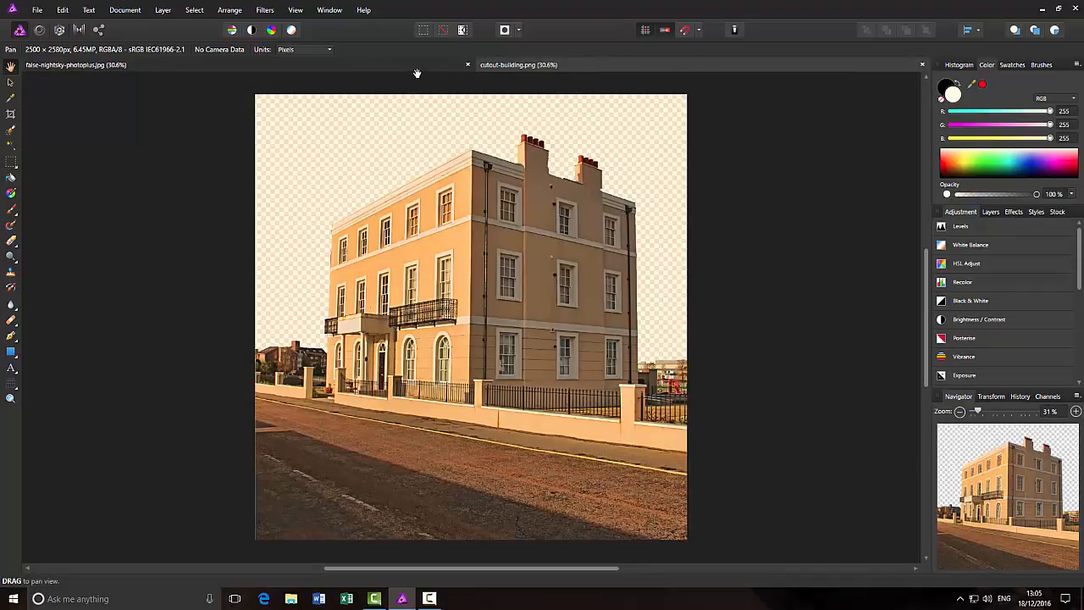
pyautogui.click(134, 66)
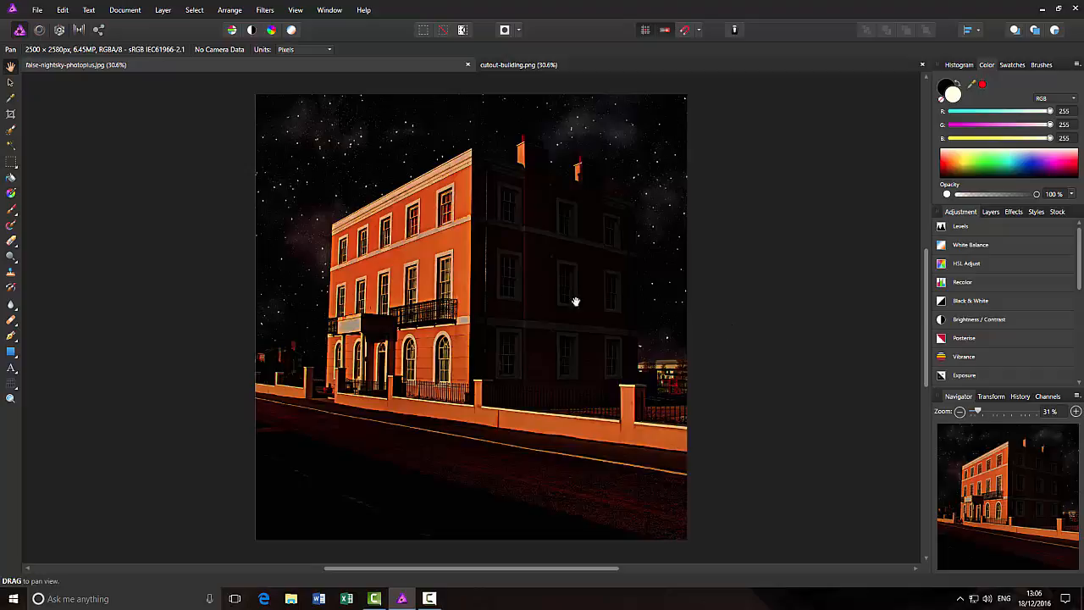
pyautogui.click(37, 10)
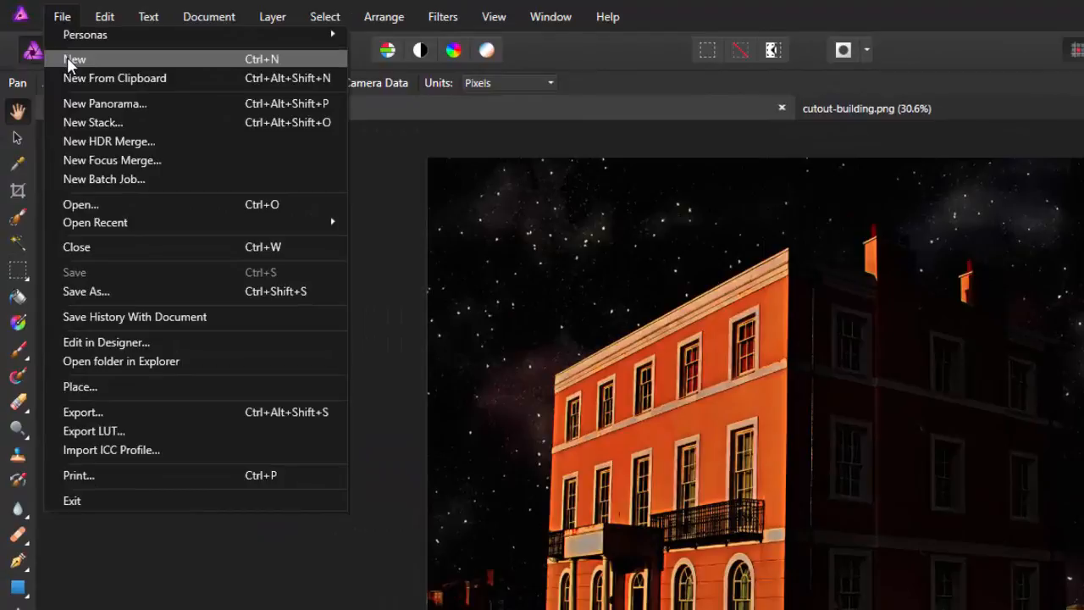
pyautogui.click(68, 59)
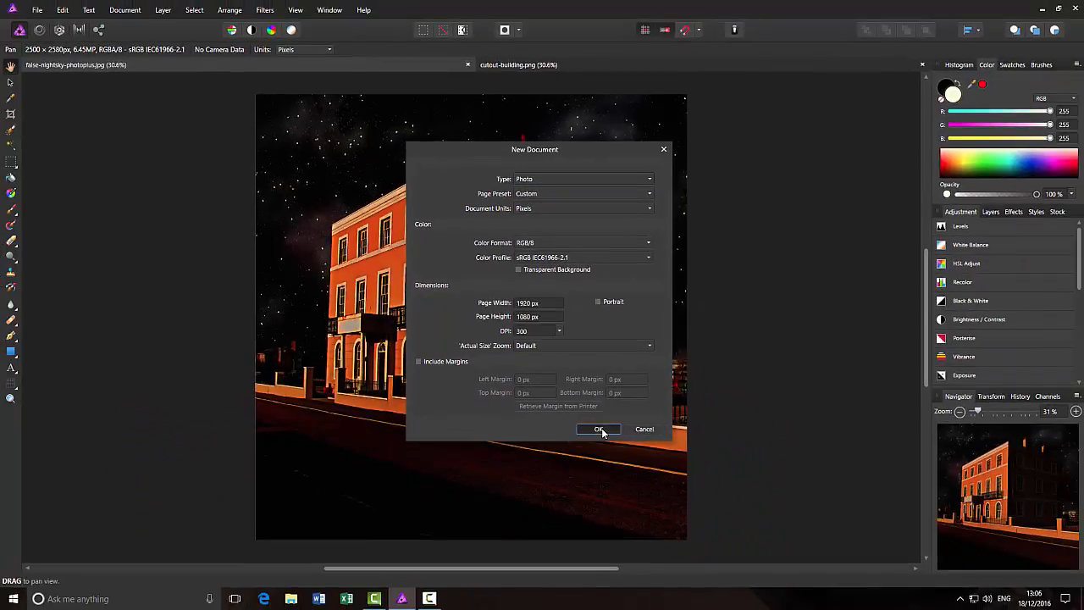
pyautogui.click(599, 429)
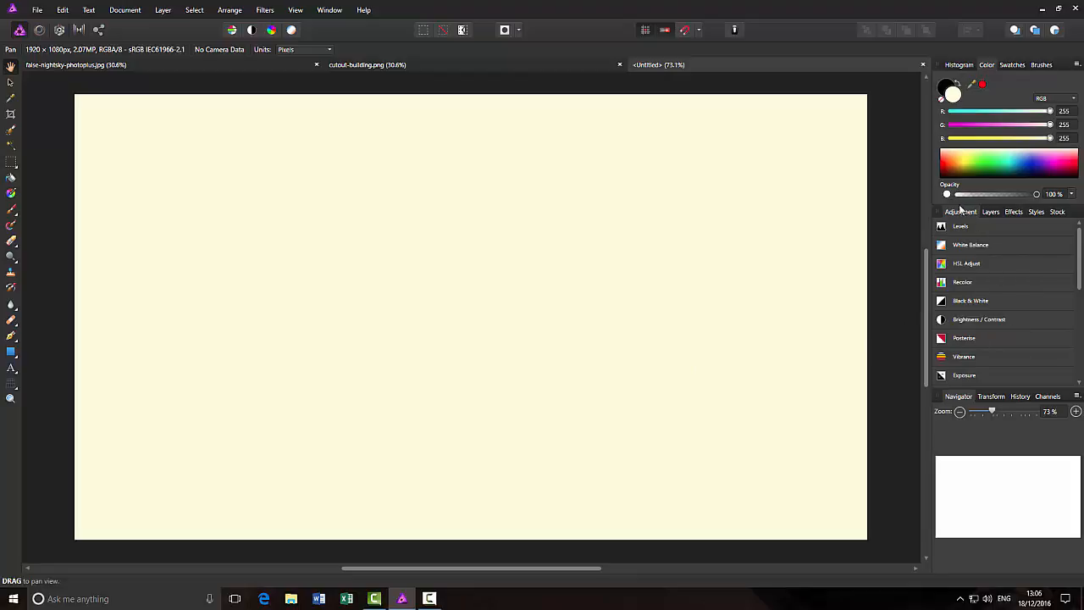
# Add a new pixel layer to the blank document and make black the active colour
pyautogui.click(994, 212)
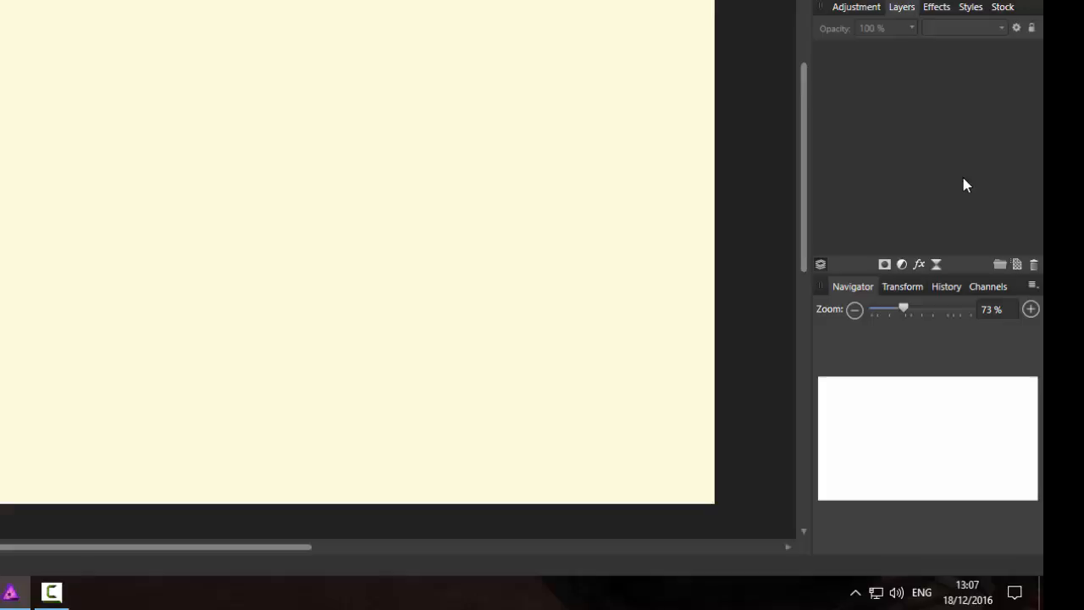
pyautogui.click(1017, 265)
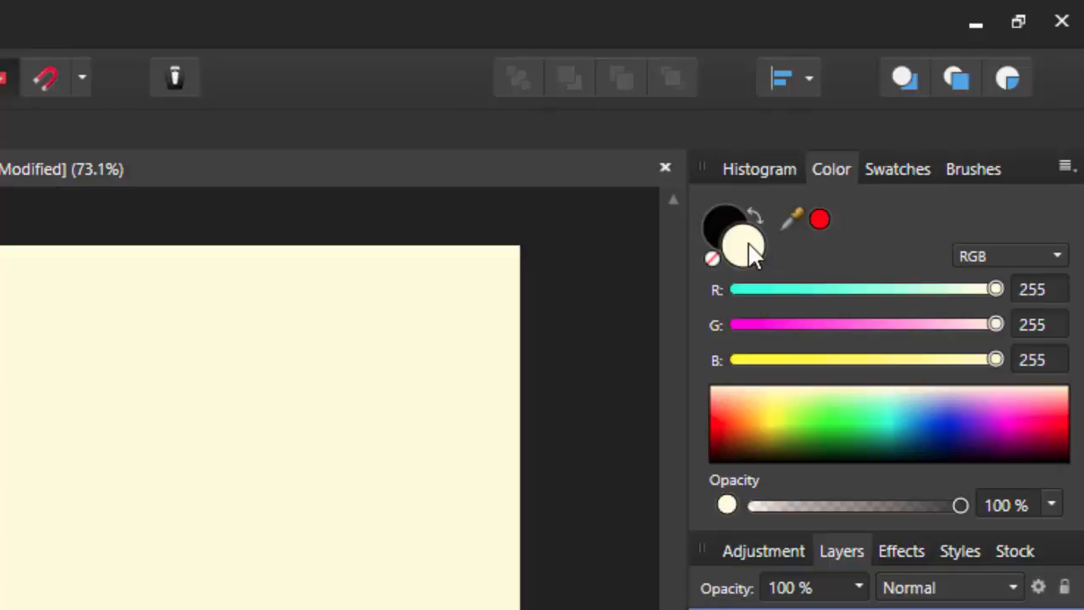
pyautogui.click(725, 213)
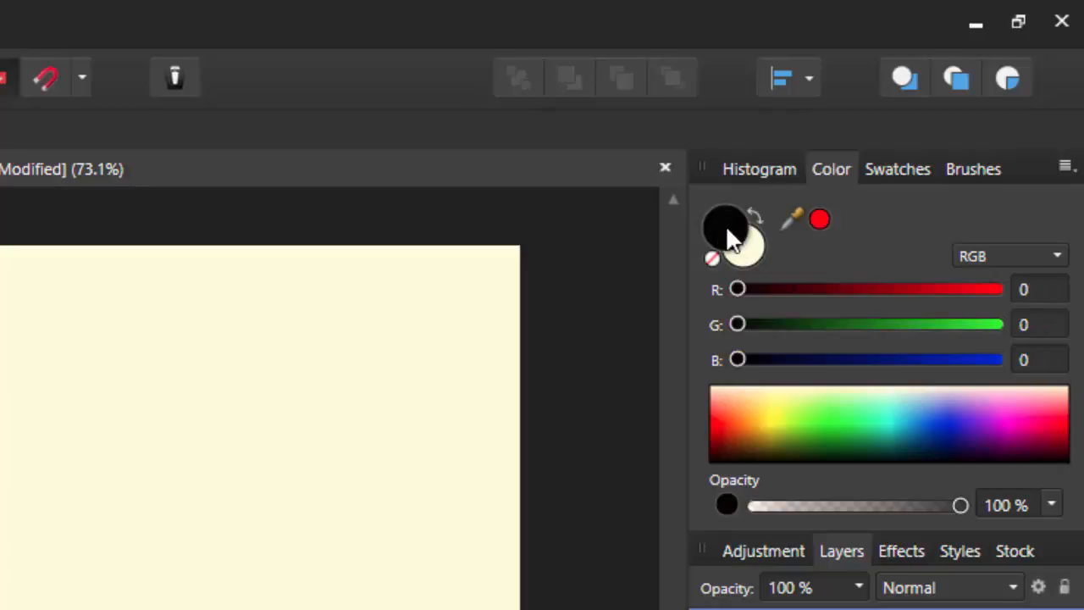
pyautogui.click(745, 250)
pyautogui.click(723, 222)
pyautogui.click(750, 252)
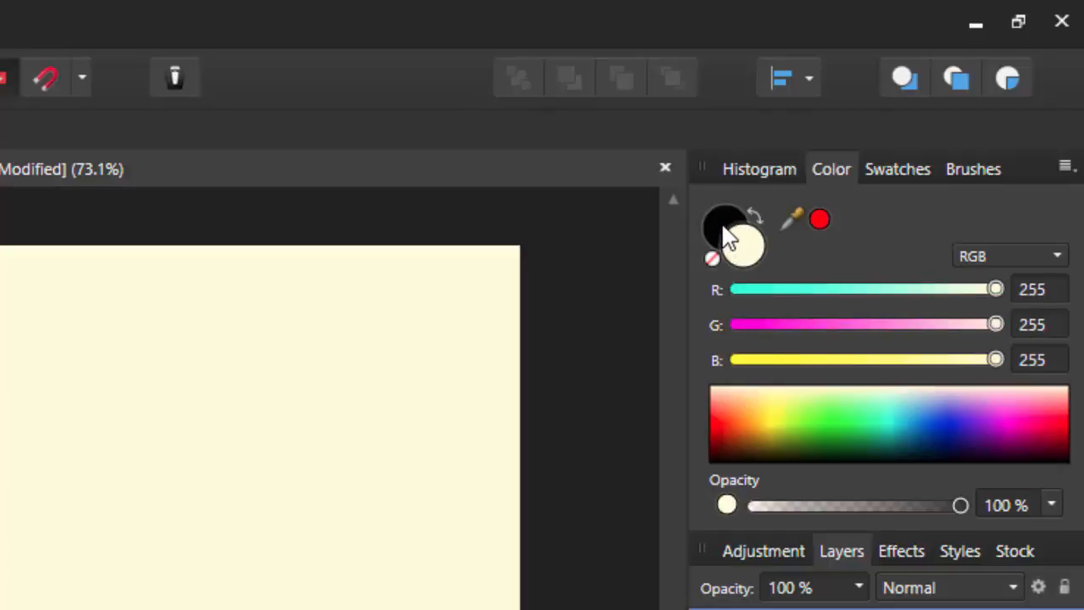
pyautogui.click(724, 222)
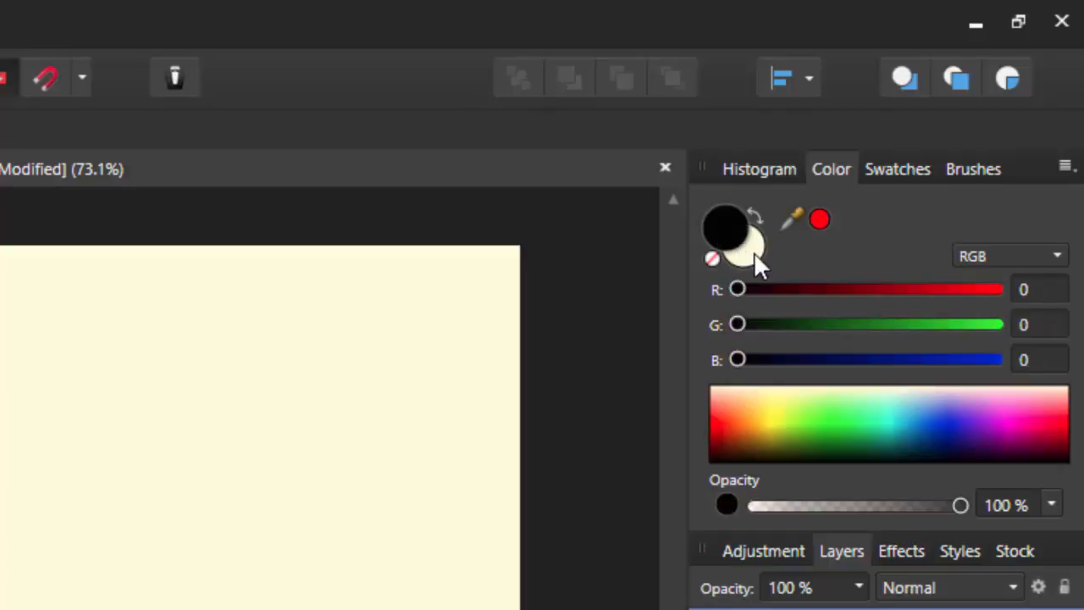
pyautogui.click(753, 251)
pyautogui.click(726, 227)
pyautogui.click(758, 212)
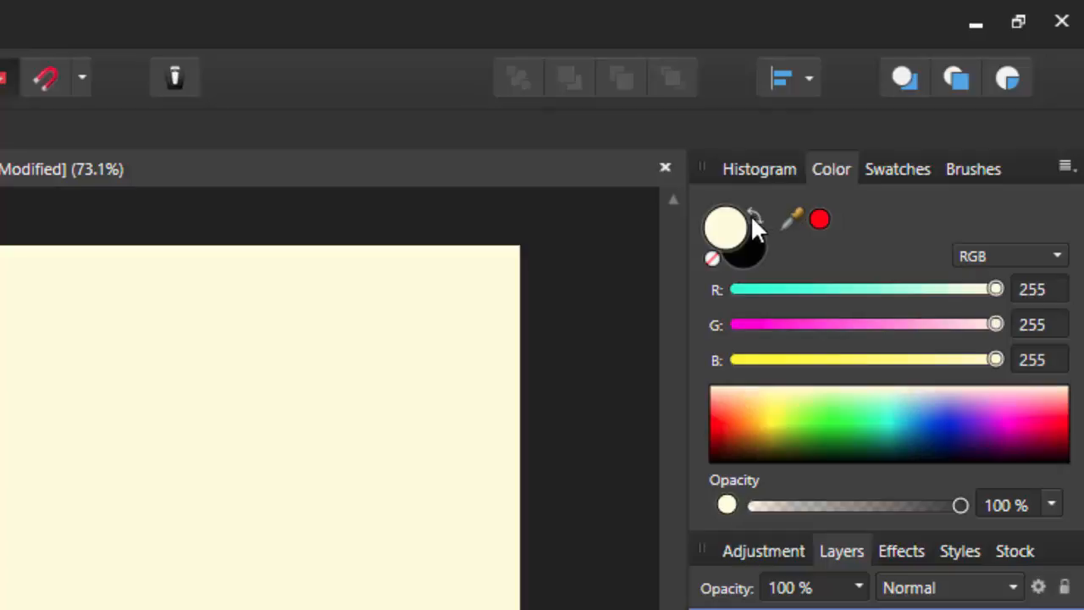
pyautogui.click(758, 213)
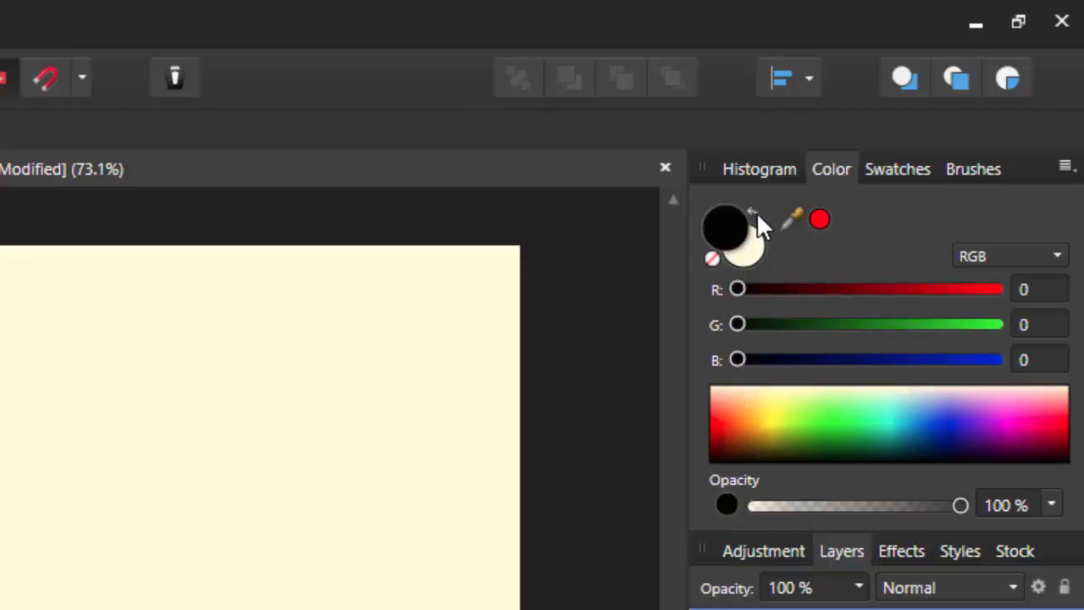
pyautogui.click(757, 212)
pyautogui.click(756, 212)
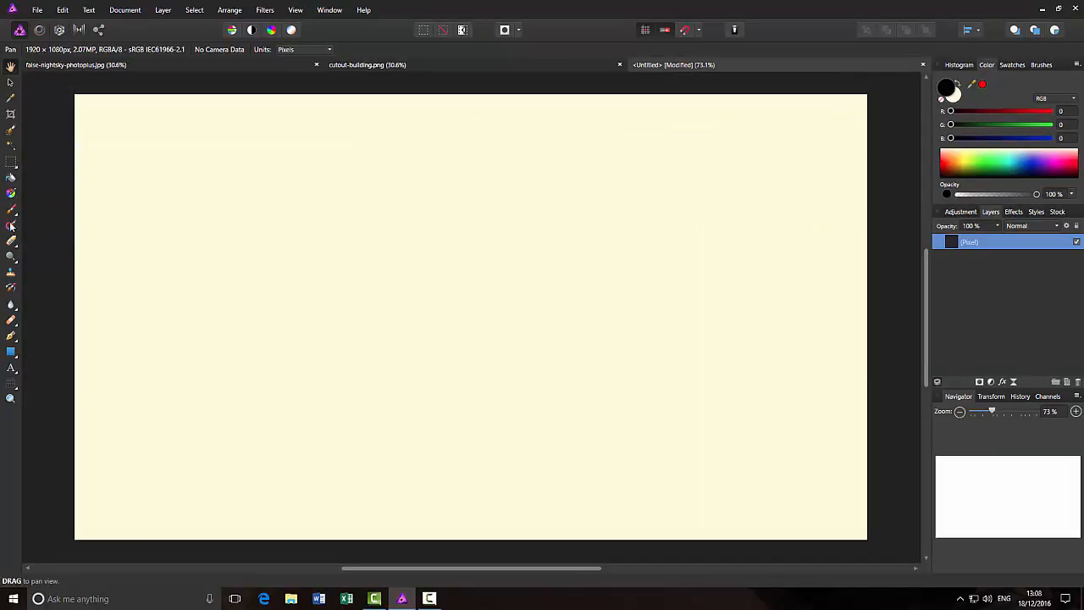
# Flood fill the pixel layer with black and apply monochromatic Gaussian noise to it at 100 % intensity
pyautogui.click(11, 178)
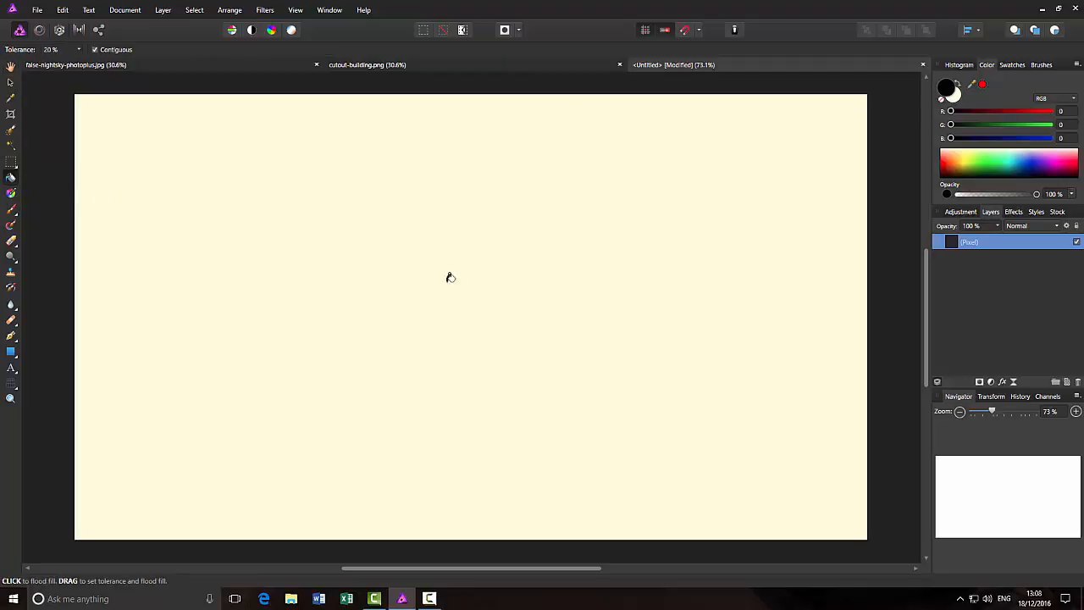
pyautogui.click(562, 278)
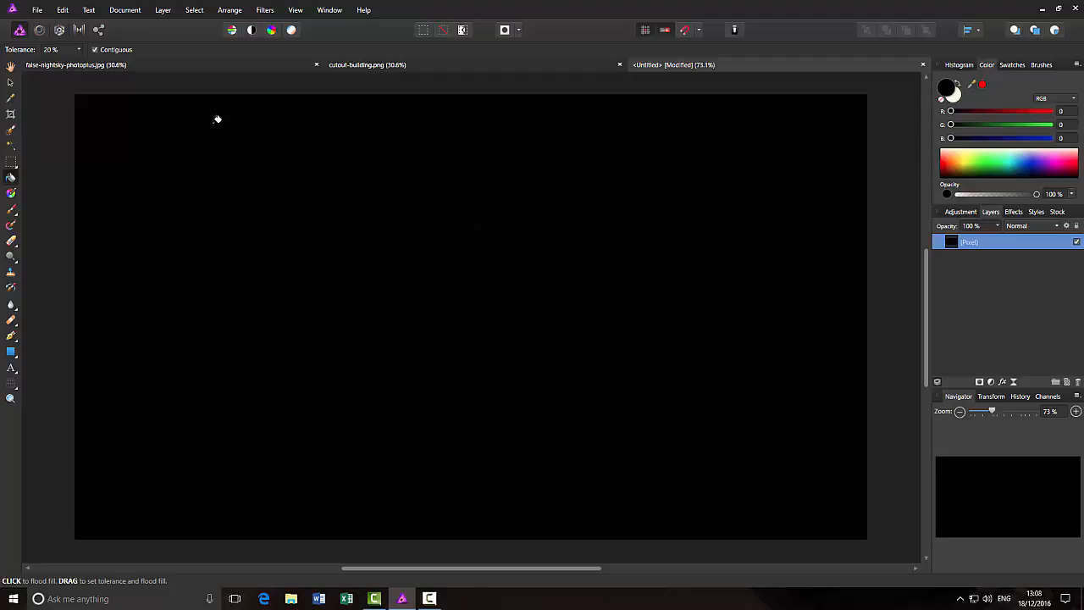
pyautogui.click(264, 10)
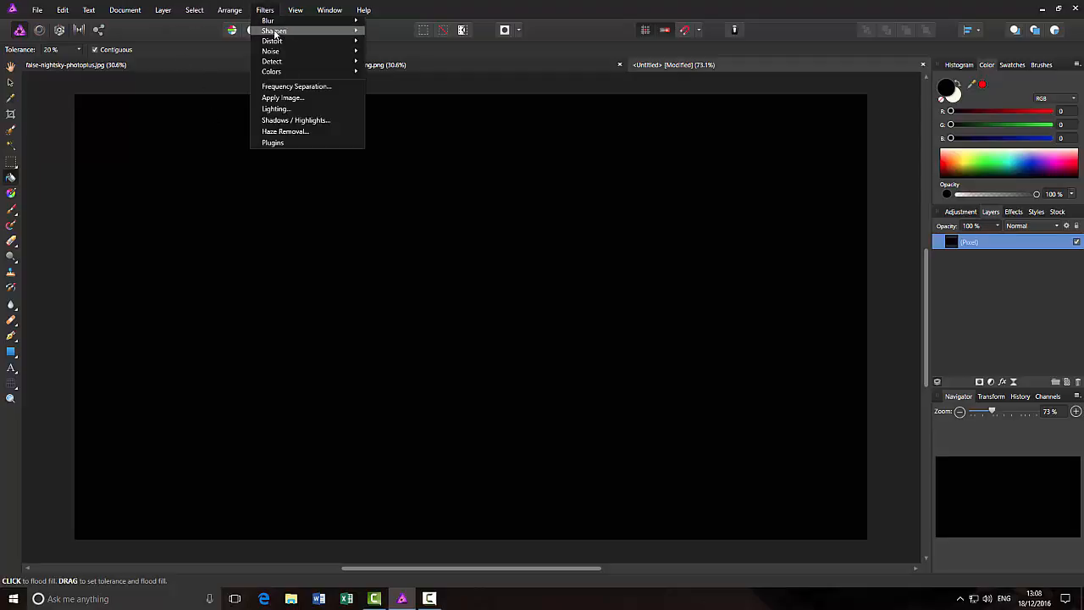
pyautogui.moveTo(318, 50)
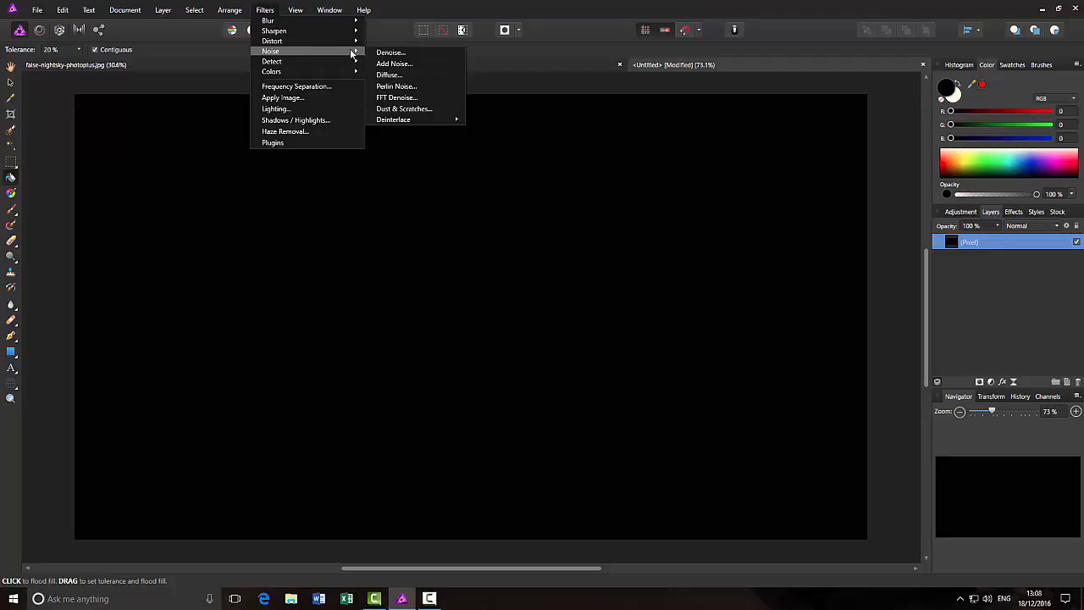
pyautogui.click(406, 66)
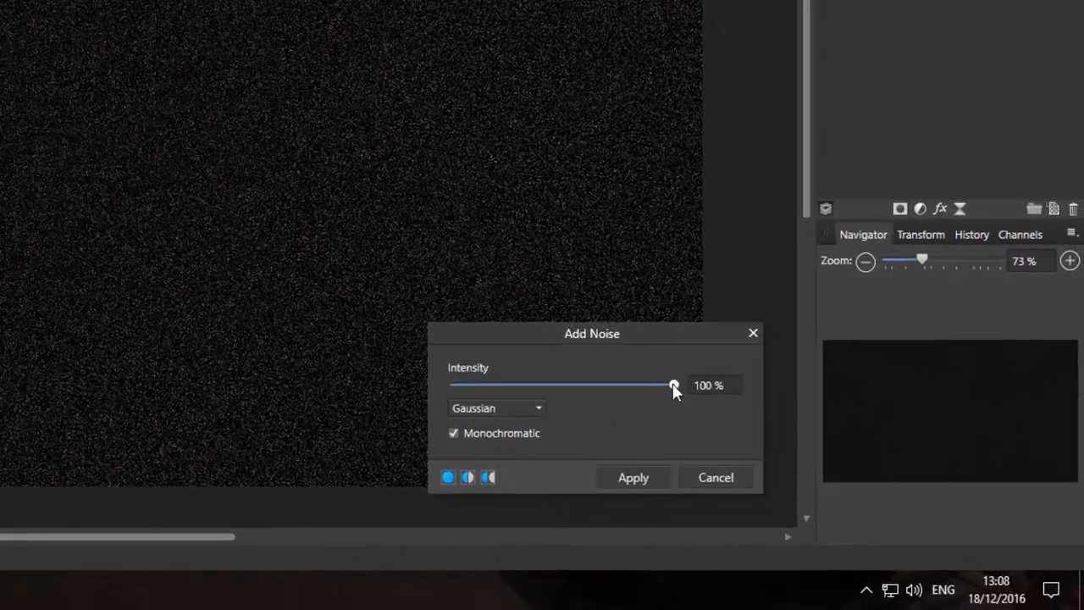
pyautogui.moveTo(673, 387)
pyautogui.mouseDown()
pyautogui.moveTo(657, 391)
pyautogui.moveTo(683, 392)
pyautogui.mouseUp()
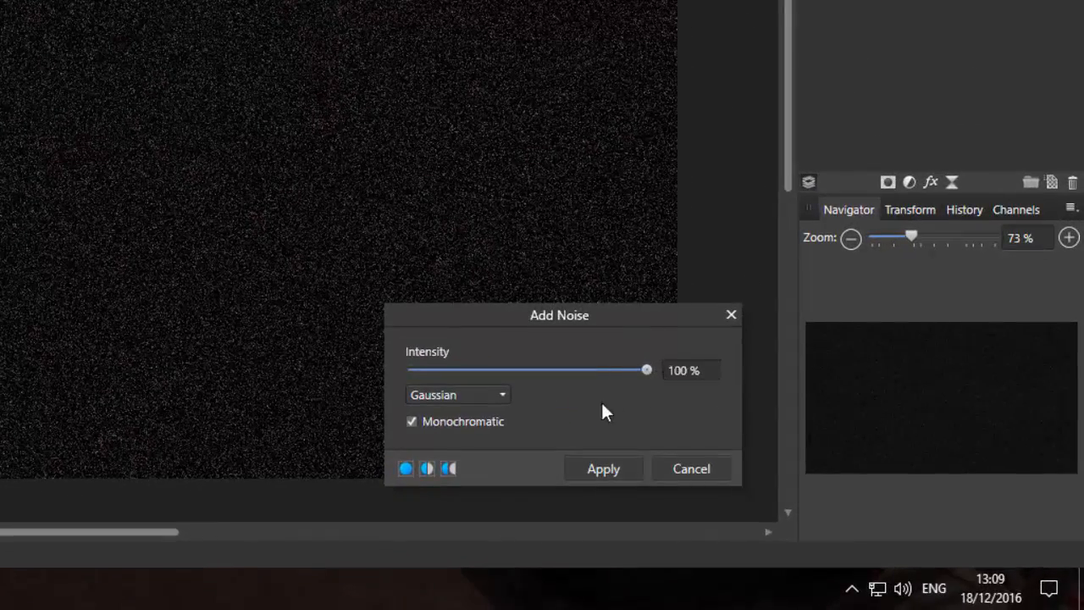
pyautogui.click(503, 395)
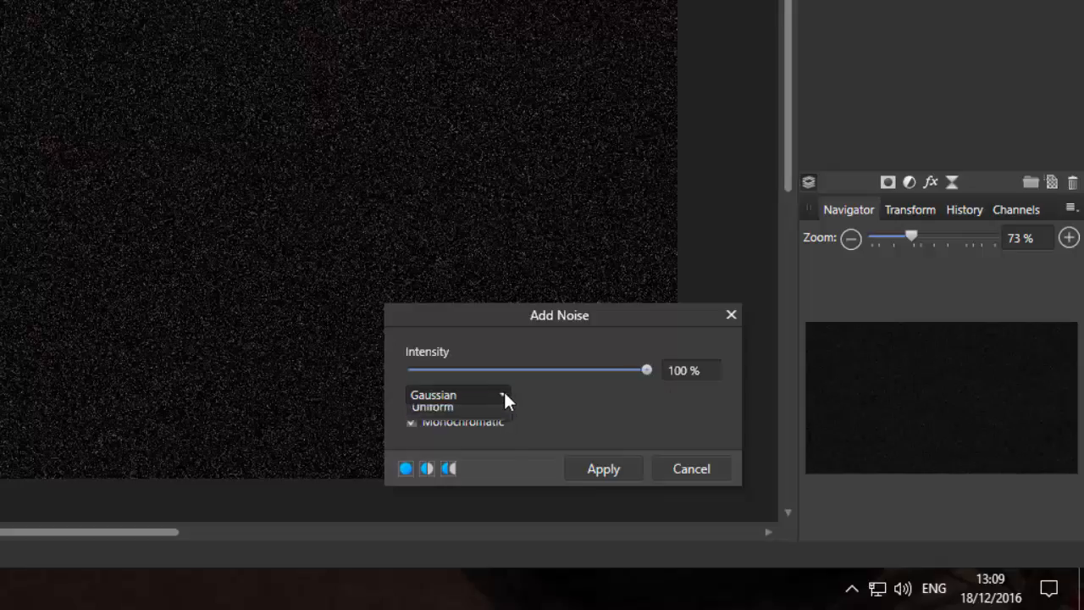
pyautogui.click(502, 392)
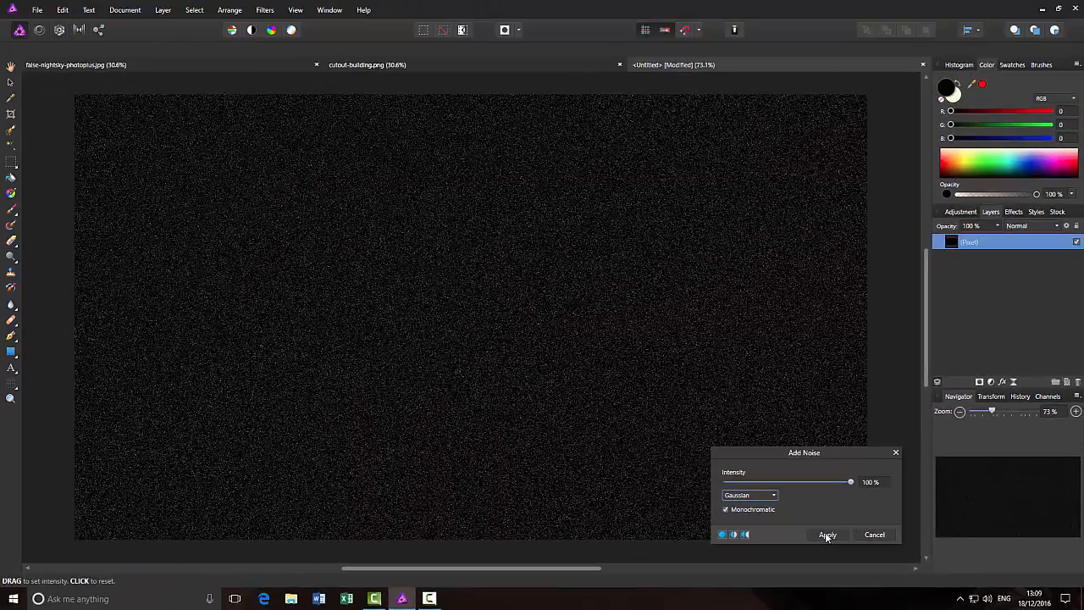
pyautogui.click(827, 536)
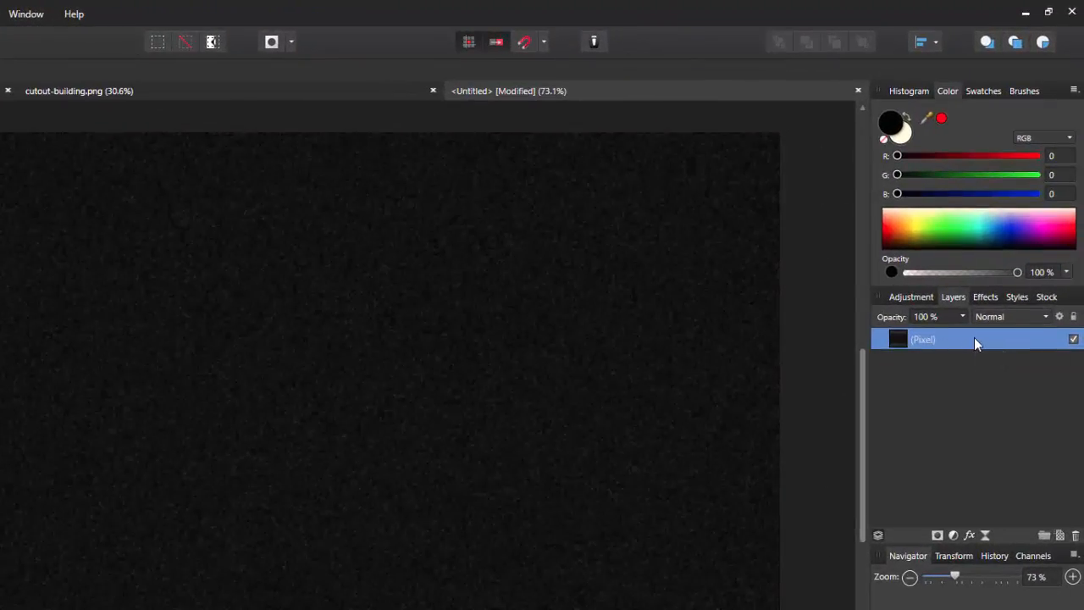
# Duplicate the noise pixel layer and hide the upper copy
pyautogui.rightClick(974, 338)
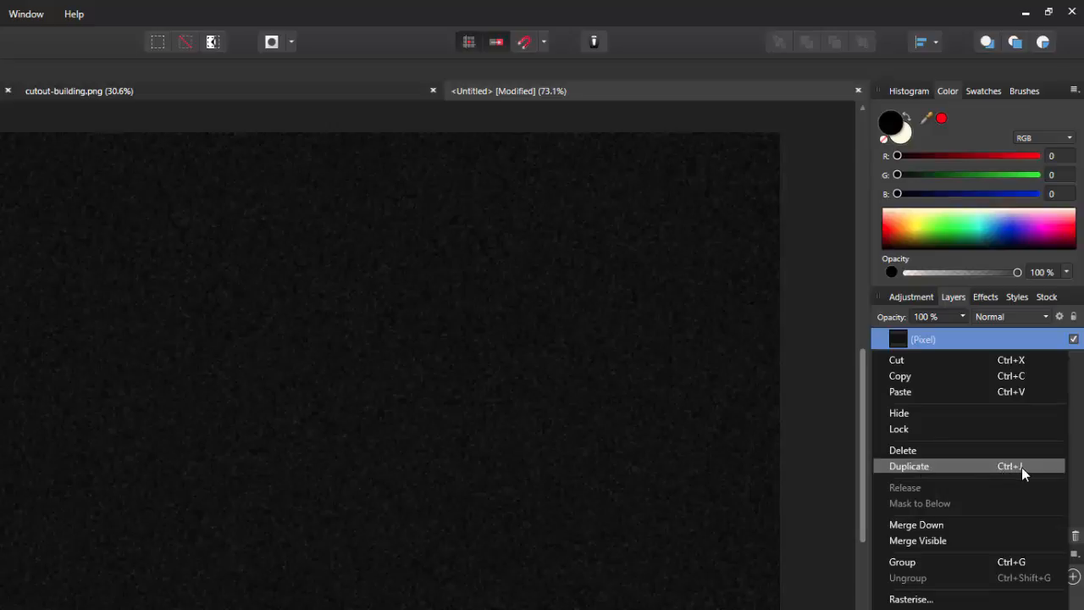
pyautogui.click(947, 465)
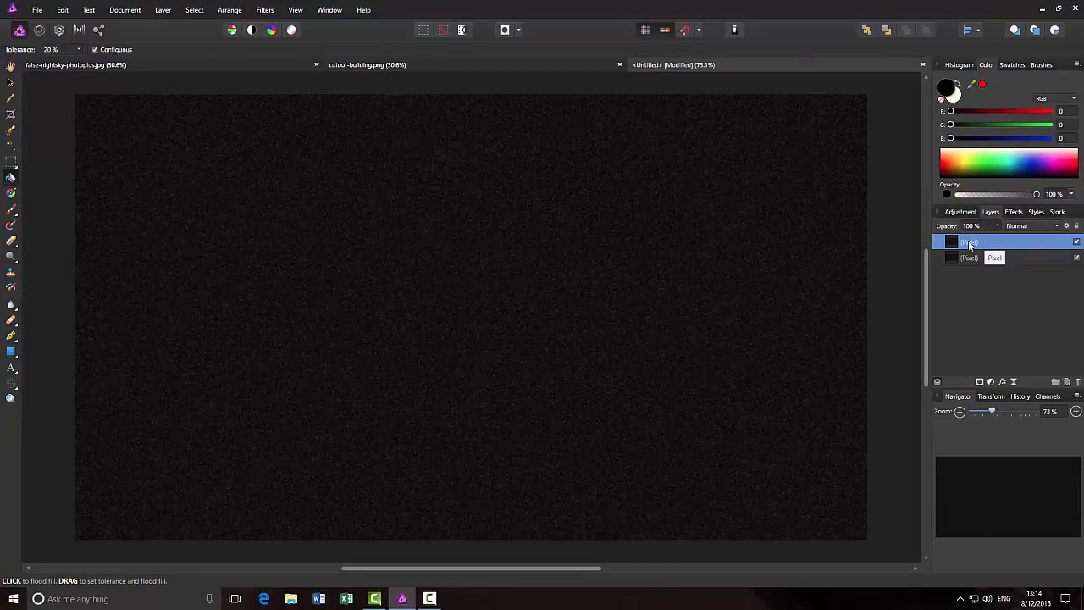
pyautogui.click(1076, 242)
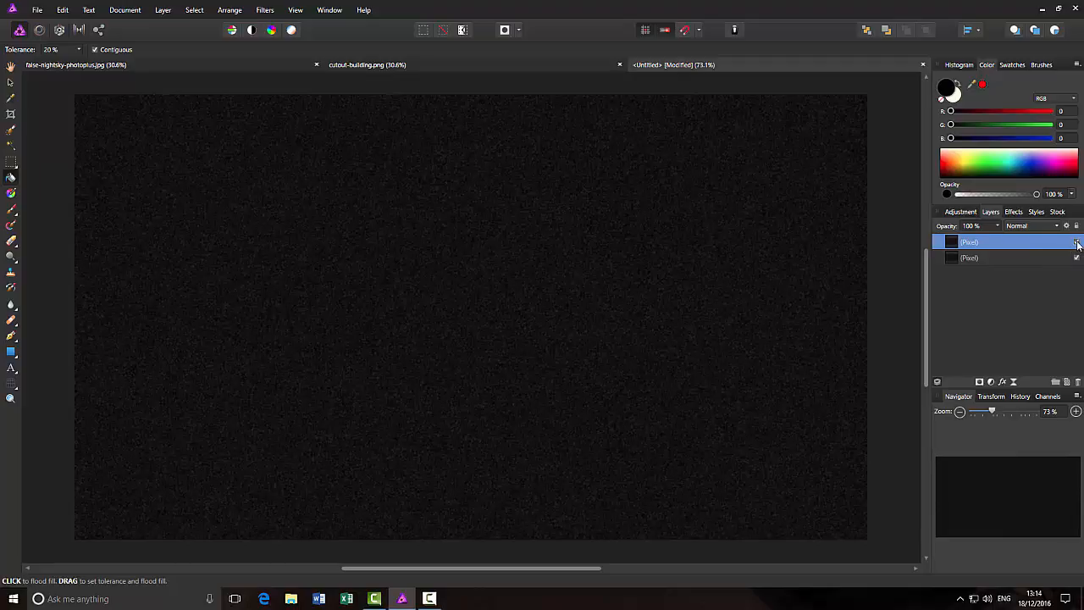
# Apply a Gaussian Blur with a 0.5 px radius to the lower pixel layer
pyautogui.click(1002, 262)
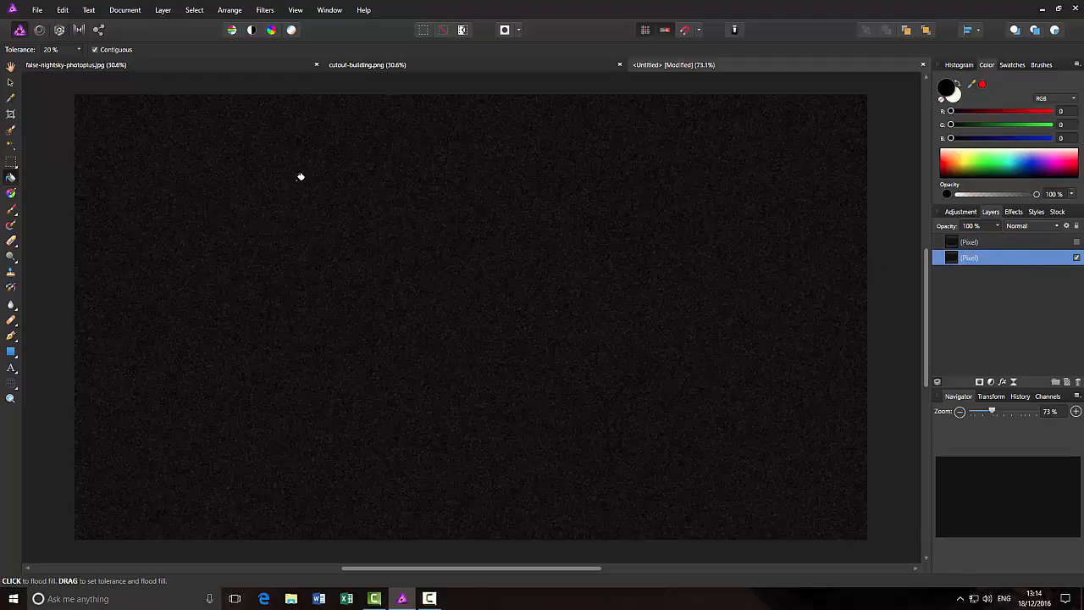
pyautogui.click(267, 12)
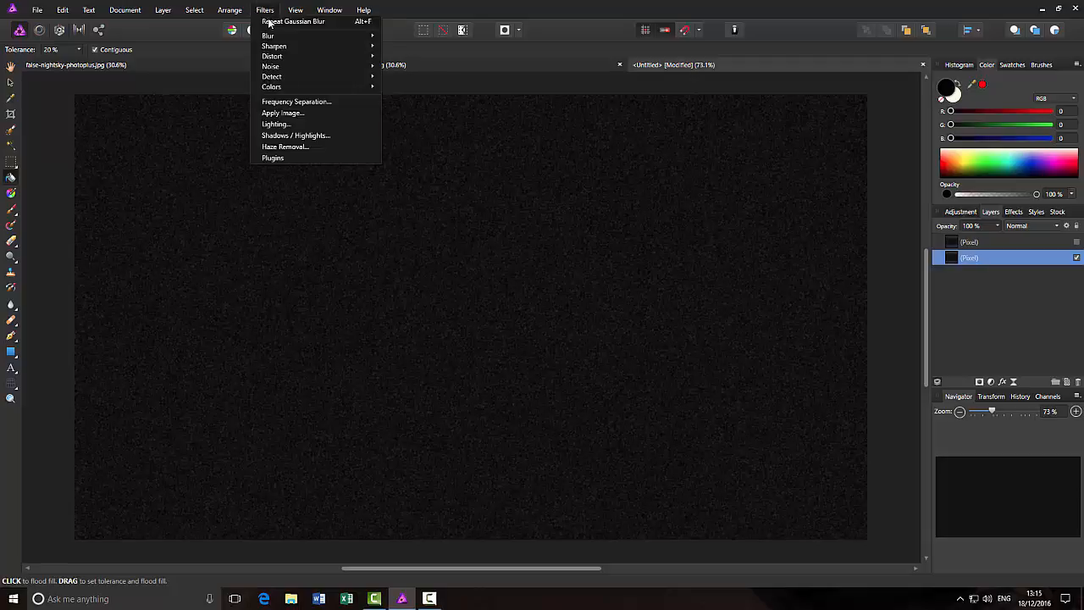
pyautogui.moveTo(333, 39)
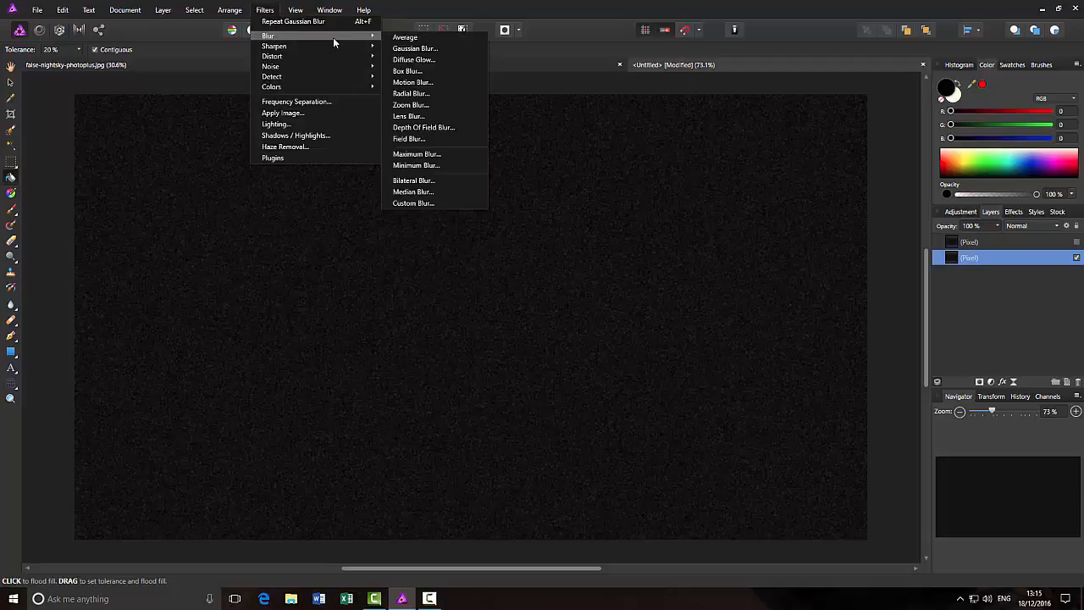
pyautogui.click(403, 52)
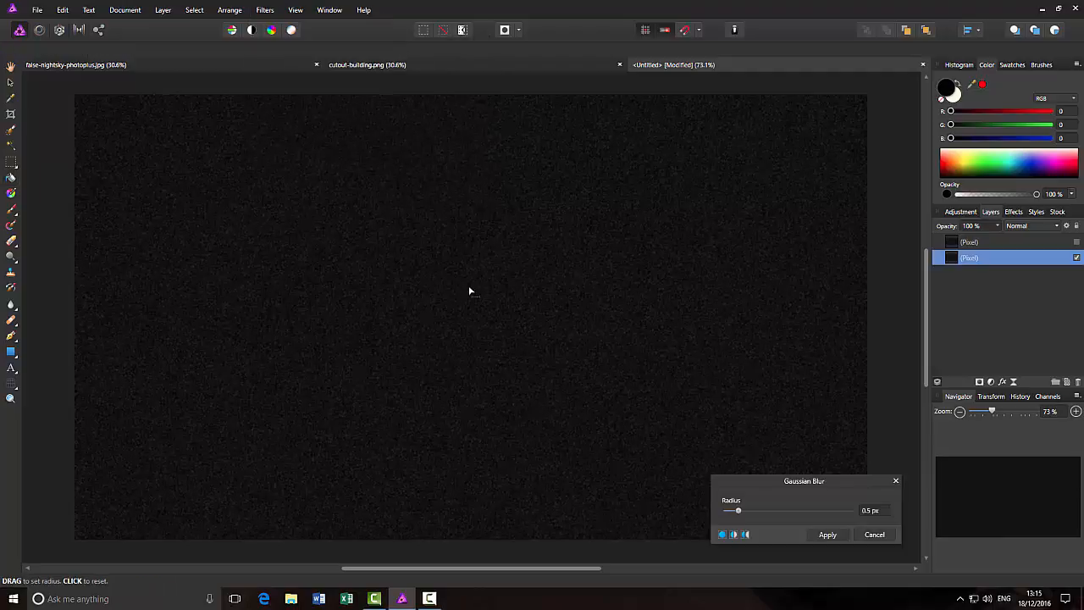
pyautogui.moveTo(760, 481); pyautogui.dragTo(623, 266)
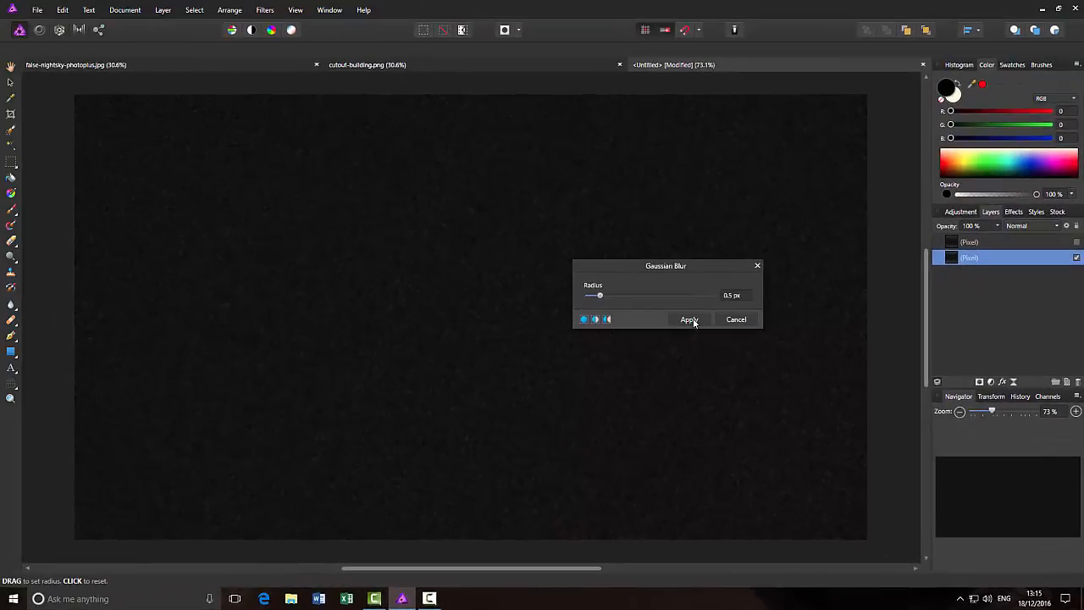
pyautogui.click(690, 319)
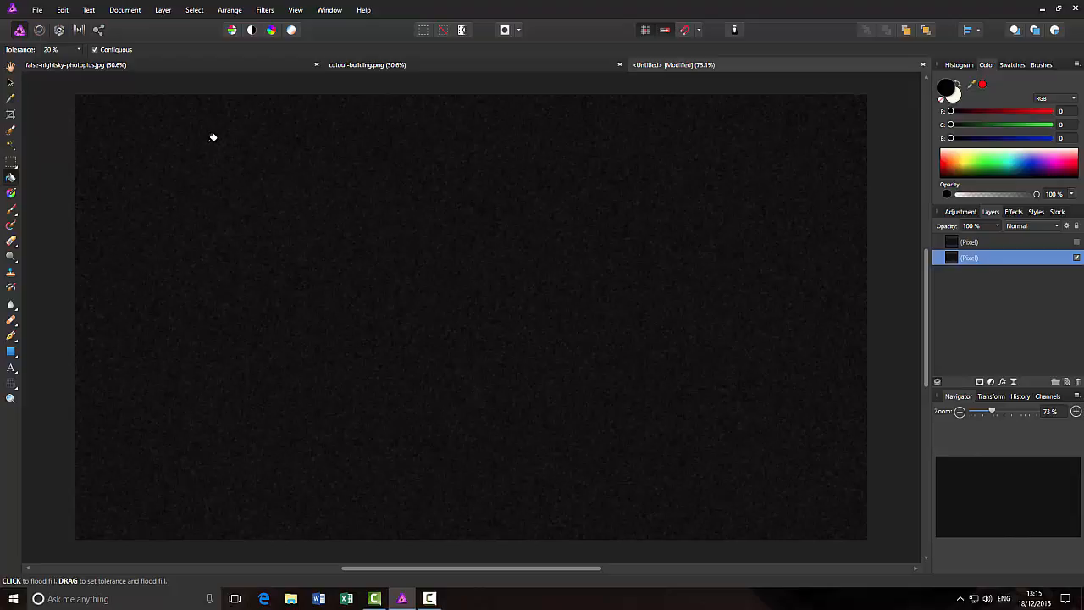
# Add a Levels adjustment above the lower pixel layer and set its black level to 12 %
pyautogui.click(960, 212)
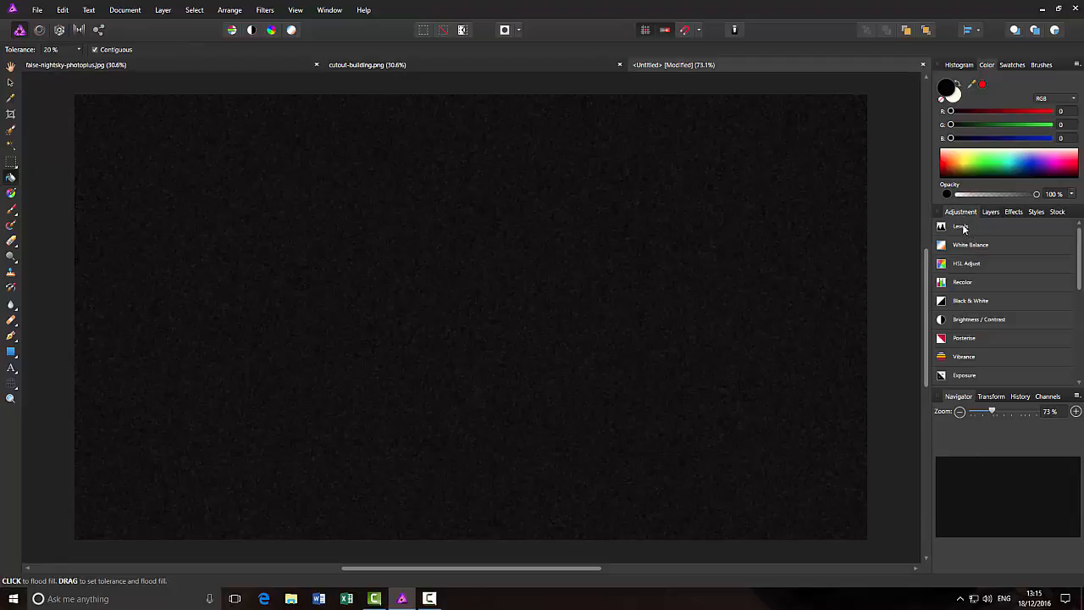
pyautogui.click(962, 227)
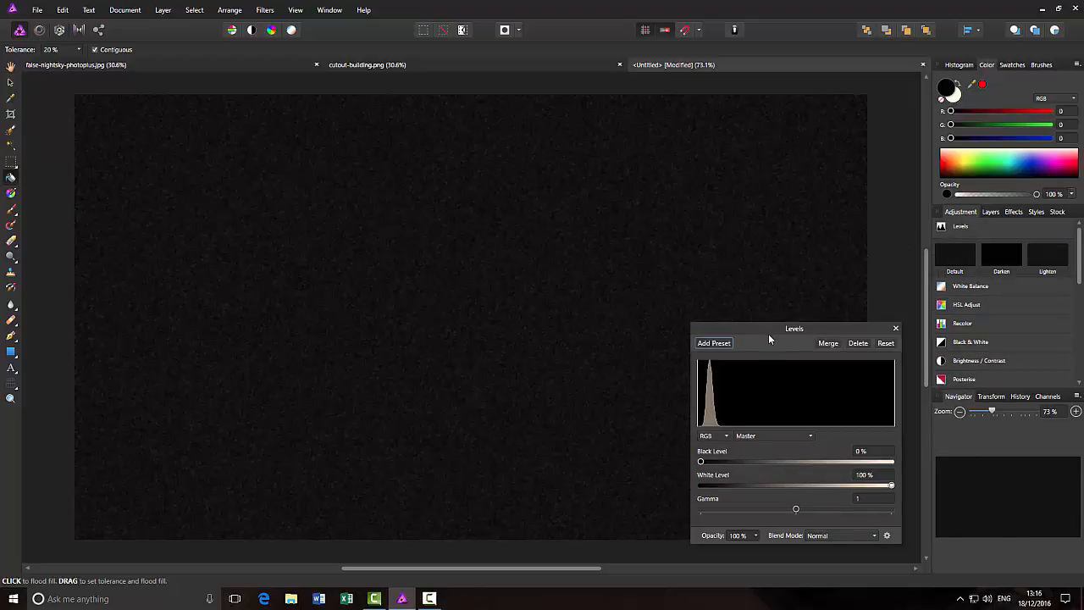
pyautogui.moveTo(765, 327); pyautogui.dragTo(587, 211)
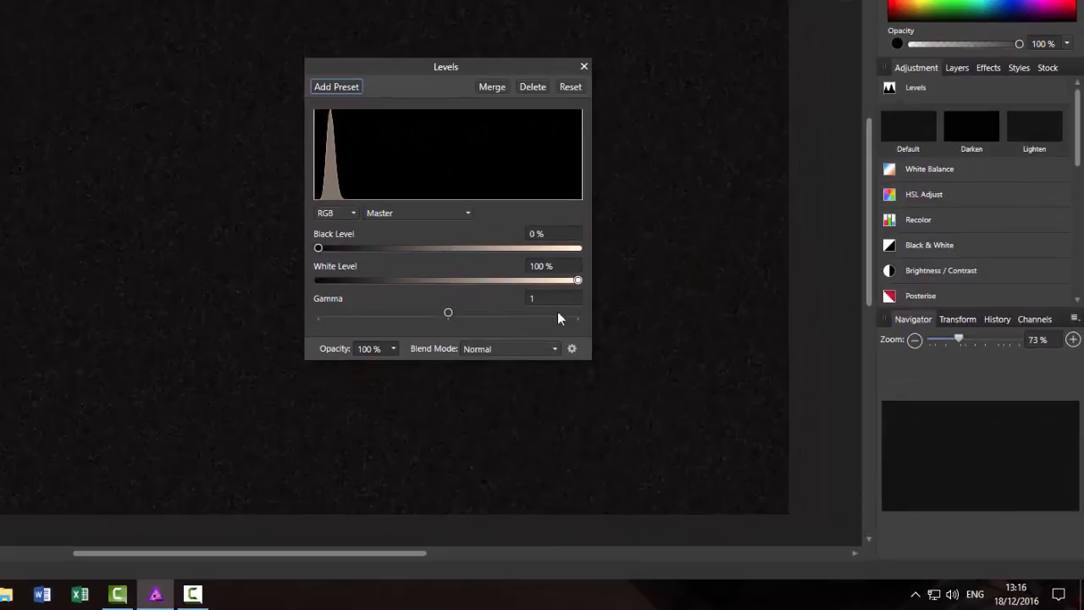
pyautogui.click(957, 68)
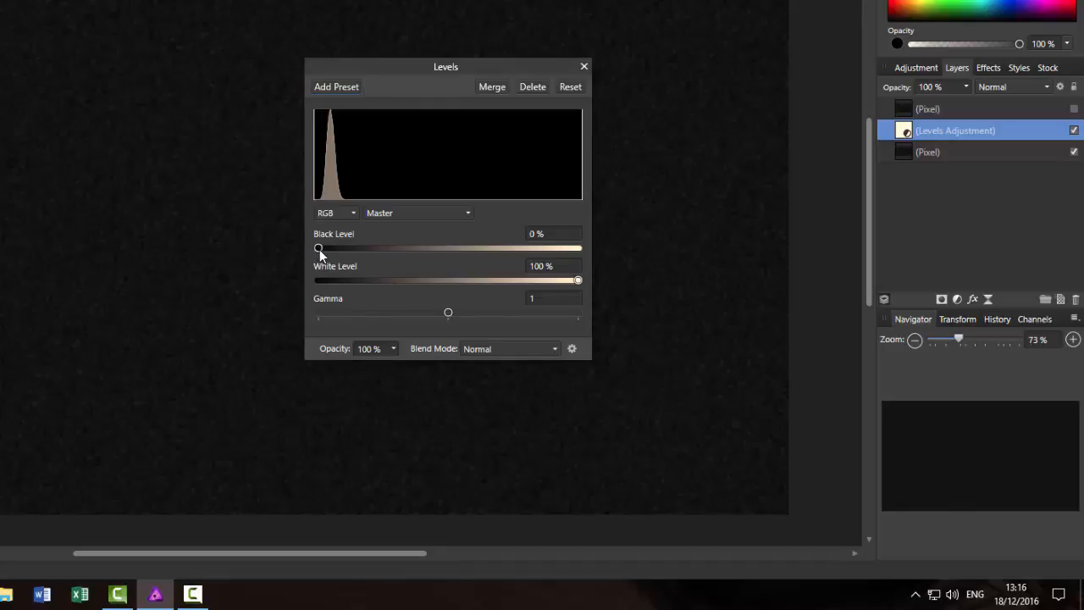
pyautogui.moveTo(319, 249)
pyautogui.mouseDown()
pyautogui.moveTo(366, 255)
pyautogui.moveTo(348, 262)
pyautogui.mouseUp()
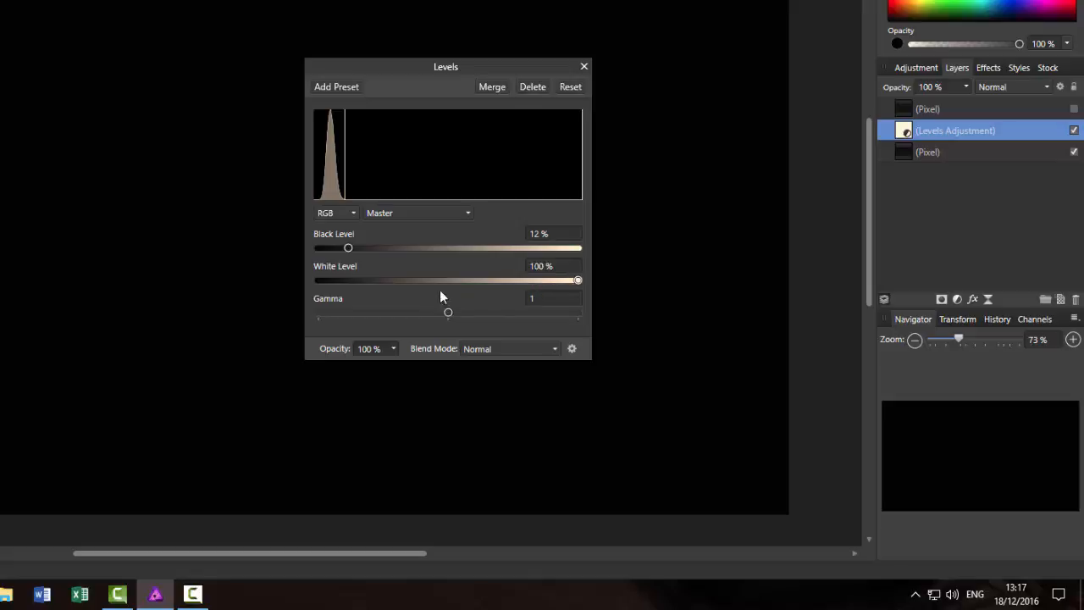
# Set the Levels white level to 47 % and gamma to 0.343, and merge the adjustment into the lower pixel layer
pyautogui.moveTo(579, 283); pyautogui.dragTo(440, 285)
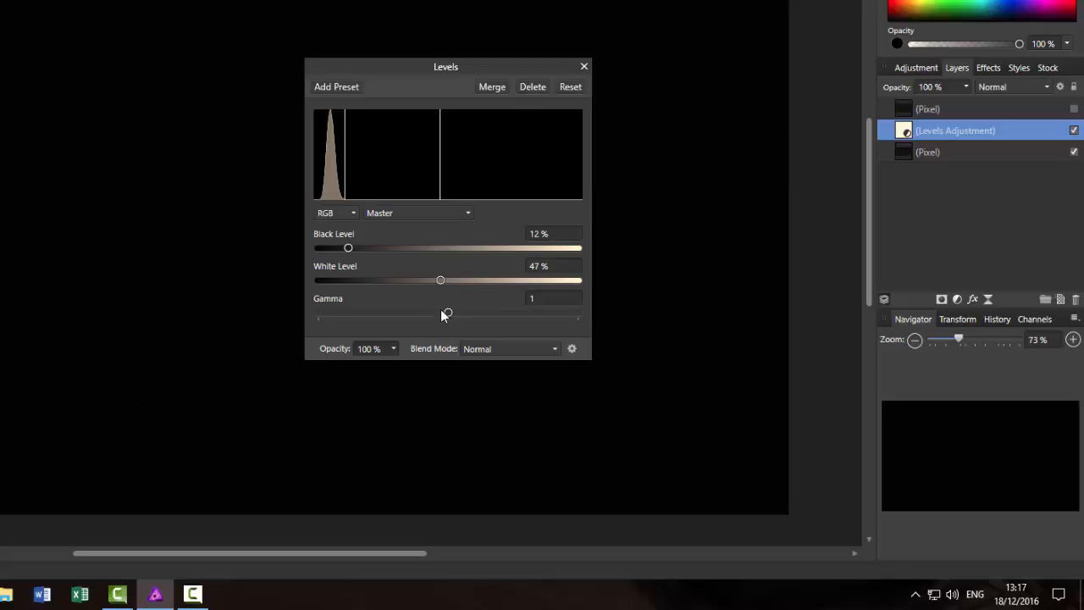
pyautogui.moveTo(448, 313); pyautogui.dragTo(434, 312)
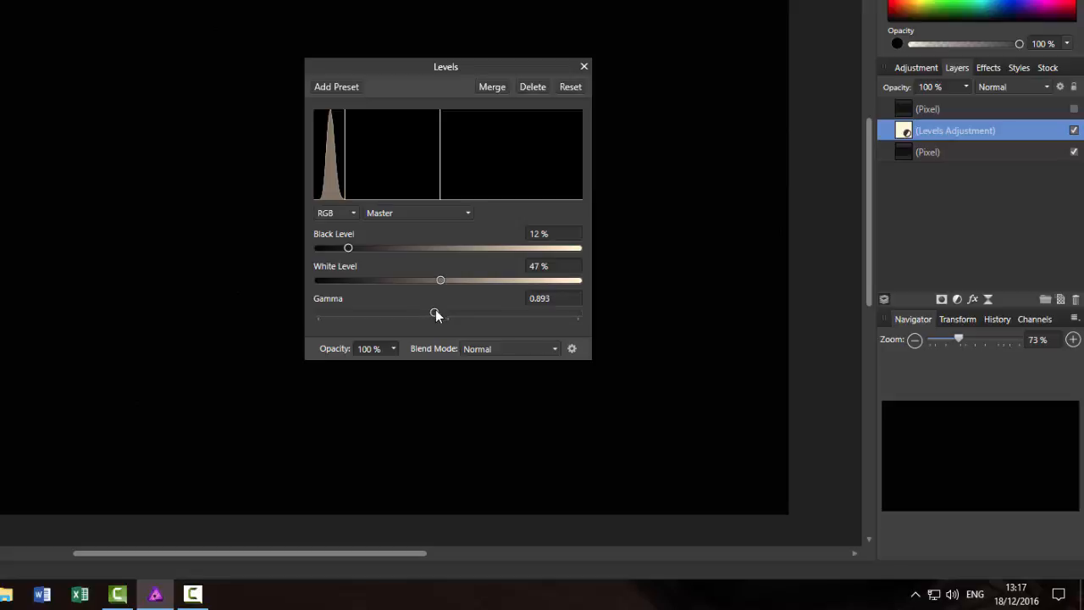
pyautogui.click(542, 301)
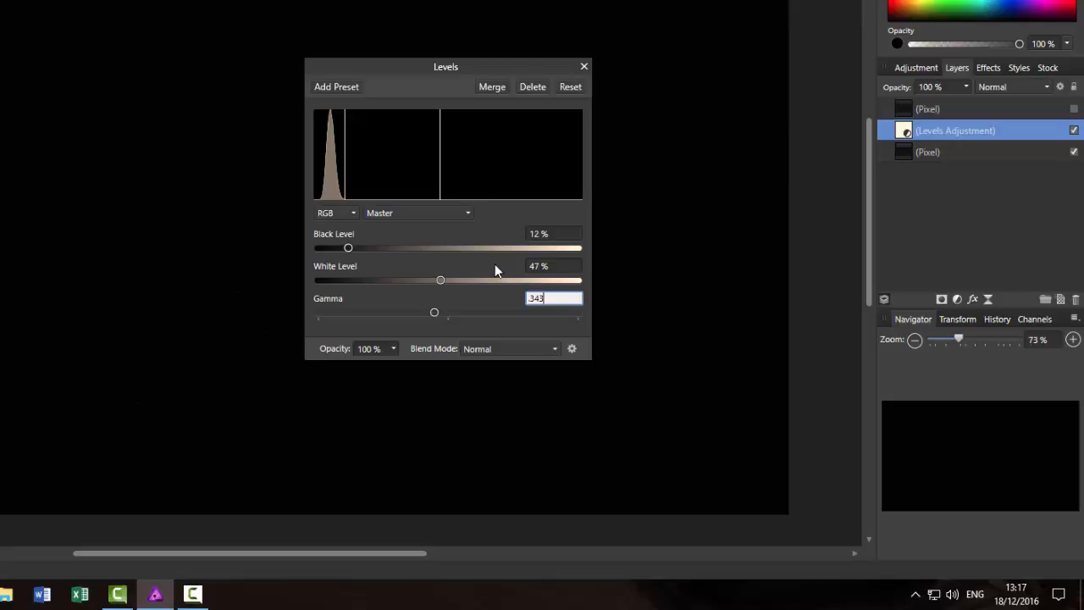
pyautogui.press('Return')
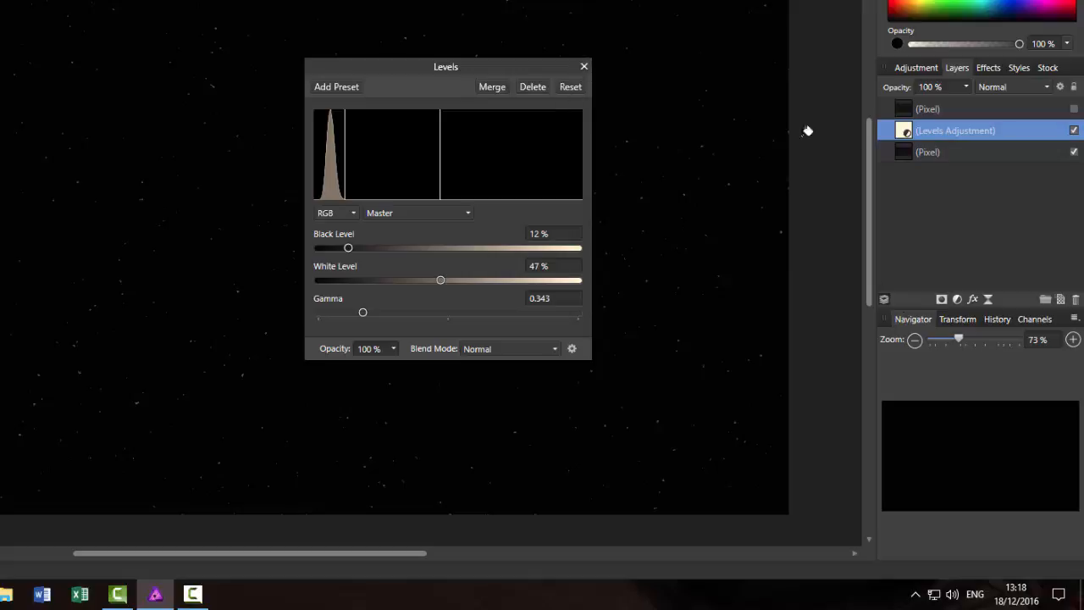
pyautogui.click(492, 87)
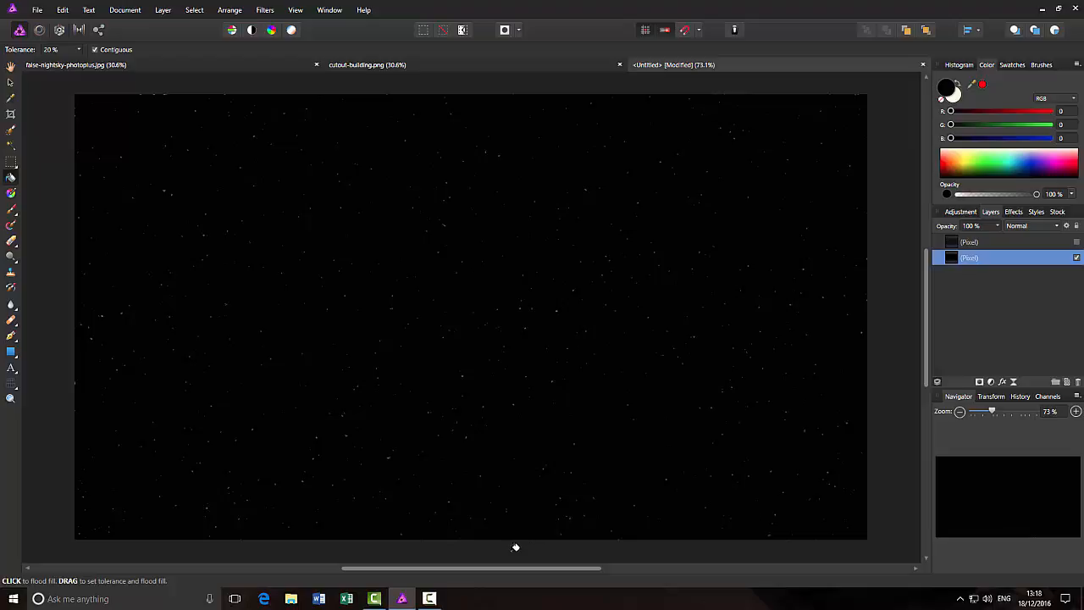
pyautogui.click(37, 10)
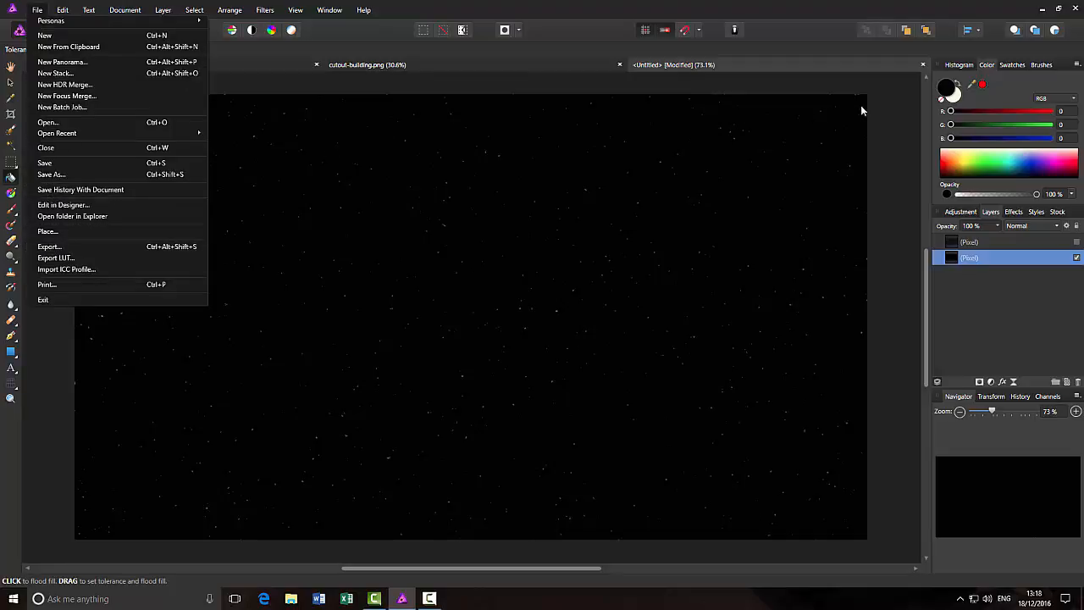
pyautogui.click(897, 91)
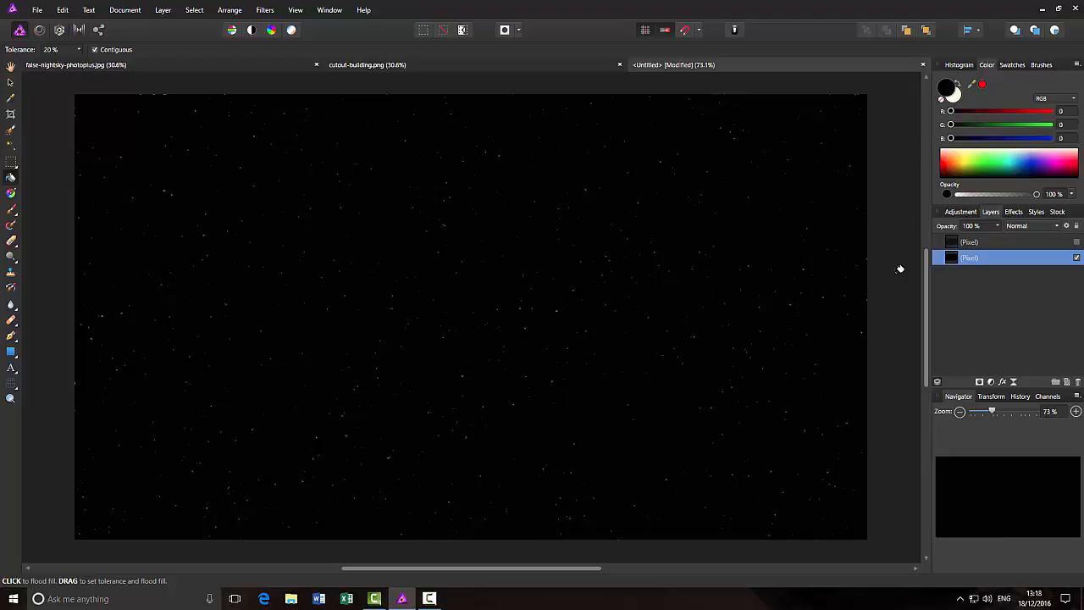
# Show the upper pixel layer and apply a Gaussian Blur with a 2.1 px radius to it
pyautogui.click(1013, 245)
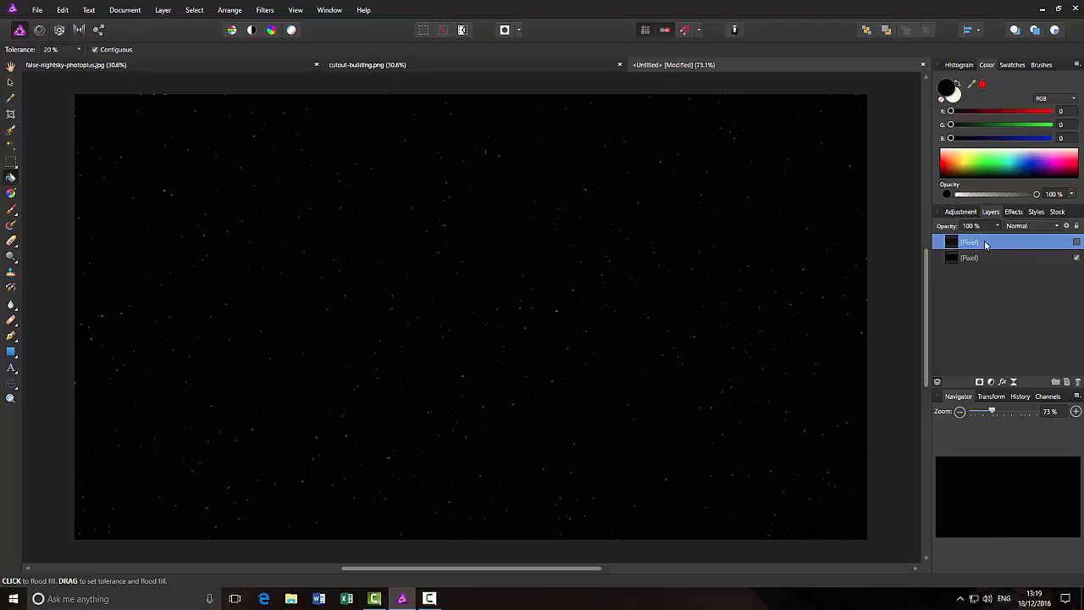
pyautogui.click(1076, 243)
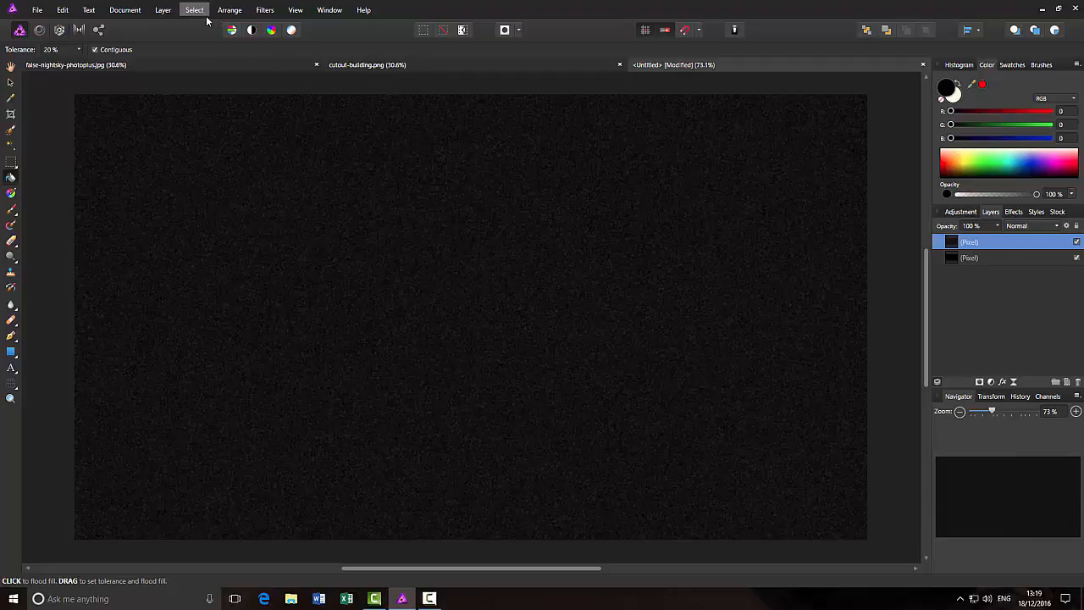
pyautogui.click(256, 11)
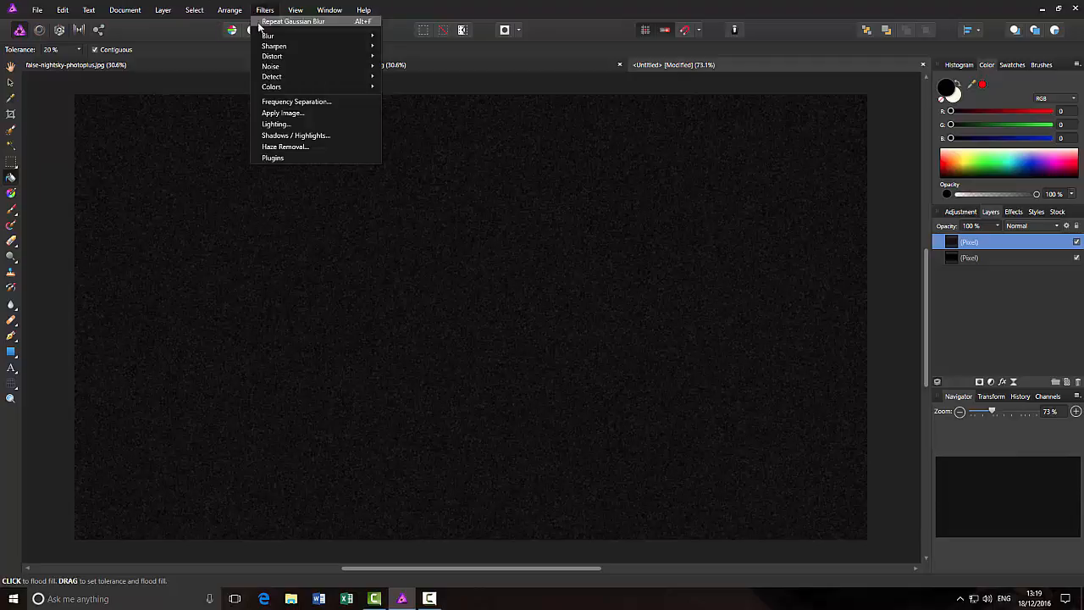
pyautogui.moveTo(339, 39)
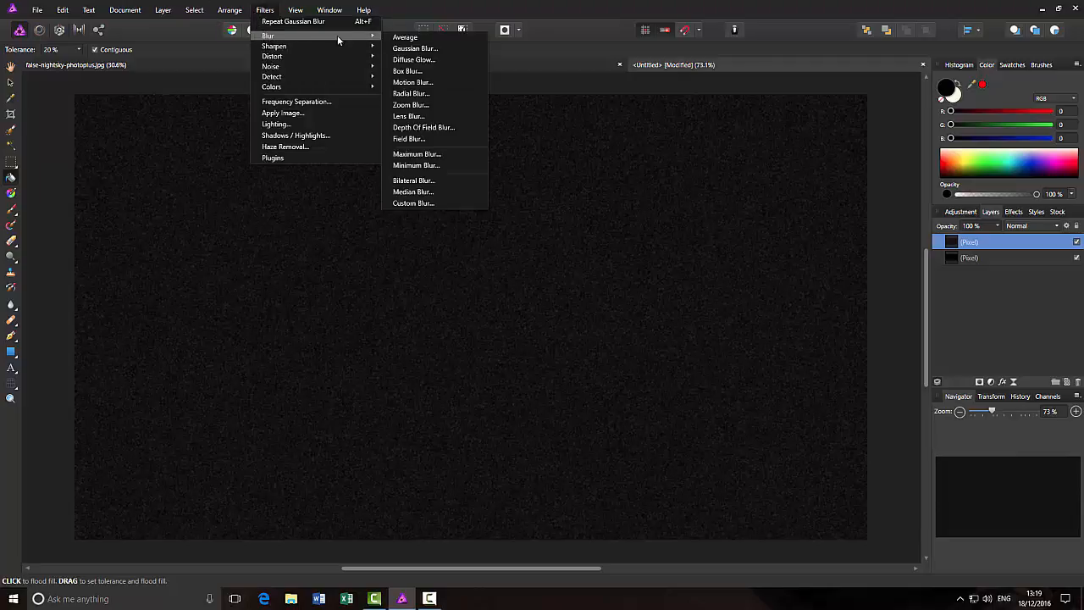
pyautogui.click(406, 48)
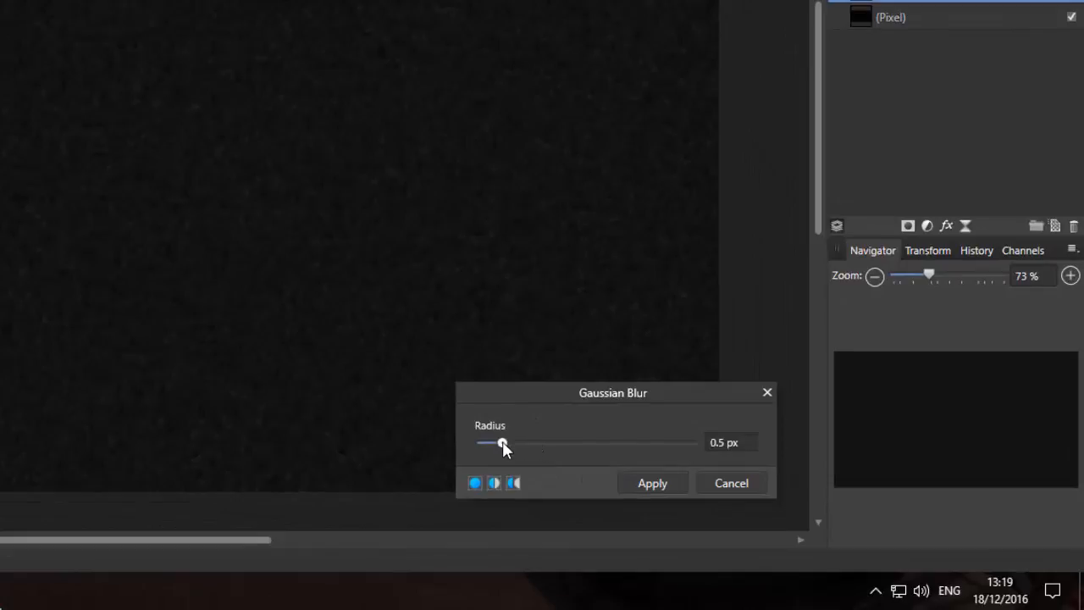
pyautogui.moveTo(502, 442); pyautogui.dragTo(533, 442)
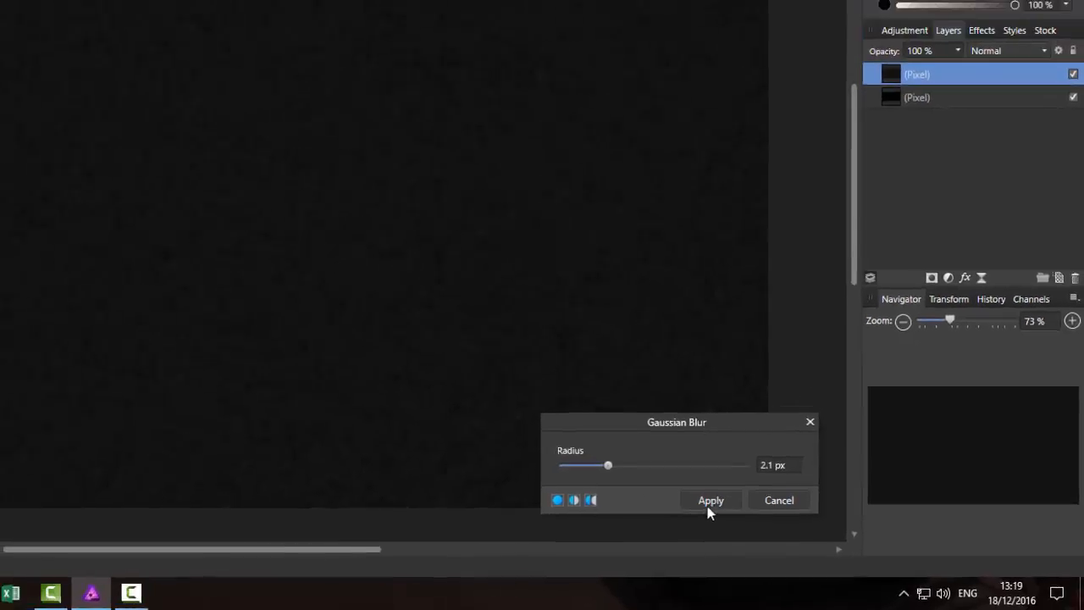
pyautogui.click(652, 483)
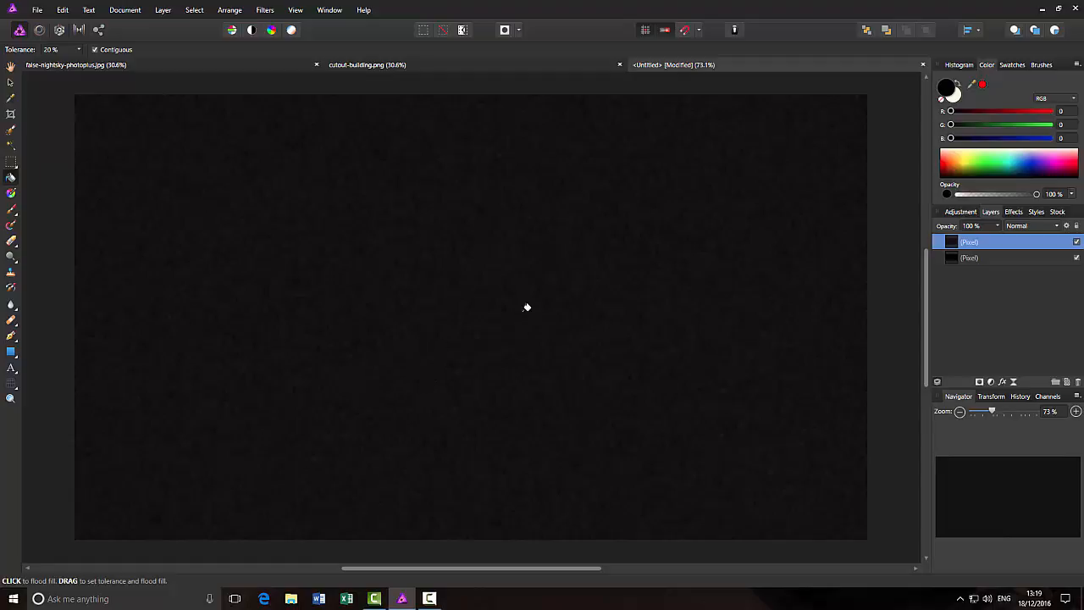
# Add a Levels adjustment above the upper pixel layer and set its black level to 10 %
pyautogui.click(961, 212)
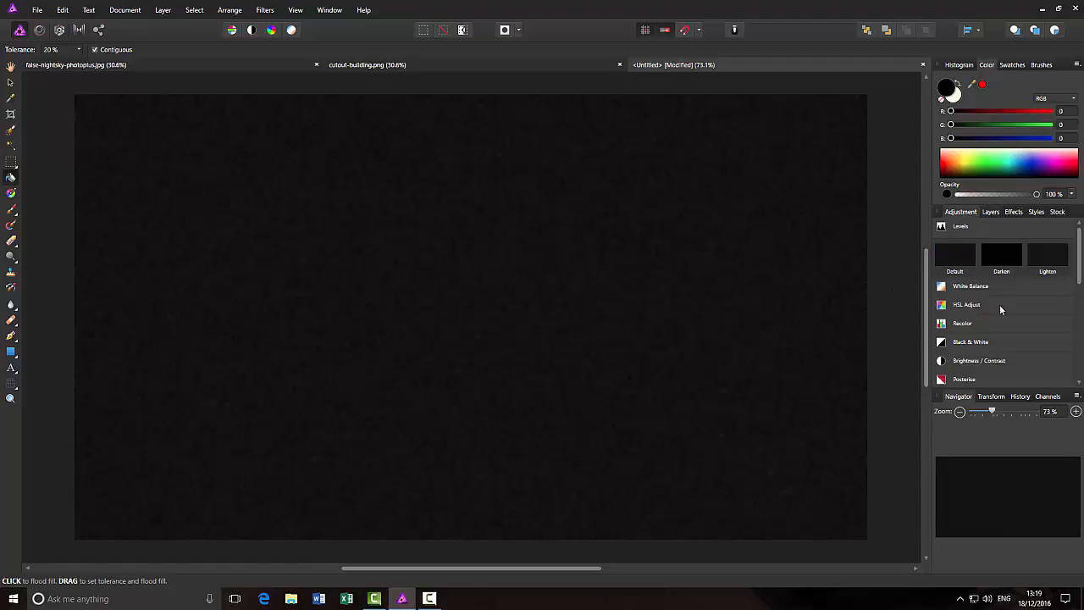
pyautogui.click(942, 228)
pyautogui.click(990, 212)
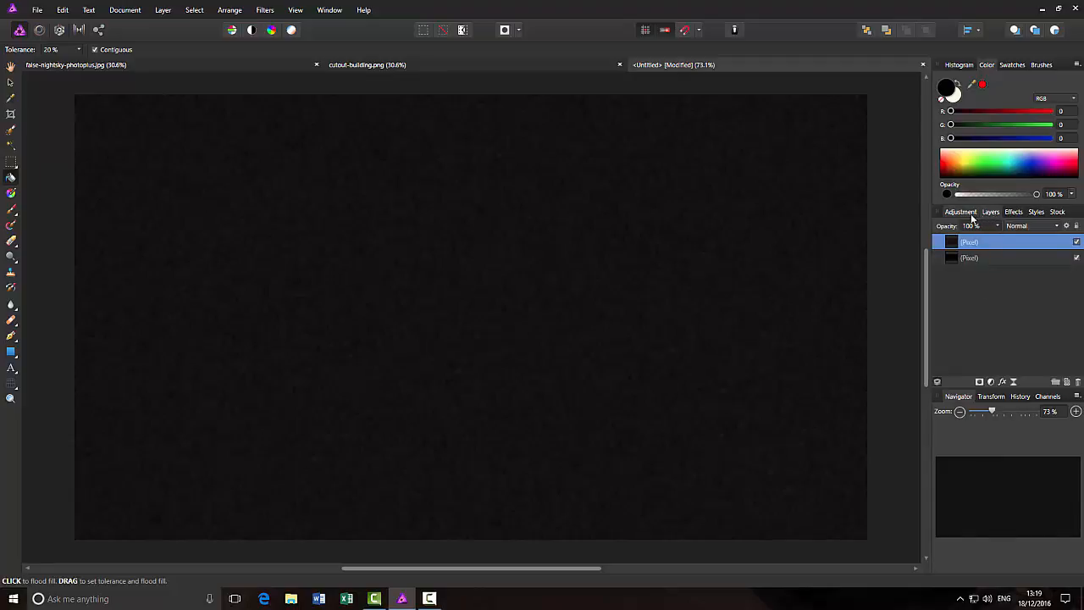
pyautogui.click(961, 212)
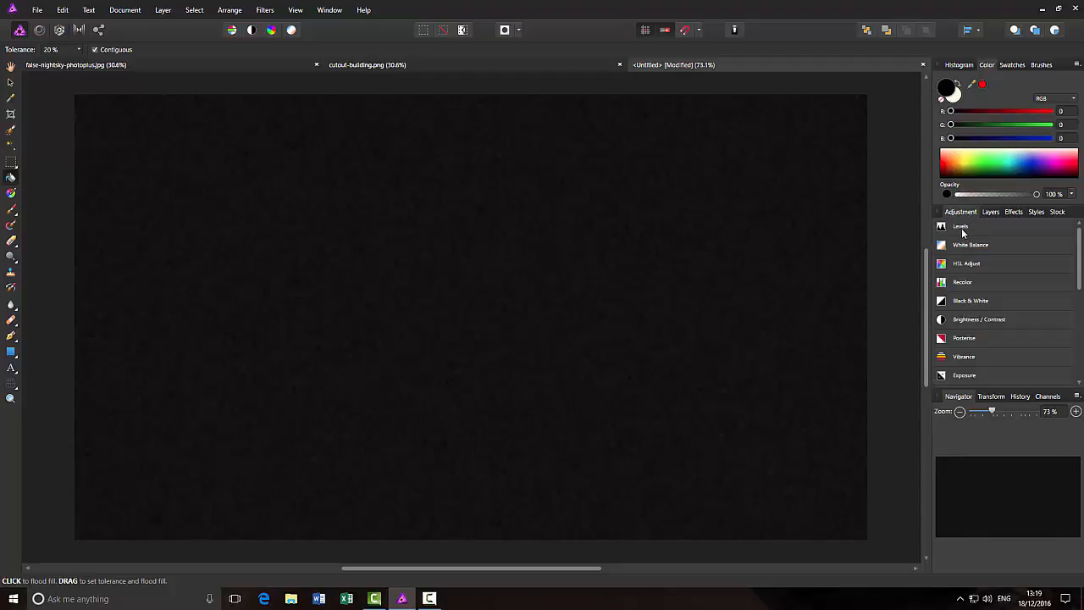
pyautogui.click(960, 227)
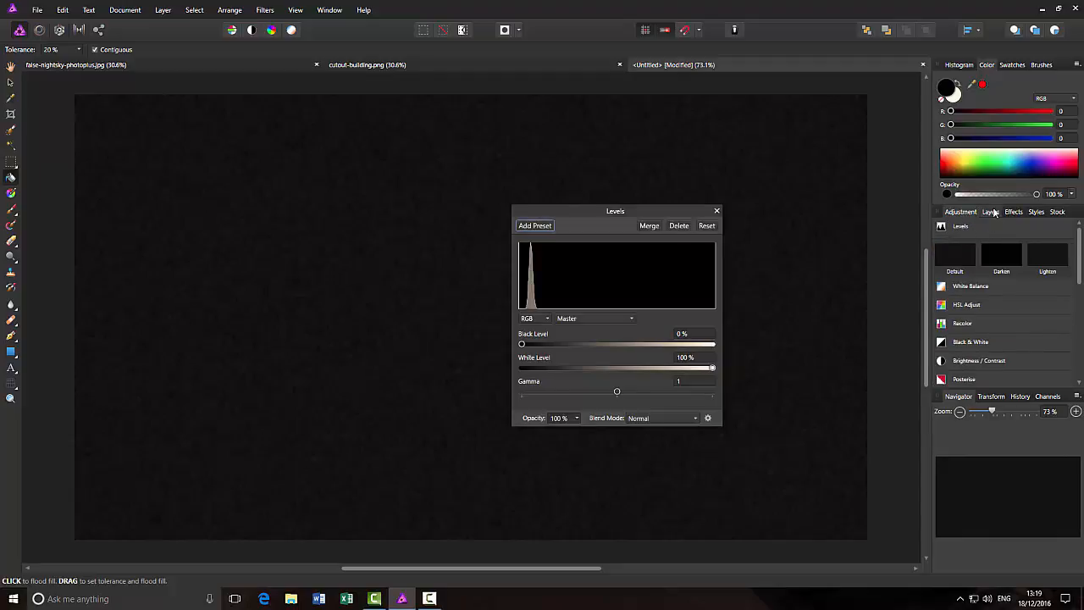
pyautogui.click(992, 211)
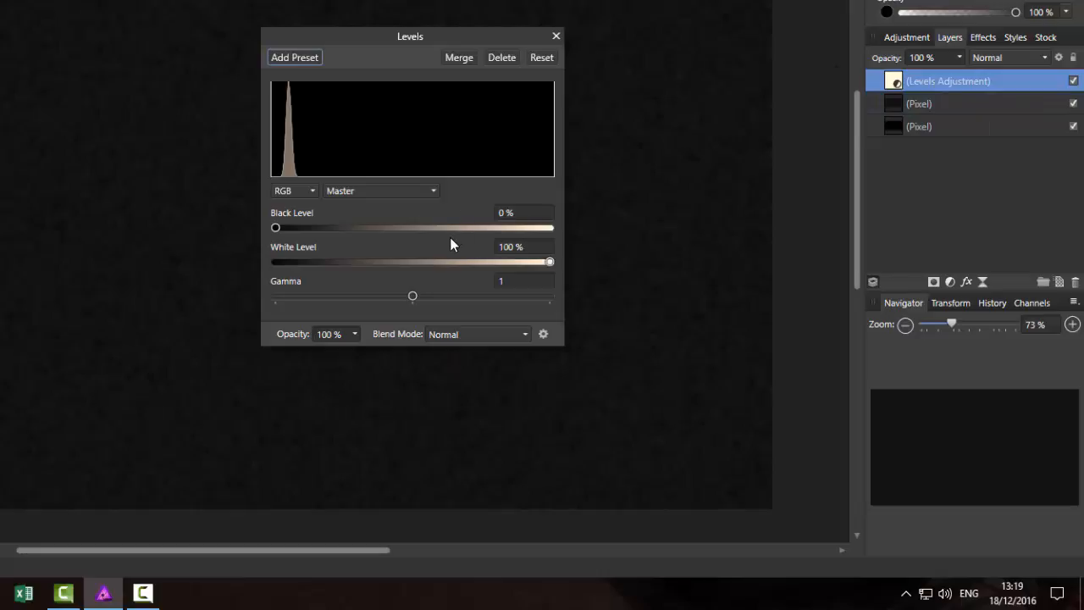
pyautogui.click(514, 213)
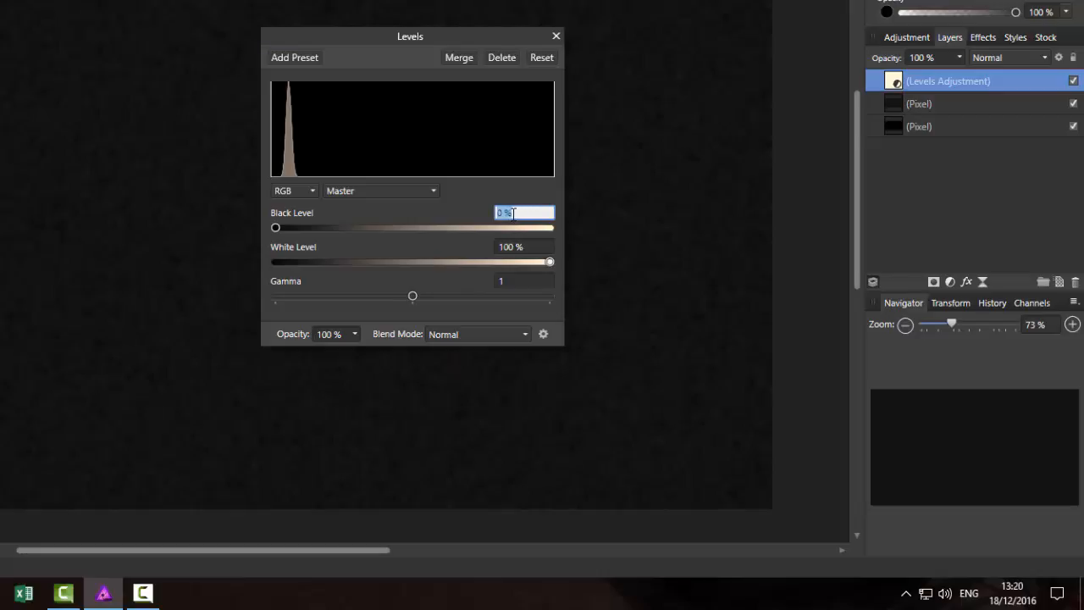
pyautogui.write('10')
# Set the Levels white level to 26 % and gamma to 0.302, and merge the adjustment into the upper pixel layer
pyautogui.click(510, 248)
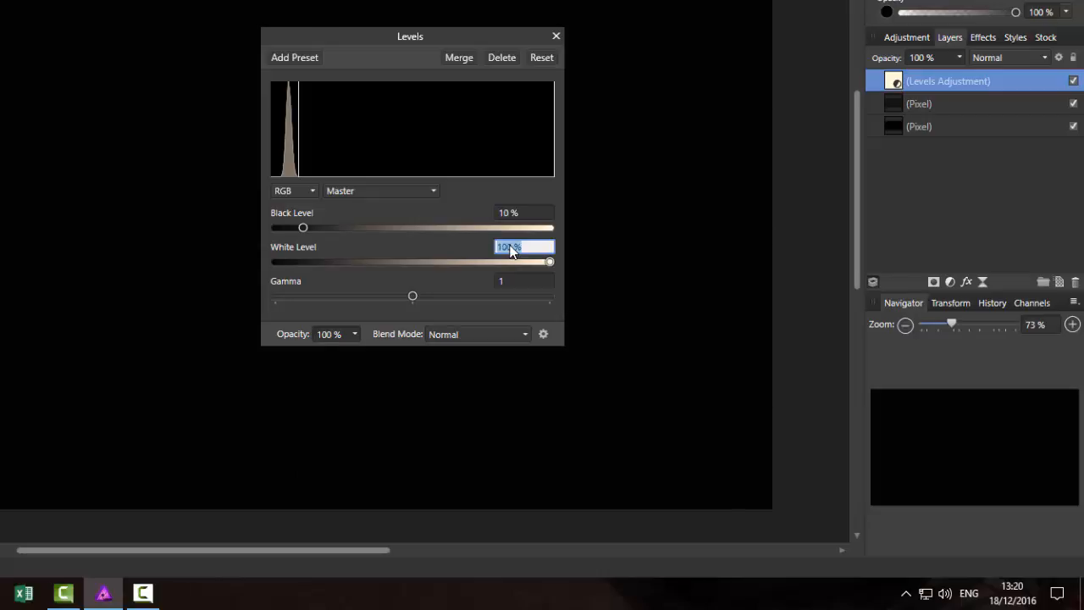
pyautogui.write('26')
pyautogui.click(517, 282)
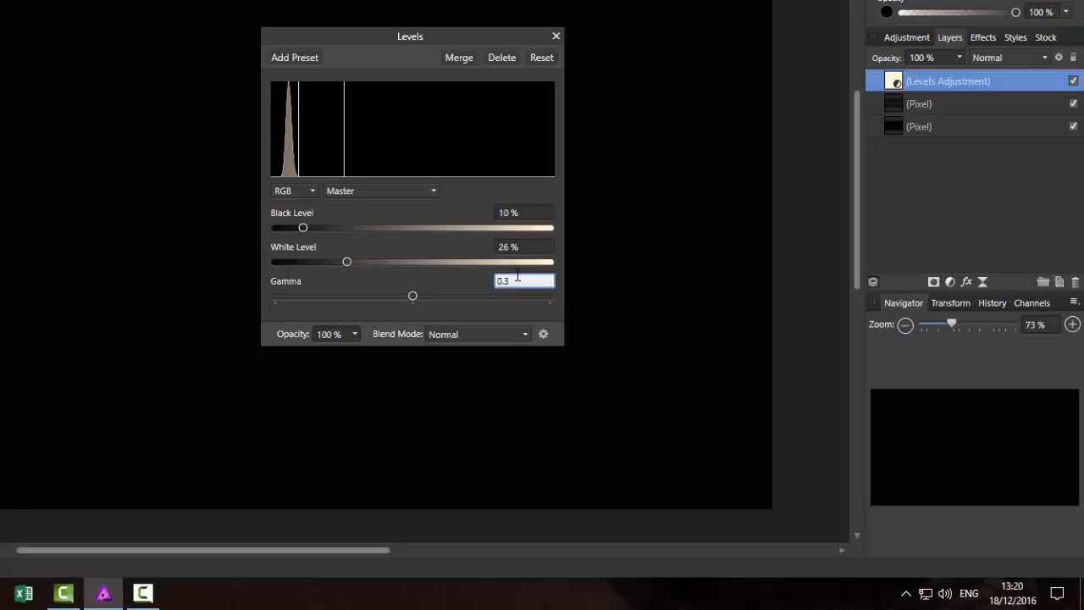
pyautogui.write('02')
pyautogui.press('Return')
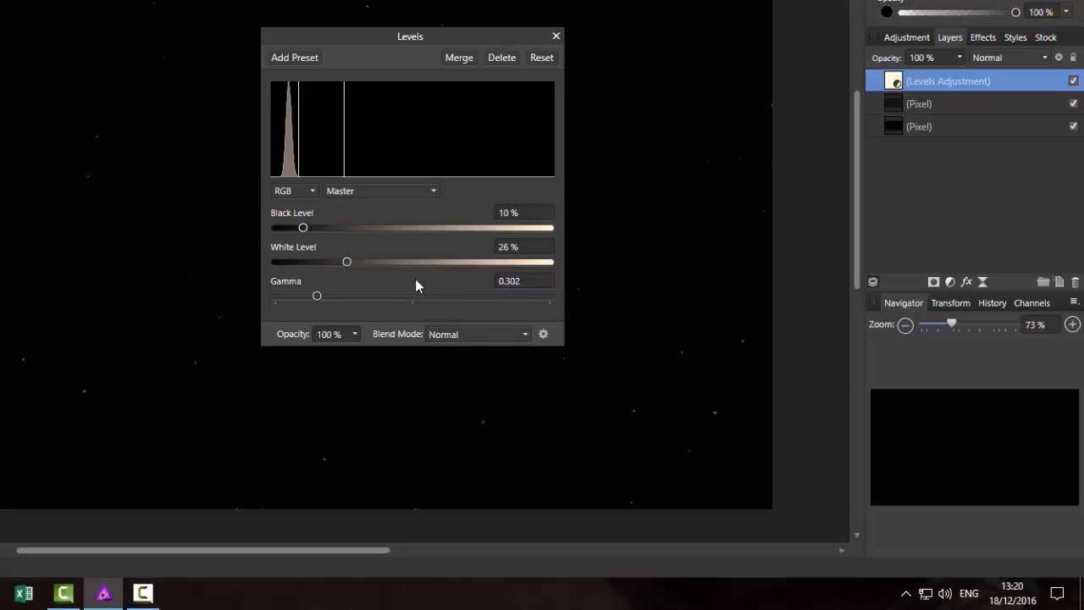
pyautogui.click(455, 59)
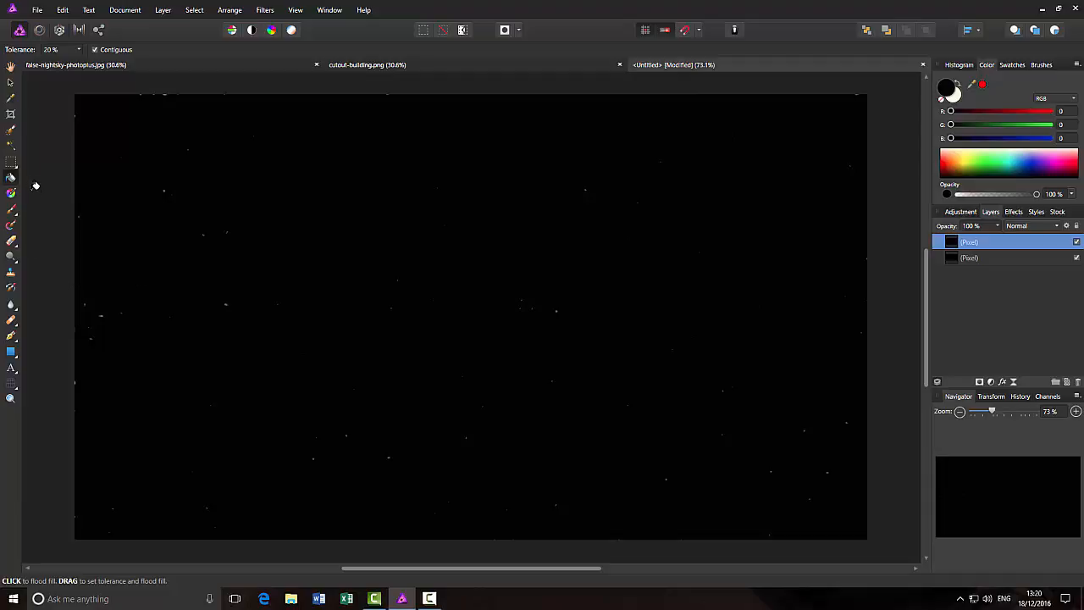
# Add a Brightness / Contrast adjustment, raise its brightness almost to the maximum, and merge it into the upper pixel layer
pyautogui.click(10, 82)
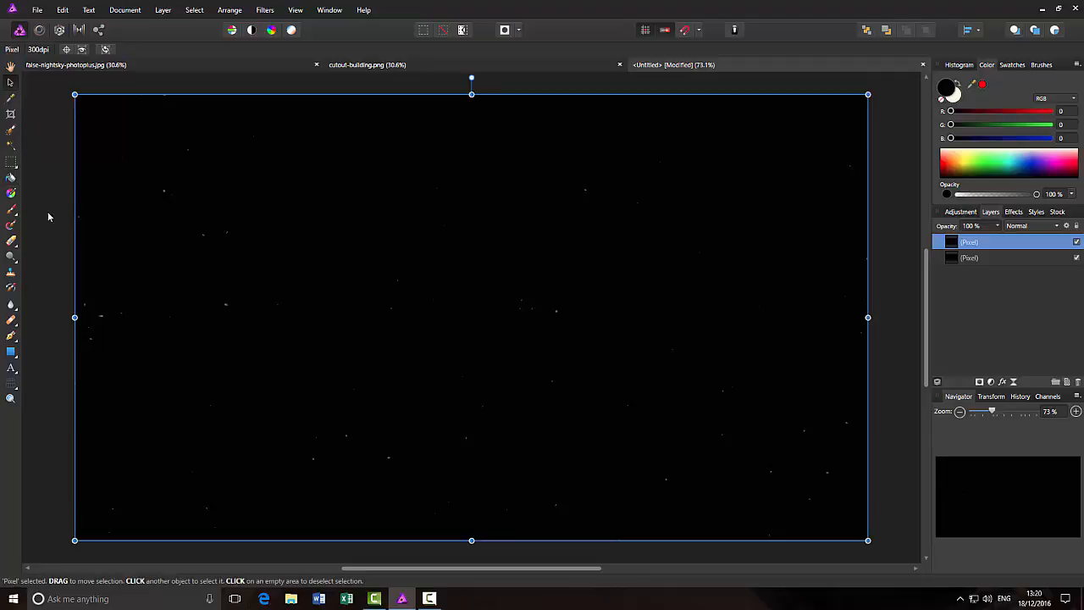
pyautogui.click(10, 67)
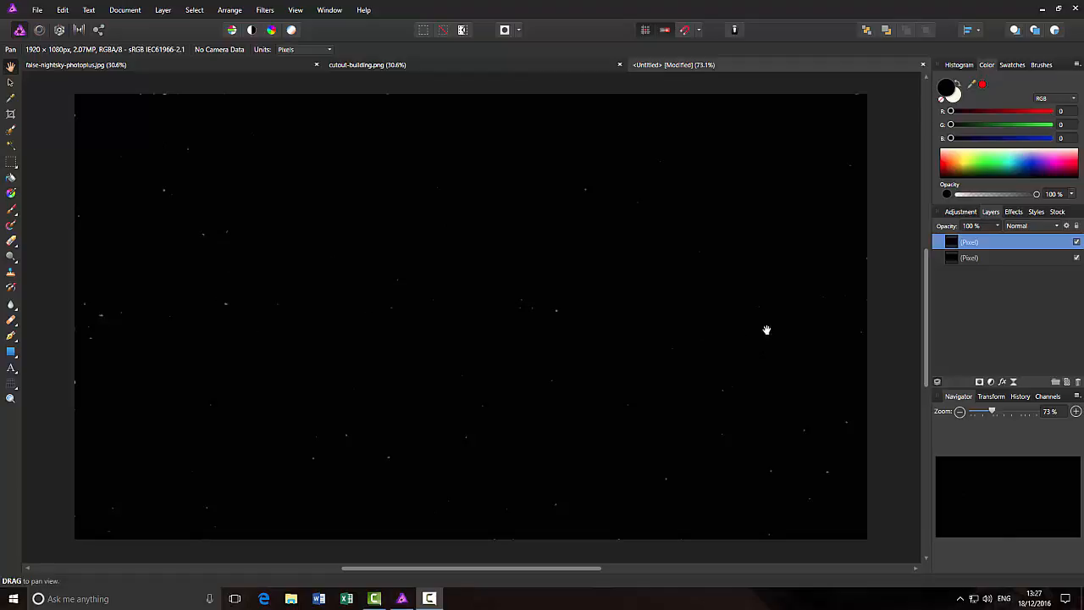
pyautogui.click(960, 212)
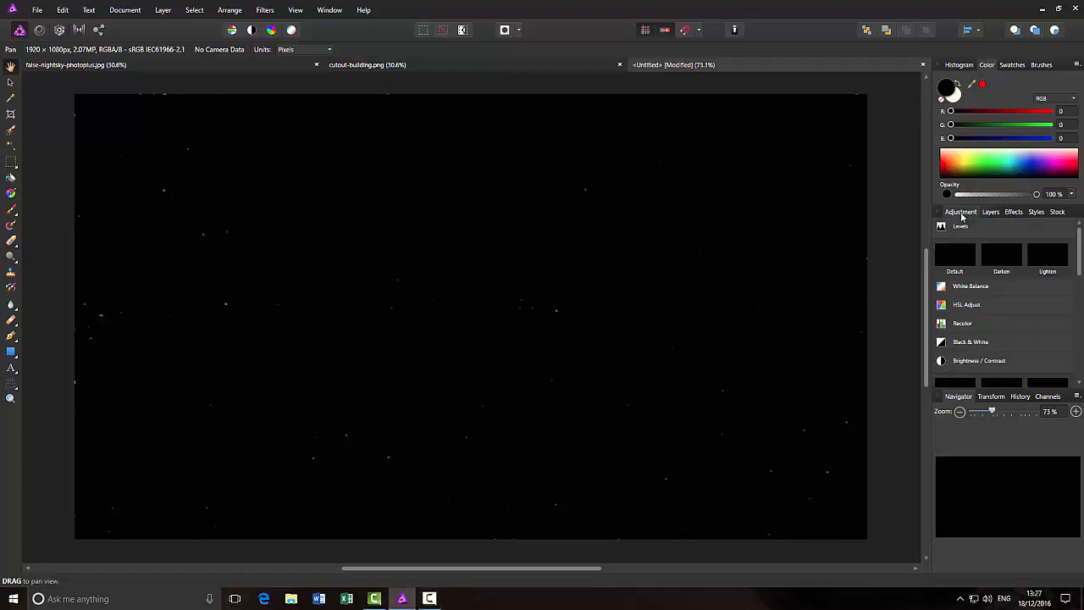
pyautogui.click(978, 362)
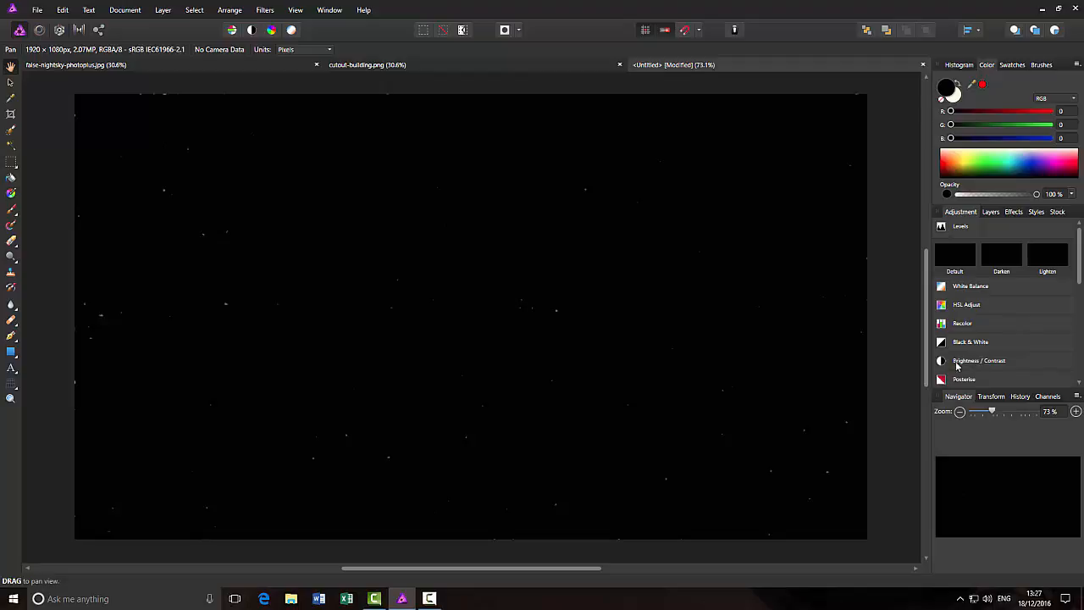
pyautogui.click(977, 361)
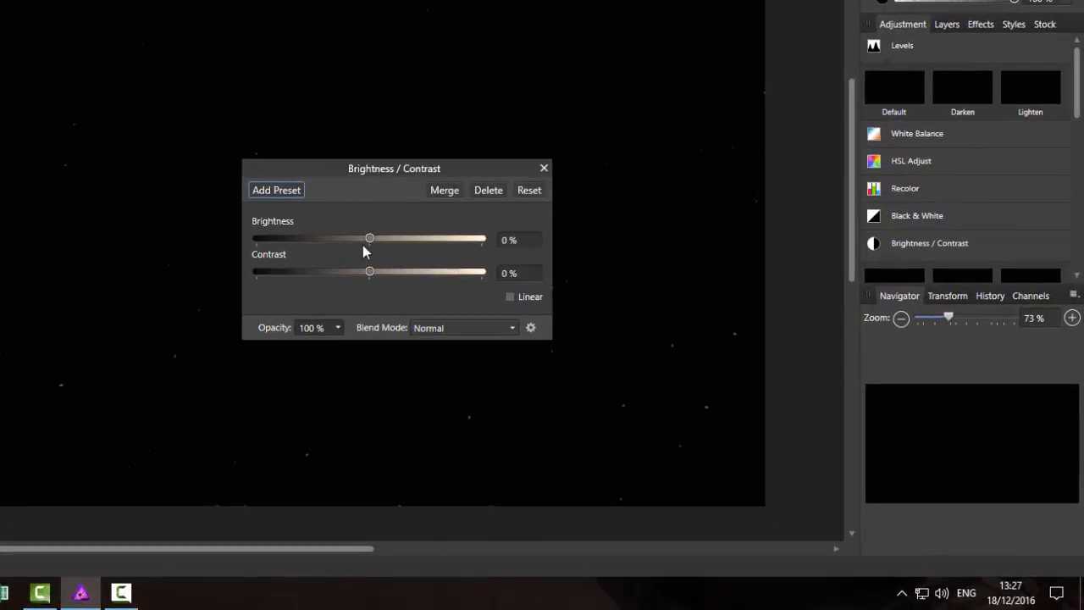
pyautogui.click(946, 26)
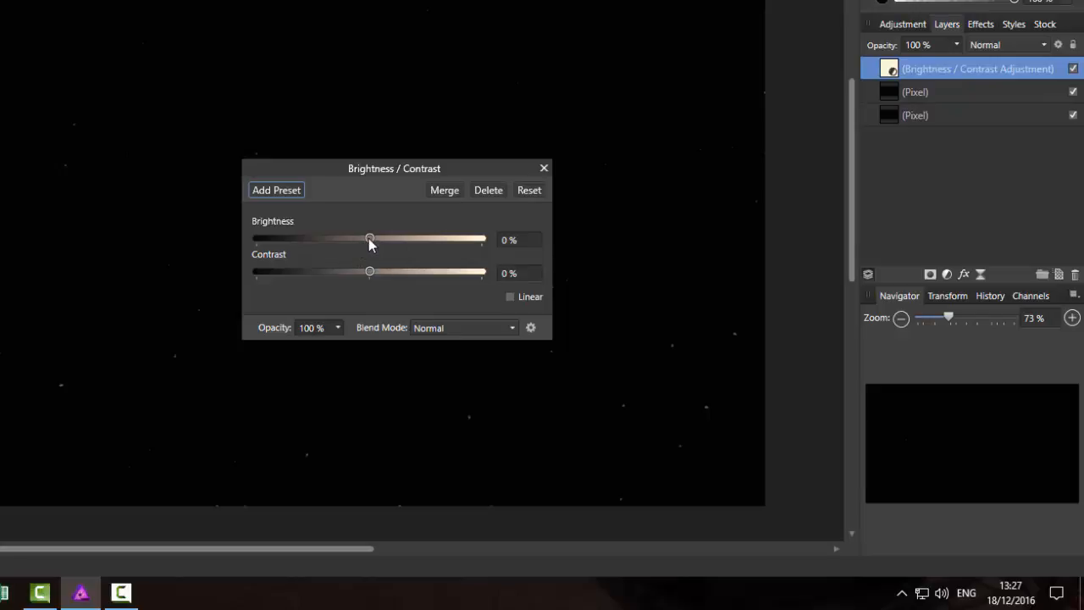
pyautogui.moveTo(370, 238); pyautogui.dragTo(480, 243)
pyautogui.click(444, 190)
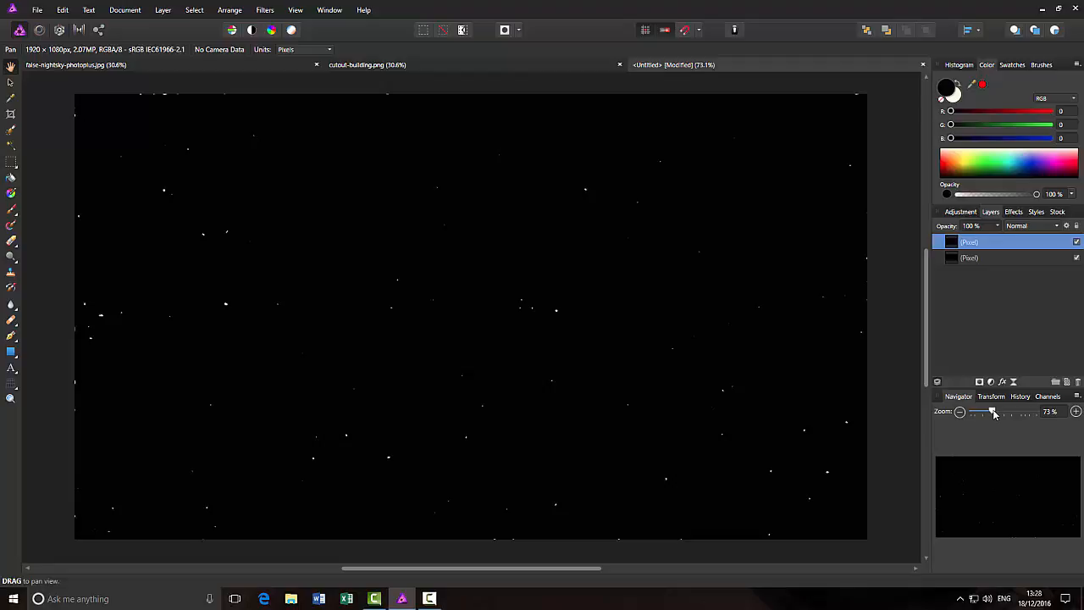
# Select all the bright stars on the upper pixel layer with non-contiguous Flood Select at 51 % tolerance, sampling a large star's centre
pyautogui.moveTo(994, 414); pyautogui.dragTo(1031, 416)
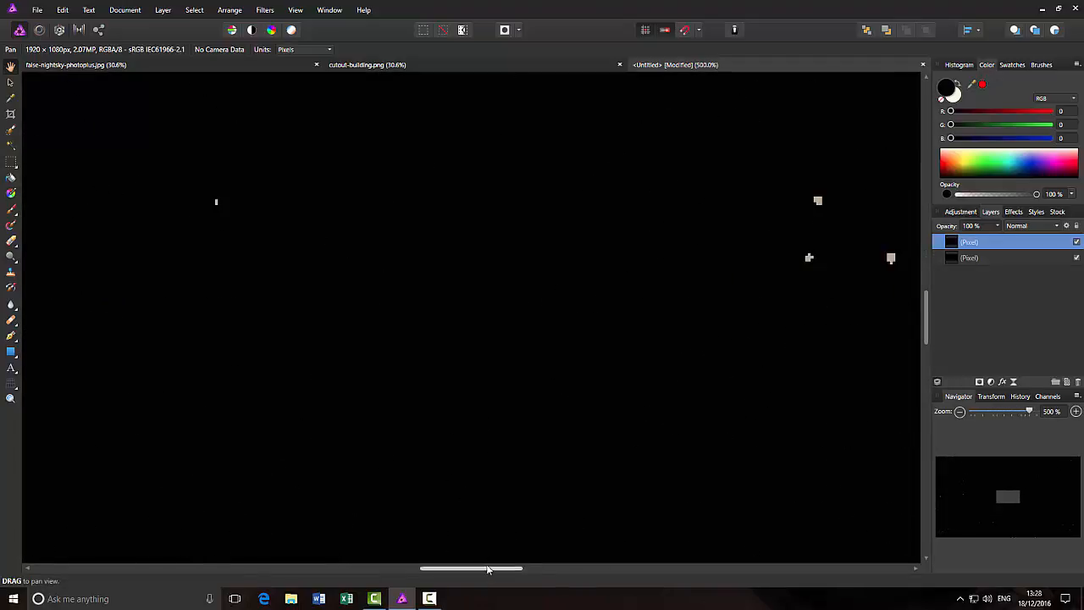
pyautogui.moveTo(487, 569); pyautogui.dragTo(573, 569)
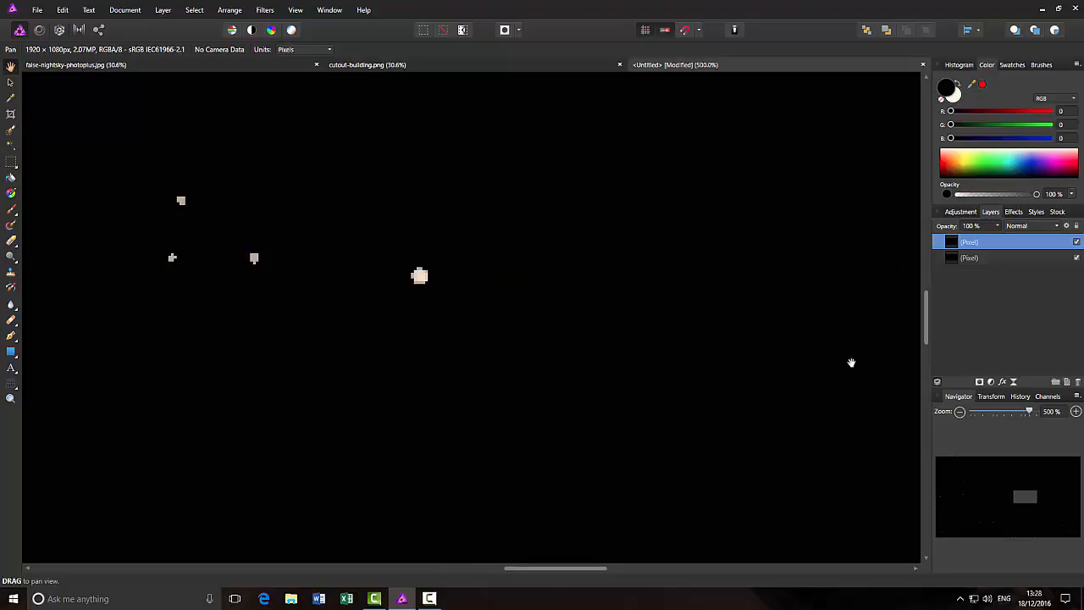
pyautogui.moveTo(927, 326); pyautogui.dragTo(927, 321)
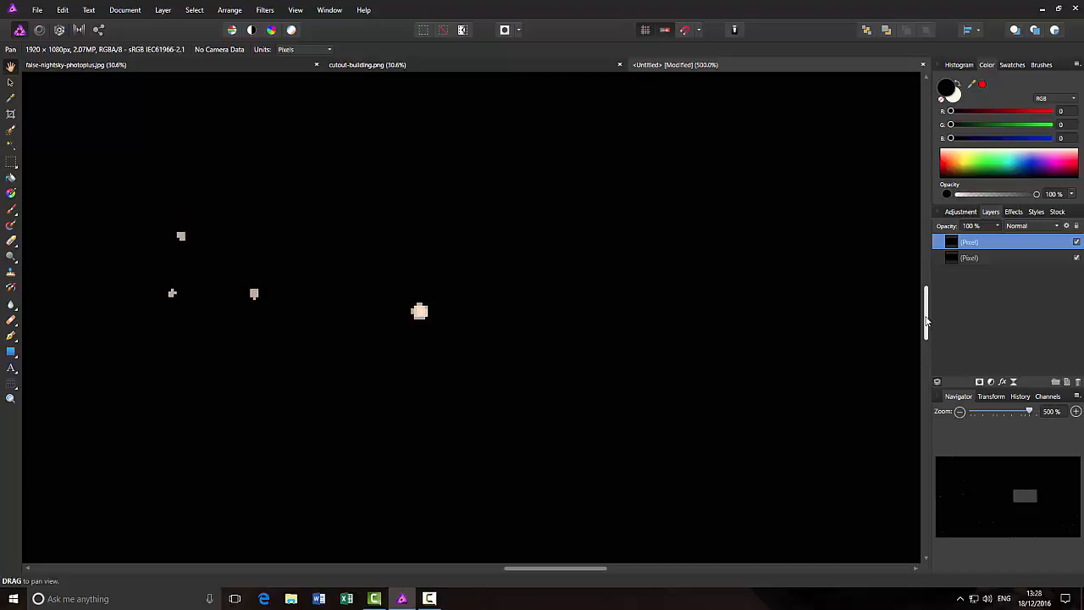
pyautogui.moveTo(1030, 412); pyautogui.dragTo(1035, 412)
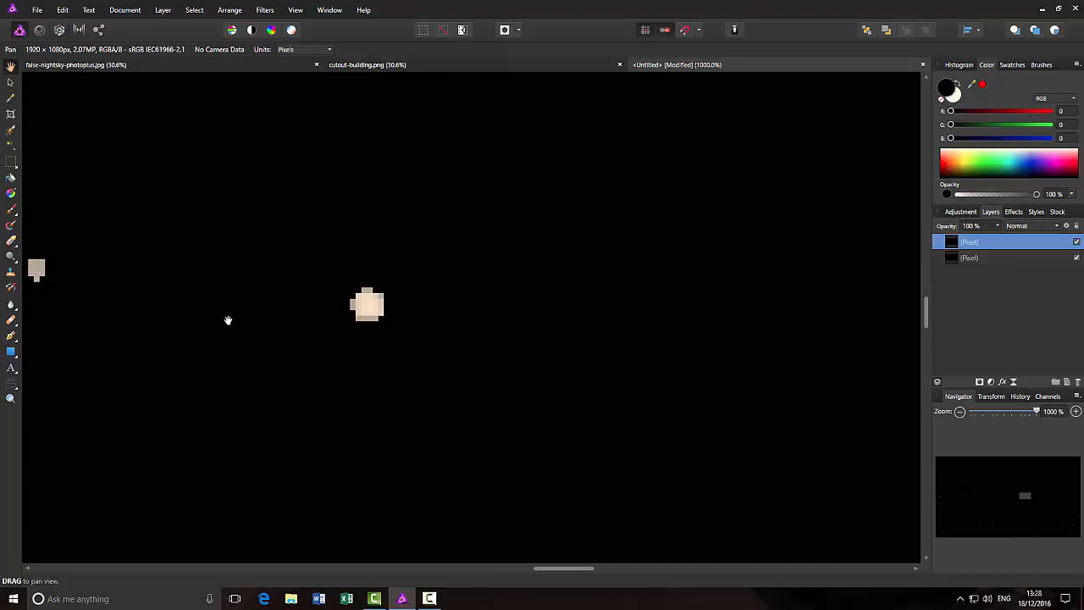
pyautogui.click(11, 146)
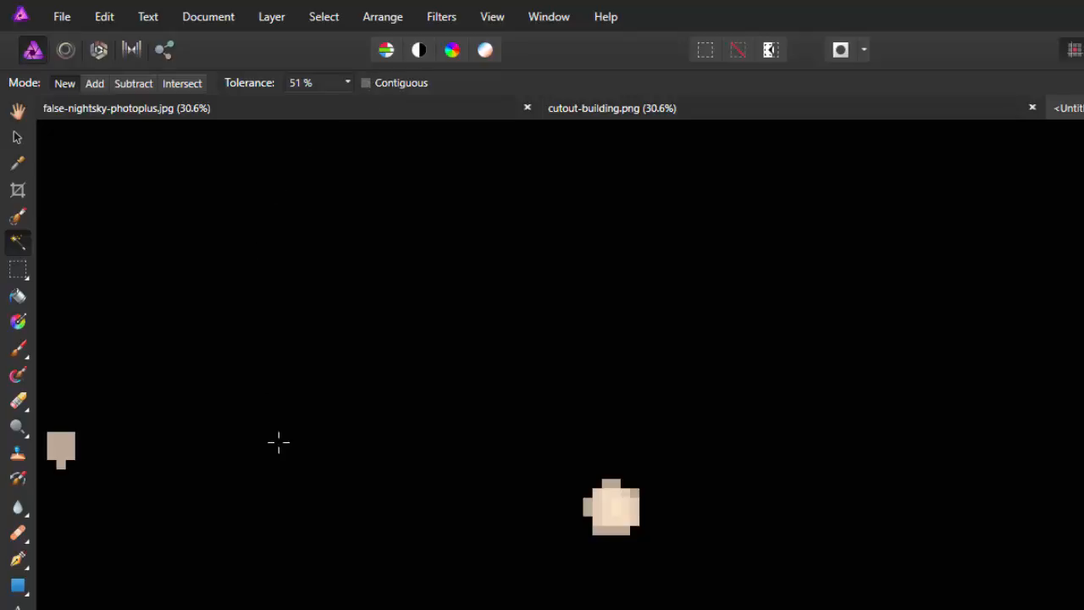
pyautogui.click(613, 506)
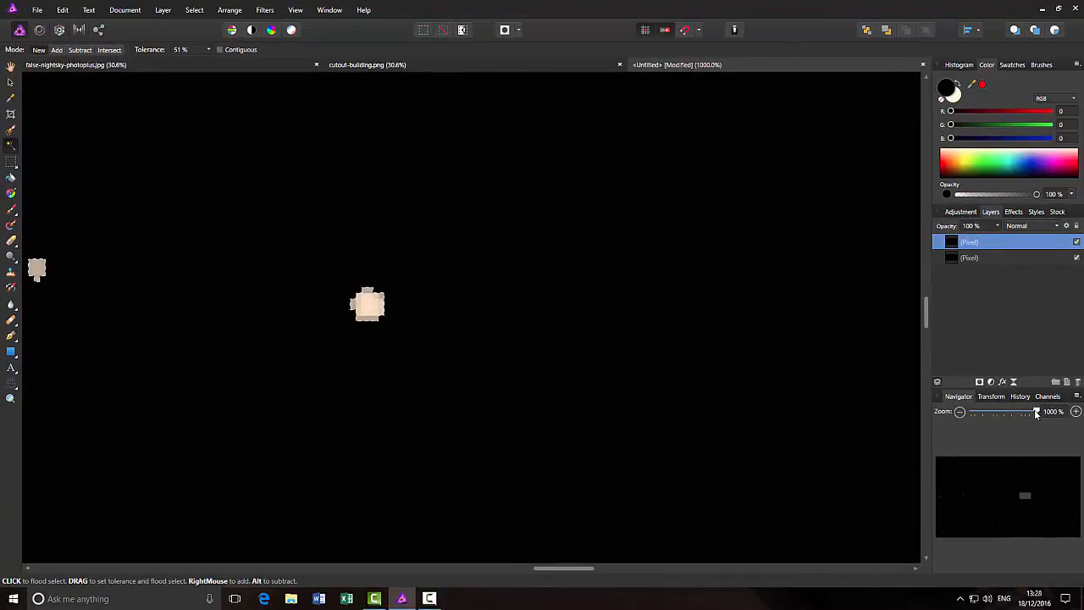
pyautogui.moveTo(1036, 412); pyautogui.dragTo(986, 439)
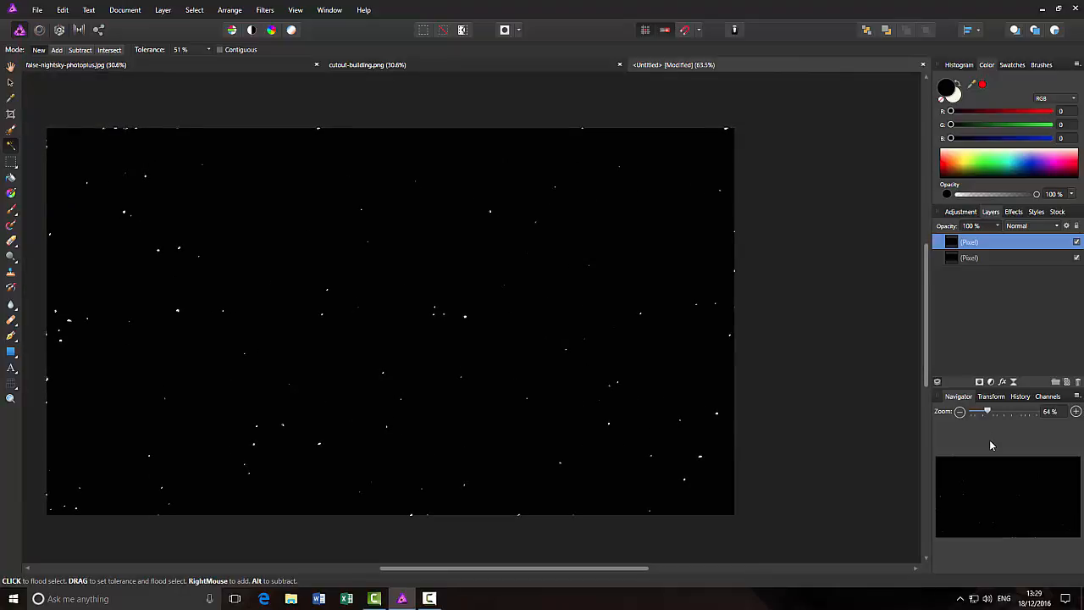
pyautogui.moveTo(990, 441); pyautogui.dragTo(990, 441)
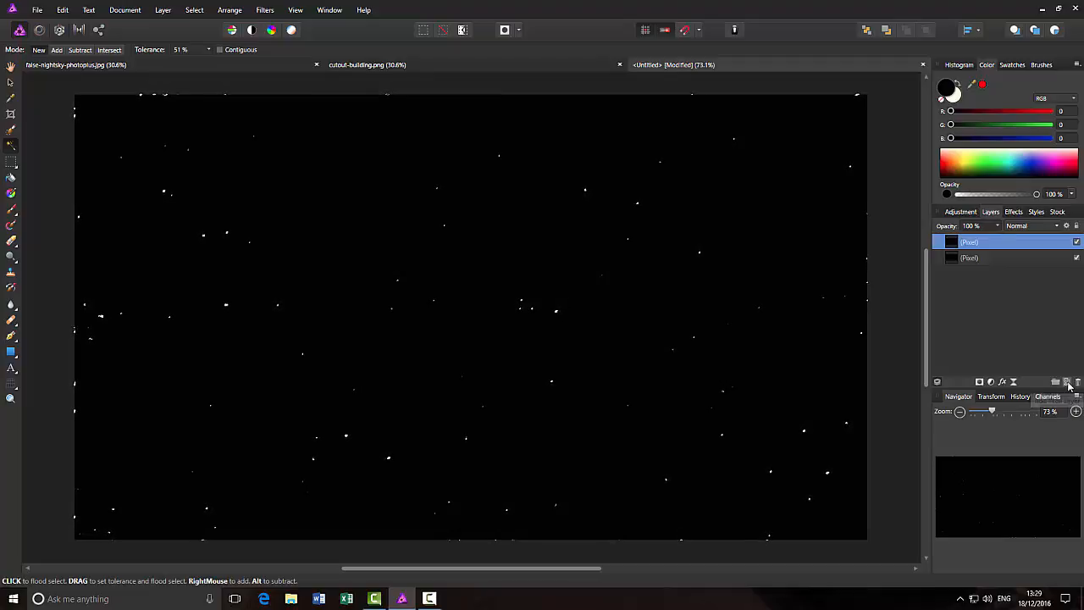
# Add a new pixel layer above the large-star layer and hide the large-star layer, keeping the star selection
pyautogui.click(1068, 383)
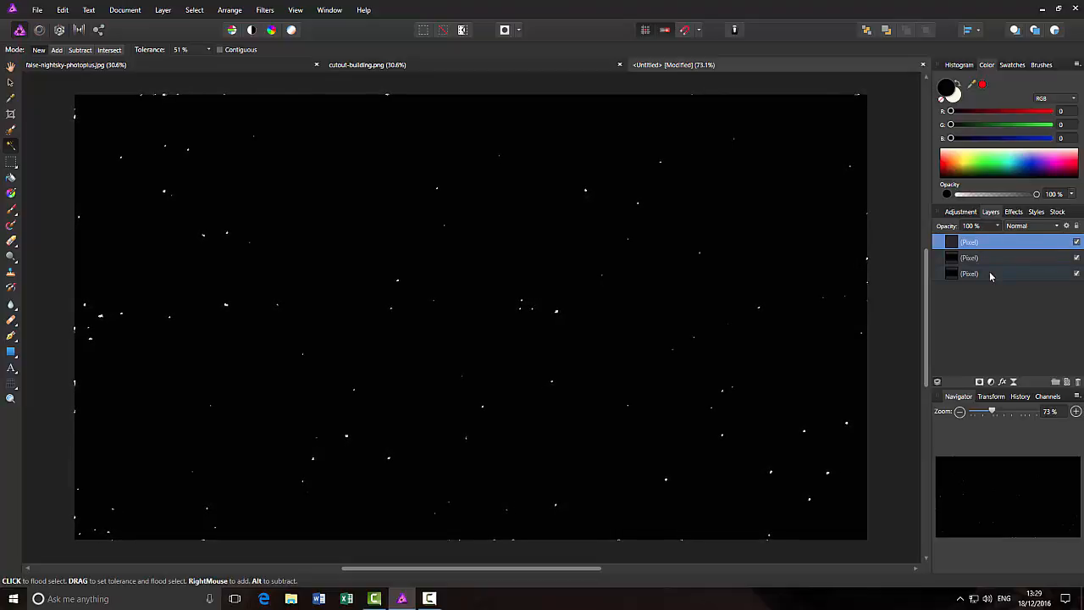
pyautogui.click(1076, 258)
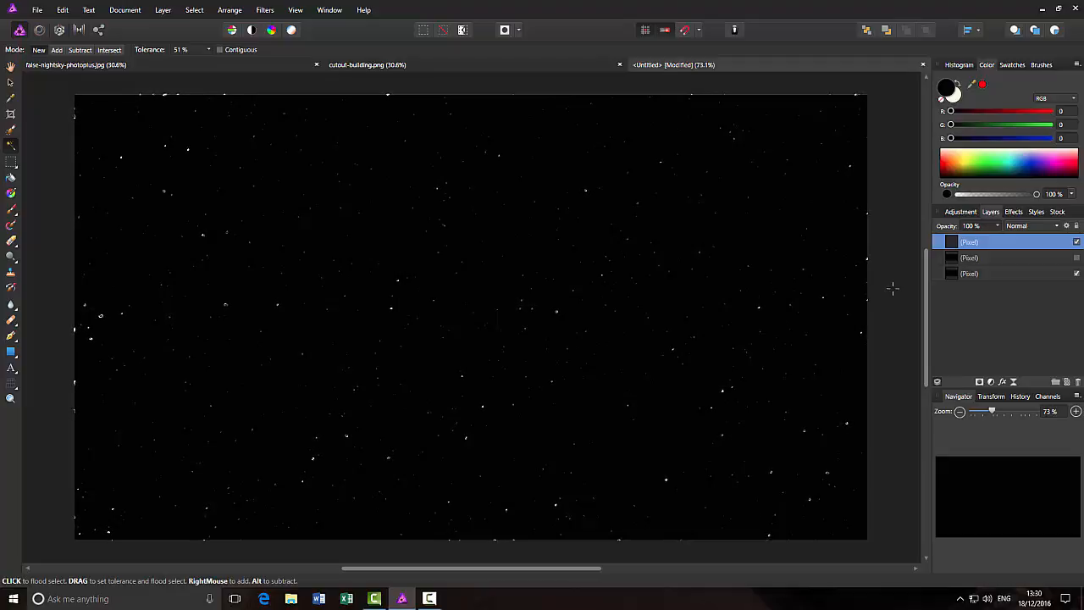
# Flood-fill the selected stars on the new pixel layer with the near-white colour after swapping foreground and background, and clear the selection
pyautogui.click(11, 178)
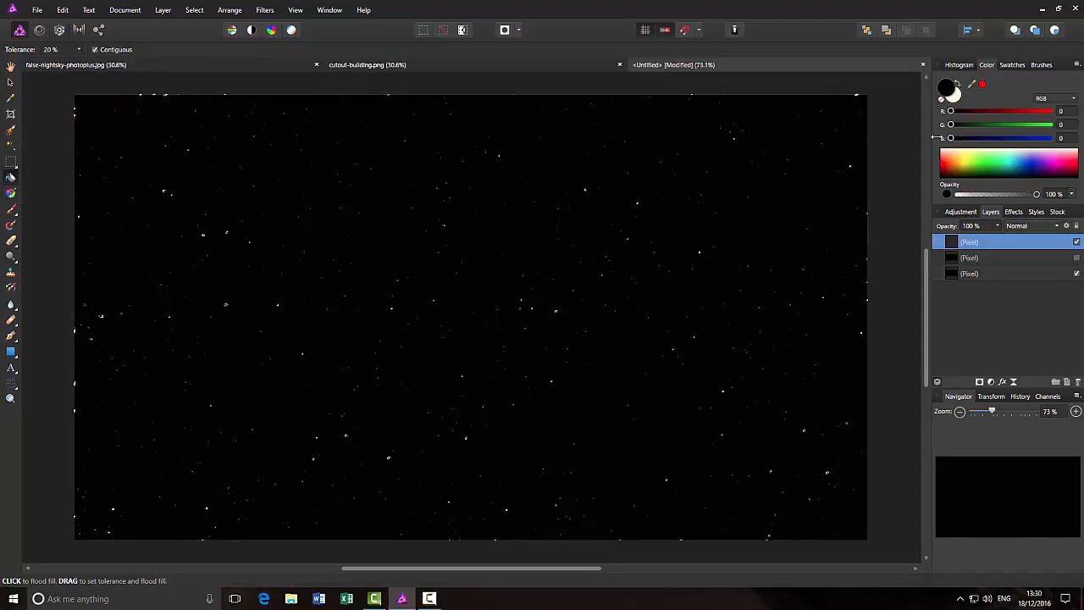
pyautogui.click(956, 83)
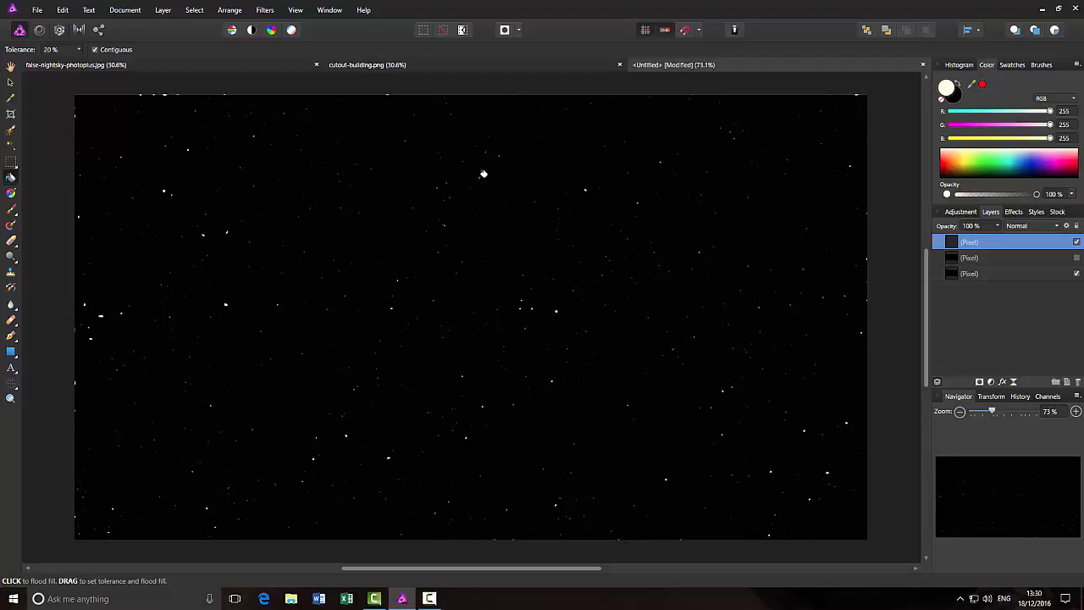
# Delete the hidden large-star pixel layer between the filled star layer and the base sky layer
pyautogui.click(1013, 260)
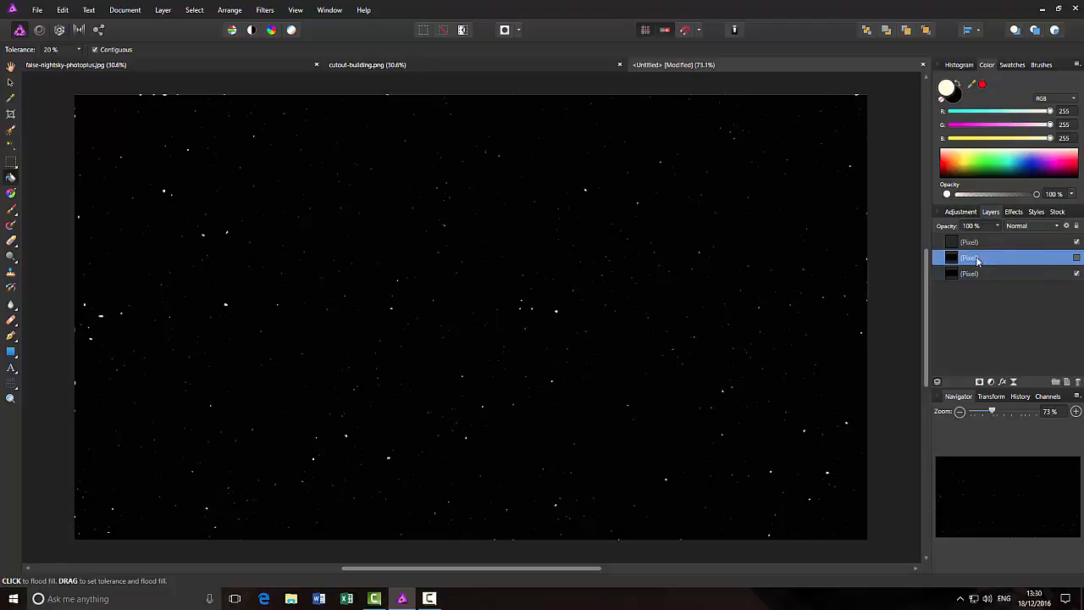
pyautogui.rightClick(1022, 259)
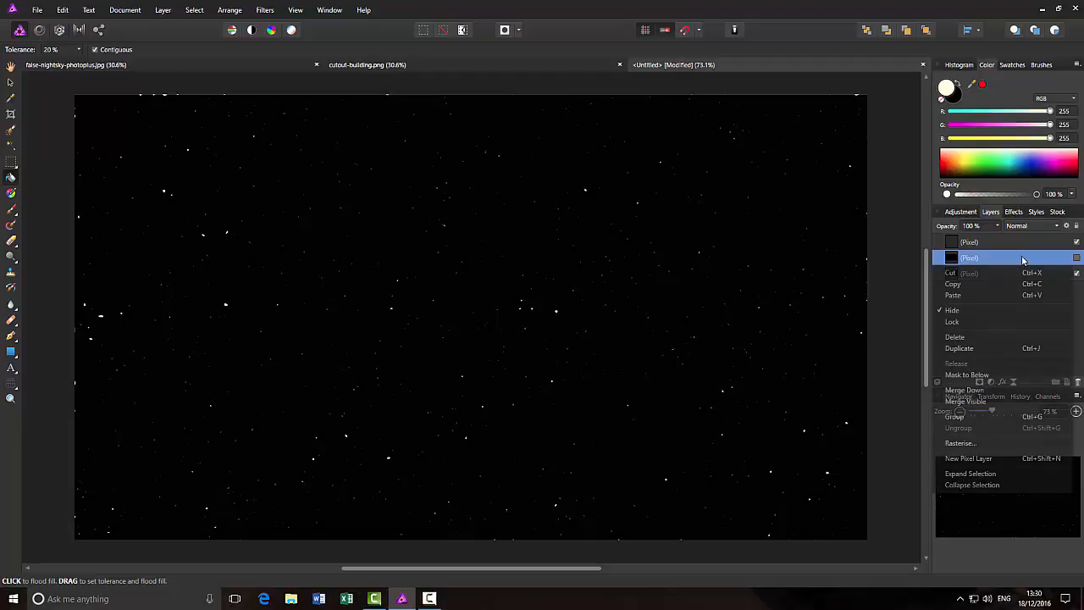
pyautogui.click(971, 336)
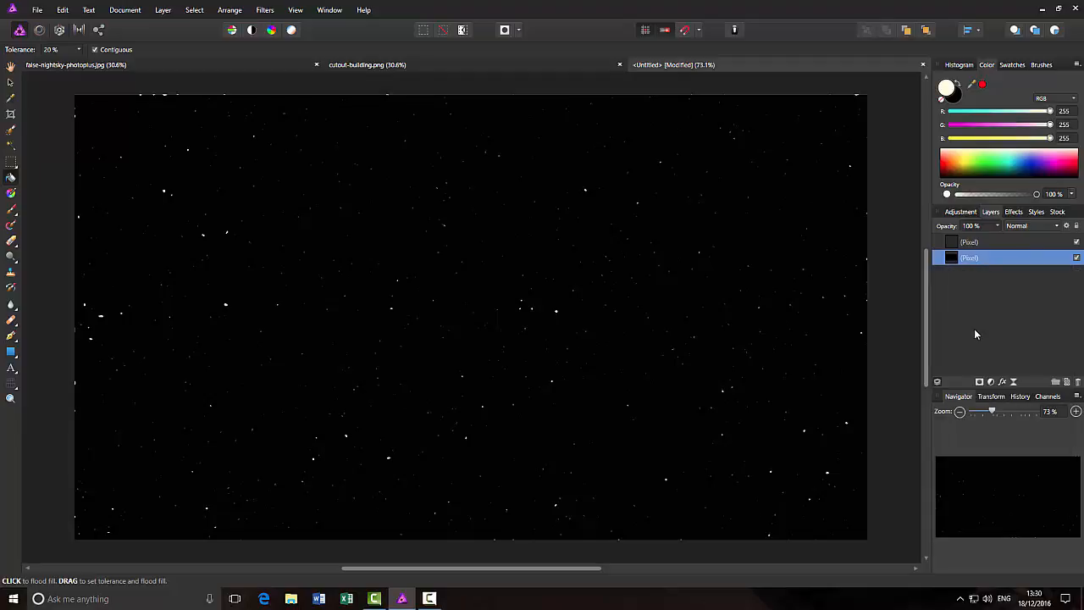
# Try merging the visible layers into a new pixel layer, and delete that merged layer
pyautogui.click(1002, 243)
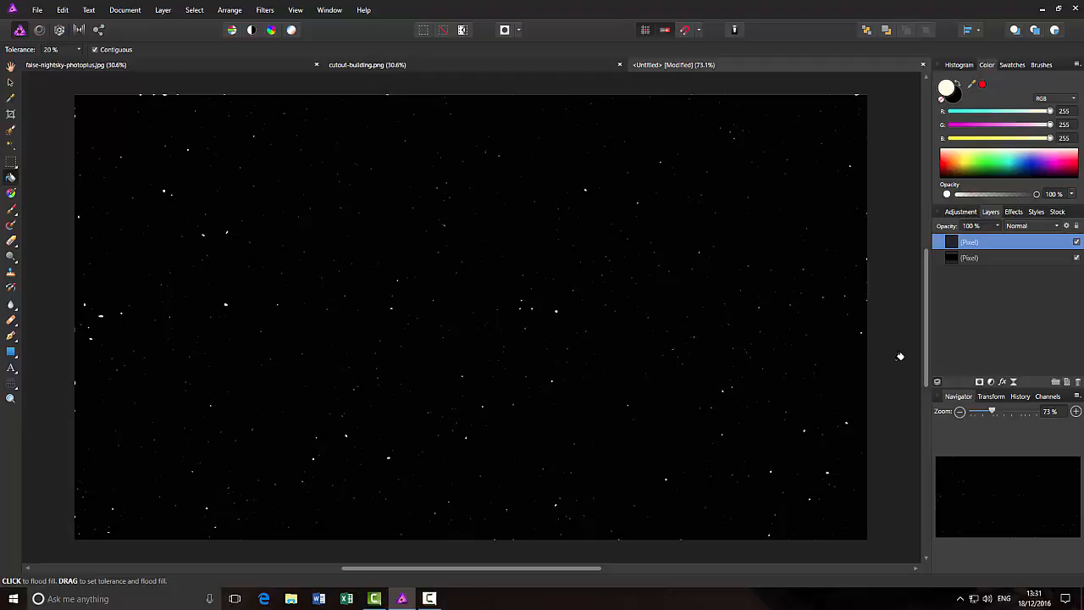
pyautogui.rightClick(1007, 247)
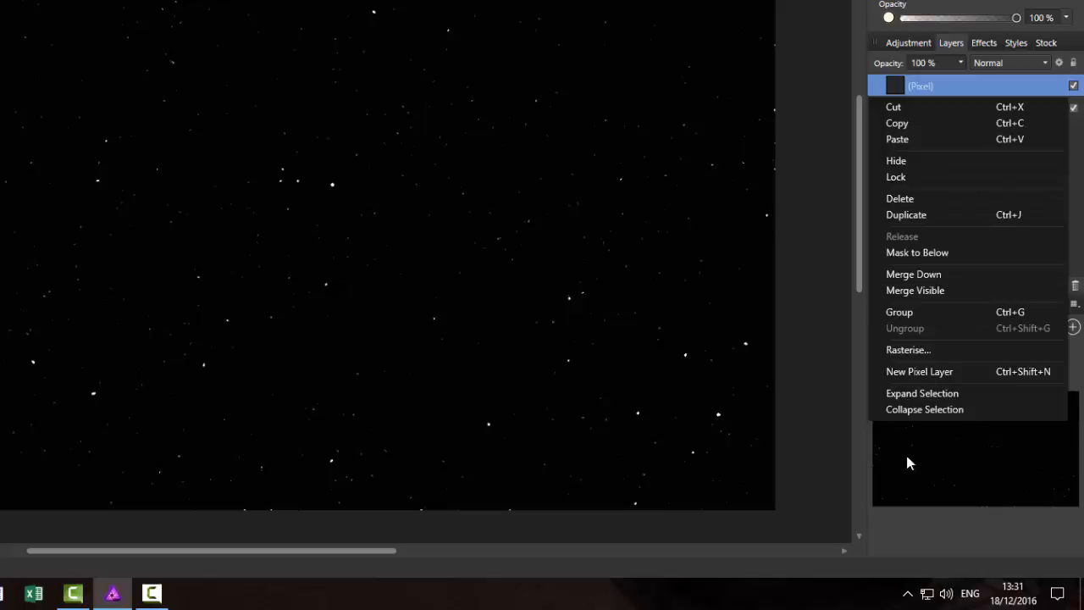
pyautogui.click(885, 544)
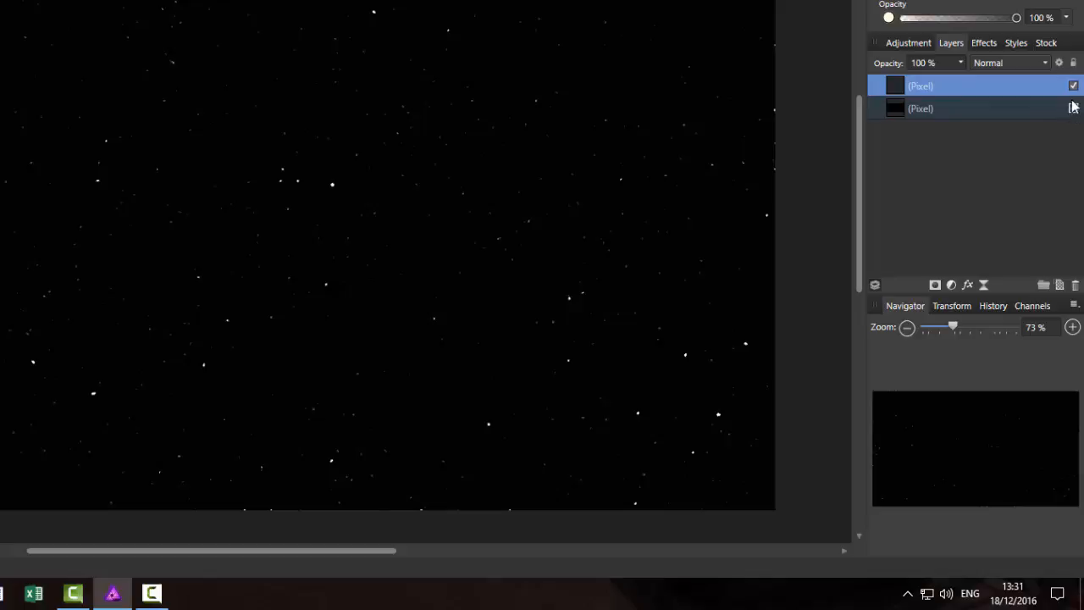
pyautogui.rightClick(945, 89)
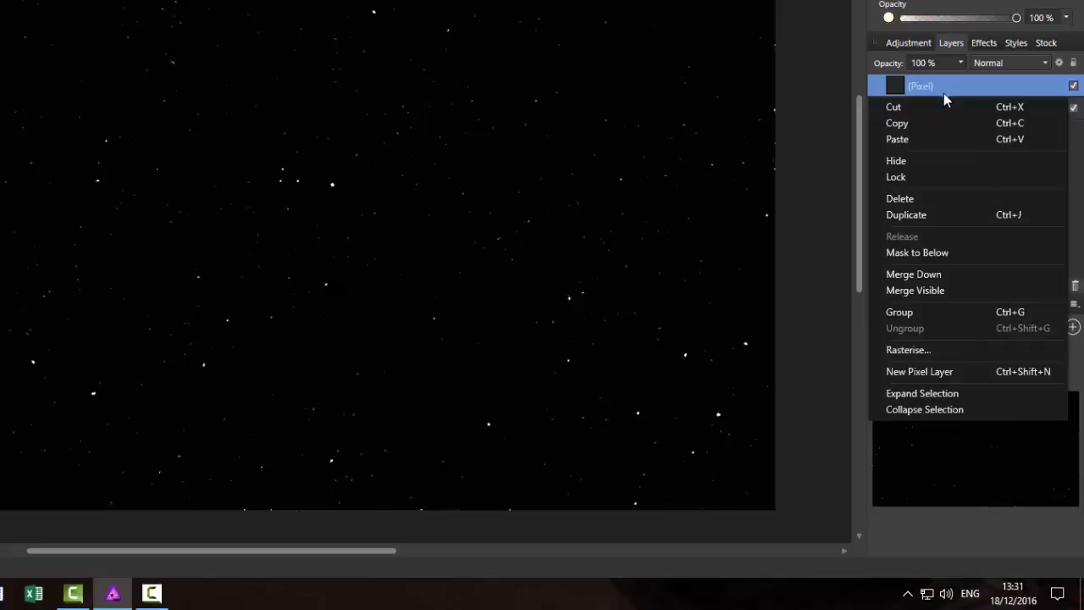
pyautogui.click(938, 296)
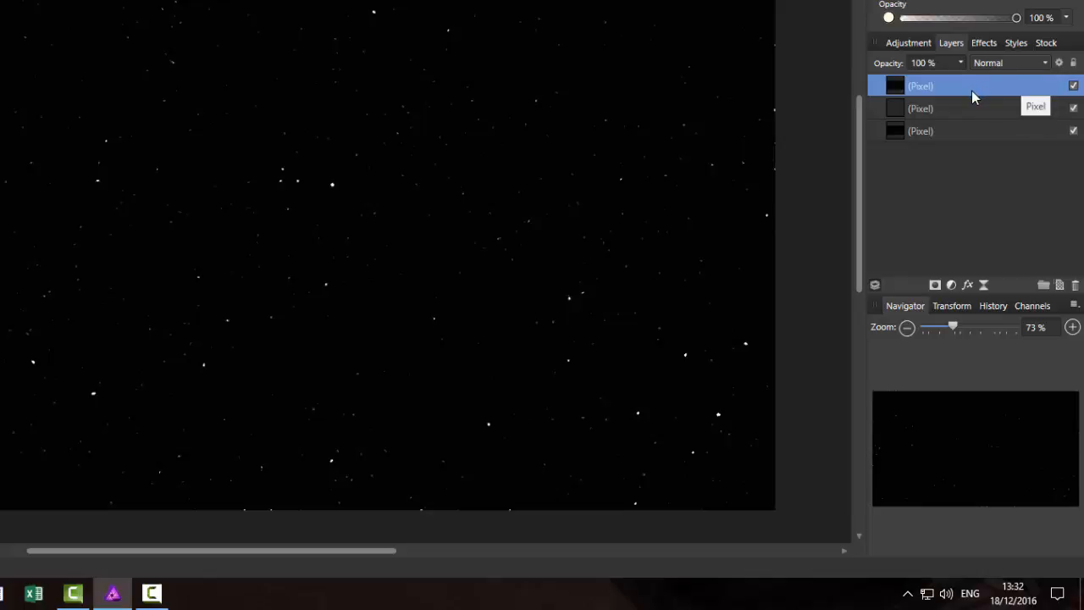
pyautogui.press('Delete')
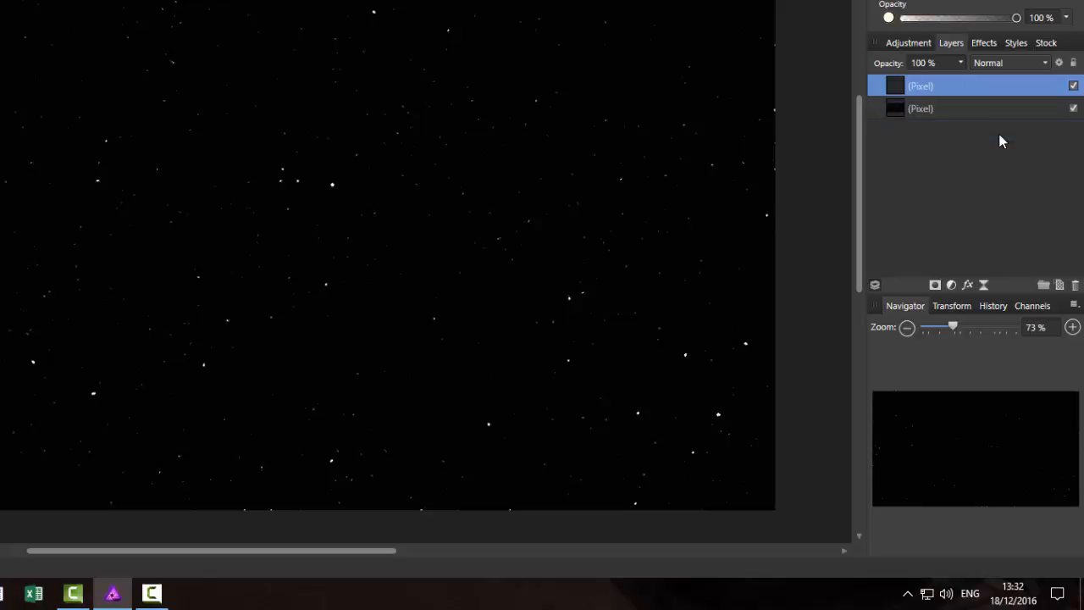
# Merge the filled star layer down into the base sky layer
pyautogui.rightClick(958, 87)
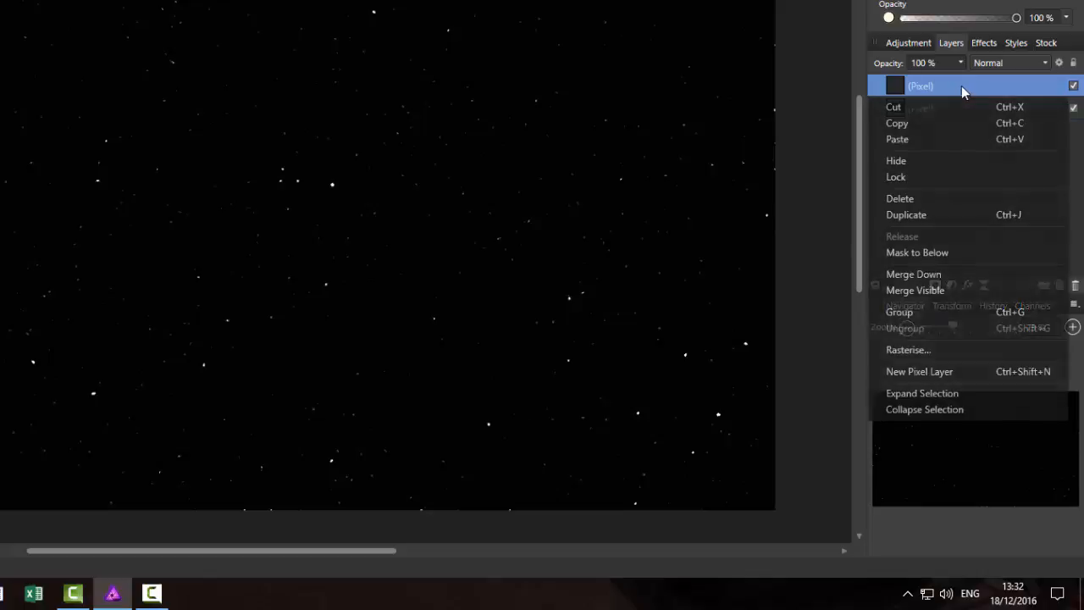
pyautogui.click(929, 274)
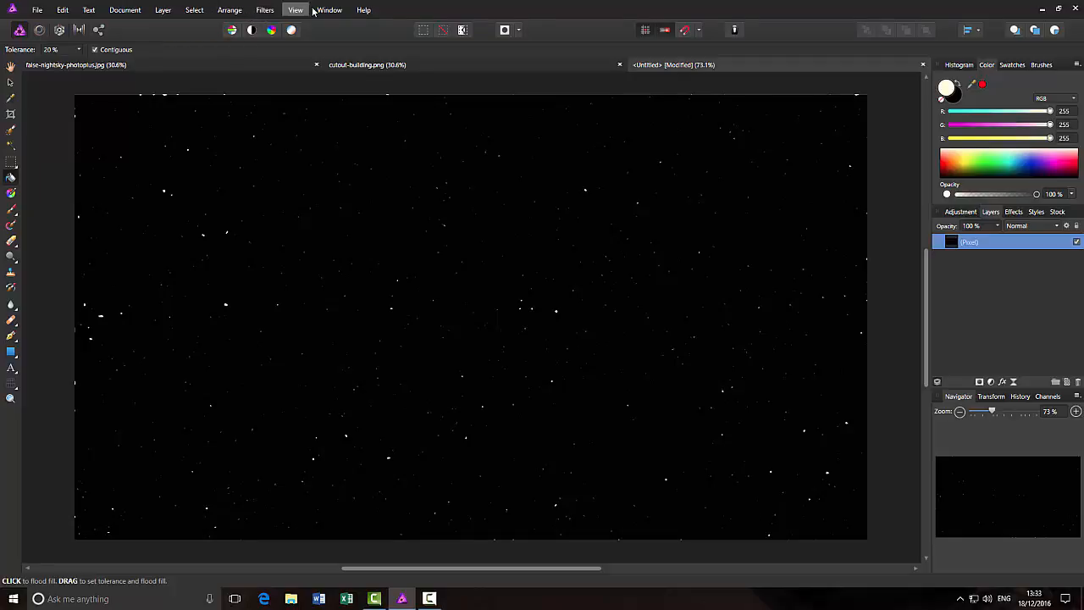
# Compare the cutout-building.png and false-nightsky-photoplus.jpg documents, and return to the untitled star sky document
pyautogui.click(265, 12)
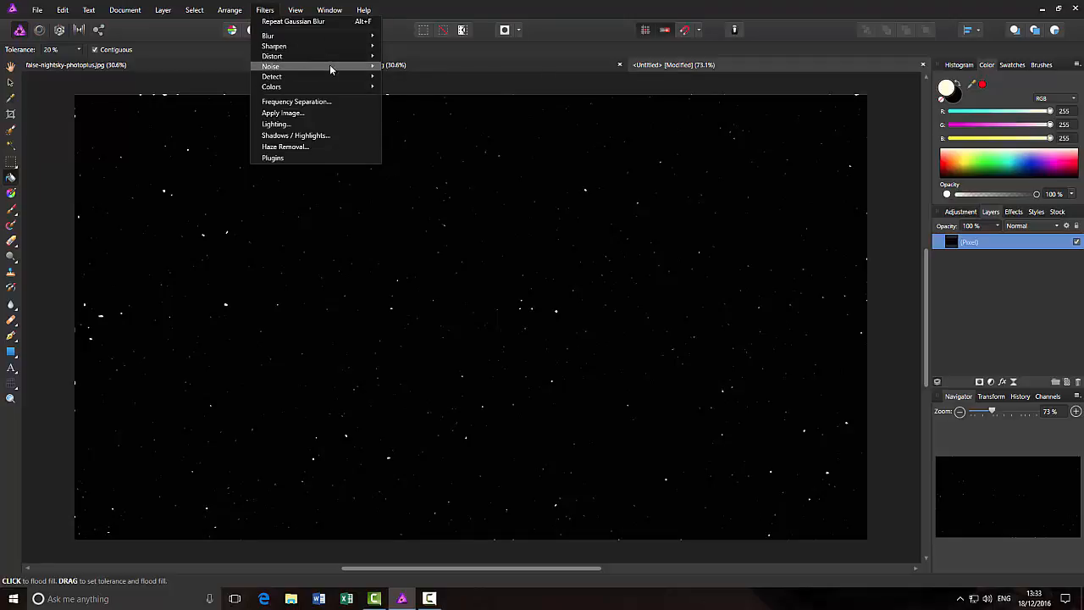
pyautogui.moveTo(333, 70)
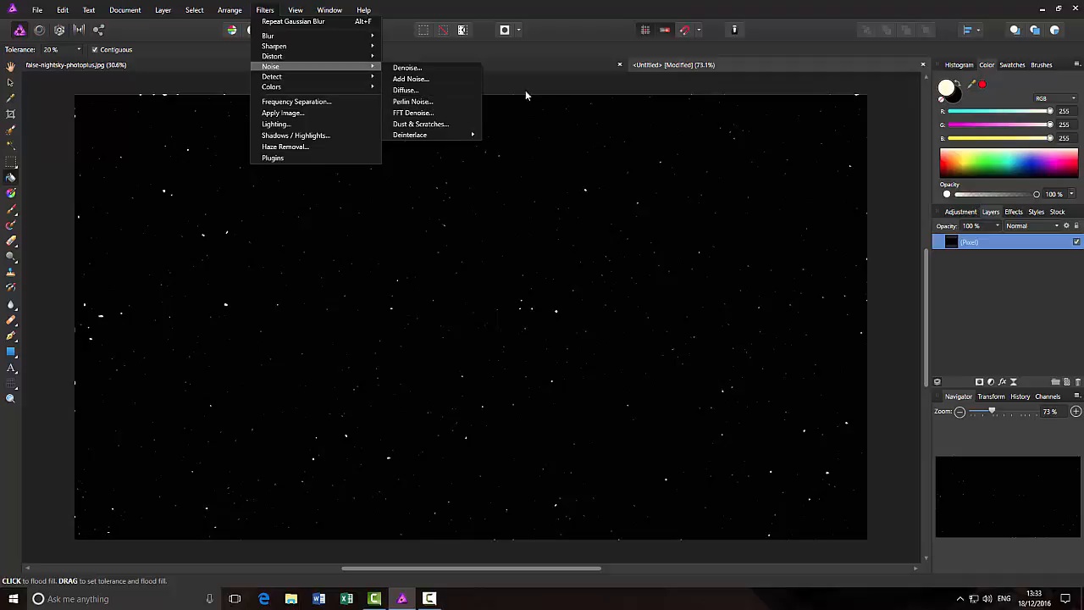
pyautogui.click(549, 63)
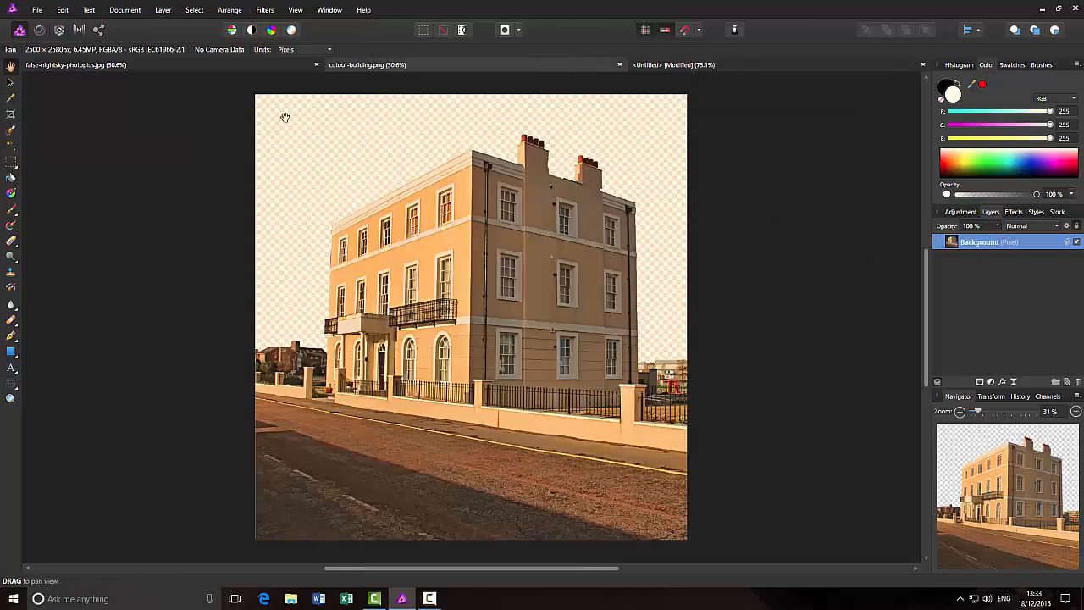
pyautogui.click(265, 67)
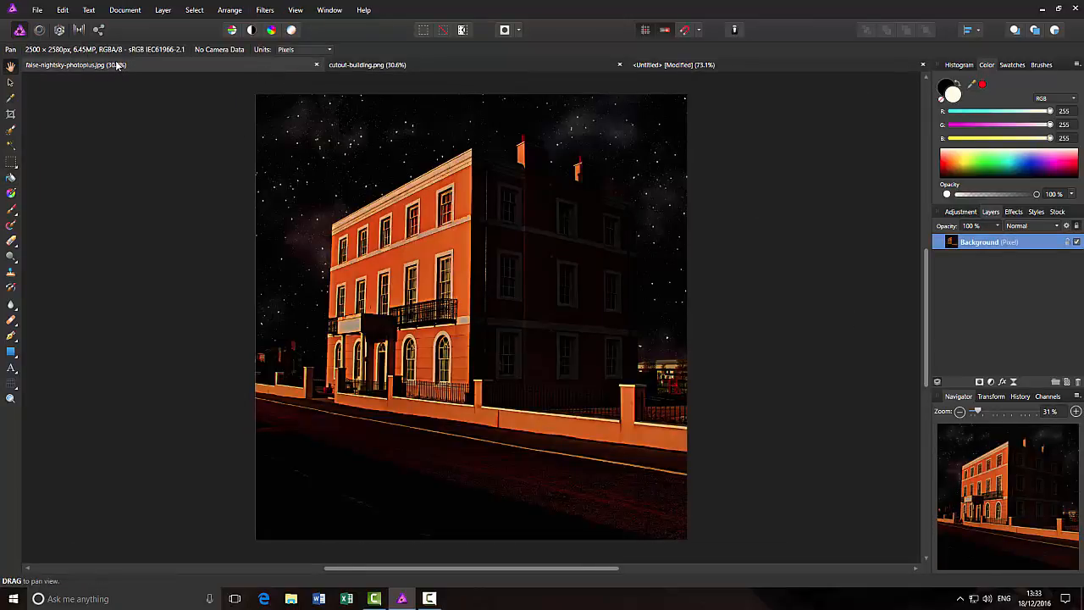
pyautogui.click(677, 64)
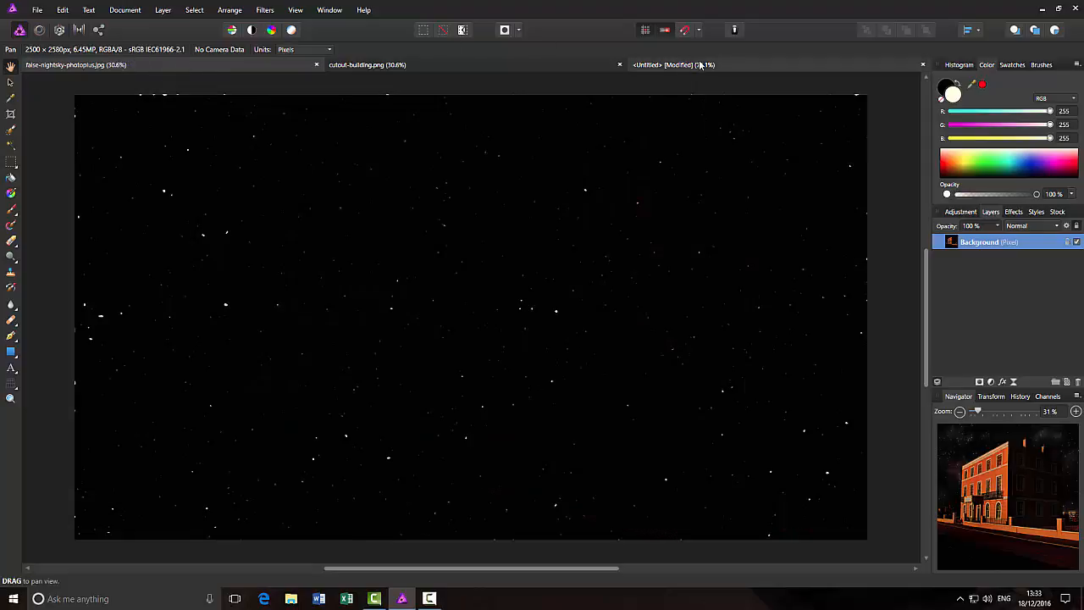
pyautogui.press('g')
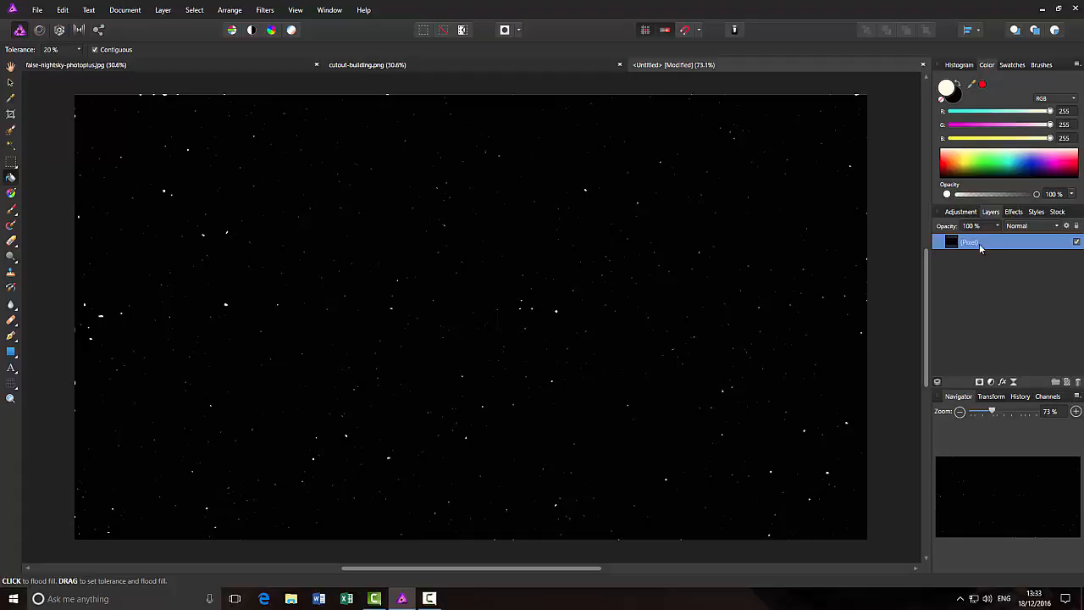
# Add a pixel layer above the stars and apply Perlin Noise with octaves 16 px, zoom 120.7 px, persistence 87.4 px and Color Dodge blending
pyautogui.click(1068, 382)
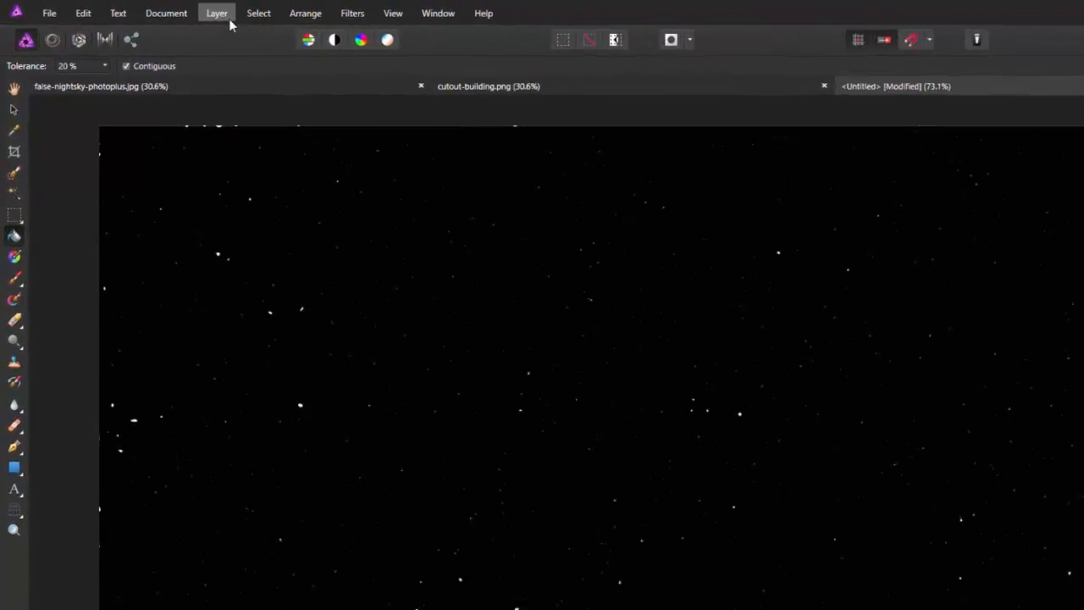
pyautogui.click(347, 17)
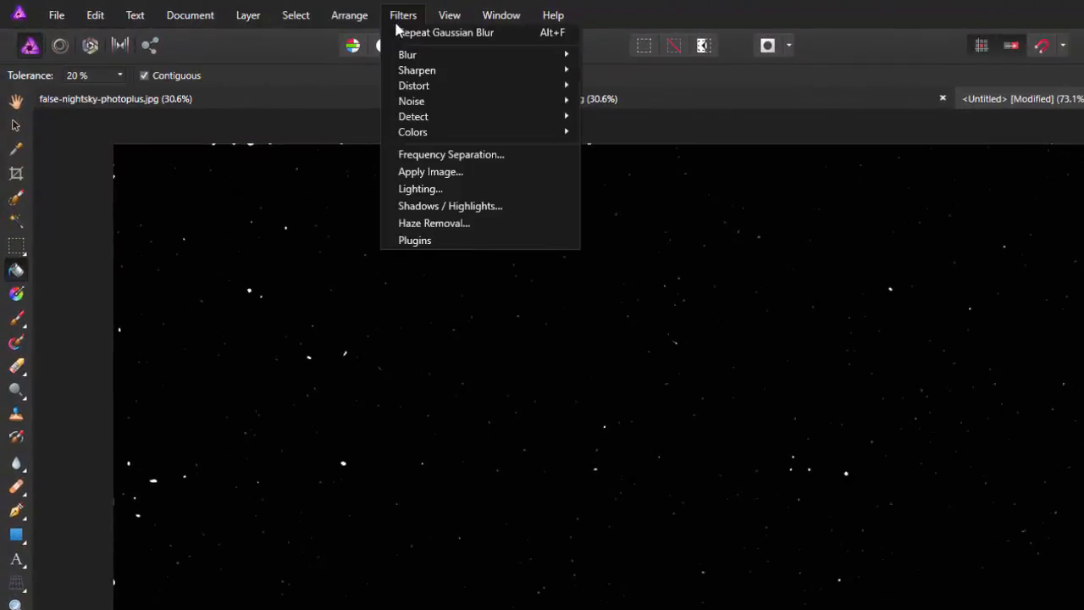
pyautogui.moveTo(480, 101)
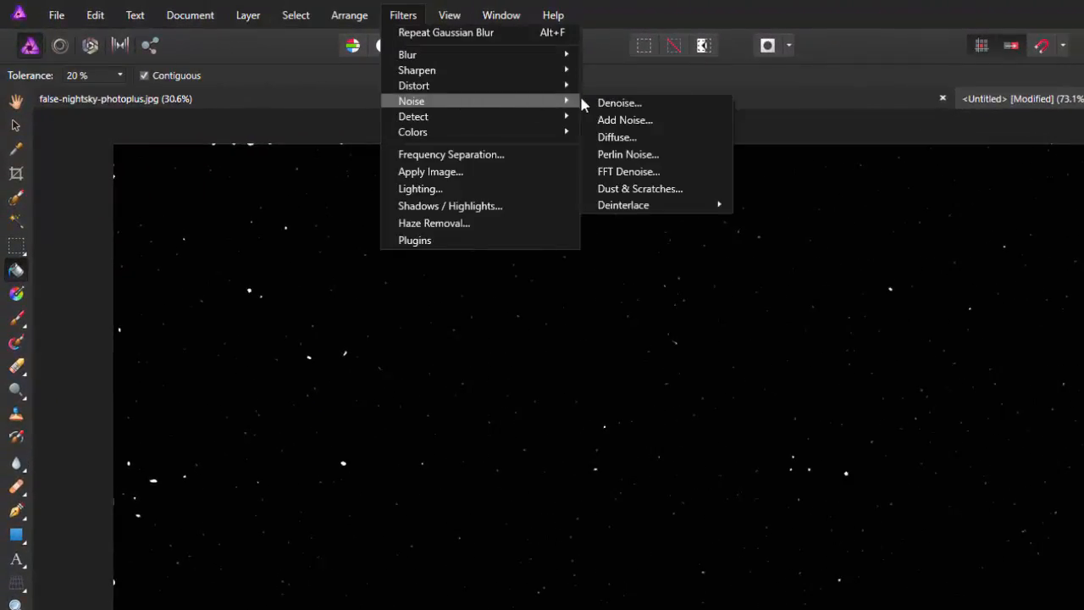
pyautogui.click(658, 157)
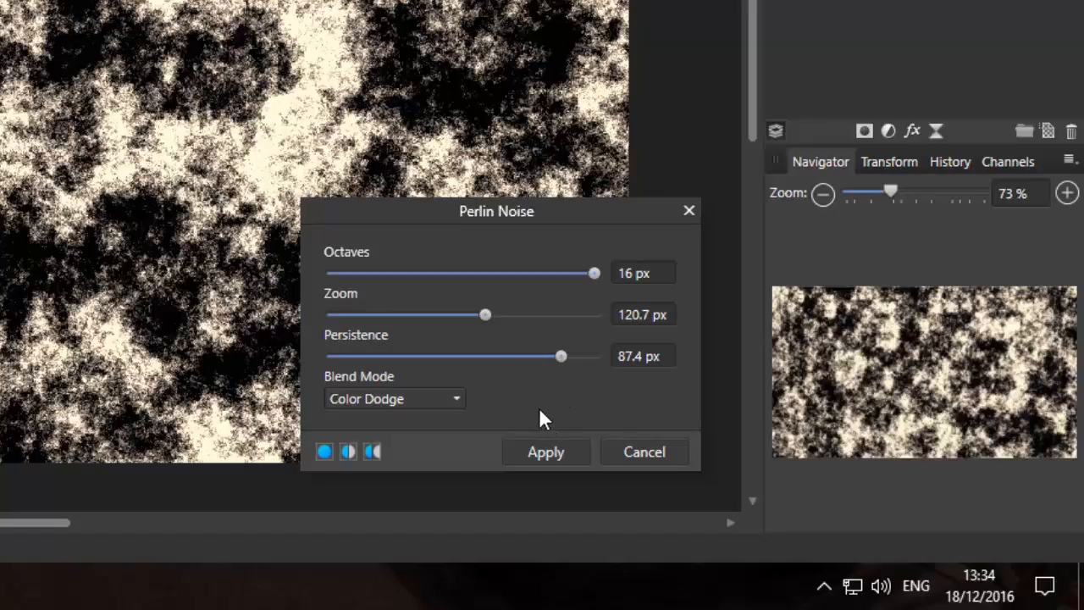
pyautogui.click(458, 398)
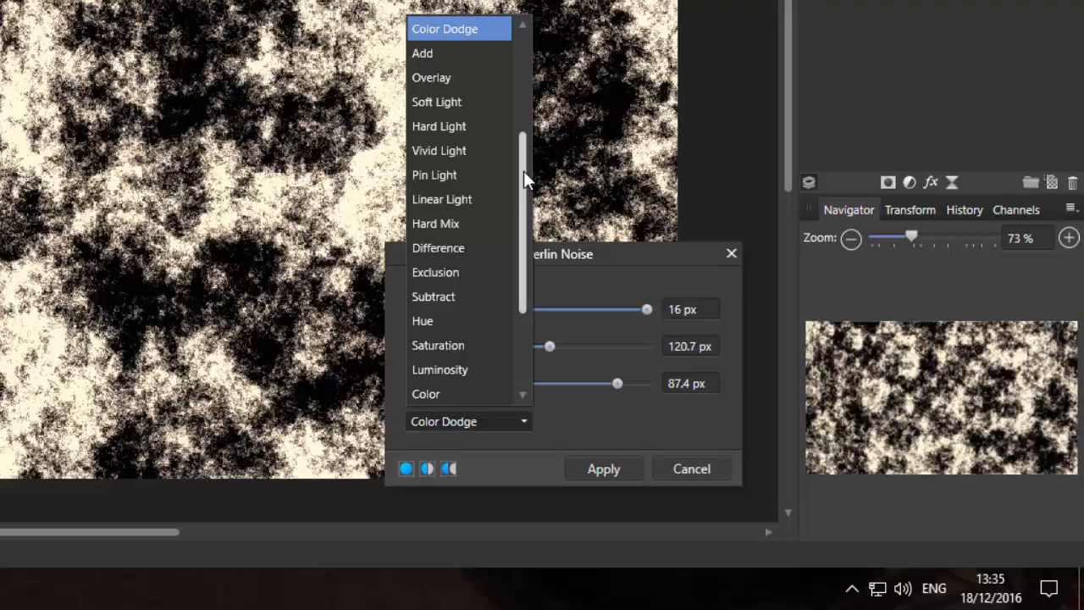
pyautogui.click(571, 423)
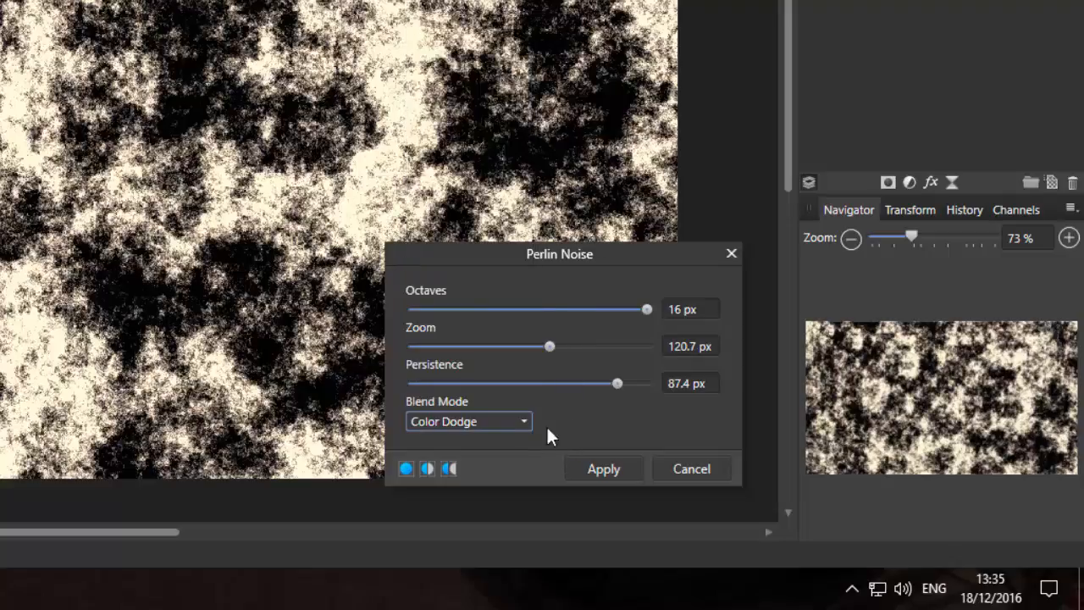
pyautogui.click(601, 468)
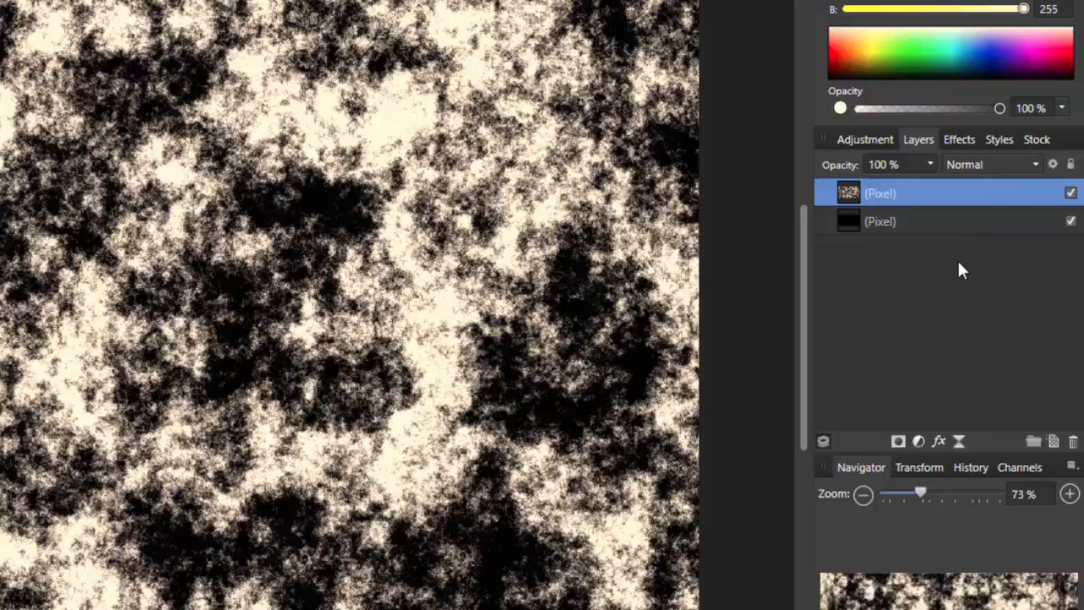
# Try blend modes from Multiply through Overlay and Vivid Light to Difference on the Perlin noise layer, and return it to Normal
pyautogui.click(1036, 163)
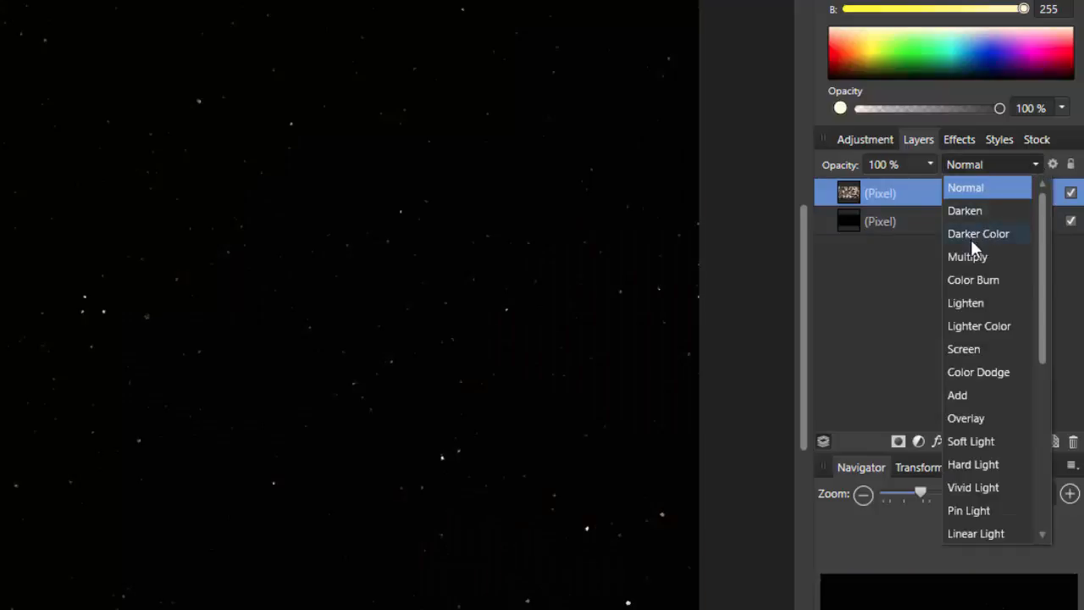
pyautogui.click(971, 254)
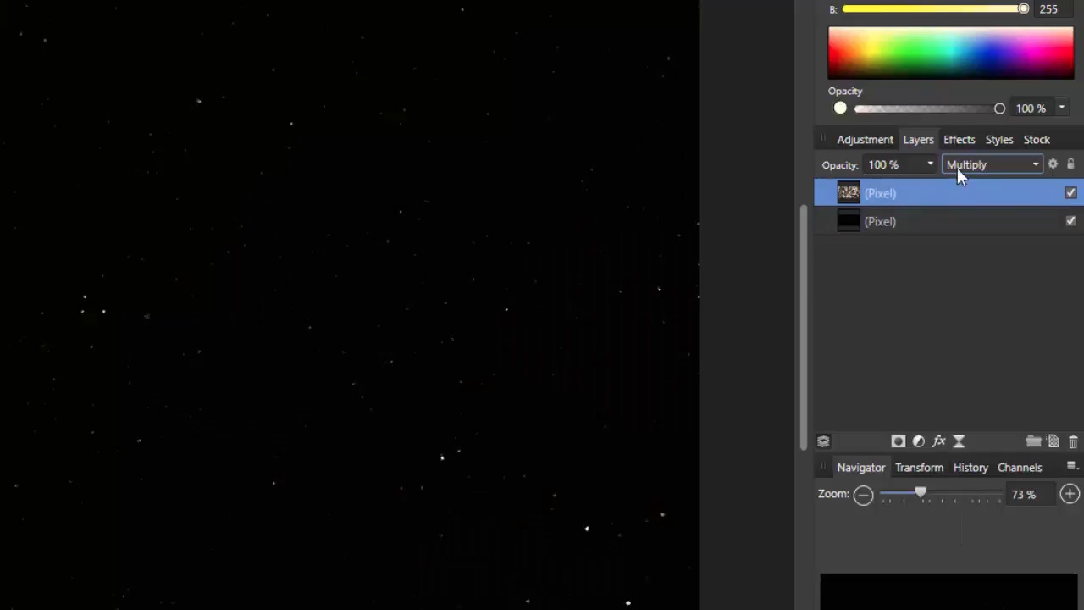
pyautogui.scroll(-8, 959, 164)
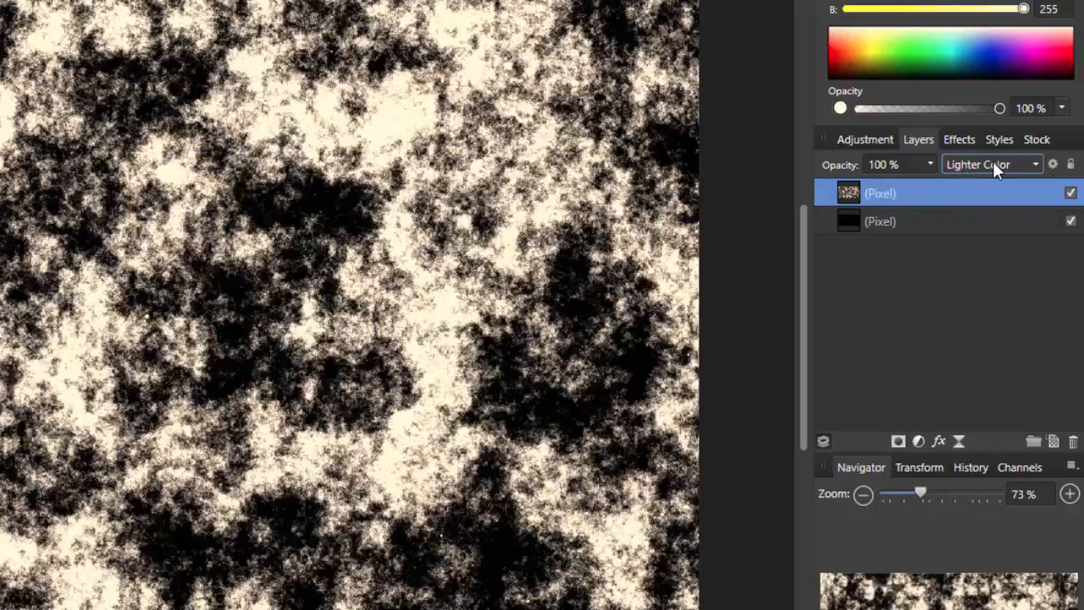
pyautogui.scroll(-3, 993, 161)
pyautogui.scroll(-2, 992, 160)
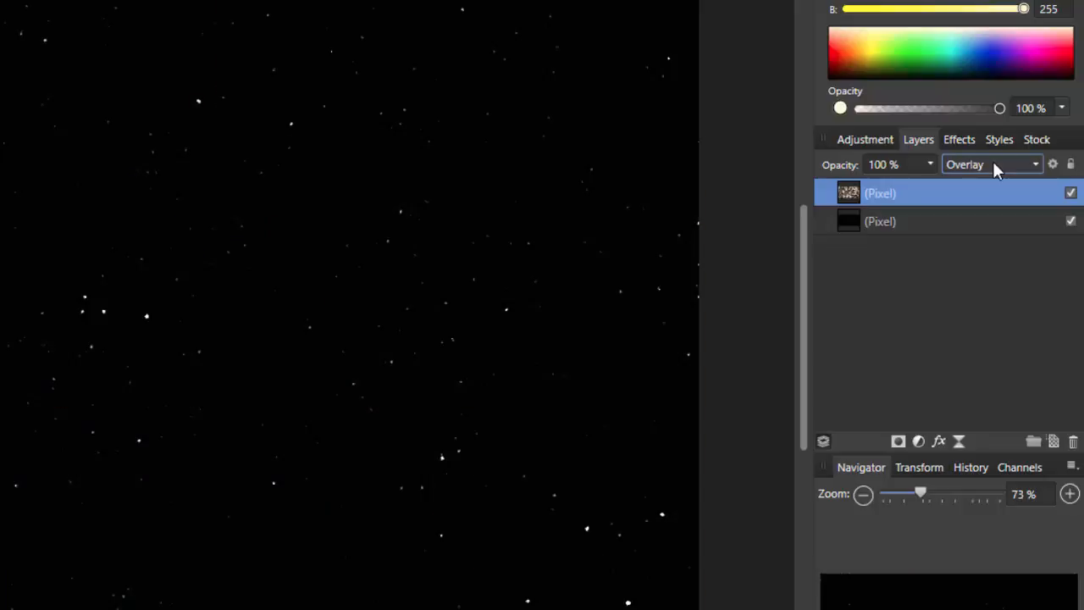
pyautogui.scroll(-3, 993, 161)
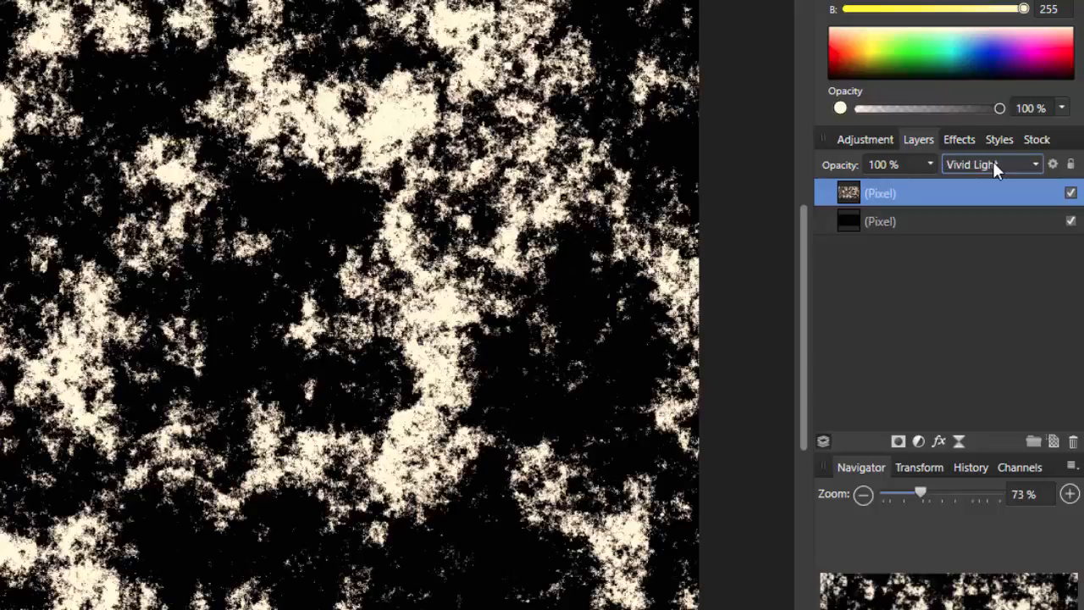
pyautogui.scroll(-1, 992, 161)
pyautogui.scroll(-2, 993, 161)
pyautogui.scroll(-1, 992, 161)
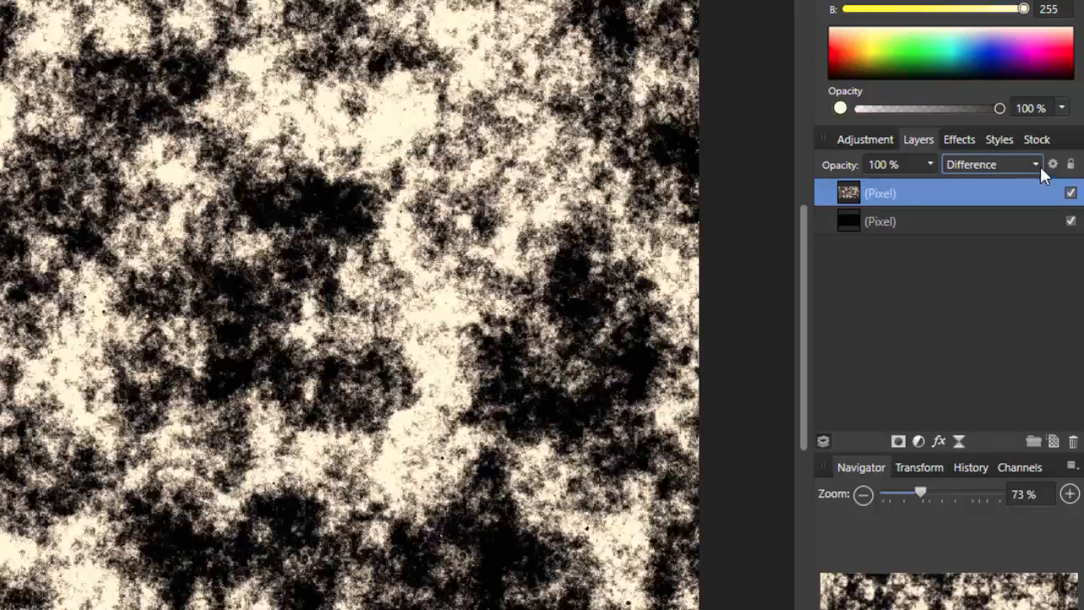
pyautogui.click(1037, 161)
pyautogui.click(1041, 259)
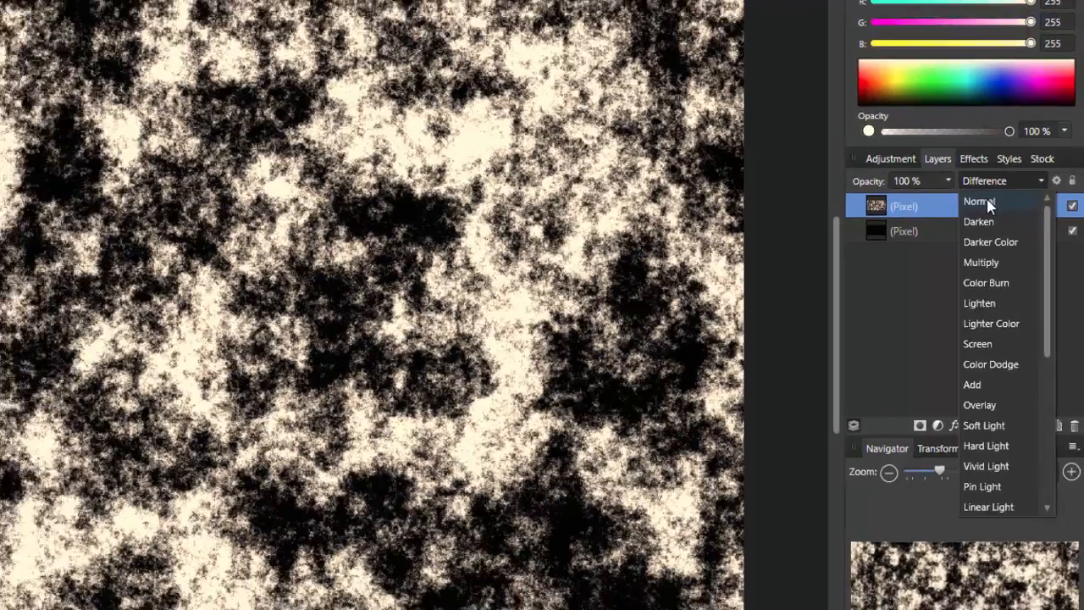
pyautogui.click(974, 188)
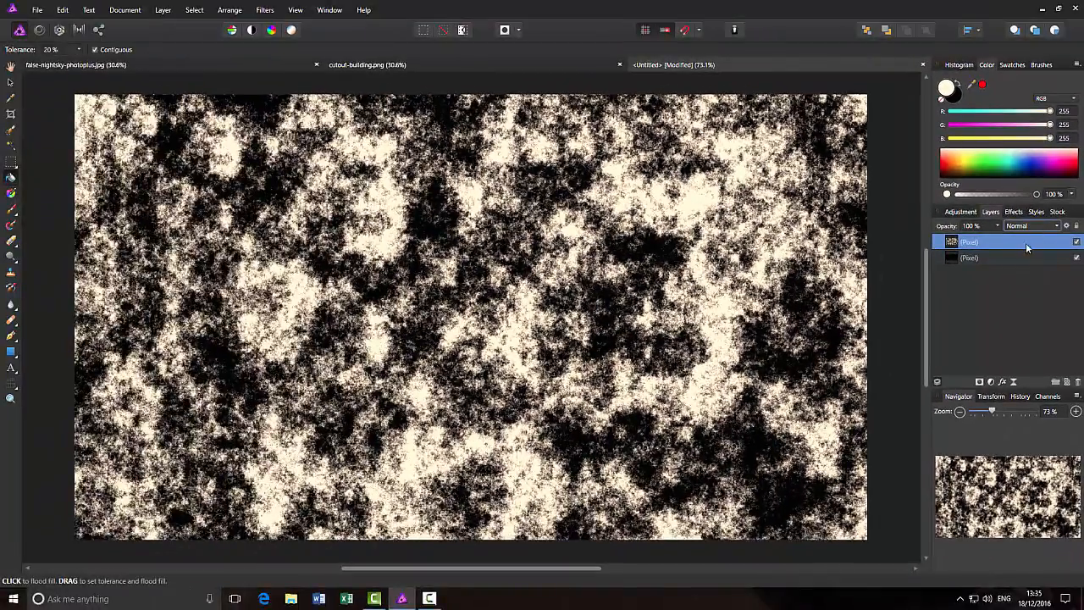
# Lower the Perlin noise layer's opacity to 7 %
pyautogui.moveTo(997, 231); pyautogui.dragTo(926, 243)
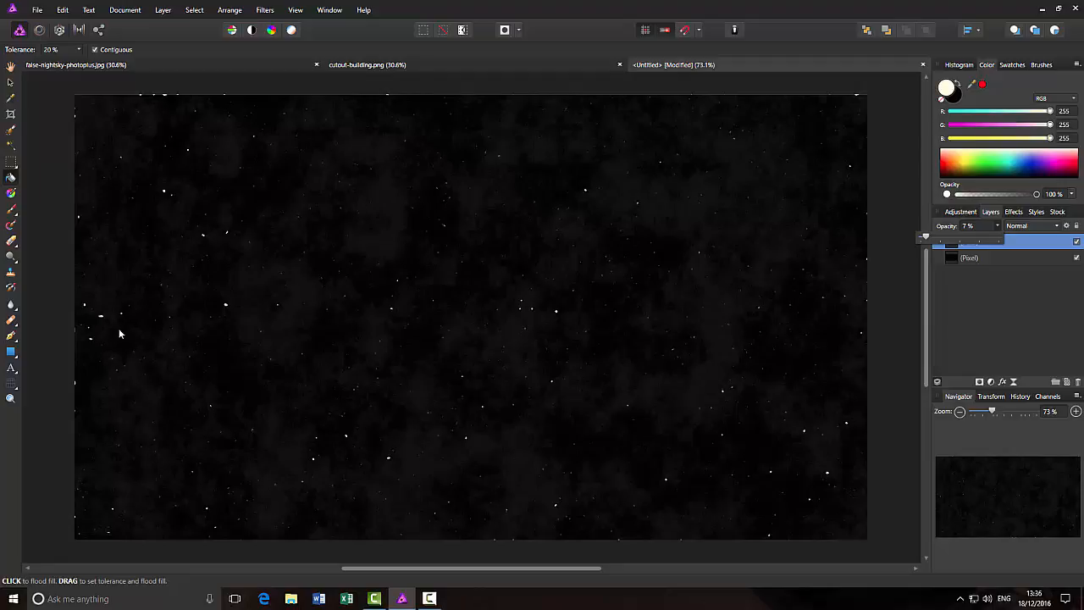
# Thin out the Perlin noise with the Erase Brush at 14 % opacity and paint faint blue patches with a 464.8 px brush at 9 % opacity
pyautogui.click(11, 242)
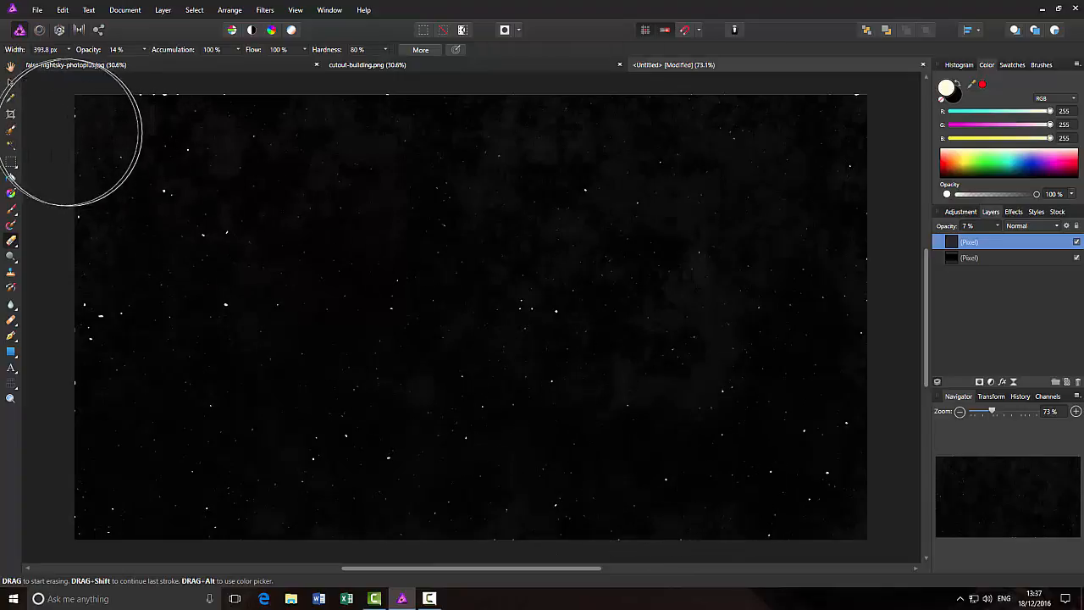
pyautogui.click(11, 209)
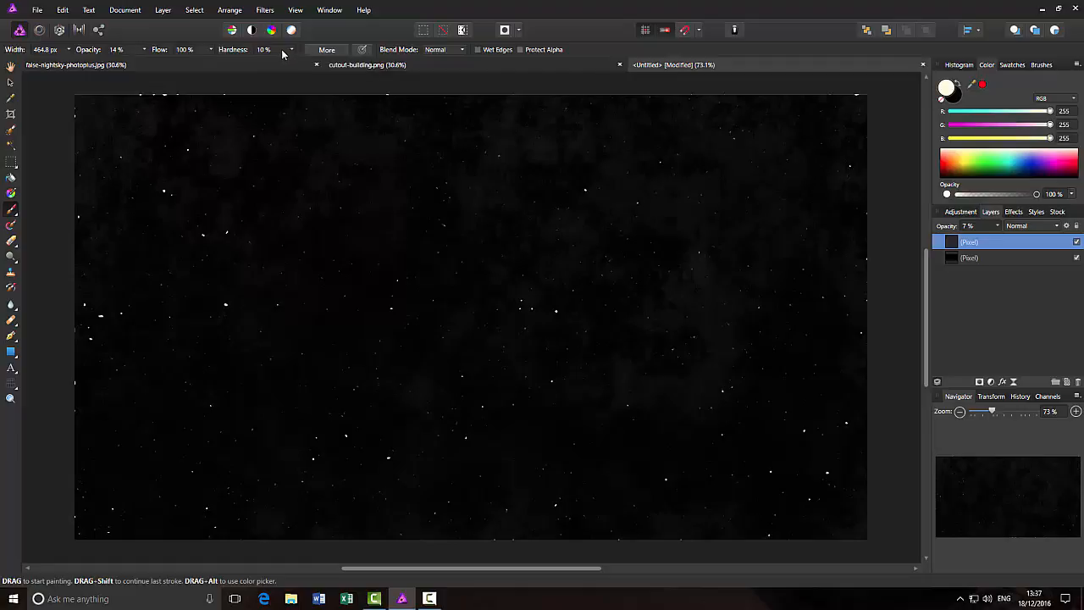
pyautogui.click(145, 51)
pyautogui.click(1030, 166)
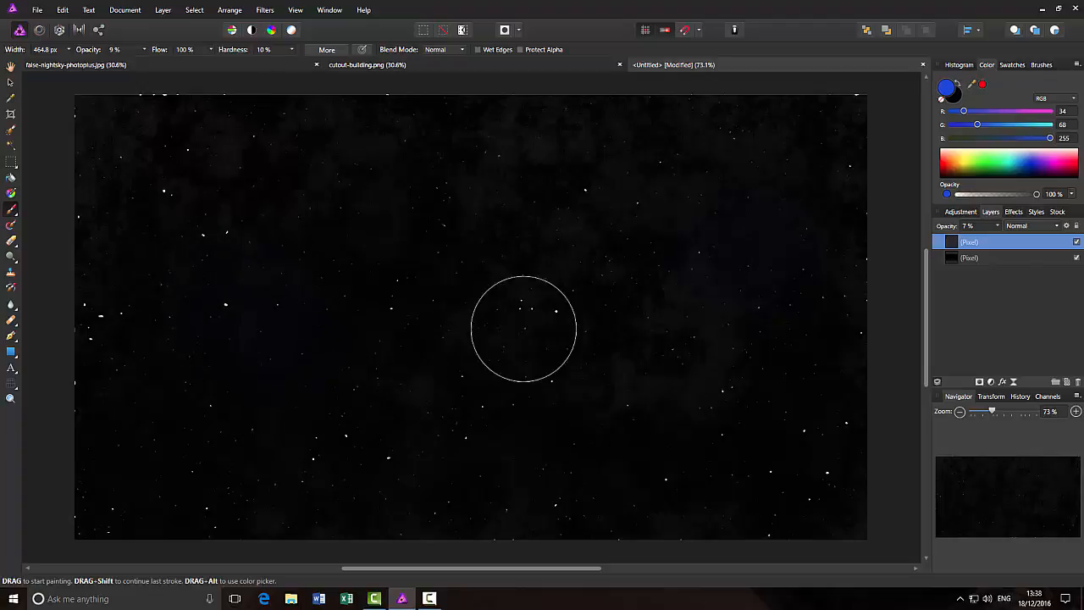
# Paint a faint pinkish-red glow in the lower middle of the sky and a yellow glow across the middle at 17 % brush opacity
pyautogui.click(1070, 167)
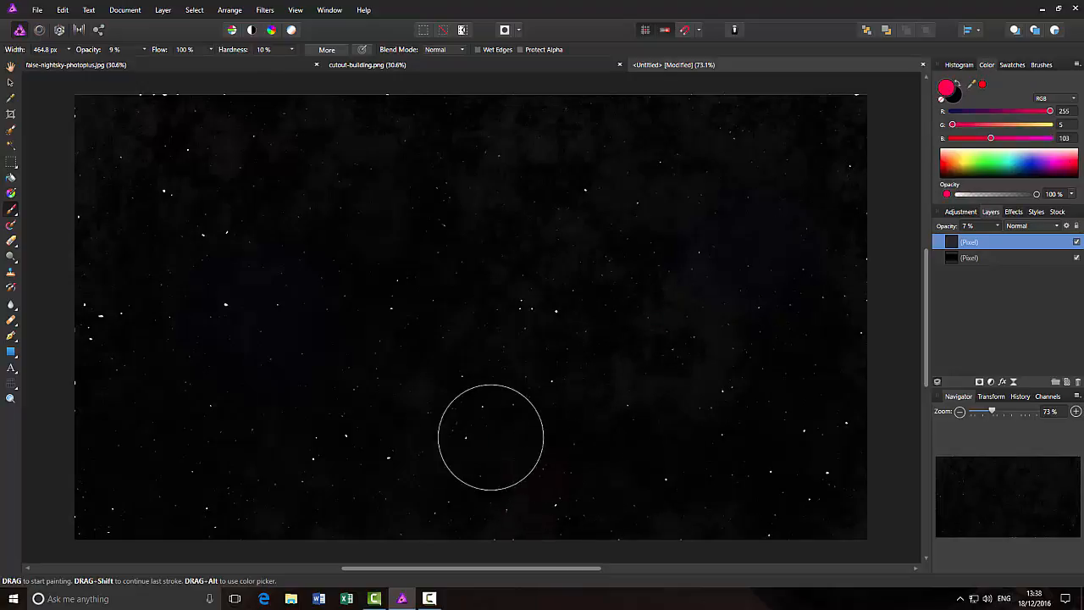
pyautogui.moveTo(491, 438)
pyautogui.mouseDown()
pyautogui.moveTo(471, 458)
pyautogui.moveTo(415, 456)
pyautogui.moveTo(471, 457)
pyautogui.moveTo(551, 498)
pyautogui.moveTo(531, 440)
pyautogui.moveTo(487, 487)
pyautogui.moveTo(442, 462)
pyautogui.moveTo(399, 456)
pyautogui.moveTo(451, 444)
pyautogui.moveTo(499, 516)
pyautogui.moveTo(491, 409)
pyautogui.moveTo(516, 446)
pyautogui.moveTo(563, 444)
pyautogui.moveTo(555, 471)
pyautogui.moveTo(604, 476)
pyautogui.moveTo(555, 431)
pyautogui.moveTo(663, 458)
pyautogui.moveTo(657, 447)
pyautogui.moveTo(530, 460)
pyautogui.moveTo(610, 503)
pyautogui.moveTo(526, 453)
pyautogui.moveTo(530, 432)
pyautogui.moveTo(489, 378)
pyautogui.moveTo(512, 364)
pyautogui.moveTo(448, 378)
pyautogui.moveTo(408, 420)
pyautogui.moveTo(423, 463)
pyautogui.moveTo(500, 462)
pyautogui.moveTo(405, 457)
pyautogui.moveTo(401, 504)
pyautogui.moveTo(524, 438)
pyautogui.moveTo(535, 415)
pyautogui.moveTo(538, 442)
pyautogui.moveTo(801, 345)
pyautogui.mouseUp()
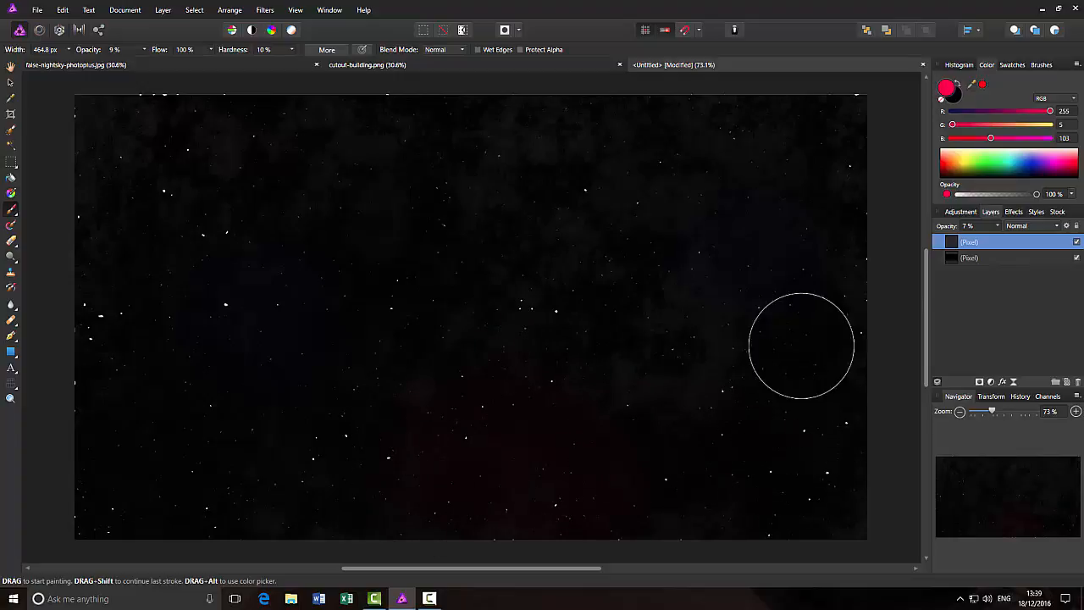
pyautogui.click(968, 164)
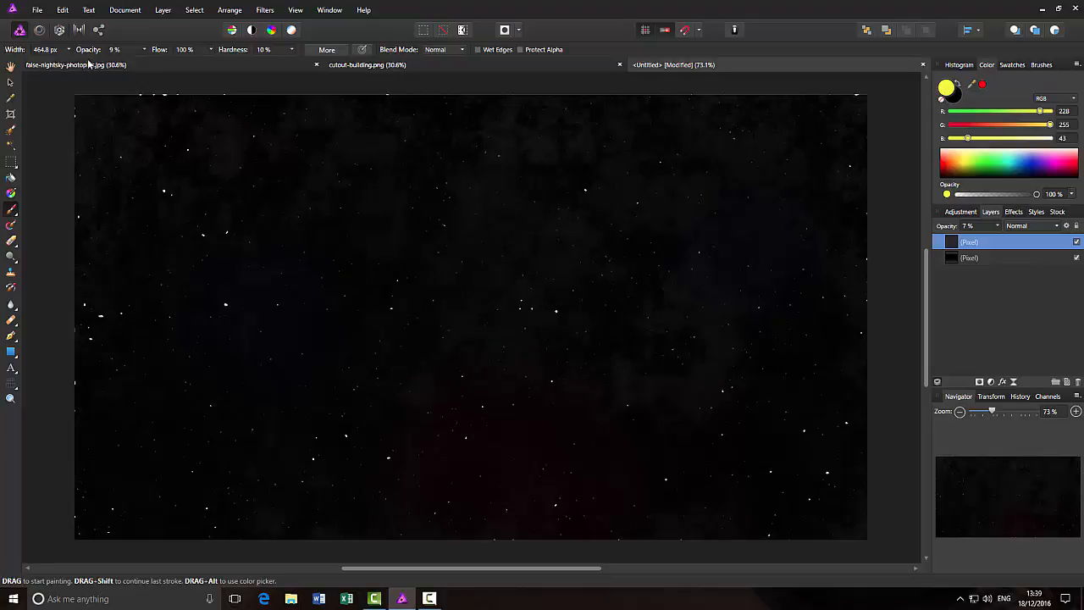
pyautogui.click(144, 49)
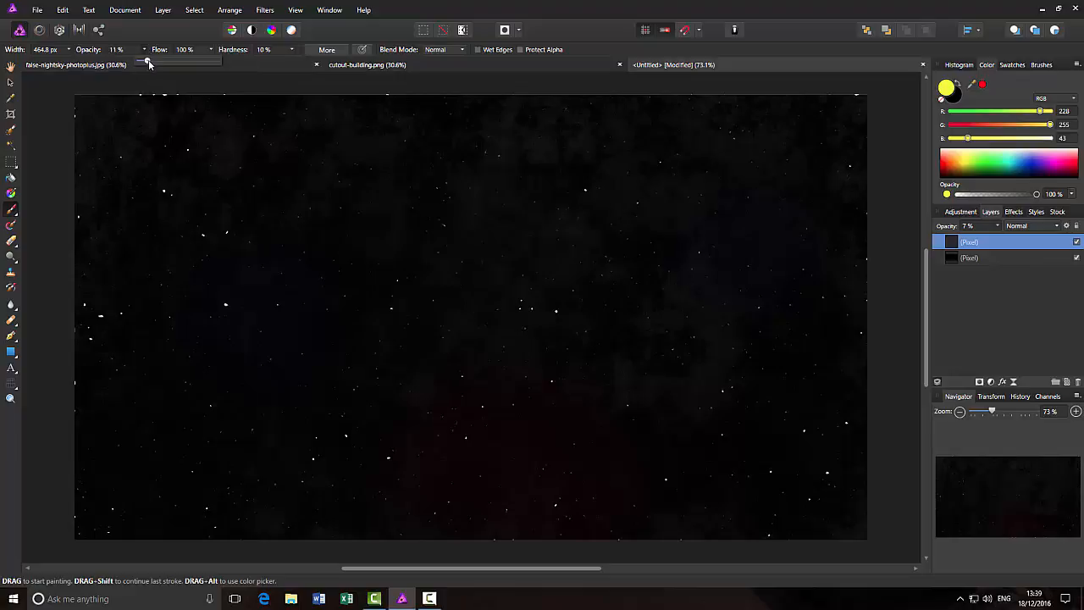
pyautogui.moveTo(503, 284)
pyautogui.mouseDown()
pyautogui.moveTo(529, 253)
pyautogui.moveTo(480, 336)
pyautogui.moveTo(549, 357)
pyautogui.moveTo(558, 255)
pyautogui.moveTo(529, 352)
pyautogui.moveTo(562, 342)
pyautogui.moveTo(641, 379)
pyautogui.mouseUp()
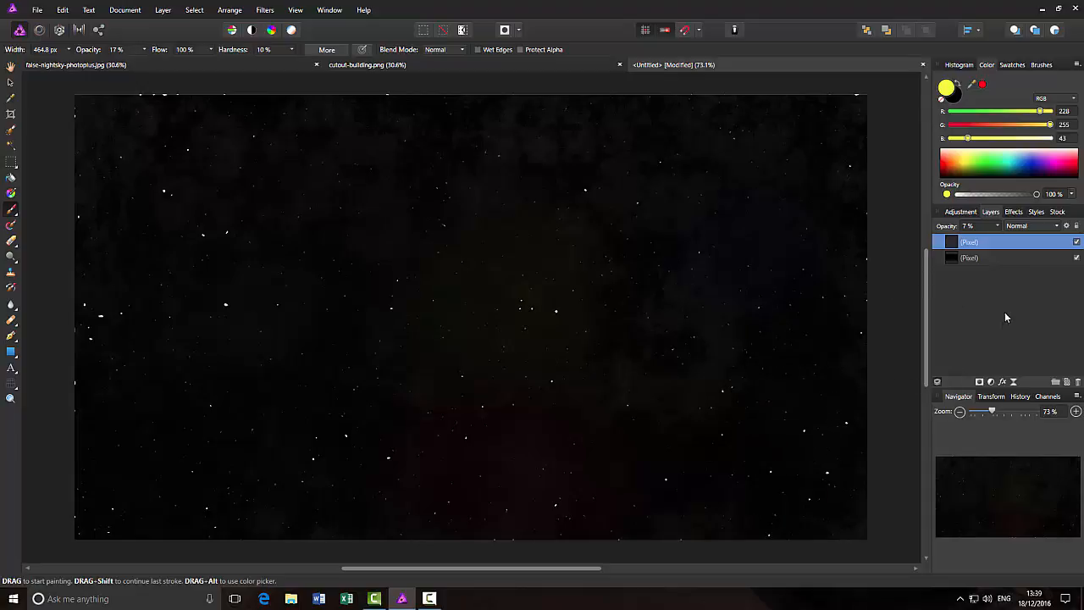
# Keep the tinted noise layer at 7 % opacity and merge it down into the star layer
pyautogui.click(997, 227)
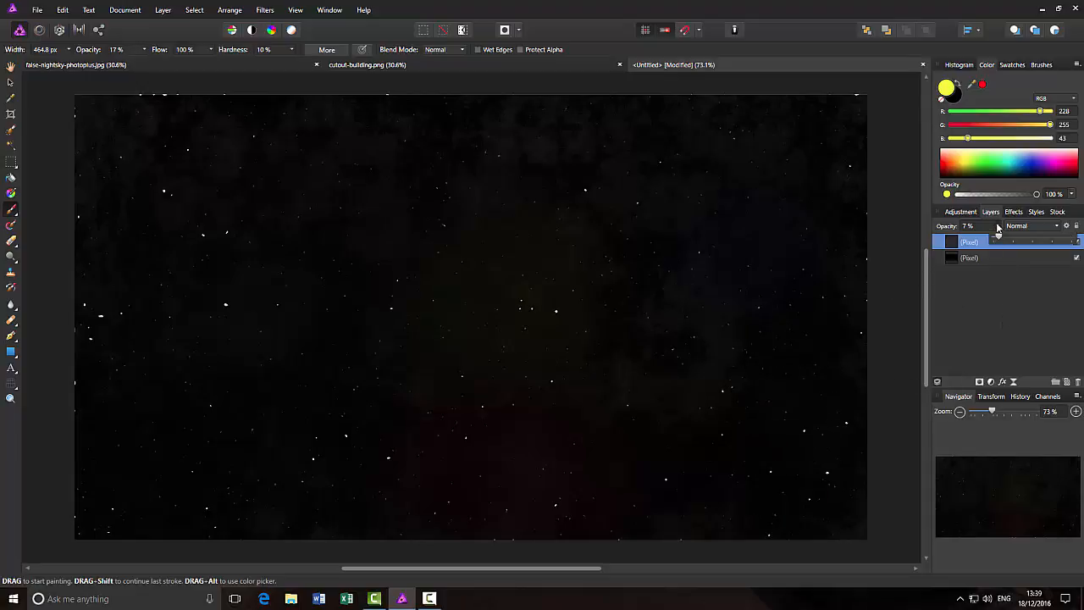
pyautogui.moveTo(1000, 239); pyautogui.dragTo(1001, 241)
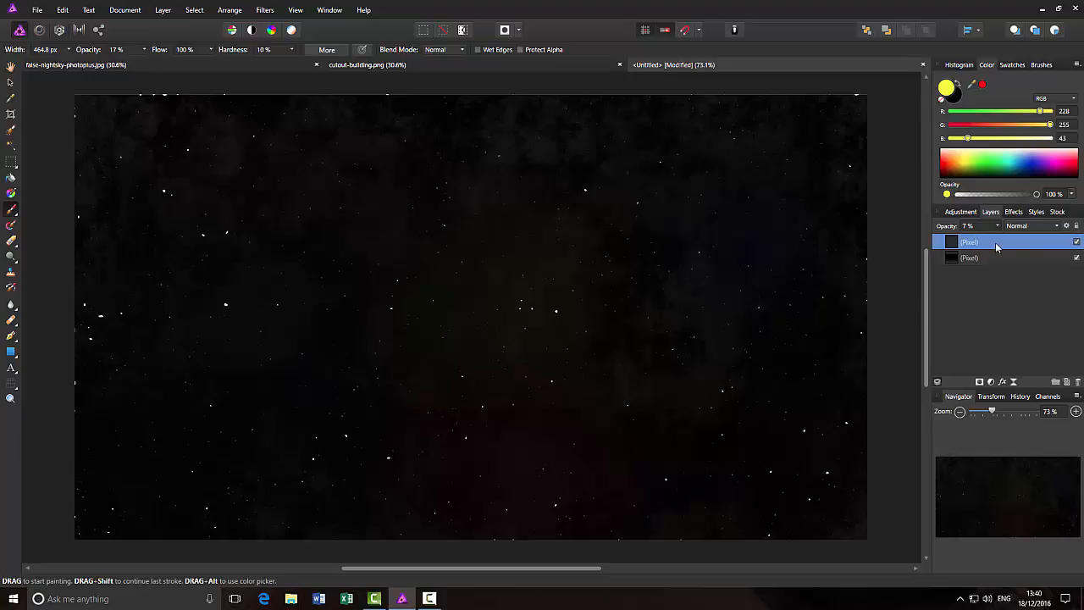
pyautogui.rightClick(995, 242)
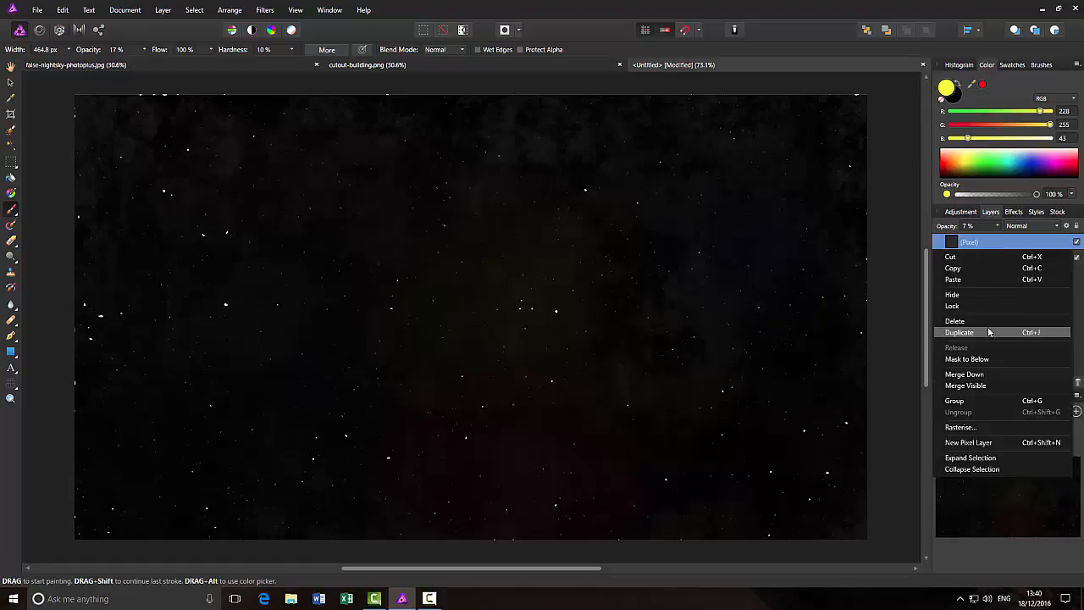
pyautogui.click(978, 376)
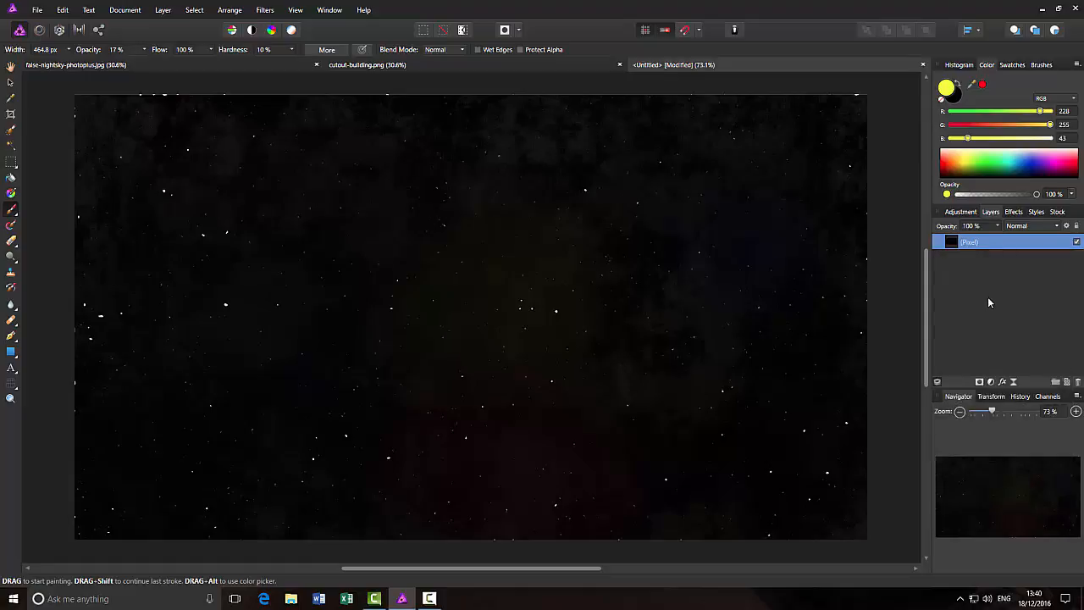
# Try a yellow brush stroke across the left part of the merged sky, and undo it
pyautogui.moveTo(302, 206)
pyautogui.mouseDown()
pyautogui.moveTo(301, 232)
pyautogui.moveTo(90, 277)
pyautogui.moveTo(53, 201)
pyautogui.mouseUp()
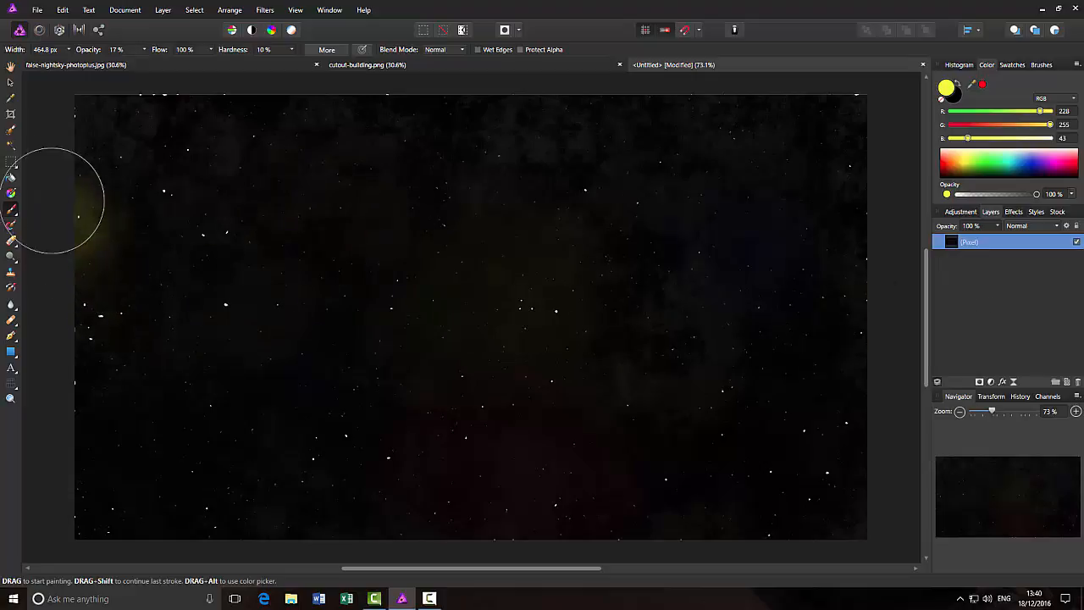
pyautogui.hotkey('ctrl', 'z')
pyautogui.click(10, 66)
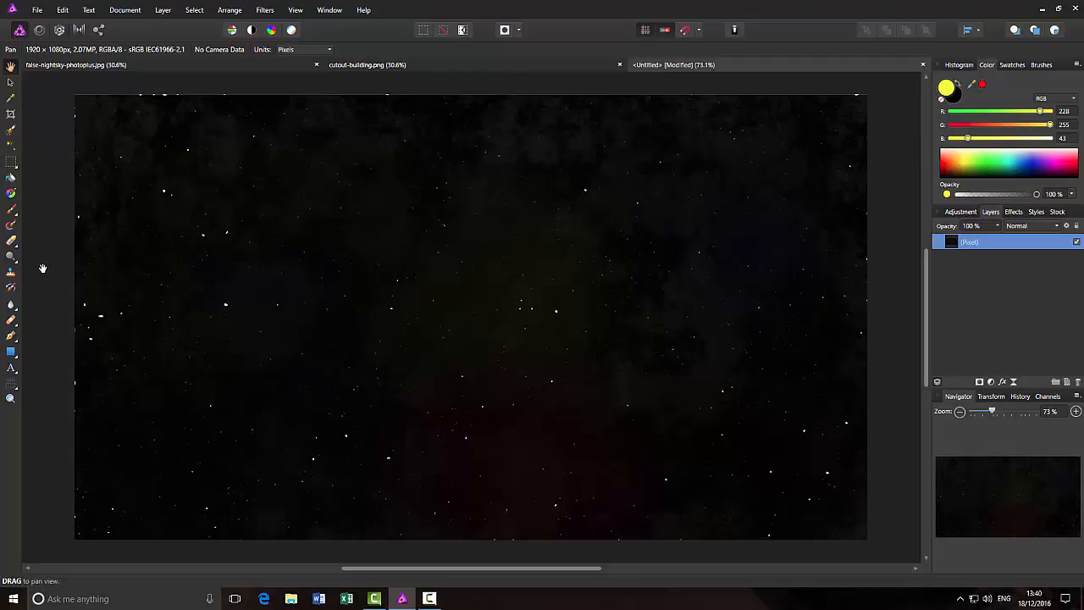
pyautogui.click(37, 12)
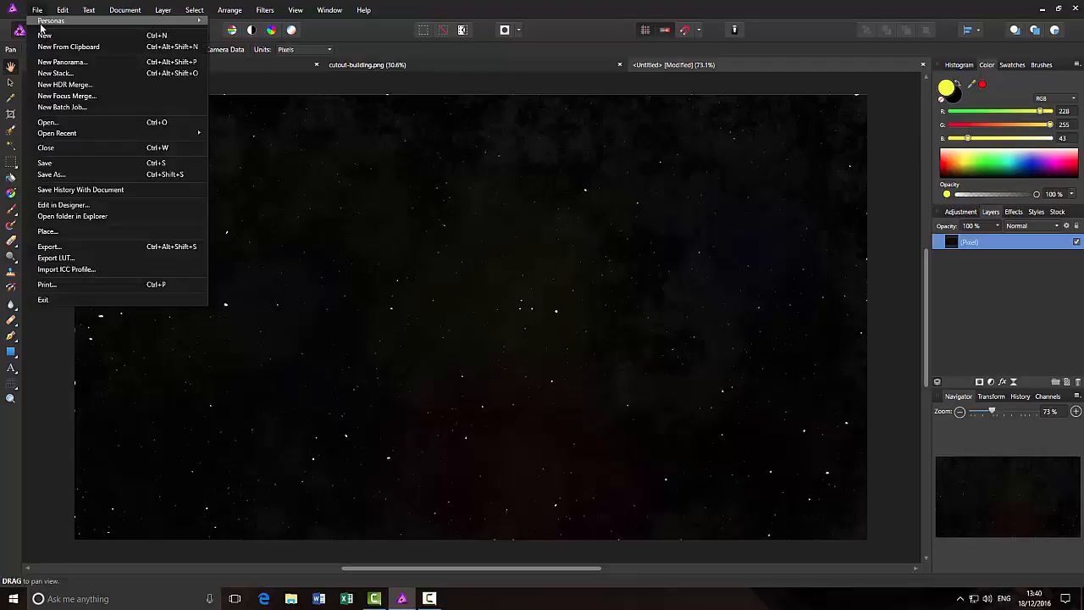
pyautogui.click(41, 343)
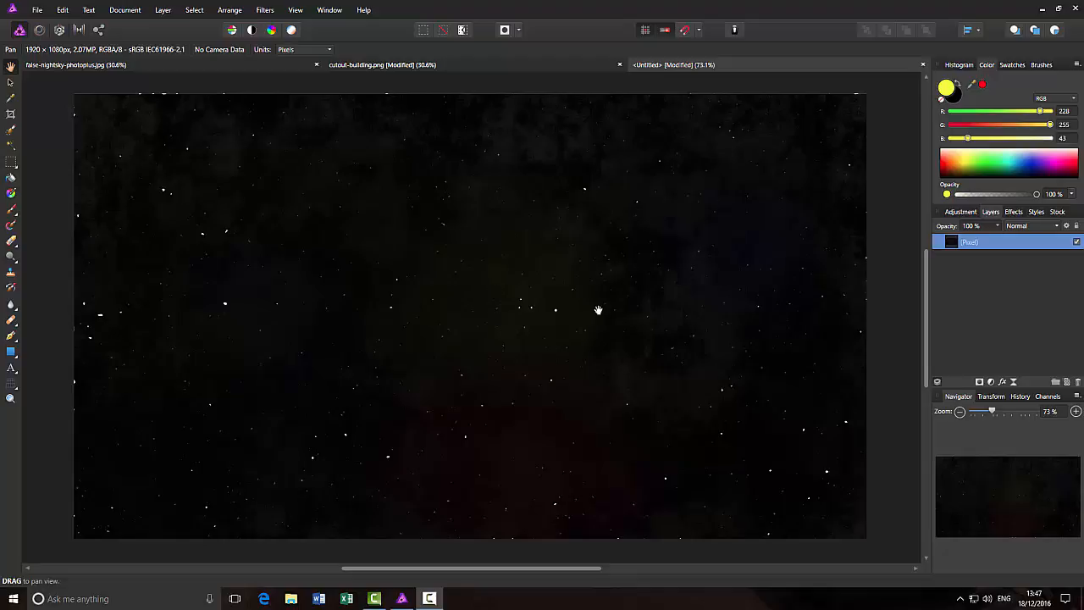
# Look at the cutout-building.png document, return to the untitled night sky, and copy the entire sky image
pyautogui.click(468, 65)
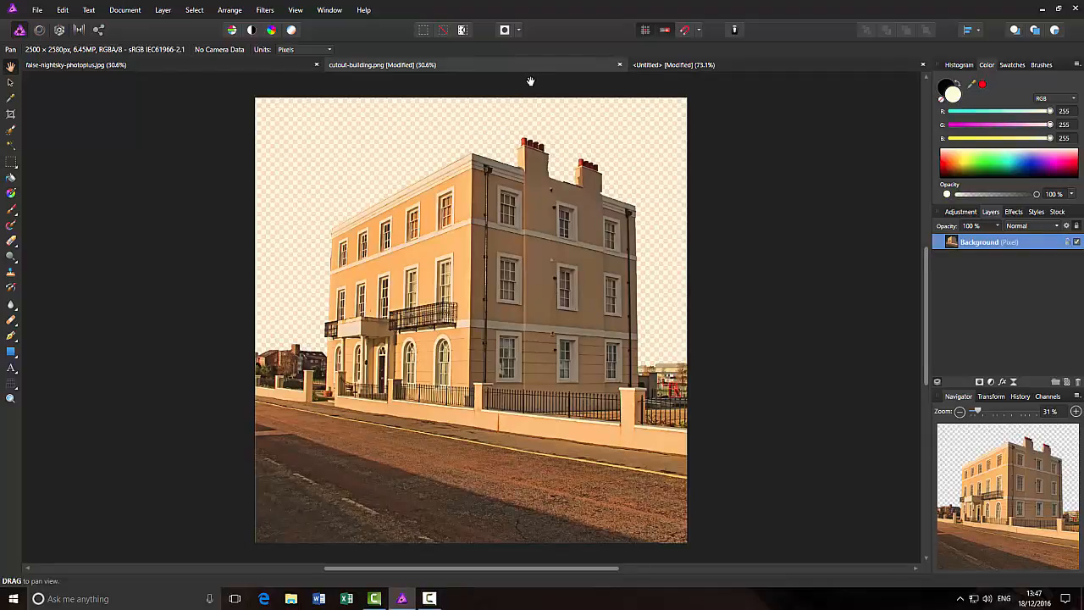
pyautogui.click(710, 67)
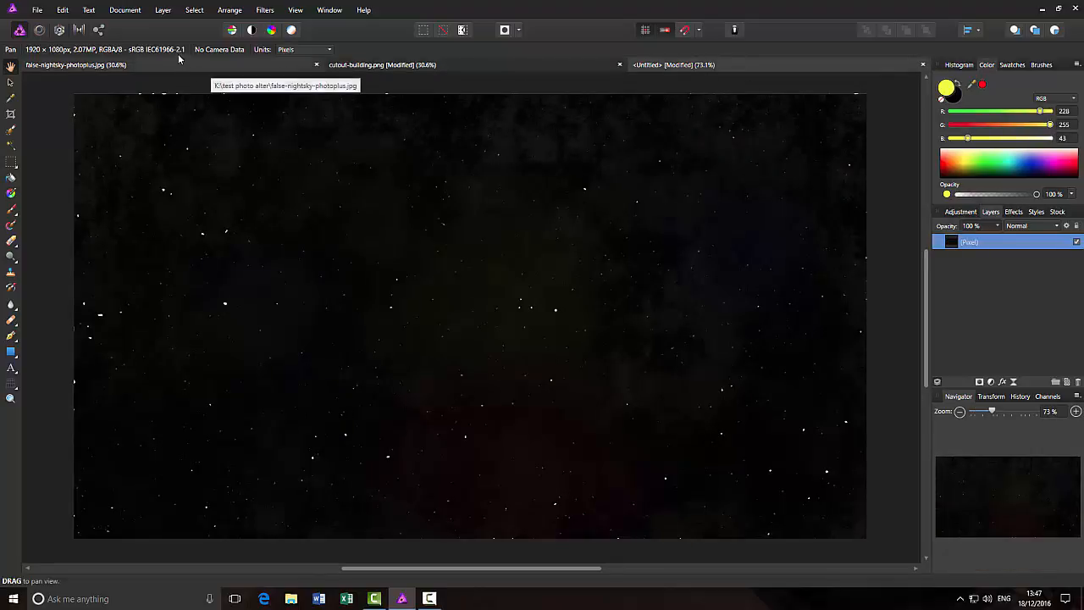
pyautogui.click(195, 10)
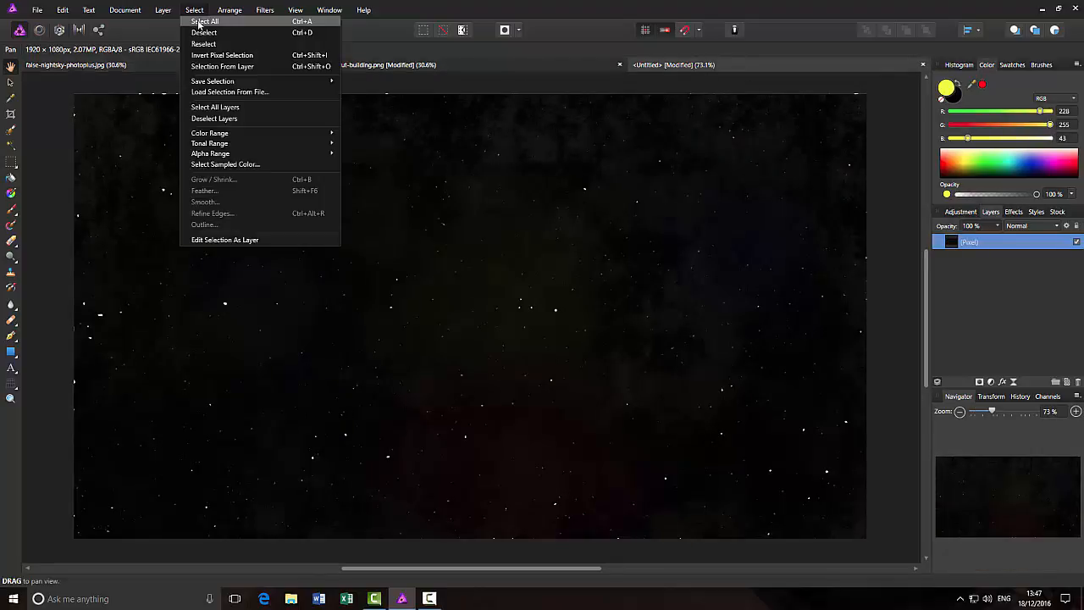
pyautogui.click(203, 21)
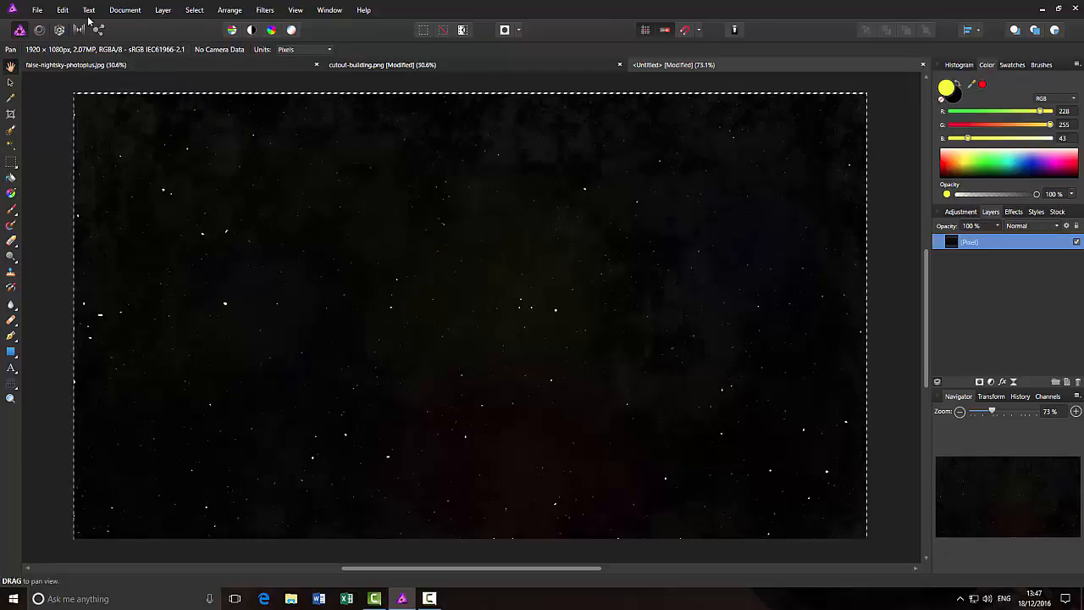
pyautogui.click(62, 10)
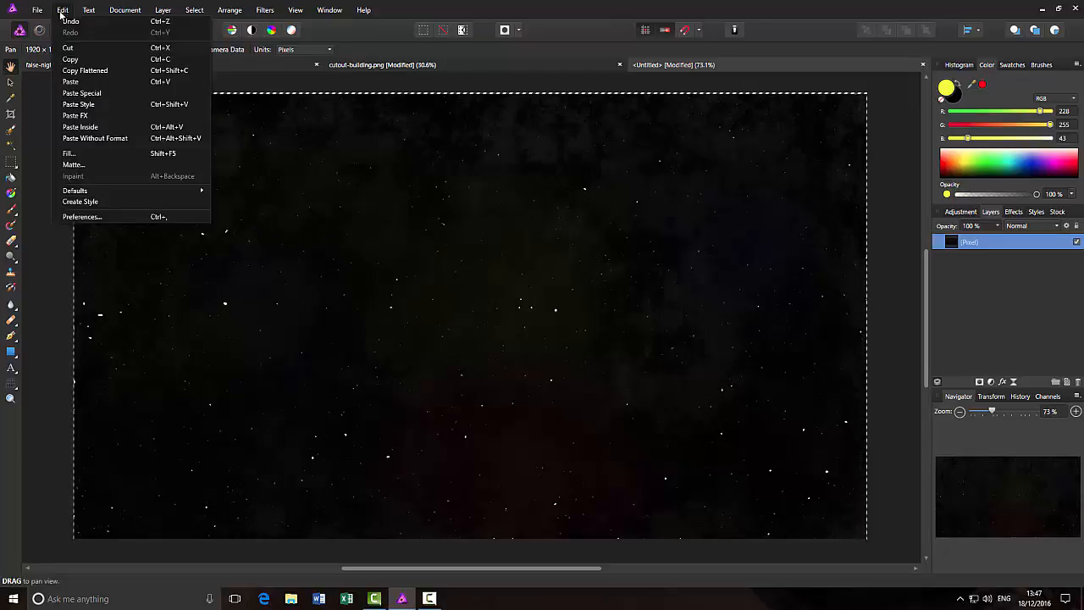
pyautogui.click(72, 60)
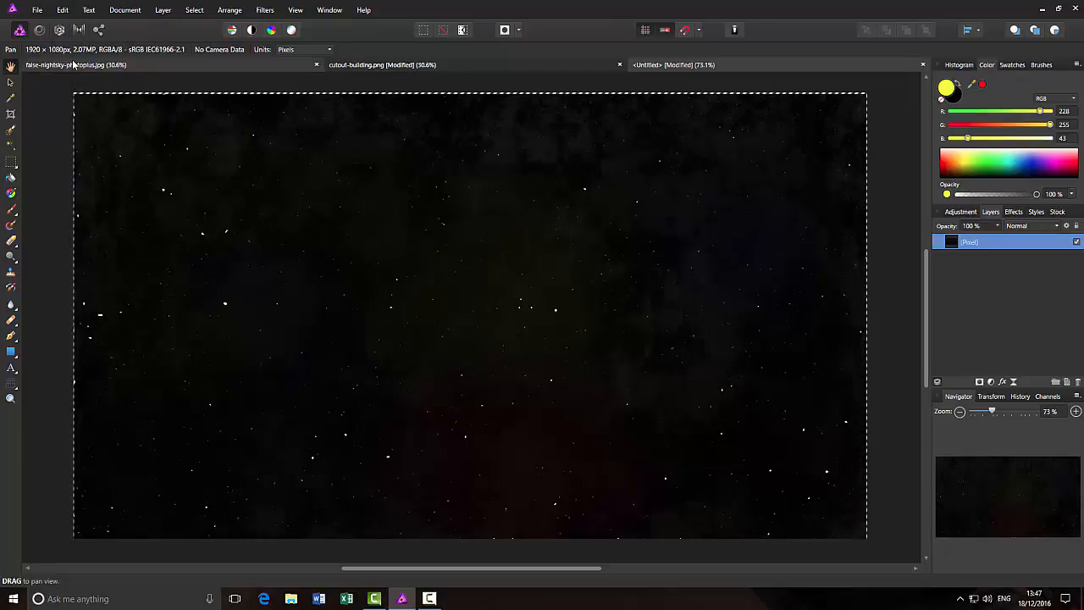
# Switch to the cutout-building.png document and duplicate its Background layer
pyautogui.click(486, 67)
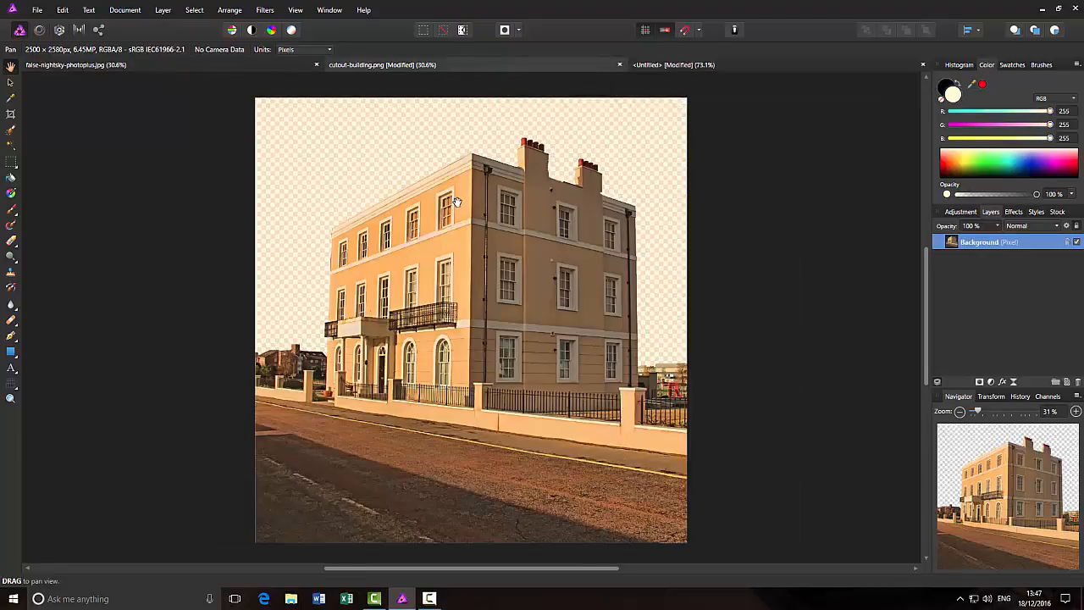
pyautogui.rightClick(1006, 241)
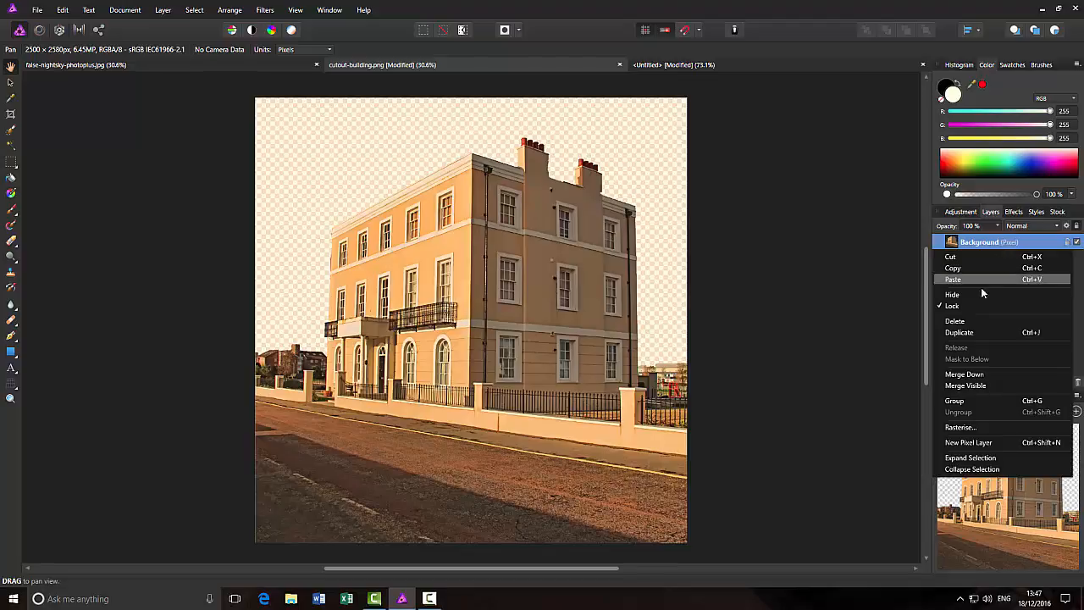
pyautogui.click(973, 332)
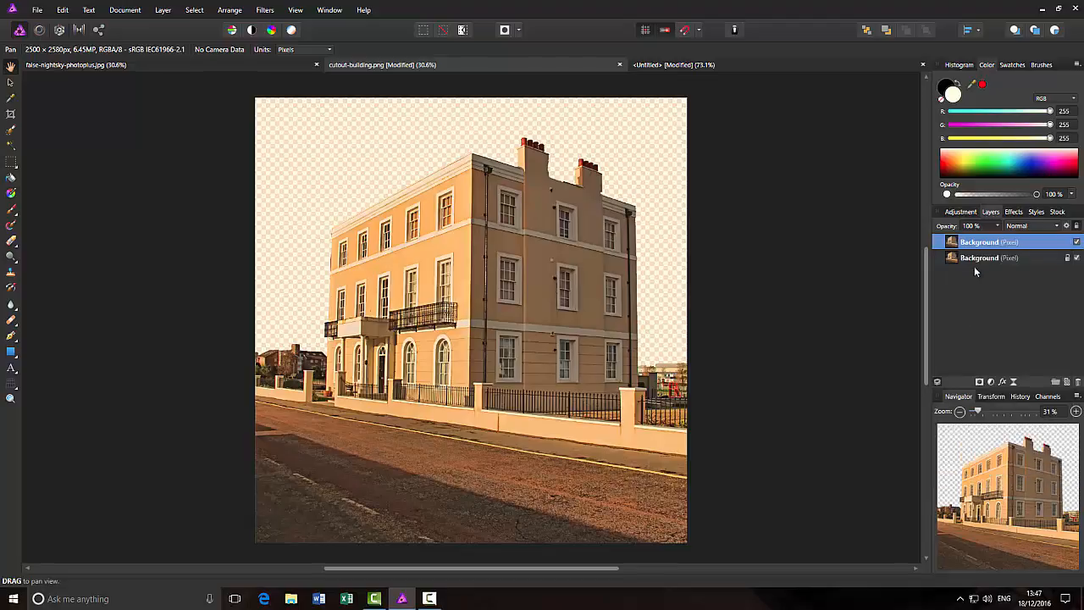
# Paste the copied night sky between the two Background layers, directly above the locked one
pyautogui.click(1018, 257)
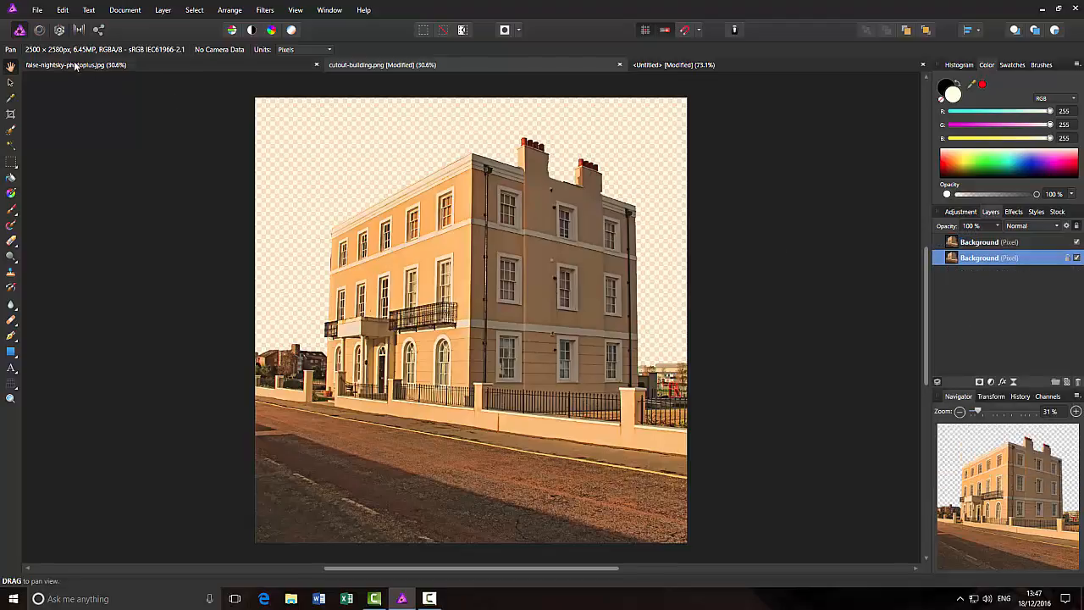
pyautogui.click(64, 11)
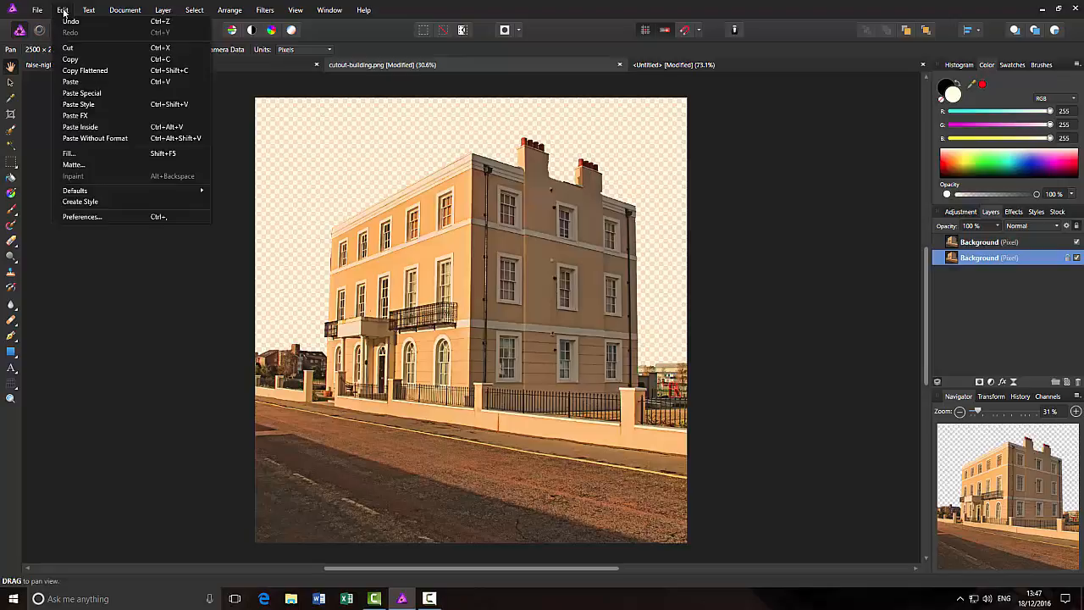
pyautogui.click(75, 81)
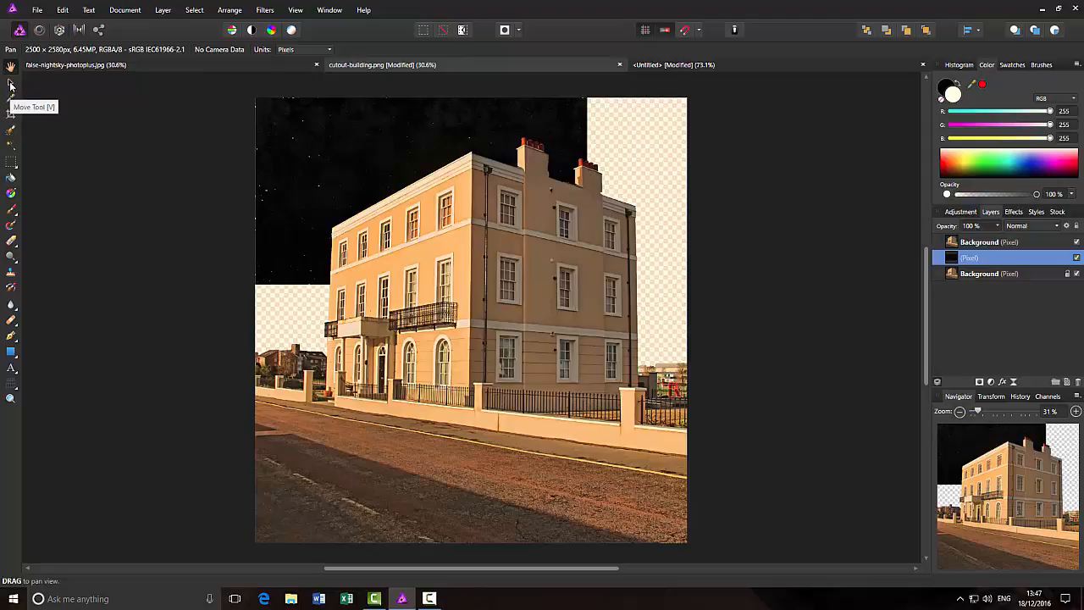
# Enlarge and reposition the pasted sky layer so it covers the whole transparent area behind the building, down to the horizon
pyautogui.click(10, 83)
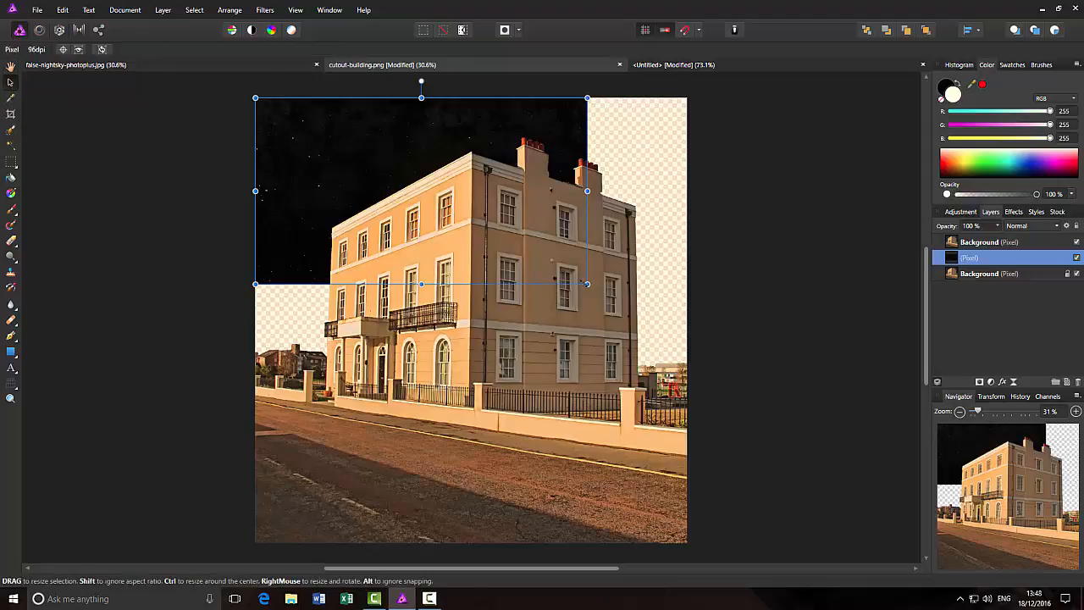
pyautogui.moveTo(587, 284); pyautogui.dragTo(708, 388)
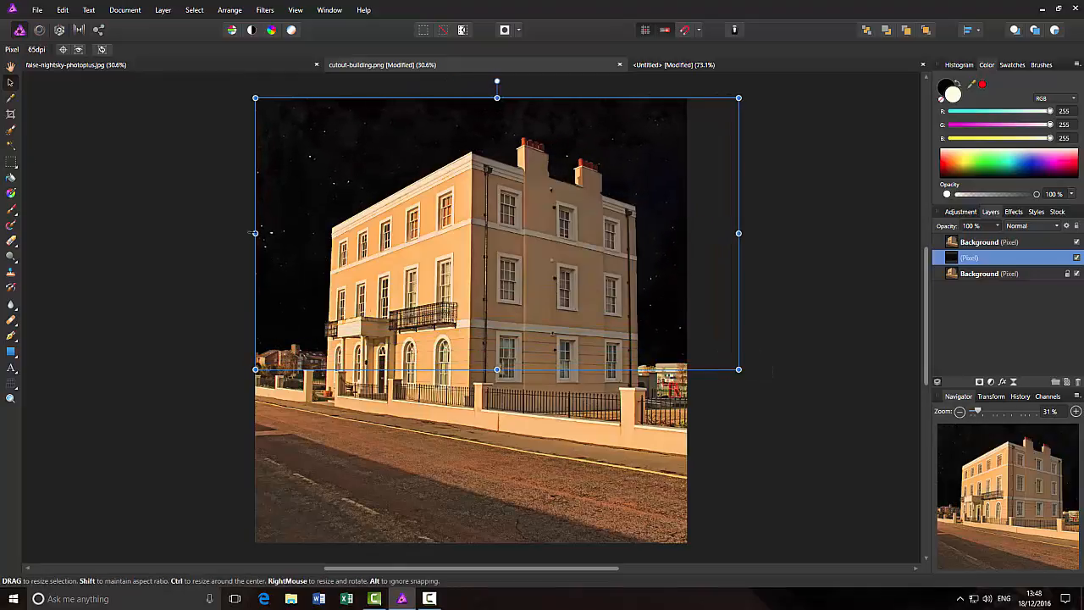
pyautogui.moveTo(255, 232); pyautogui.dragTo(237, 233)
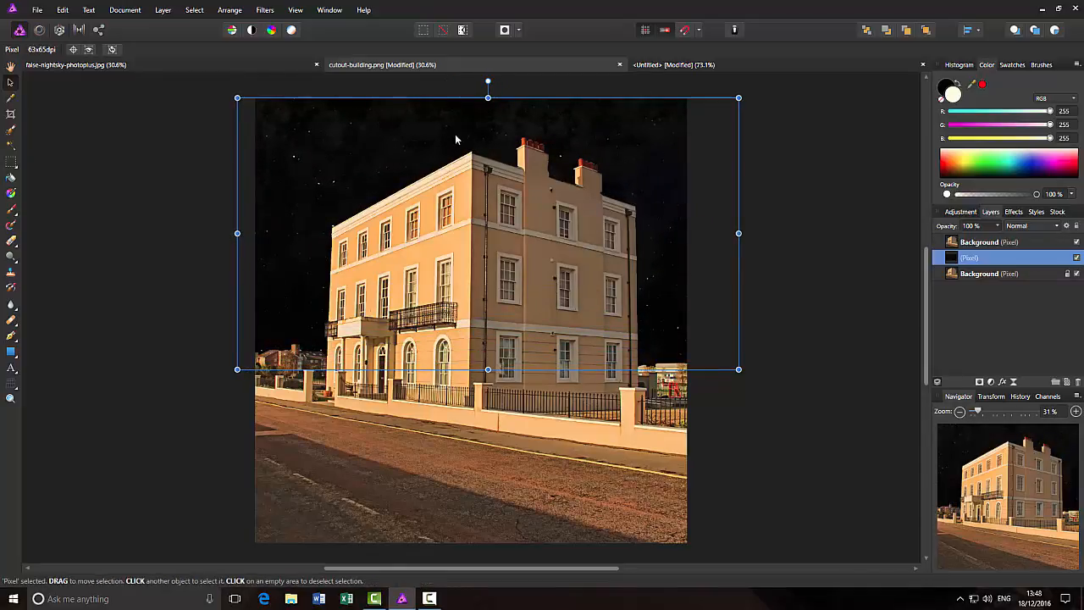
pyautogui.moveTo(488, 96); pyautogui.dragTo(488, 86)
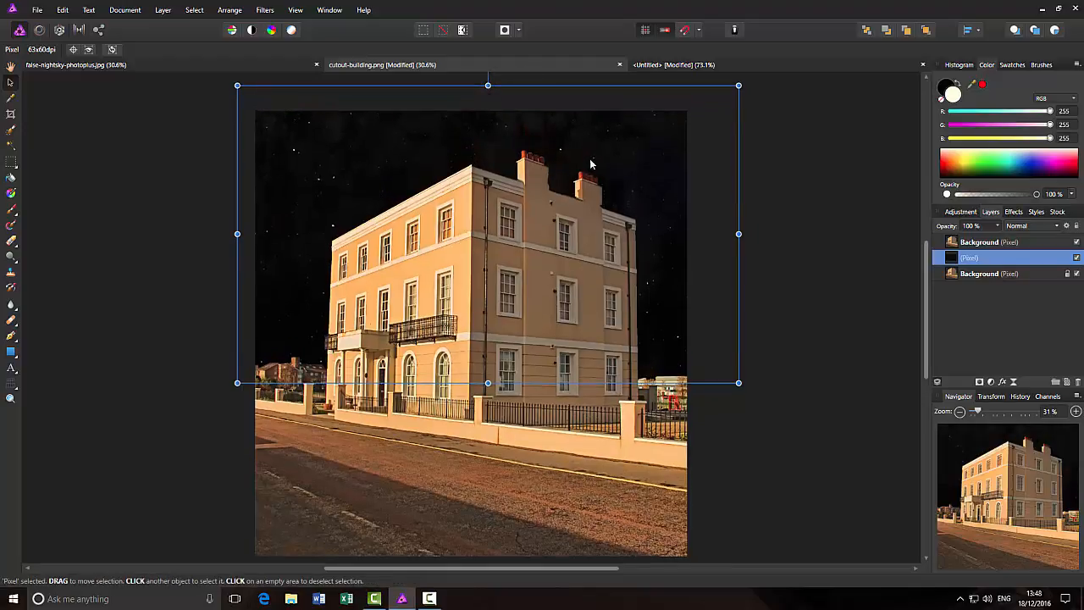
pyautogui.moveTo(591, 164); pyautogui.dragTo(588, 165)
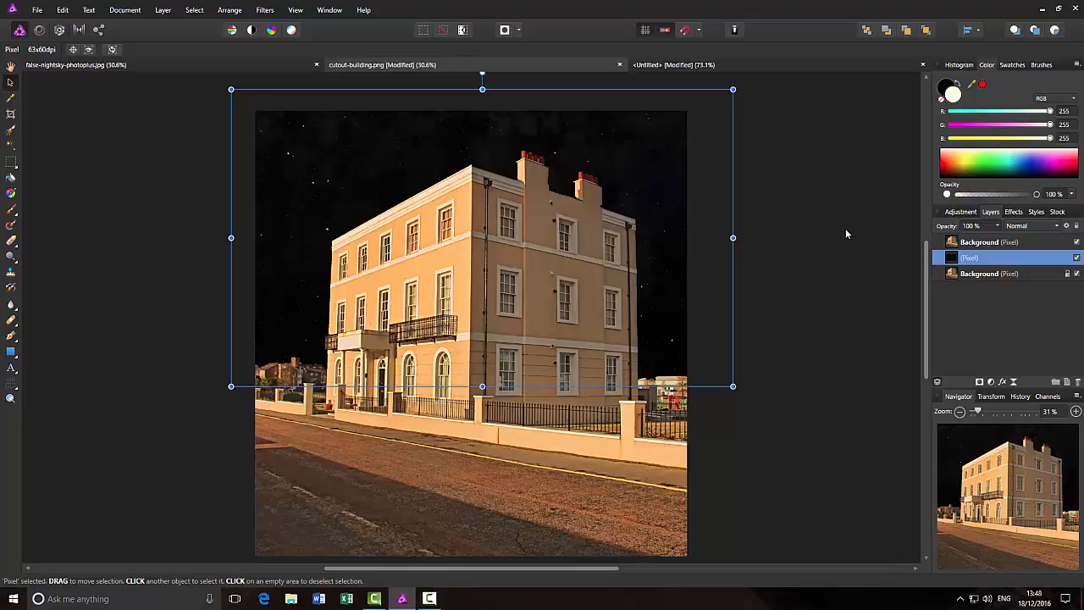
pyautogui.click(10, 66)
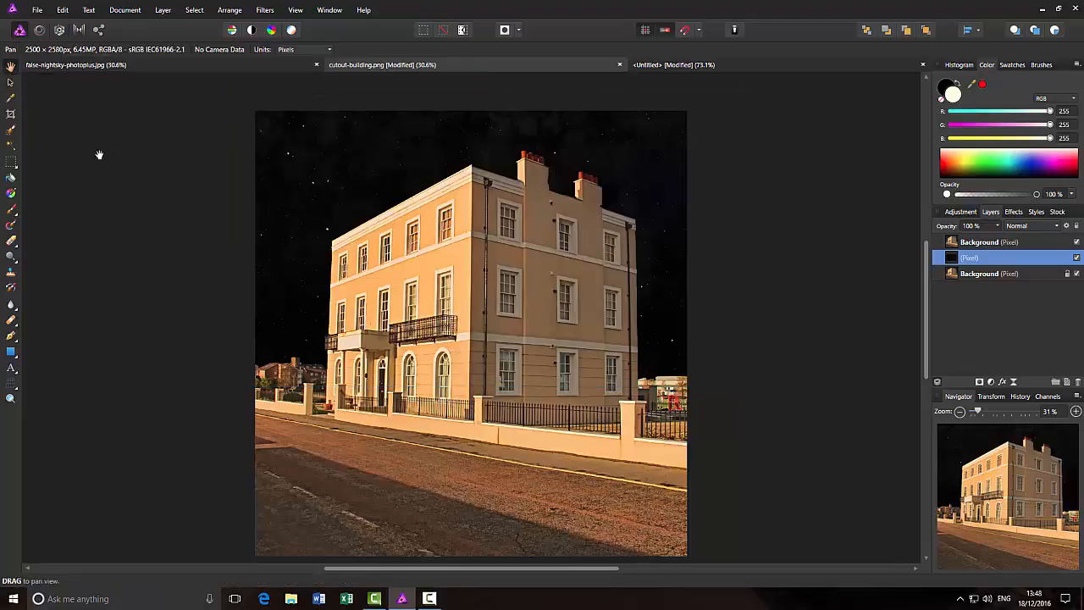
# Add a Levels adjustment above the top Background layer, keeping its settings clear of the building
pyautogui.click(1006, 243)
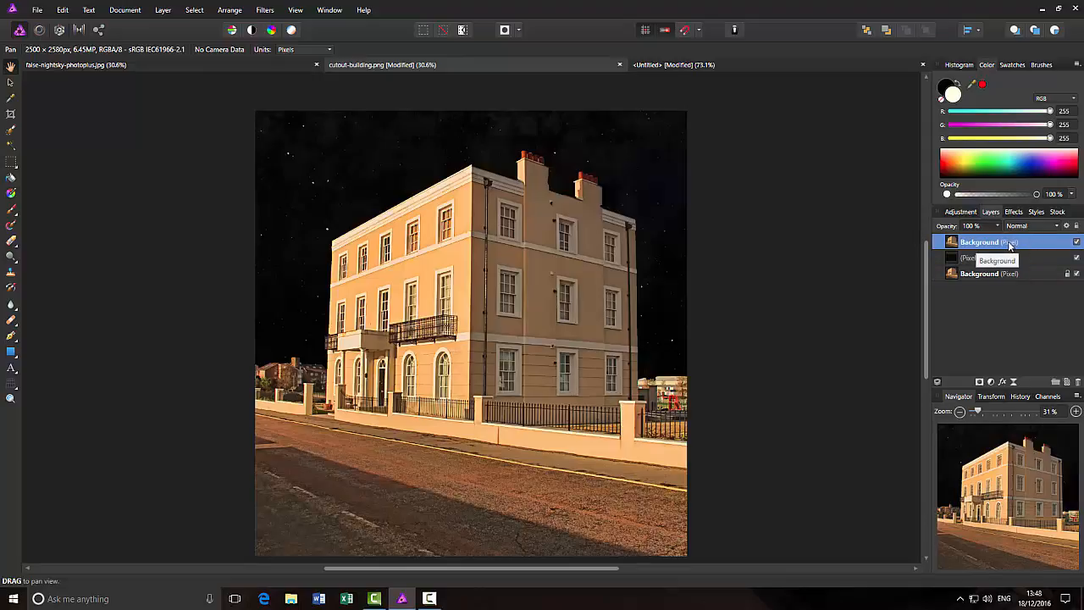
pyautogui.click(962, 212)
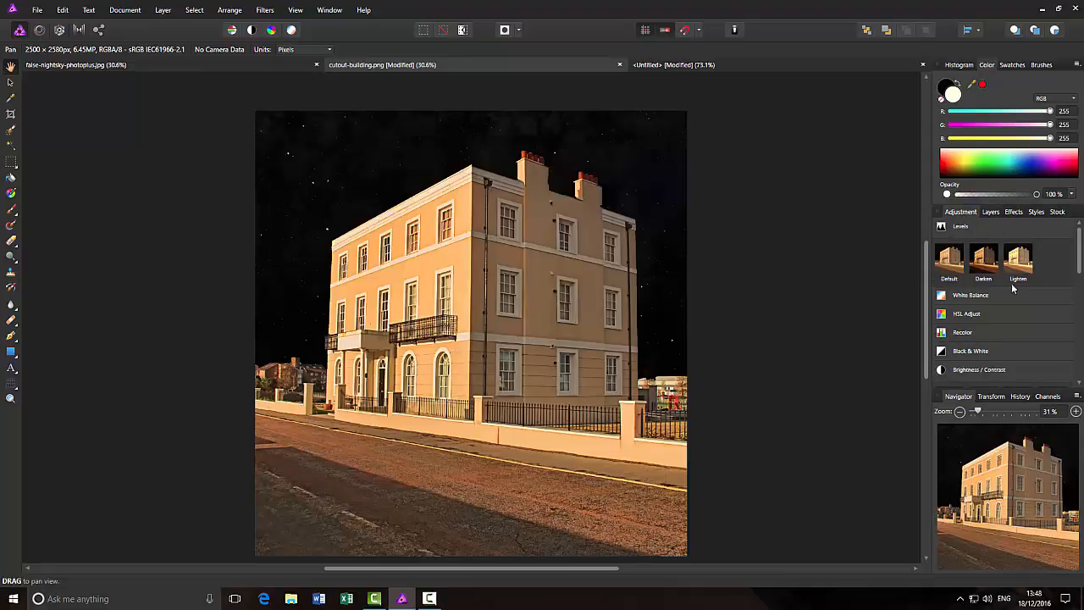
pyautogui.click(960, 227)
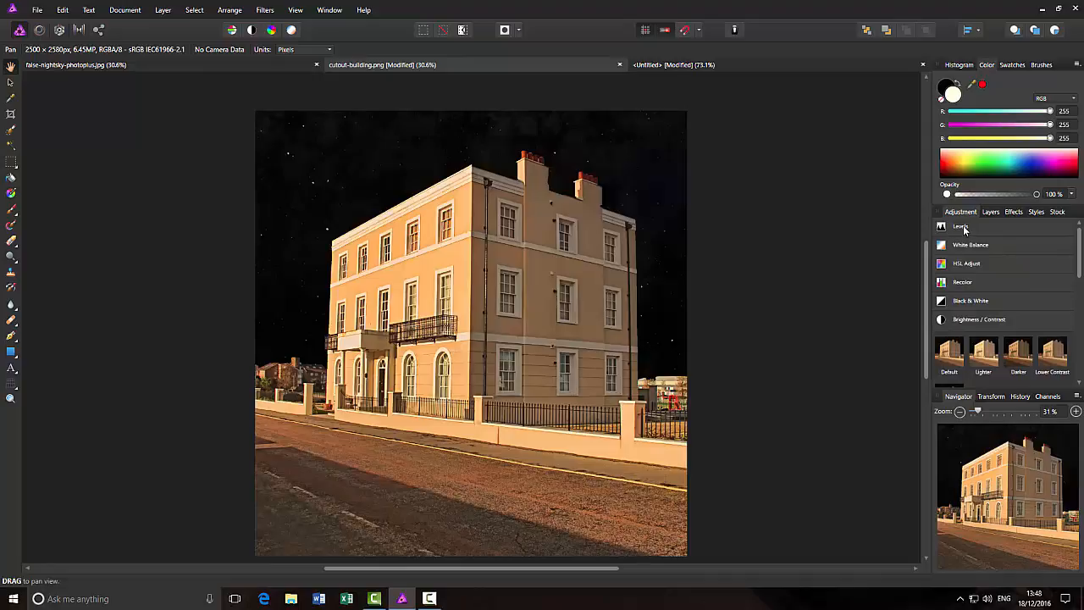
pyautogui.click(962, 227)
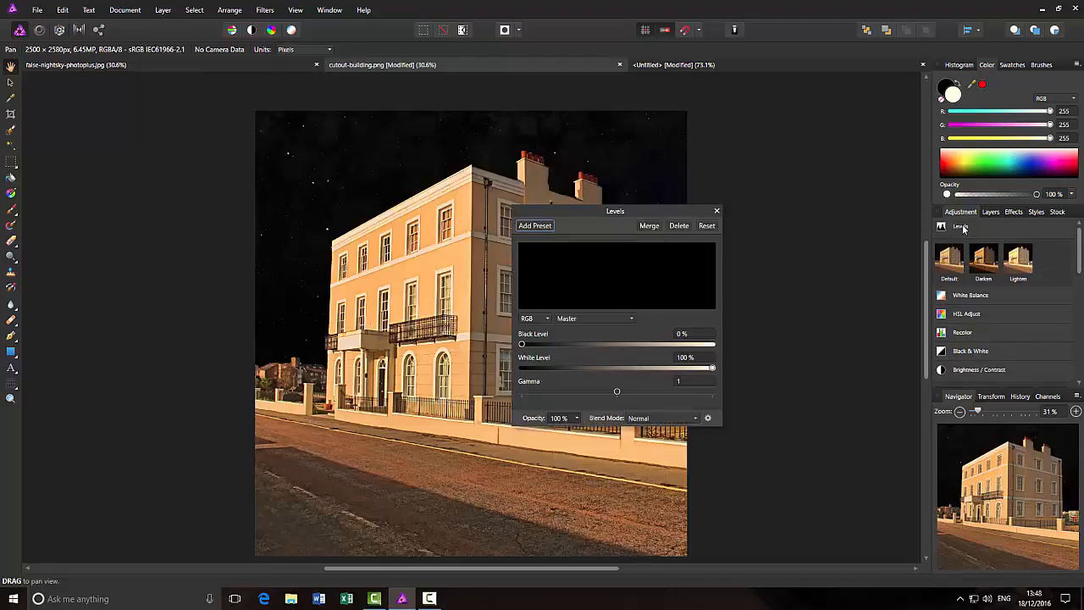
pyautogui.moveTo(578, 211); pyautogui.dragTo(719, 133)
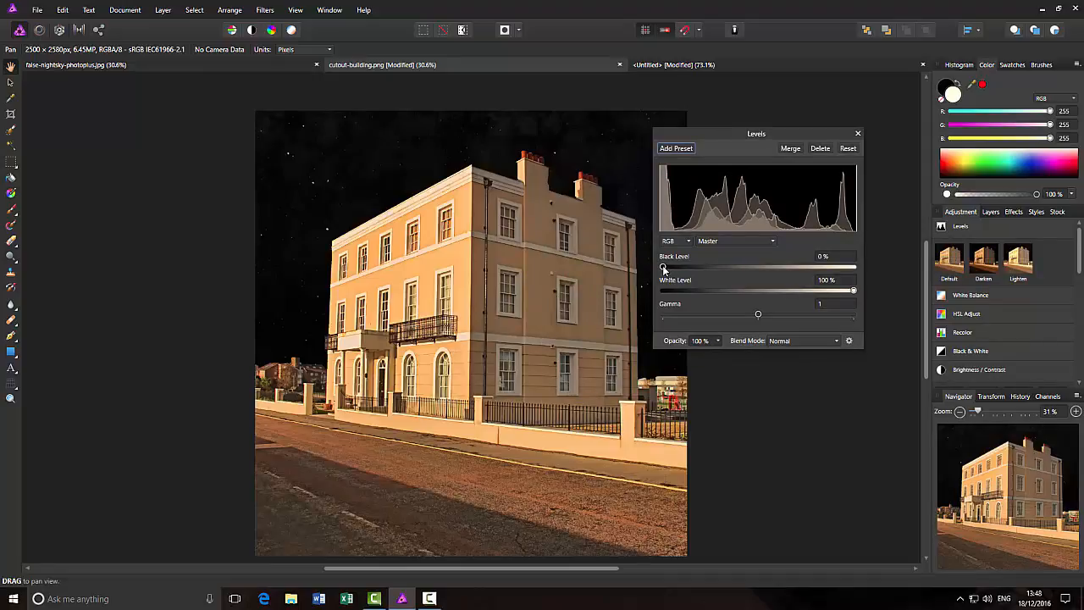
# Set the Levels black level to 46%, white level to 99% and gamma to 1.568, and merge the adjustment into the top Background layer
pyautogui.moveTo(663, 267); pyautogui.dragTo(736, 279)
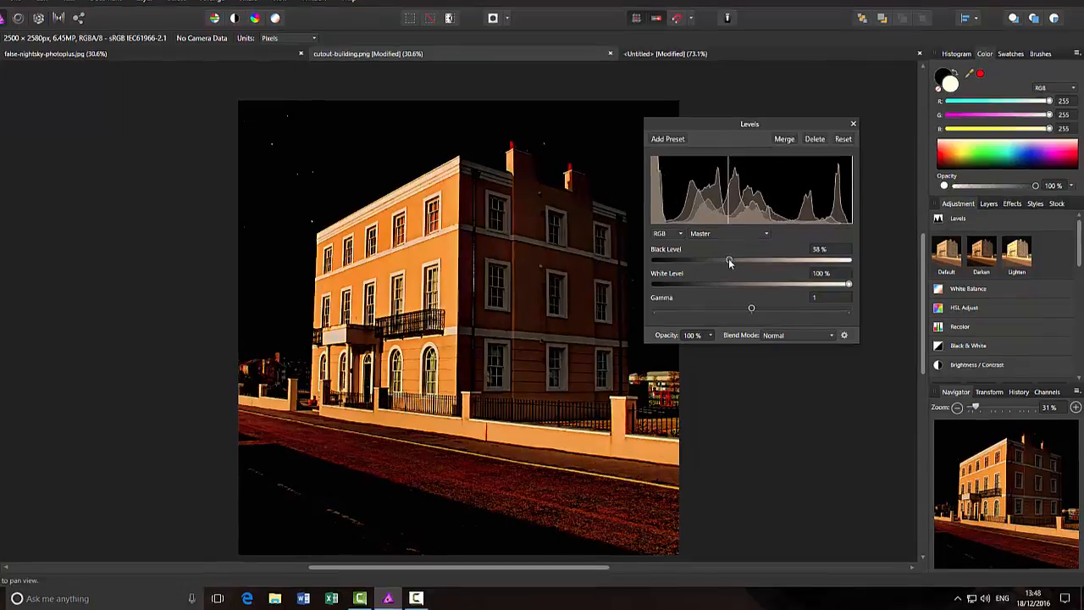
pyautogui.moveTo(736, 267); pyautogui.dragTo(708, 265)
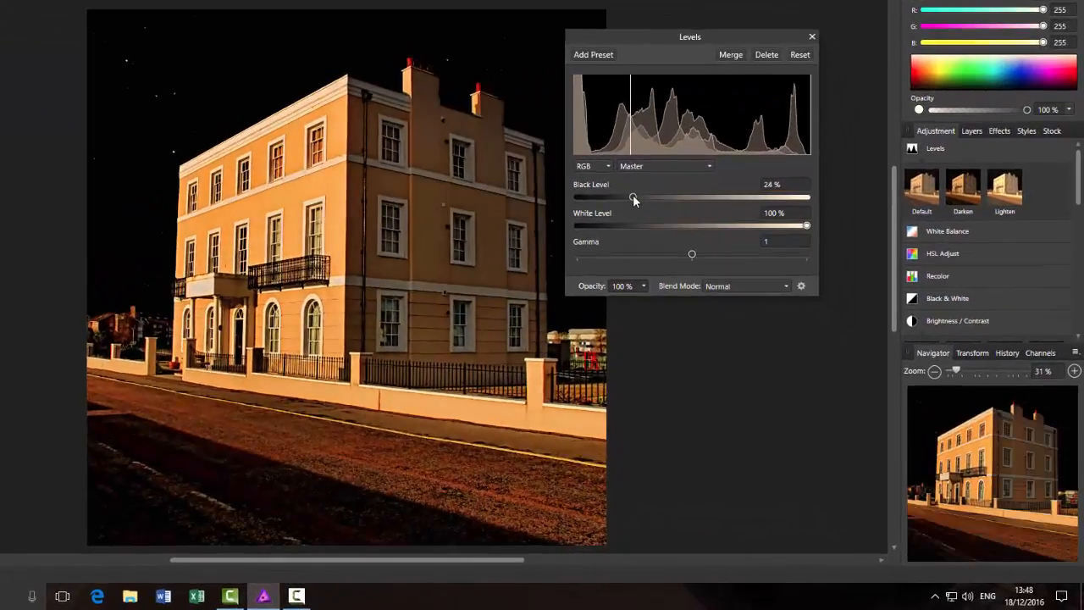
pyautogui.moveTo(633, 198); pyautogui.dragTo(656, 198)
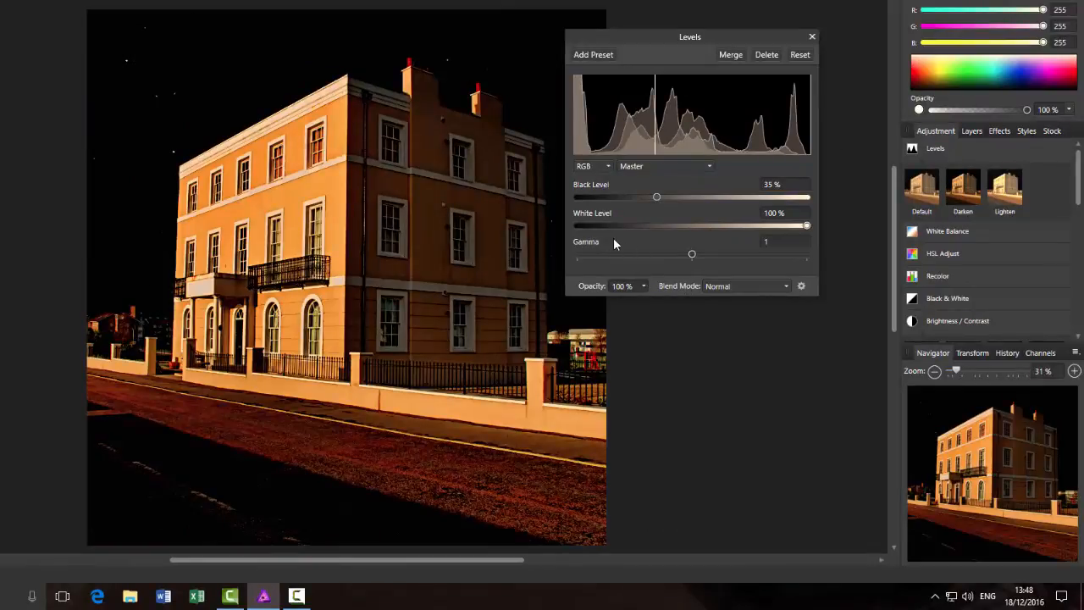
pyautogui.moveTo(697, 252); pyautogui.dragTo(742, 253)
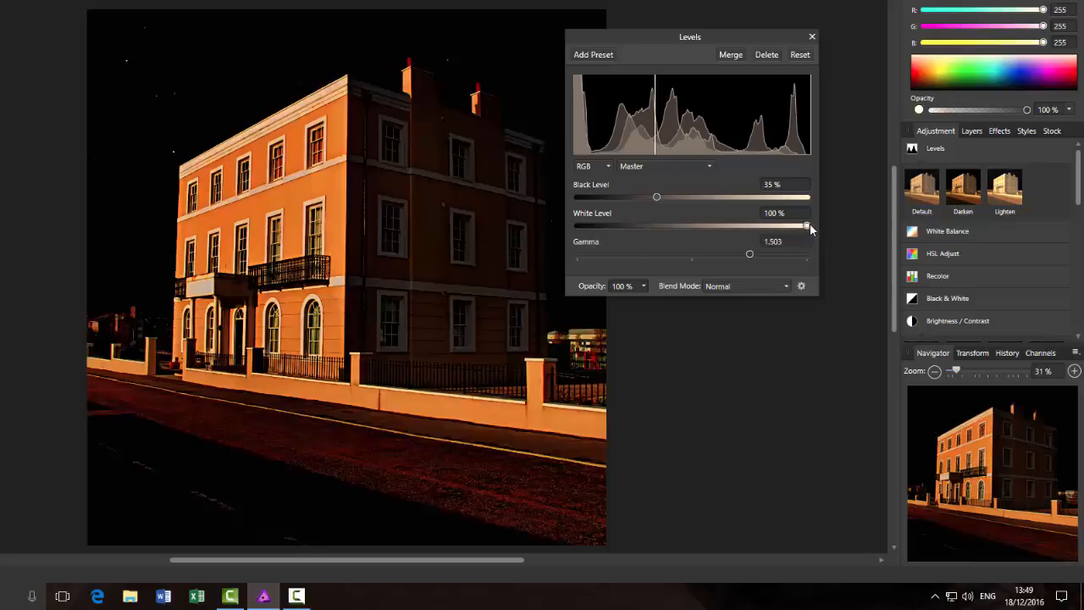
pyautogui.moveTo(809, 225)
pyautogui.mouseDown()
pyautogui.moveTo(778, 224)
pyautogui.moveTo(806, 225)
pyautogui.mouseUp()
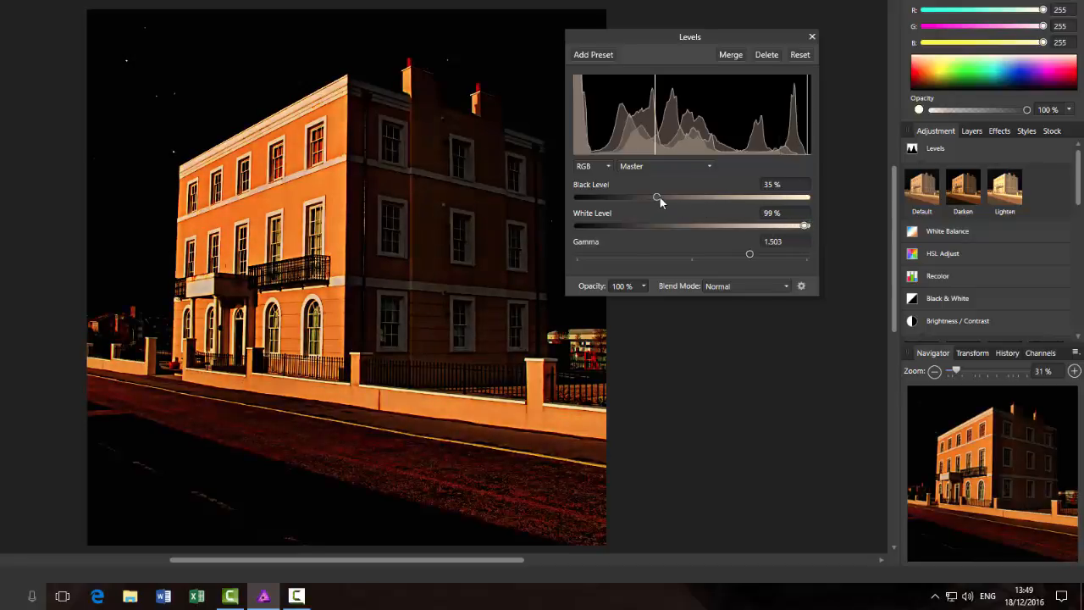
pyautogui.moveTo(659, 198); pyautogui.dragTo(684, 198)
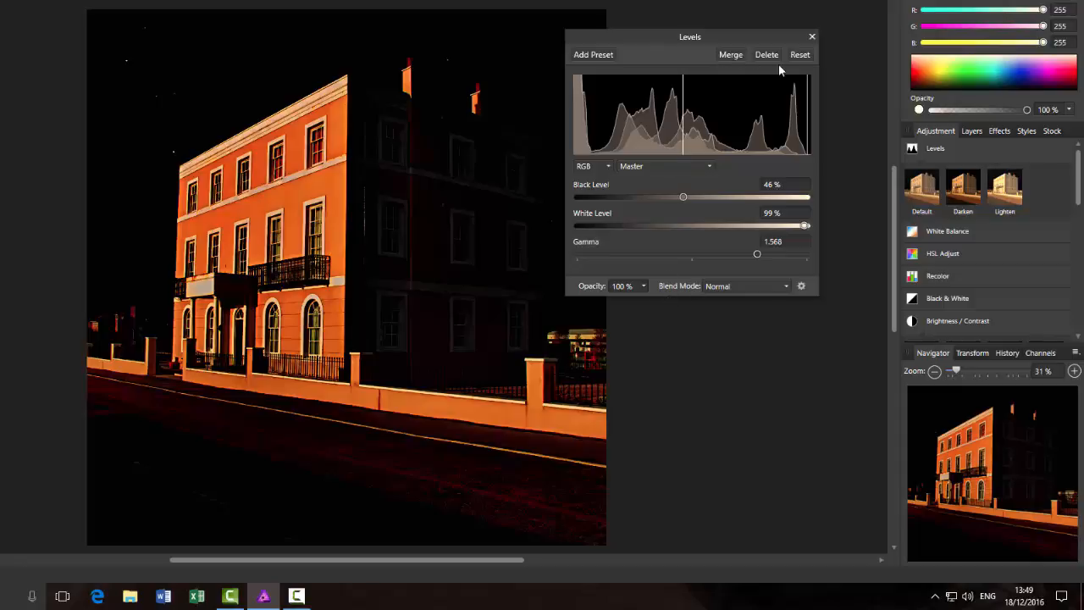
pyautogui.click(977, 131)
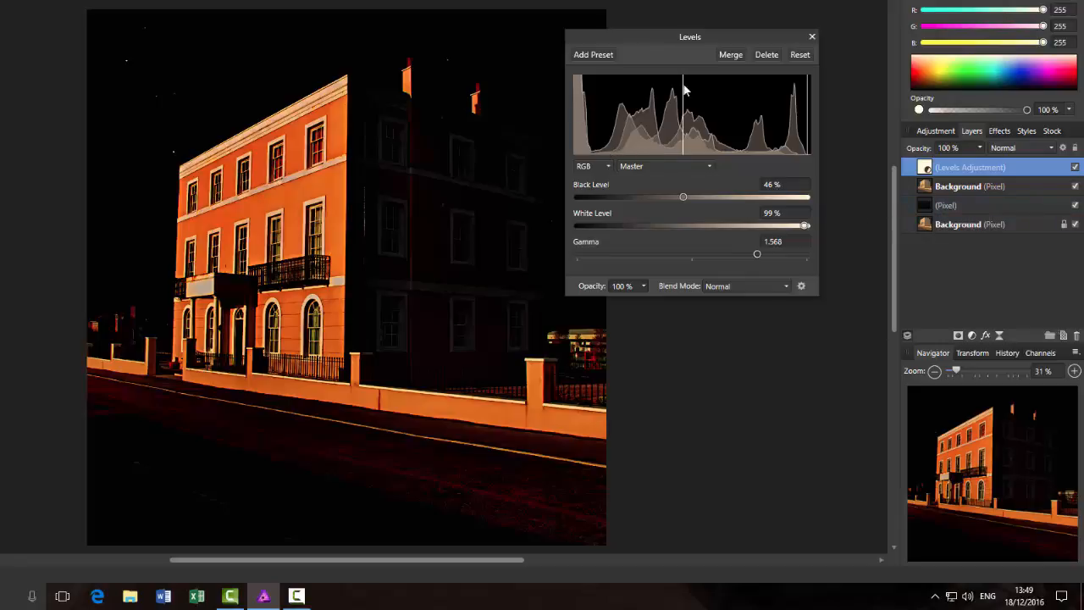
pyautogui.click(730, 56)
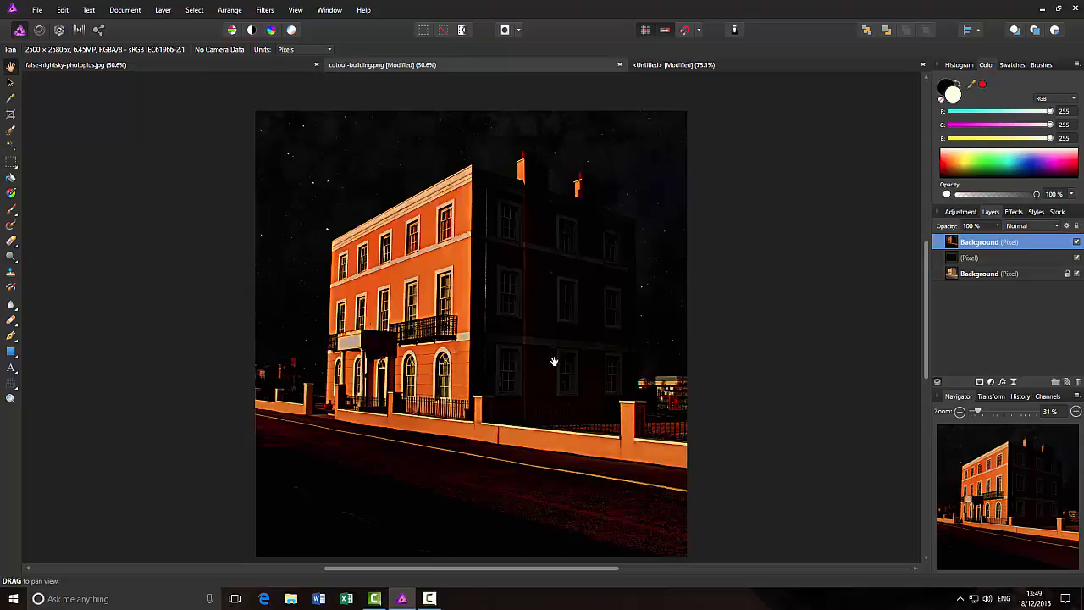
# Compare the cutout-building.png composite with the finished false-nightsky-photoplus.jpg example, and return to the composite
pyautogui.click(72, 66)
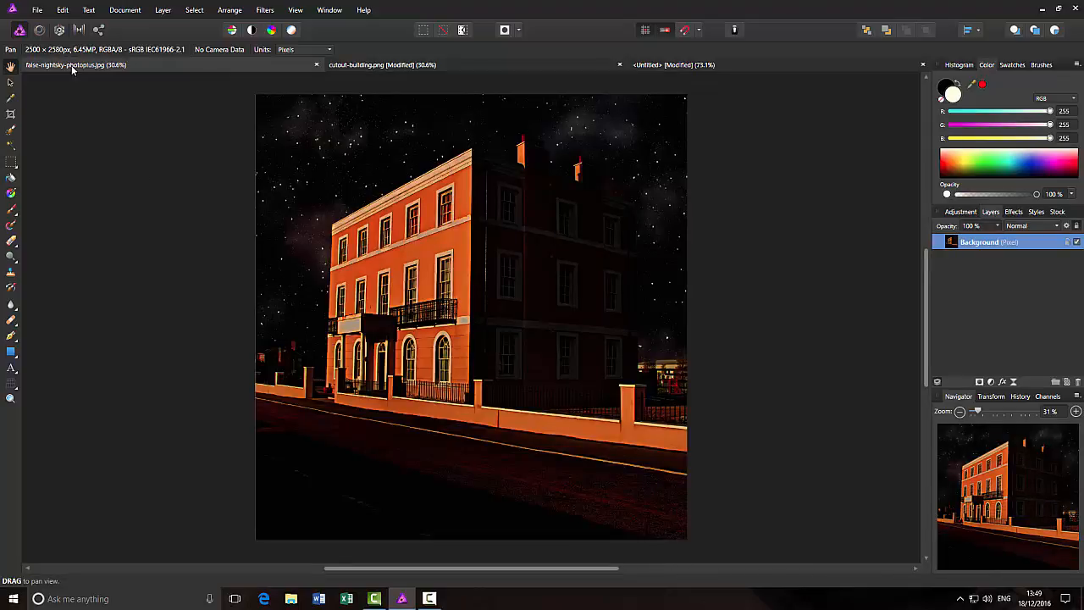
pyautogui.click(386, 67)
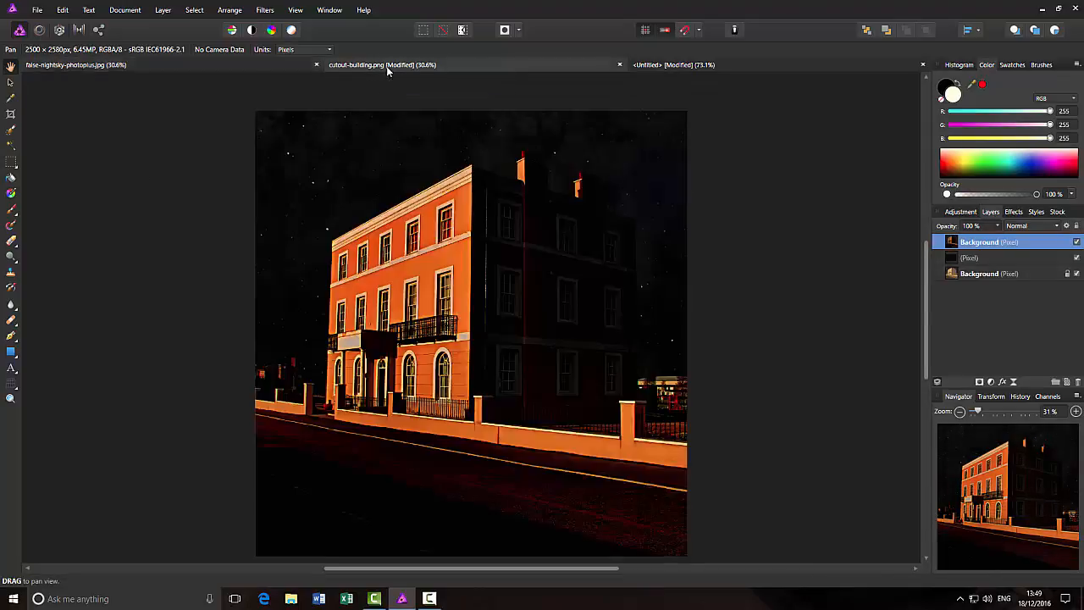
pyautogui.click(207, 68)
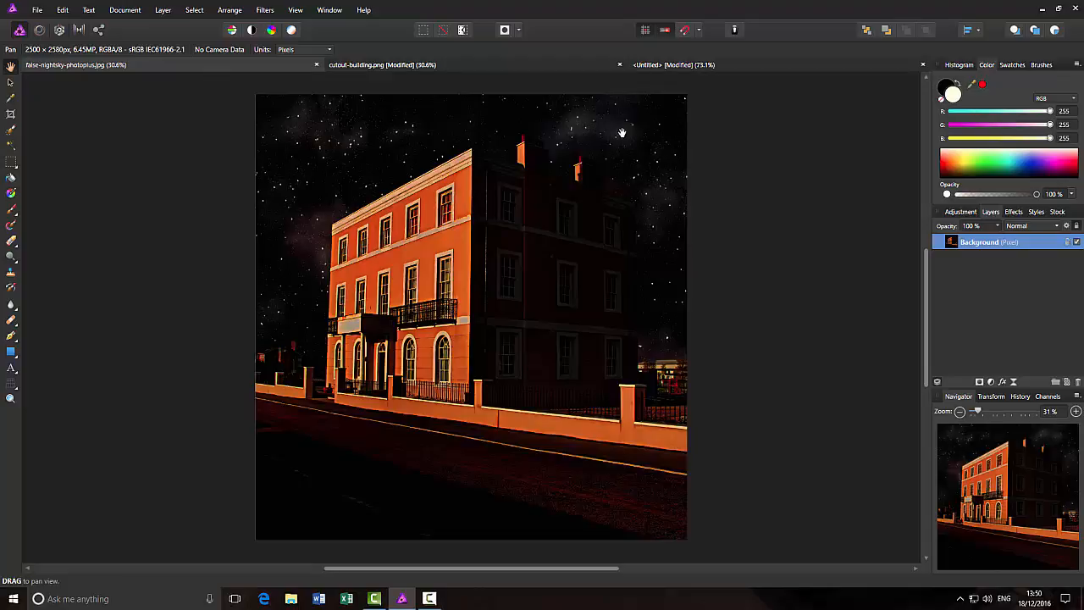
pyautogui.click(428, 67)
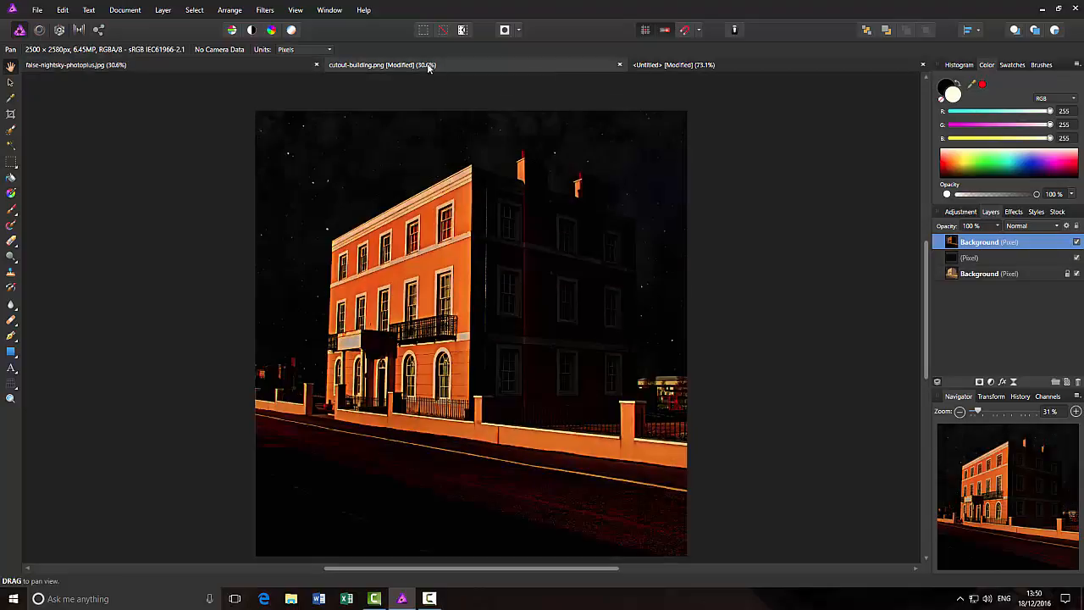